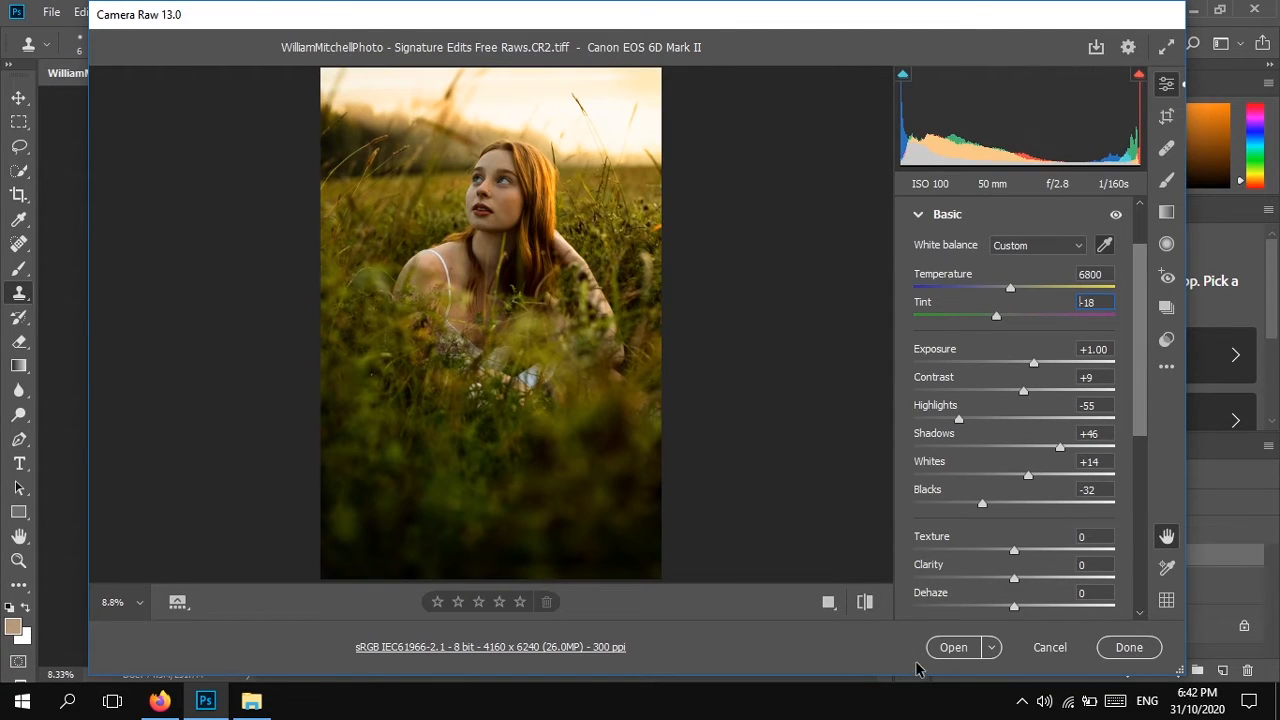
# Open the adjusted portrait from Camera Raw for editing and add a new empty layer above the background
pyautogui.click(955, 647)
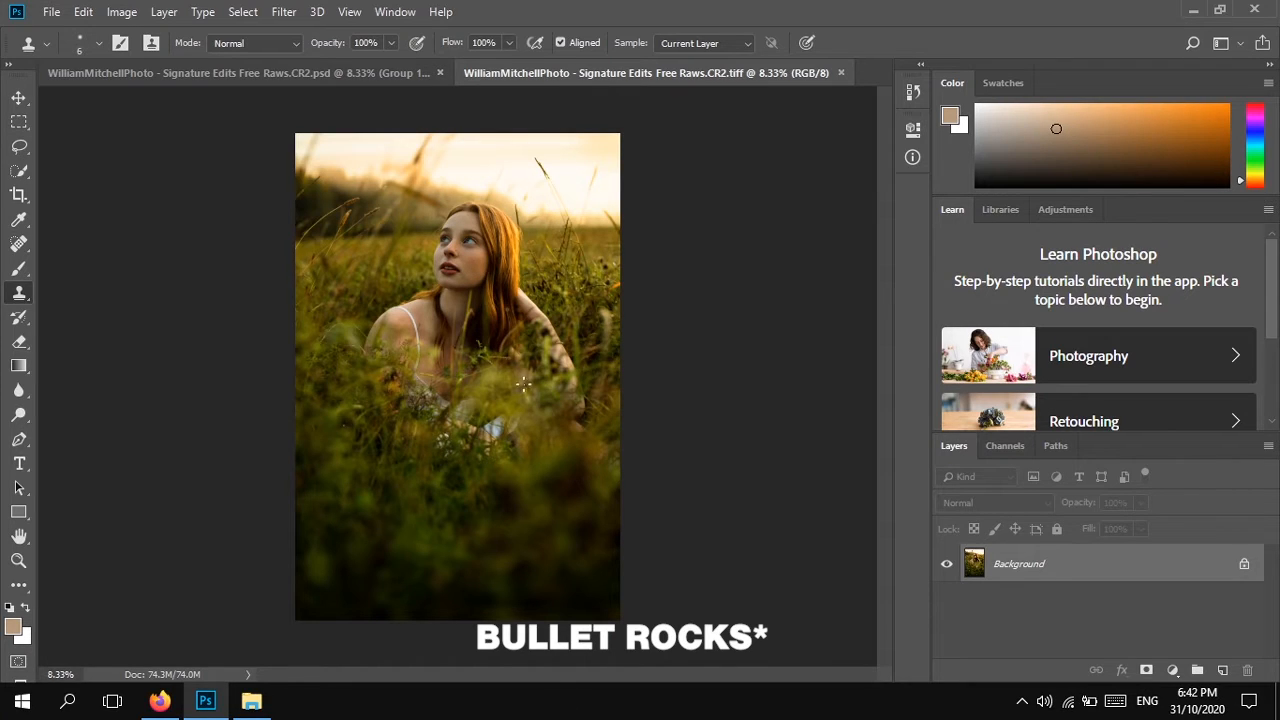
pyautogui.scroll(2, 482, 339)
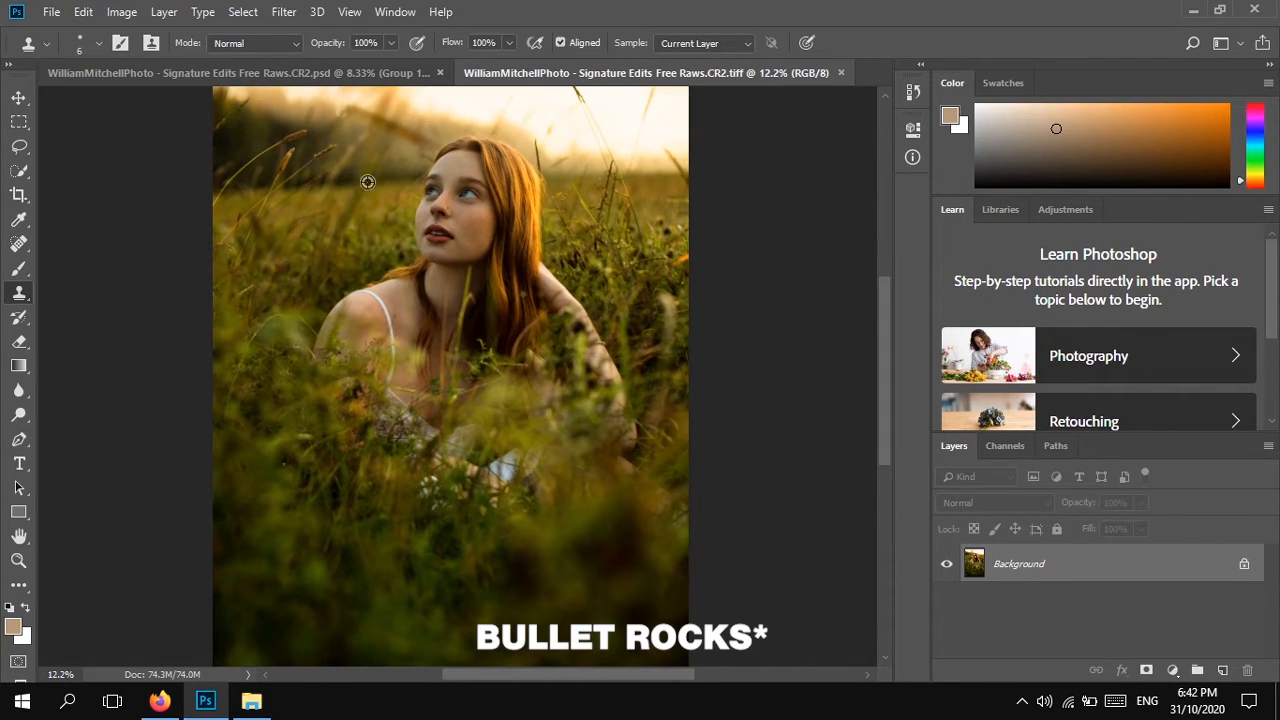
pyautogui.scroll(3, 464, 221)
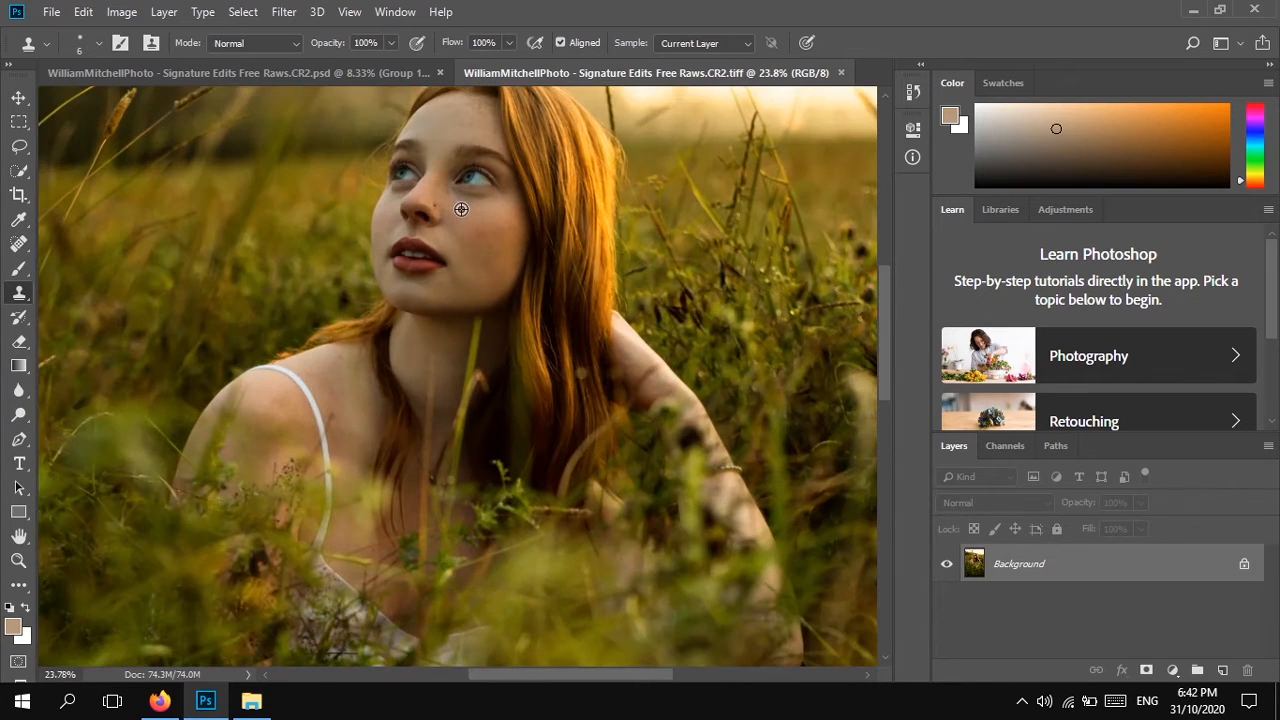
pyautogui.scroll(2, 461, 209)
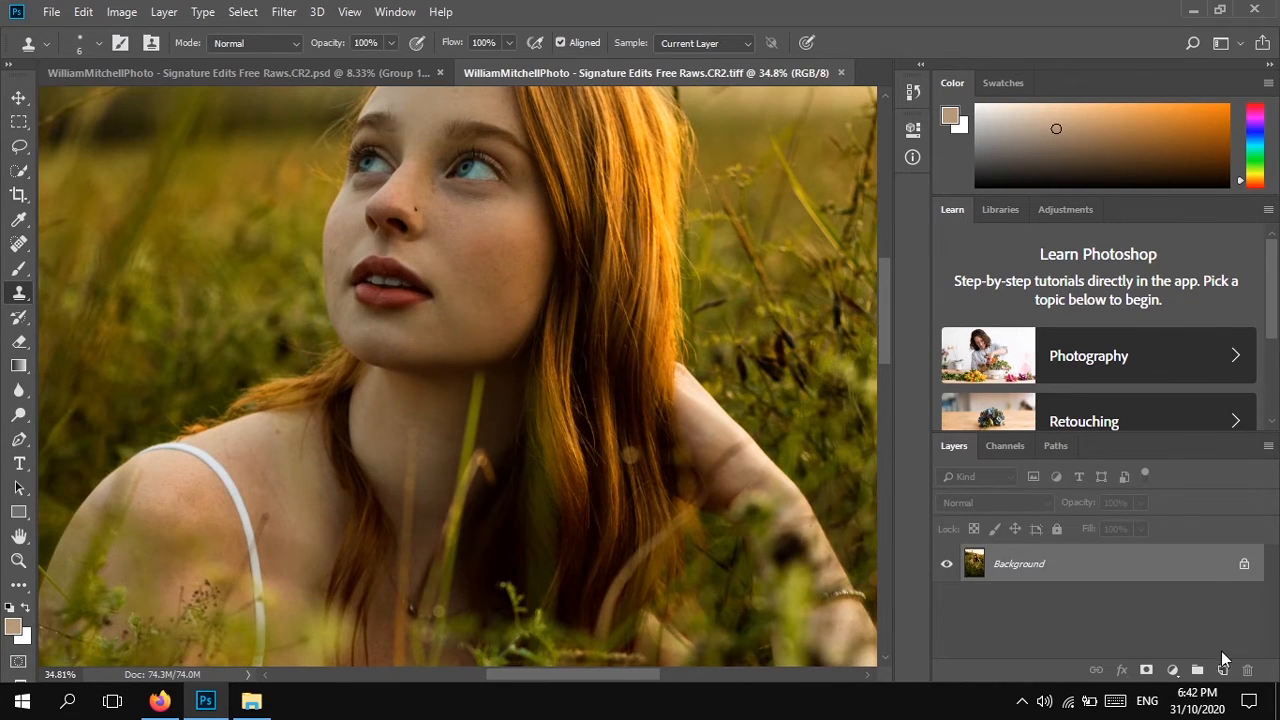
pyautogui.click(1222, 670)
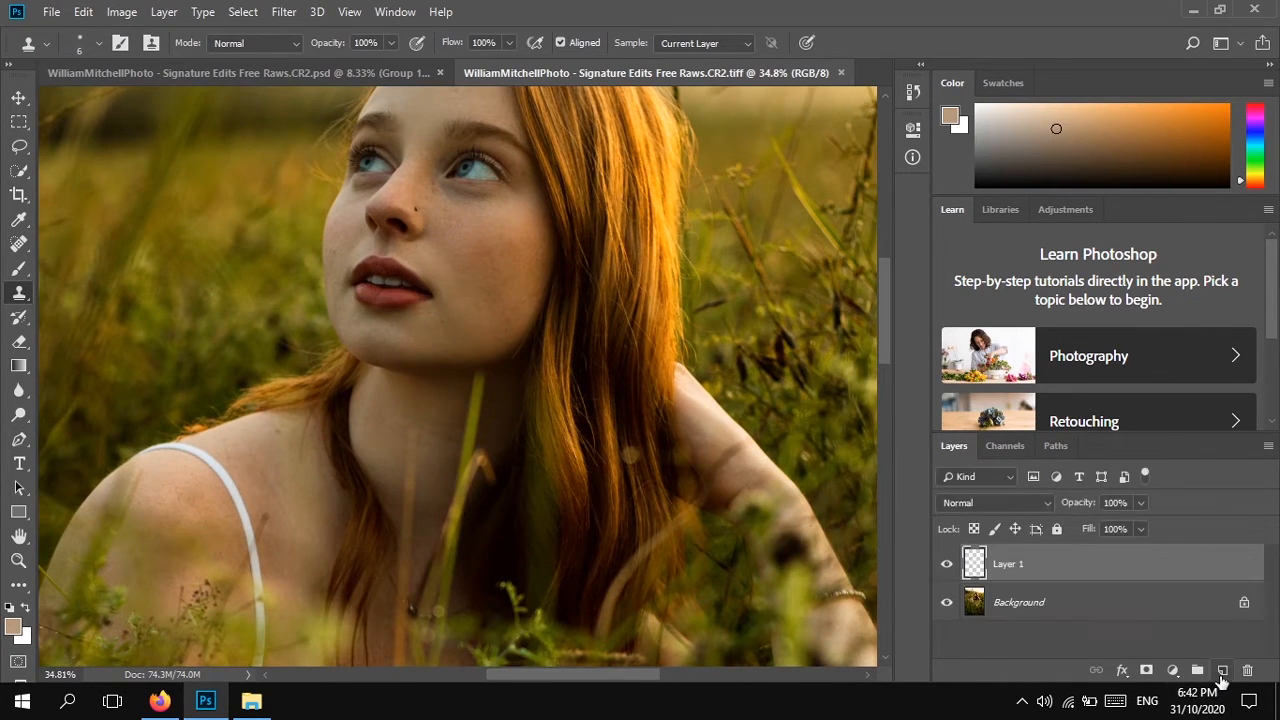
# Choose the Healing Brush tool for the face and set its brush size to 78
pyautogui.scroll(3, 563, 329)
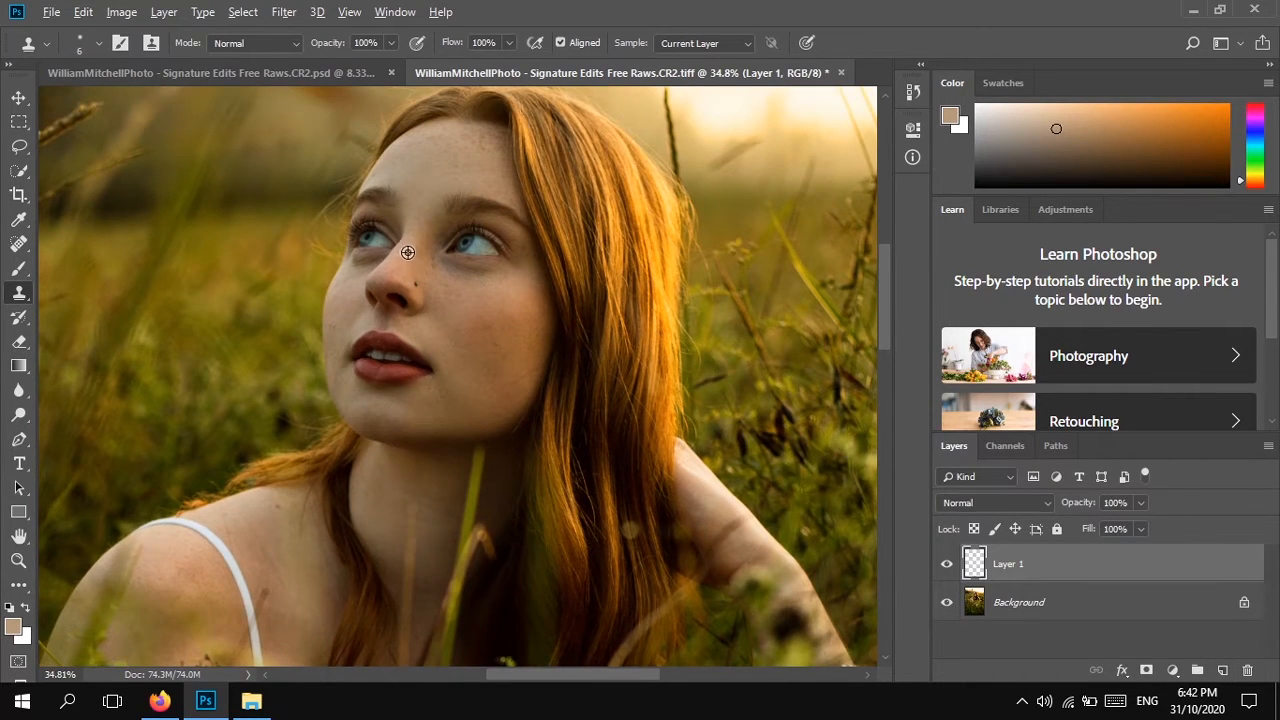
pyautogui.scroll(2, 407, 252)
pyautogui.scroll(3, 505, 305)
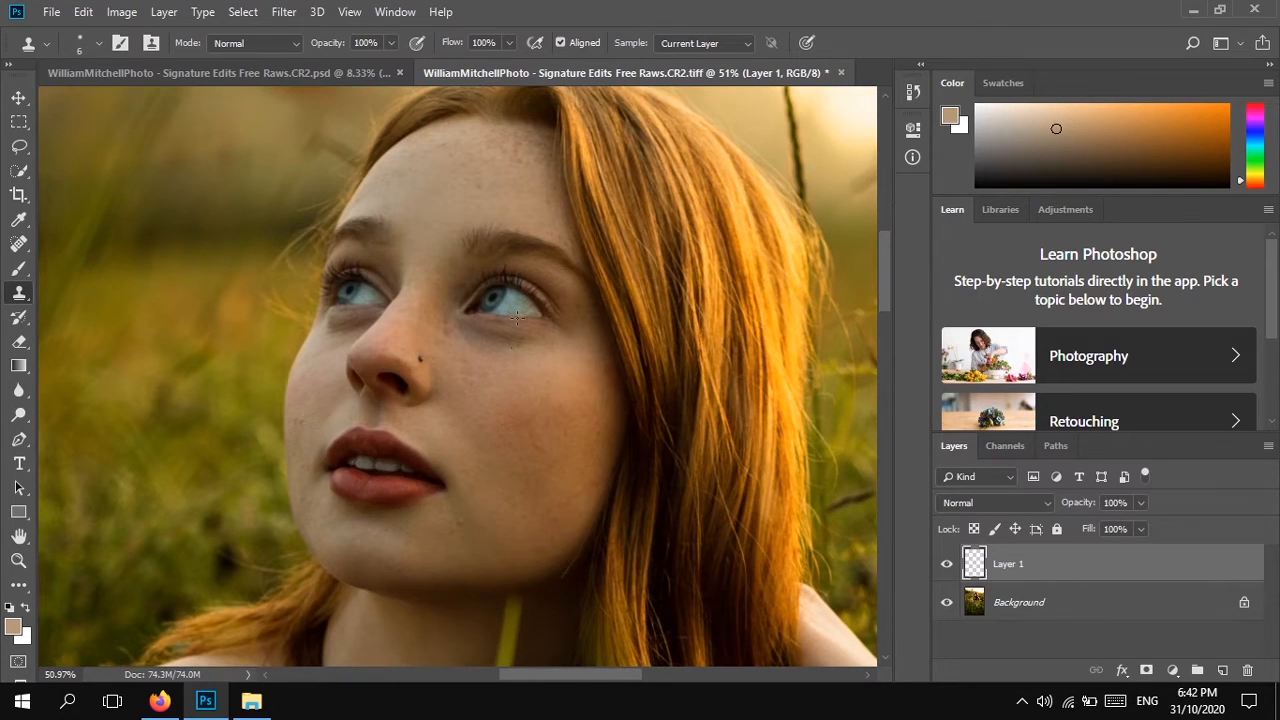
pyautogui.click(17, 250)
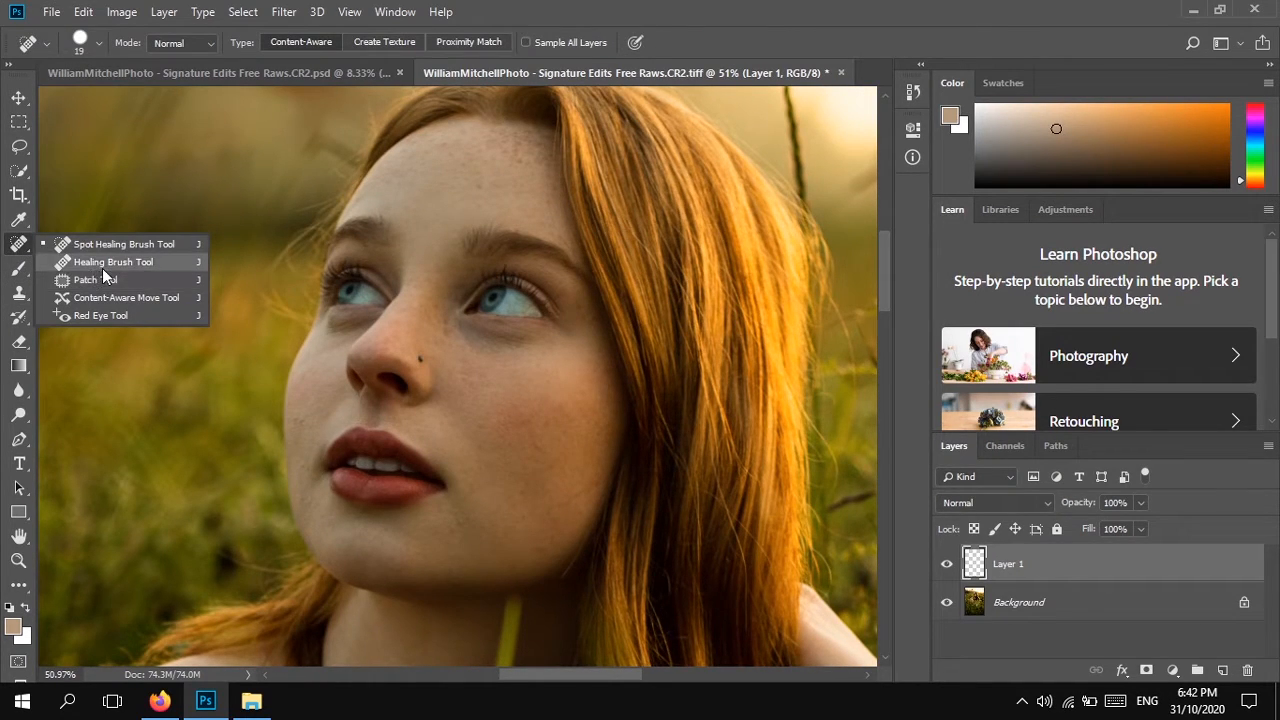
pyautogui.click(127, 266)
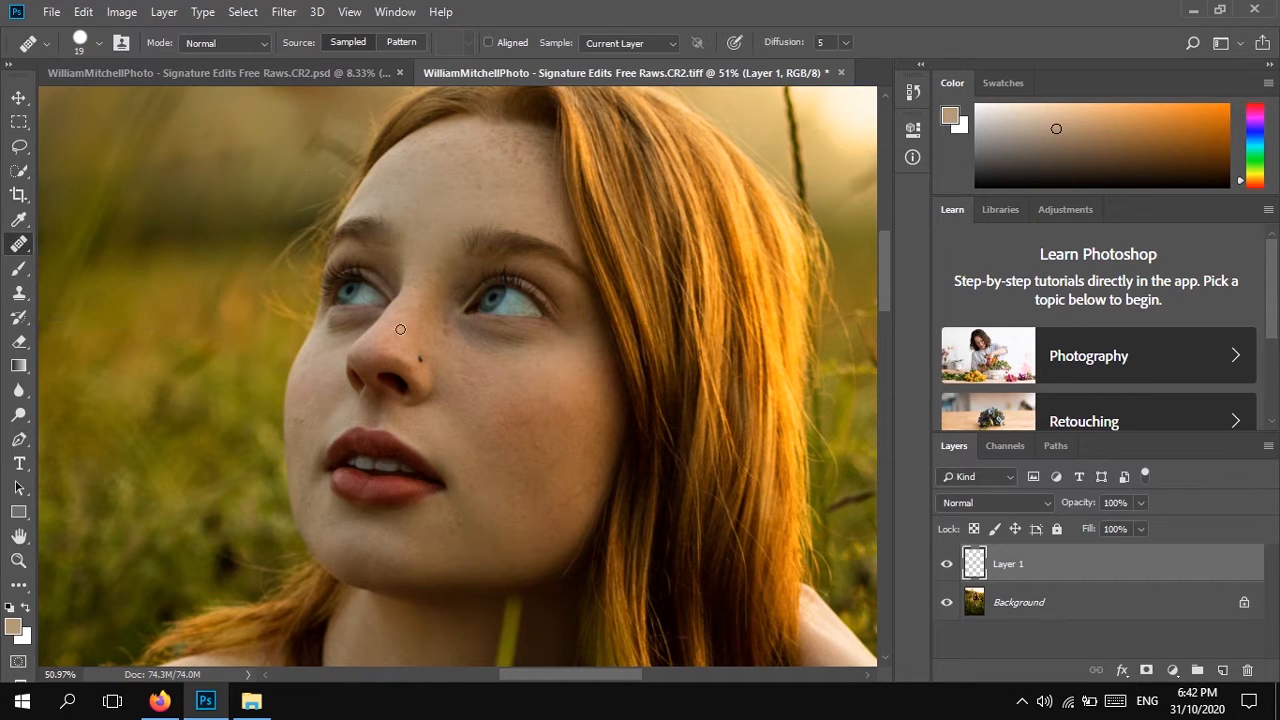
pyautogui.moveTo(447, 367); pyautogui.dragTo(465, 366)
pyautogui.rightClick(24, 247)
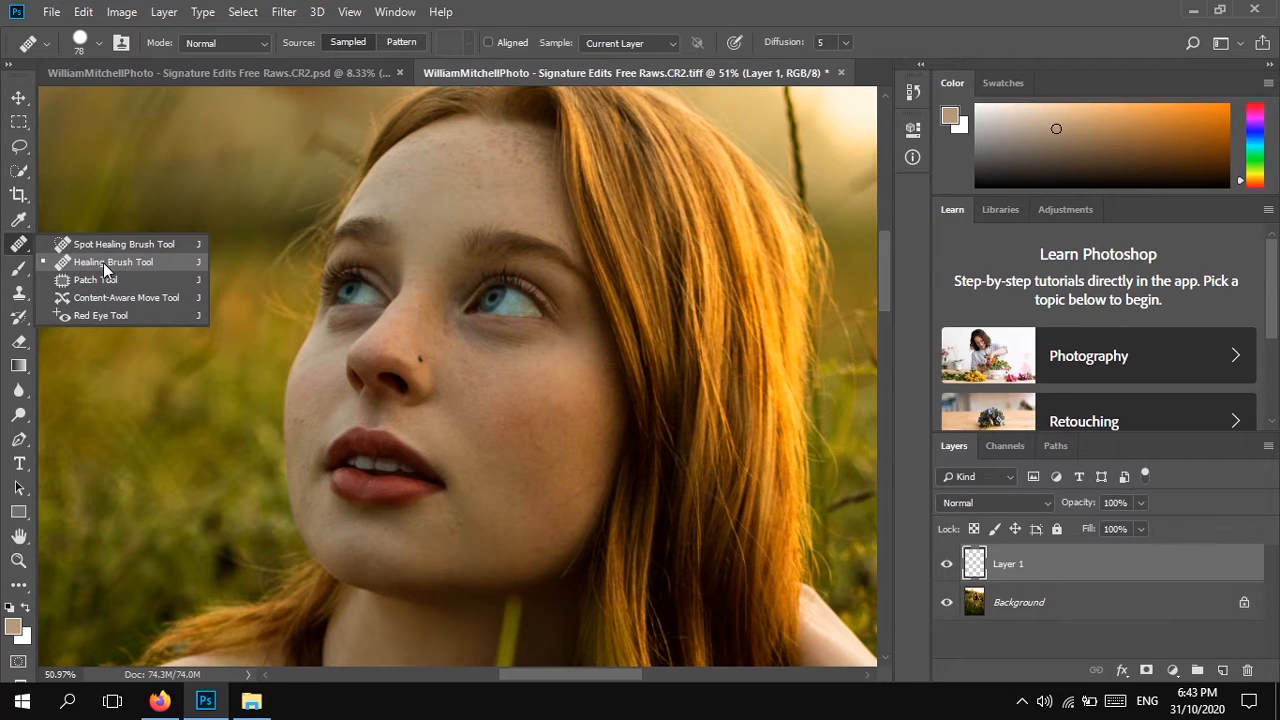
pyautogui.click(103, 262)
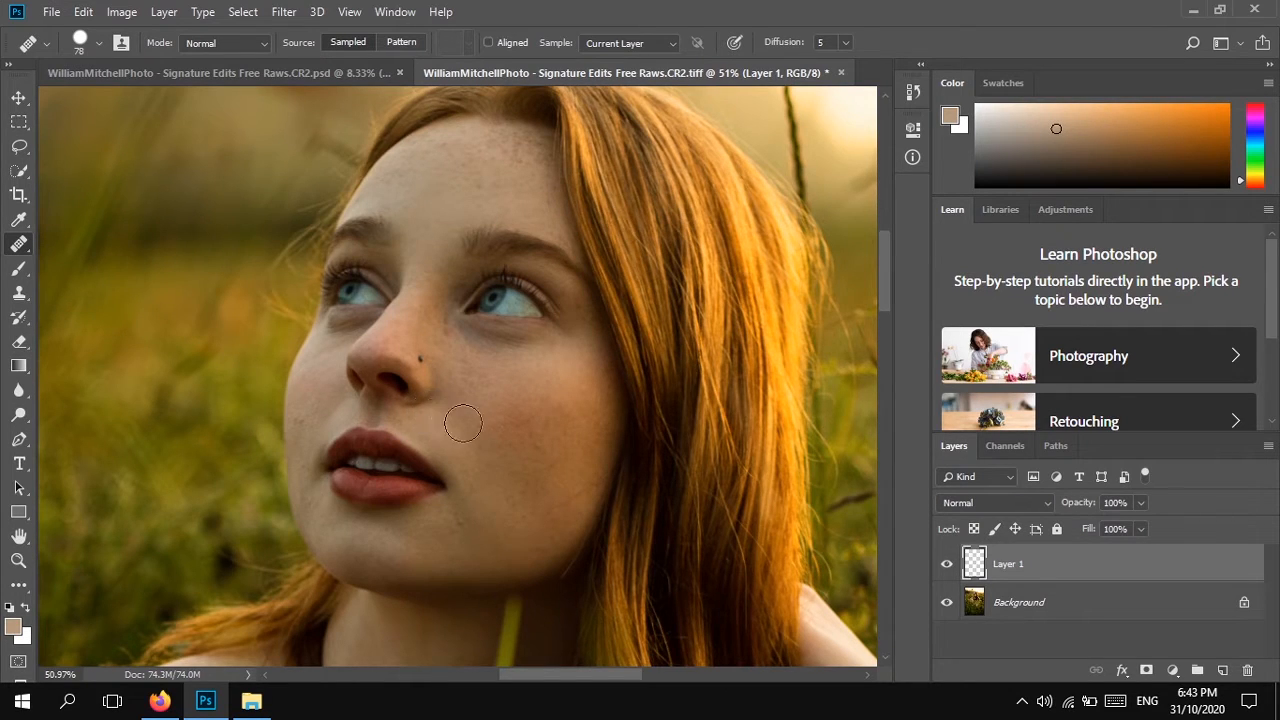
# Add a Black & White adjustment layer with Reds at -96 and Yellows at 119
pyautogui.click(1173, 671)
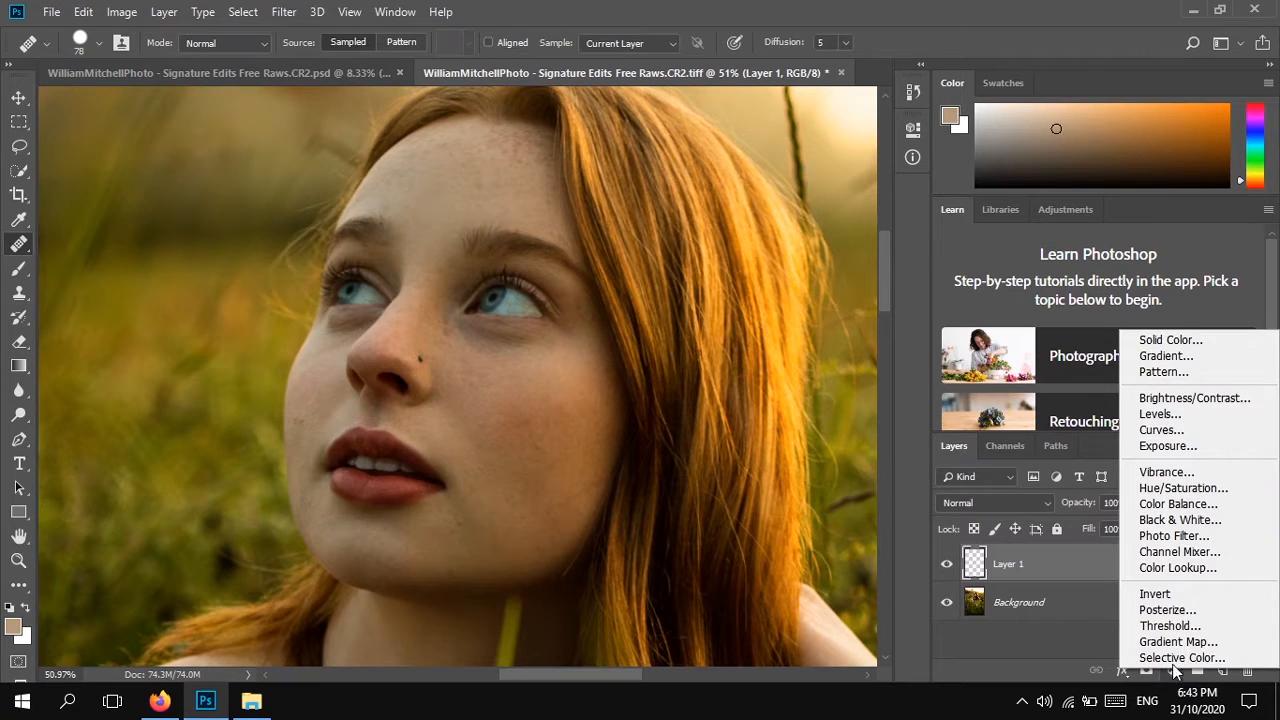
pyautogui.click(1158, 520)
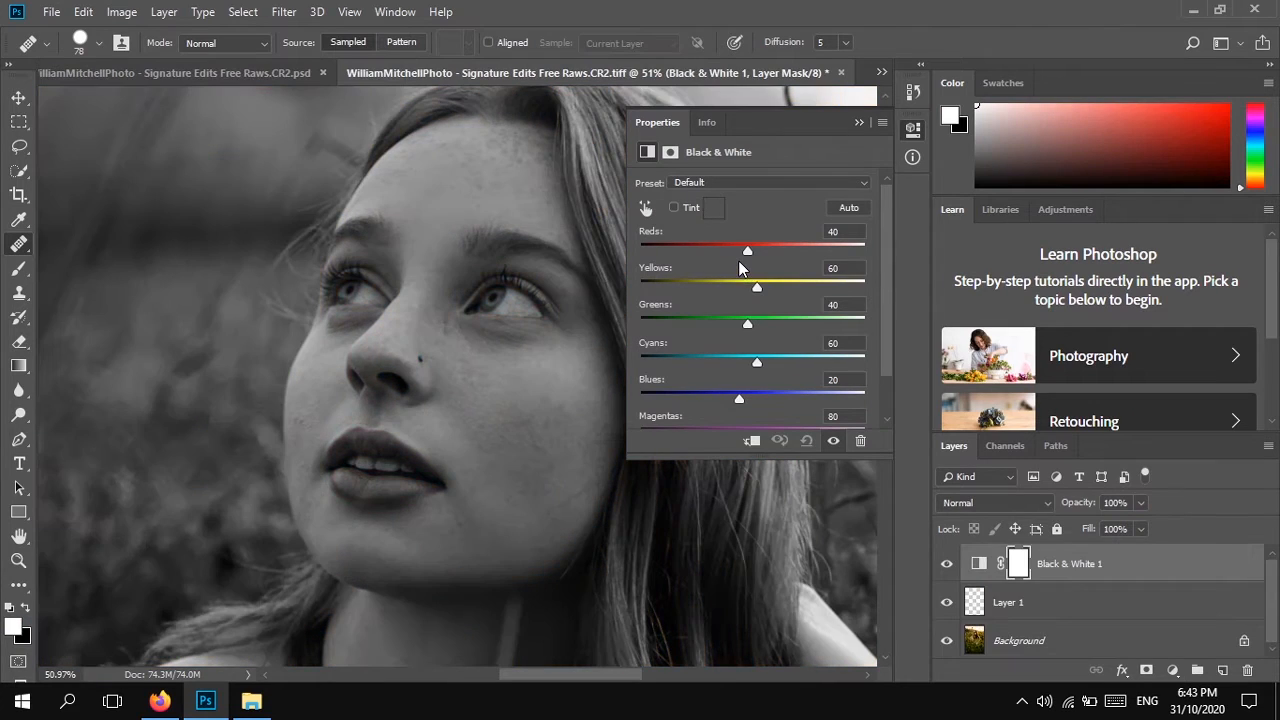
pyautogui.moveTo(746, 252); pyautogui.dragTo(687, 250)
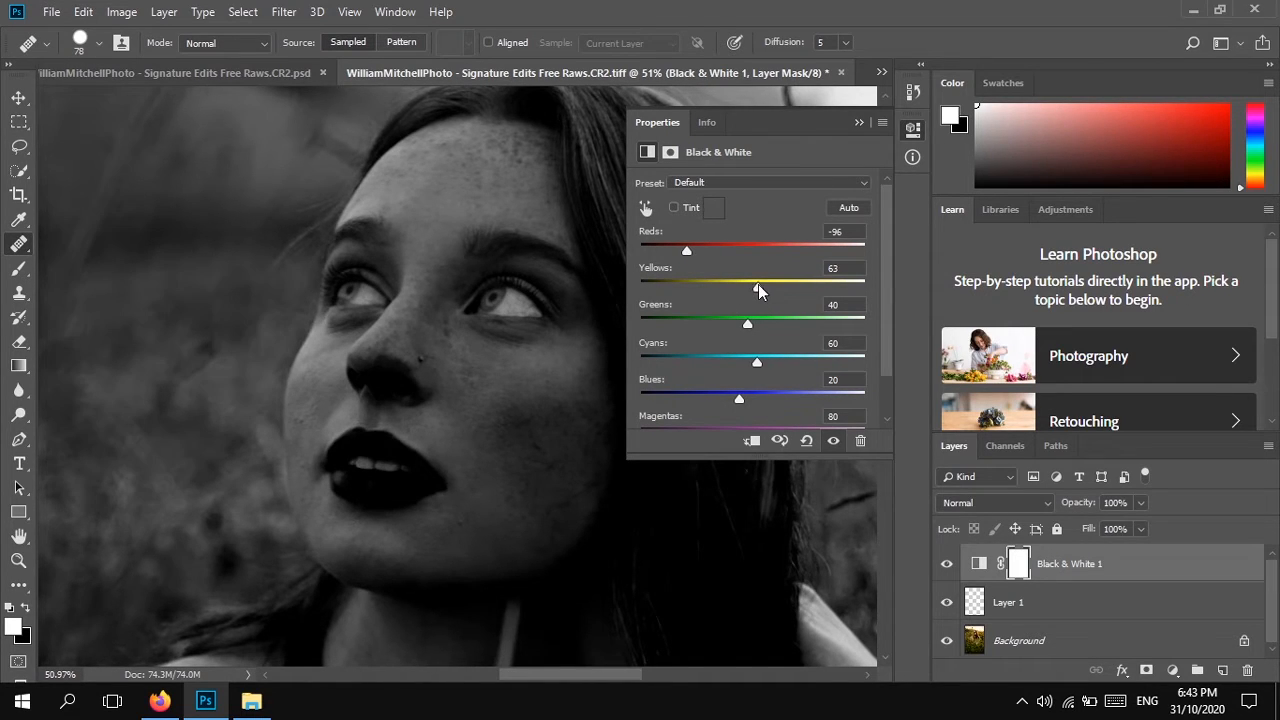
pyautogui.moveTo(758, 284); pyautogui.dragTo(774, 285)
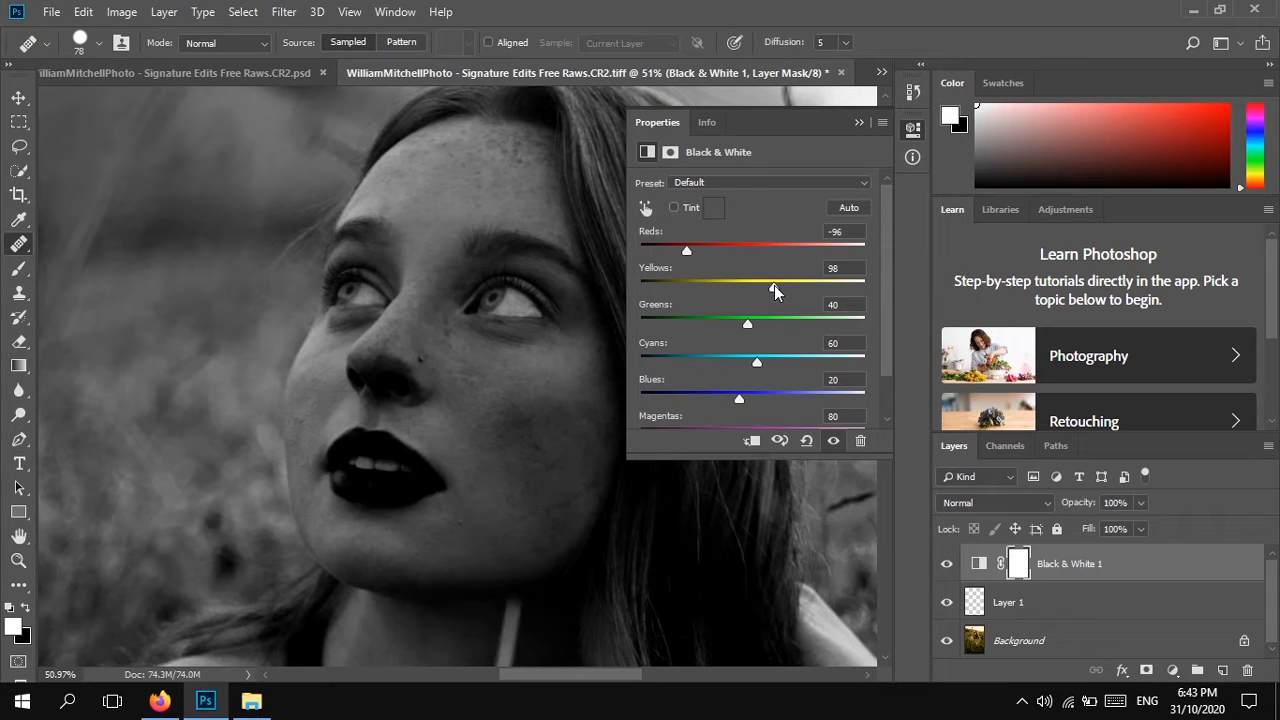
pyautogui.moveTo(776, 285); pyautogui.dragTo(784, 287)
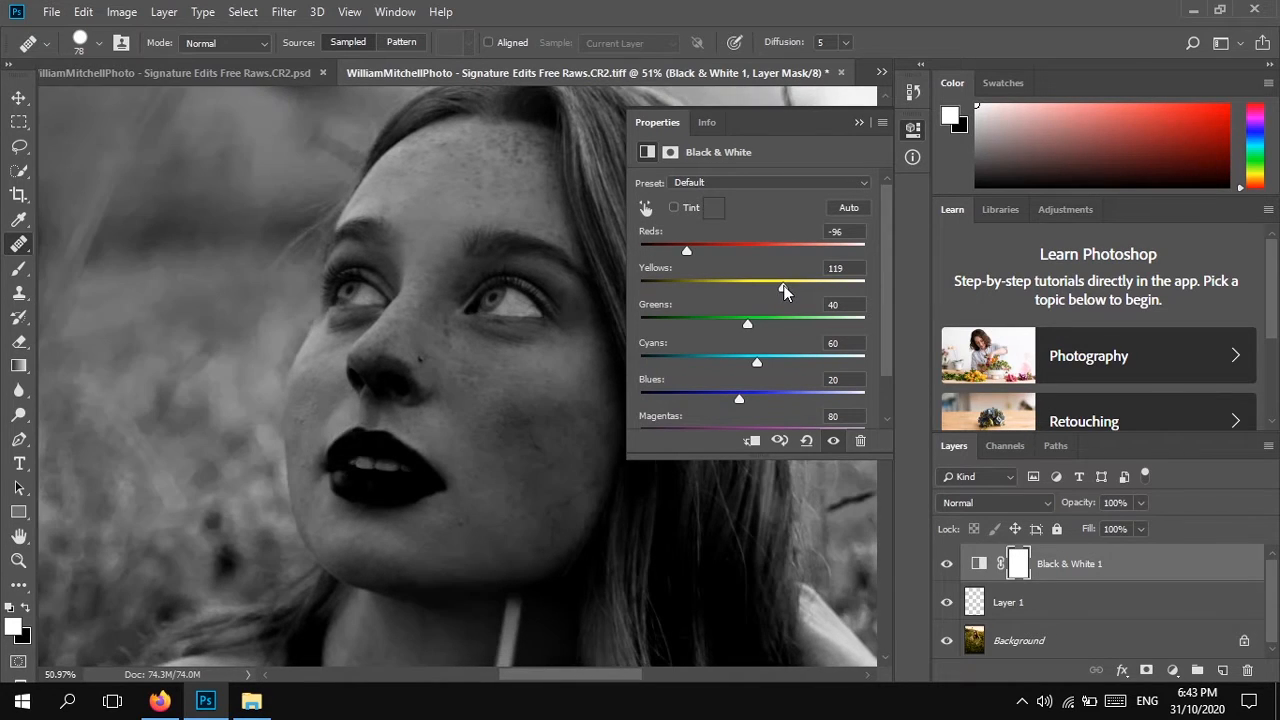
pyautogui.click(857, 123)
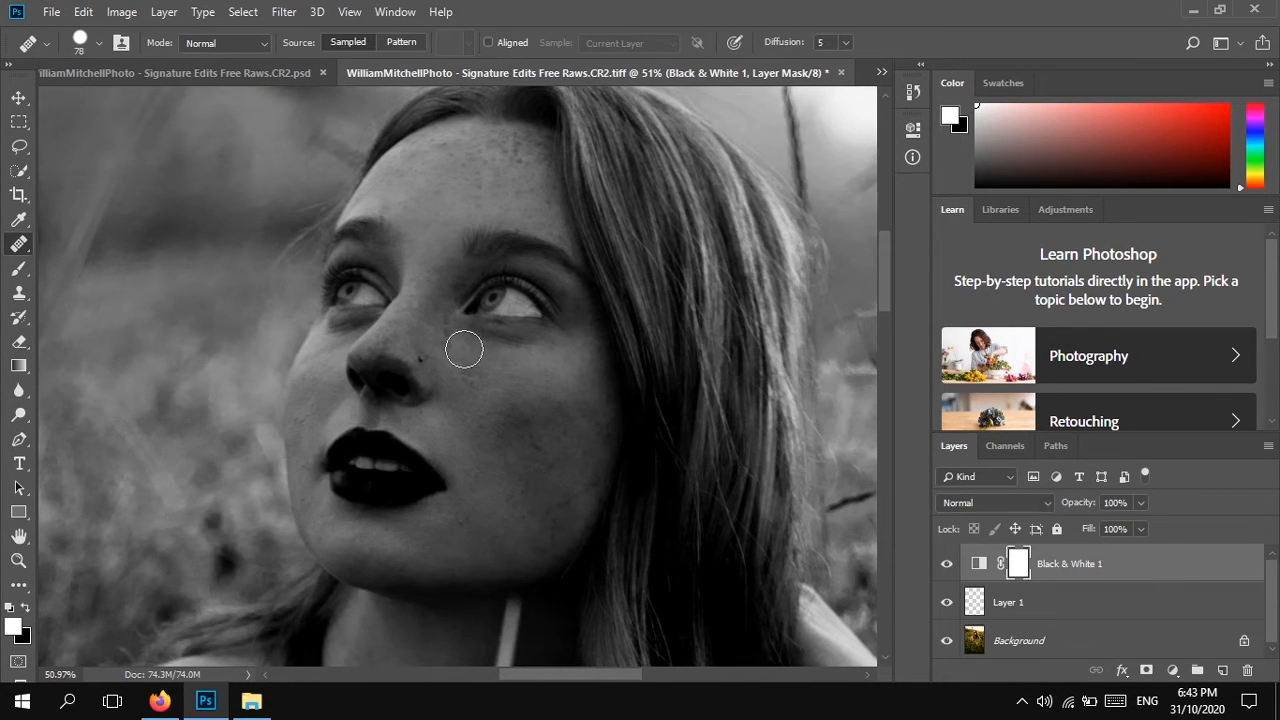
# Reduce the healing brush size to 40 and rename Layer 1 as Blemishesh
pyautogui.scroll(2, 449, 340)
pyautogui.scroll(2, 426, 320)
pyautogui.moveTo(475, 431); pyautogui.dragTo(452, 431)
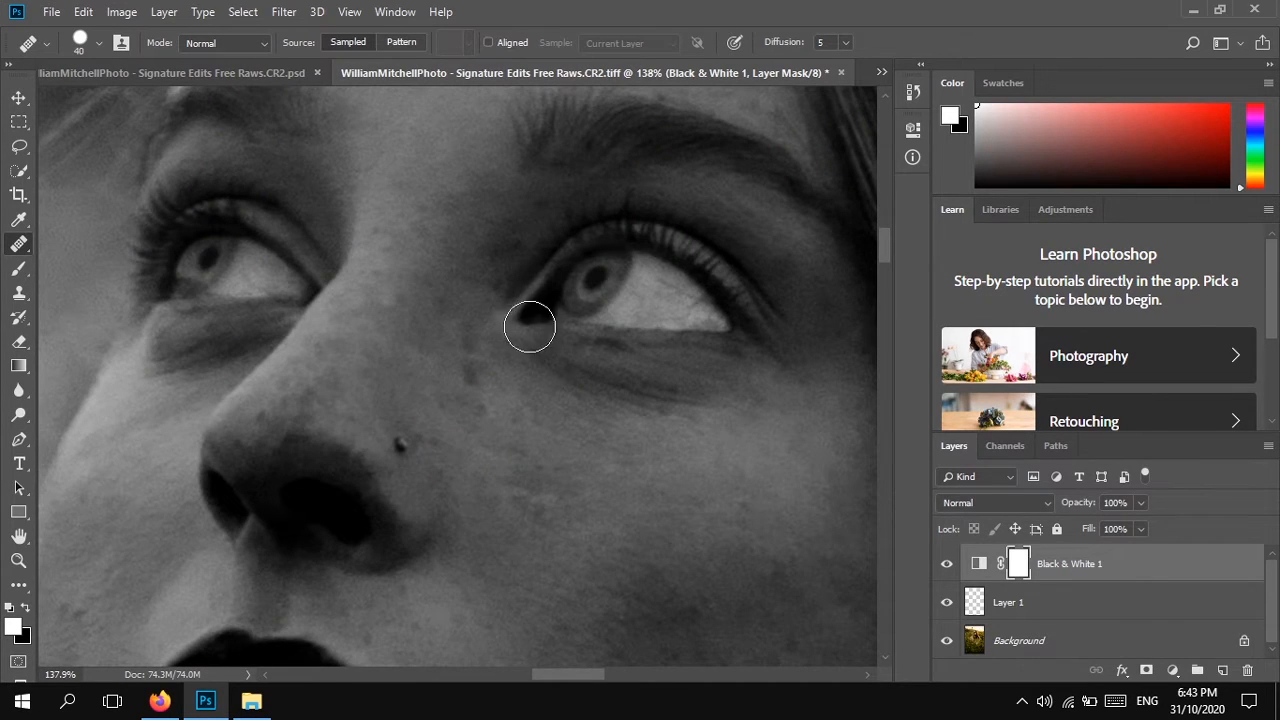
pyautogui.click(1044, 603)
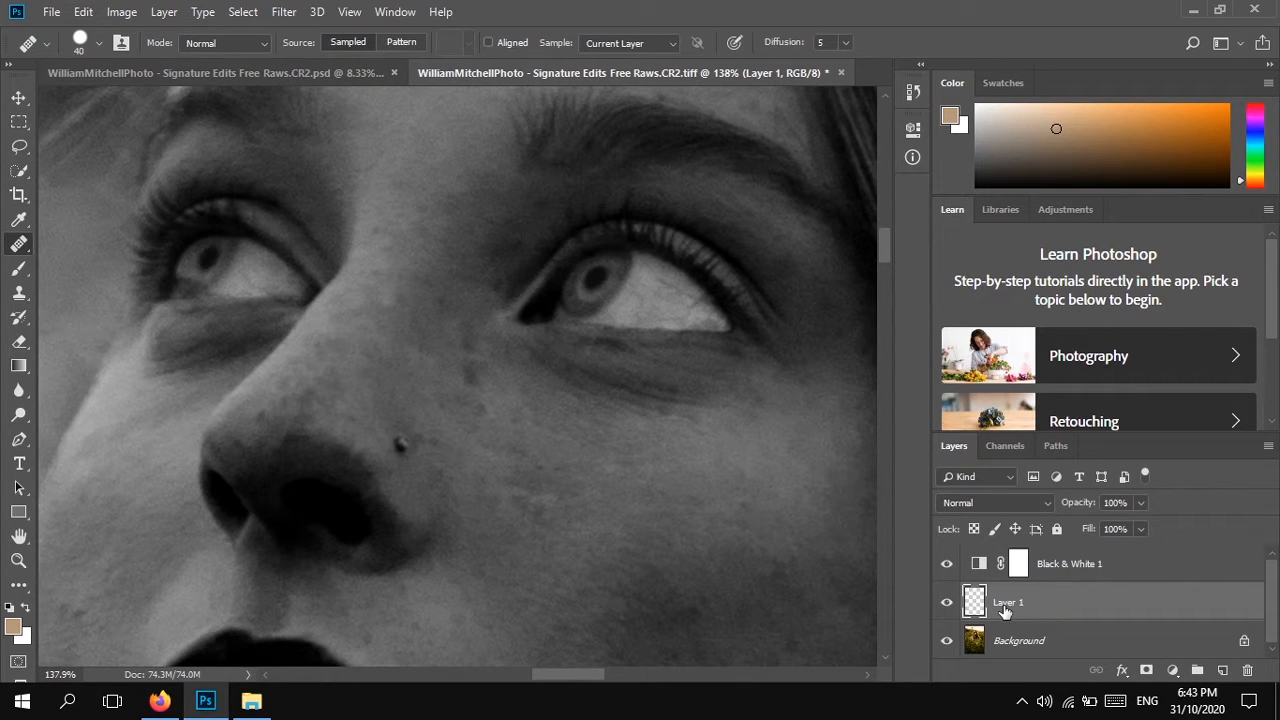
pyautogui.write('Blemishesh')
pyautogui.press('Return')
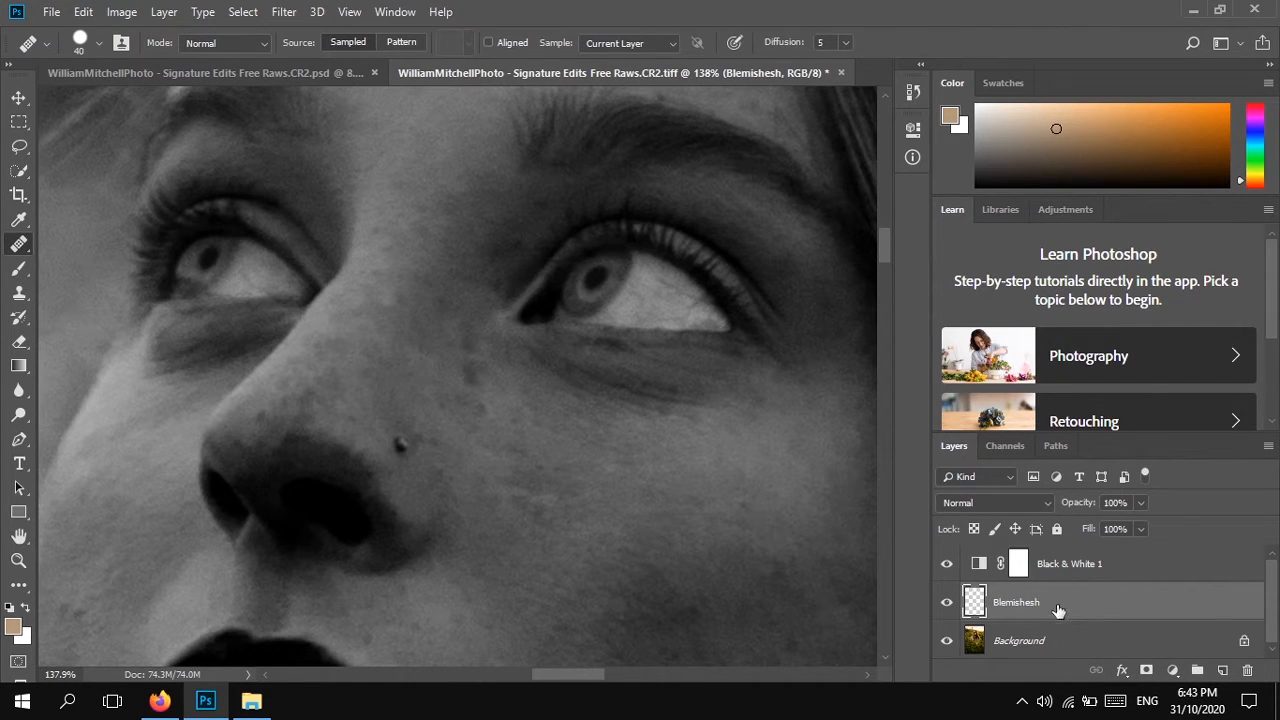
# Set the healing brush to sample Current & Below and heal the dark spots between the nose and the nearer eye
pyautogui.click(642, 41)
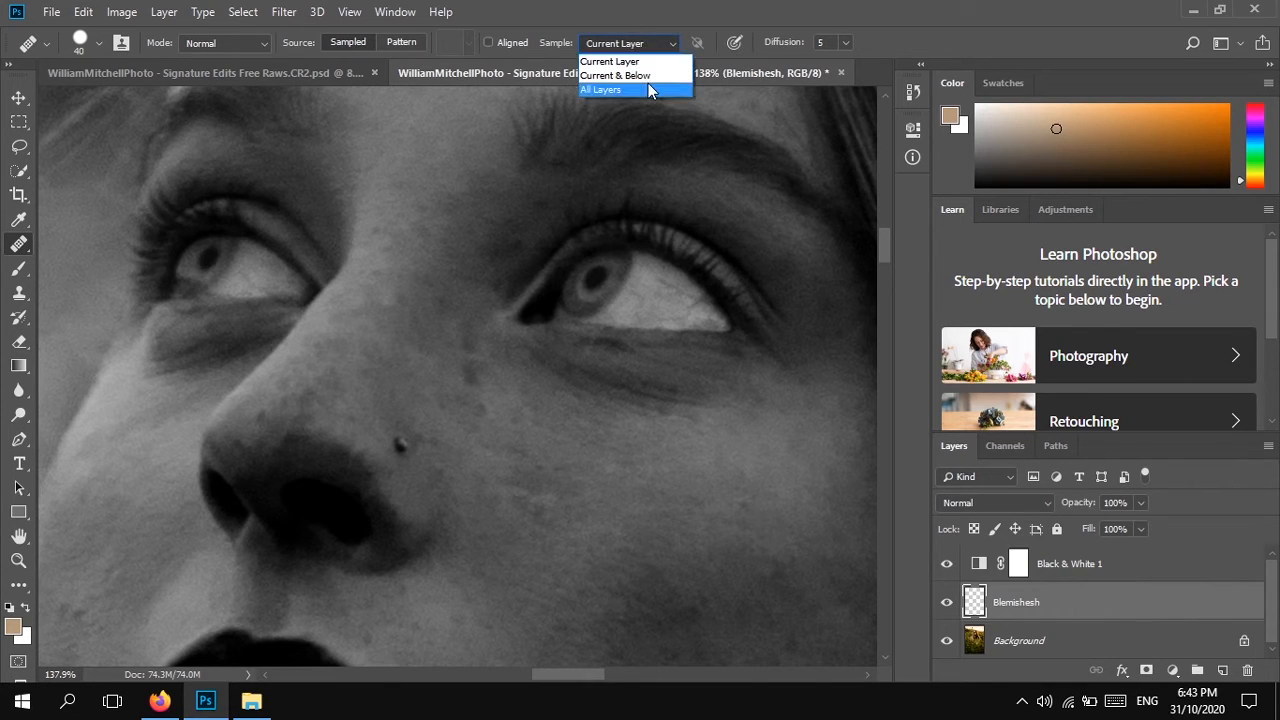
pyautogui.click(648, 76)
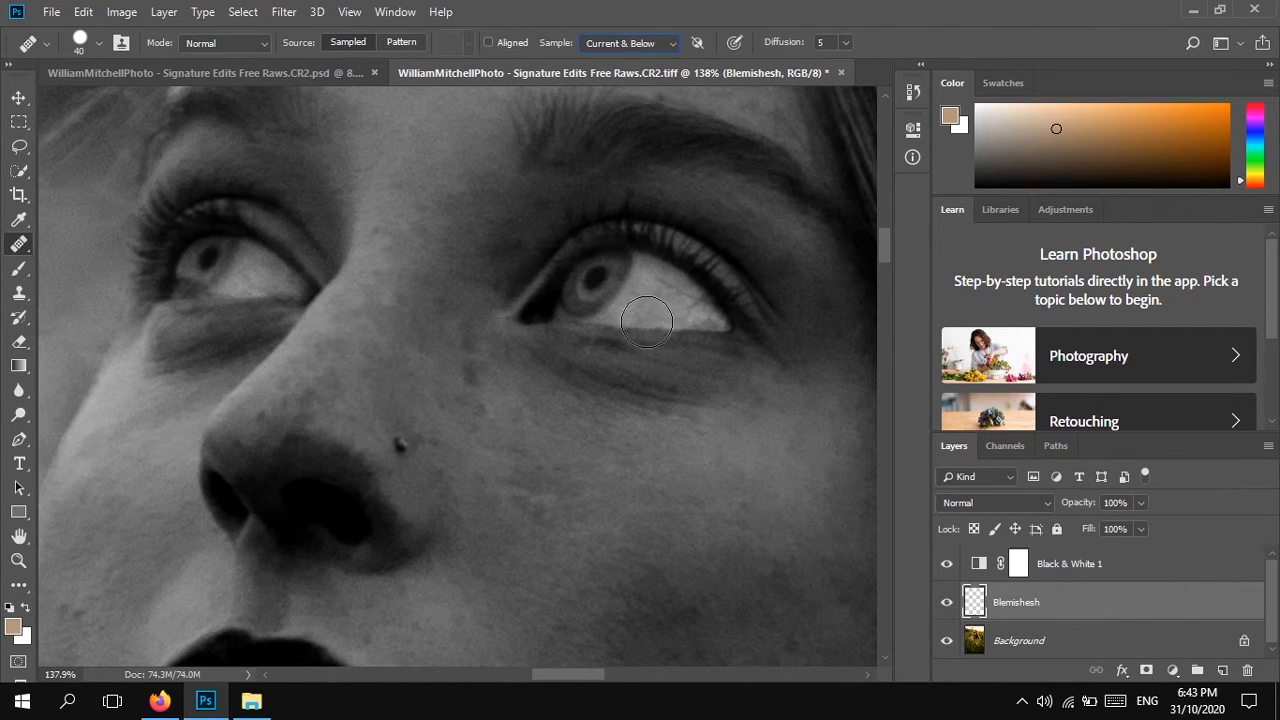
pyautogui.keyDown('alt'); pyautogui.click(508, 407); pyautogui.keyUp('alt')
pyautogui.click(466, 371)
pyautogui.keyDown('alt'); pyautogui.click(482, 420); pyautogui.keyUp('alt')
pyautogui.click(465, 381)
pyautogui.keyDown('alt'); pyautogui.click(508, 479); pyautogui.keyUp('alt')
pyautogui.click(465, 404)
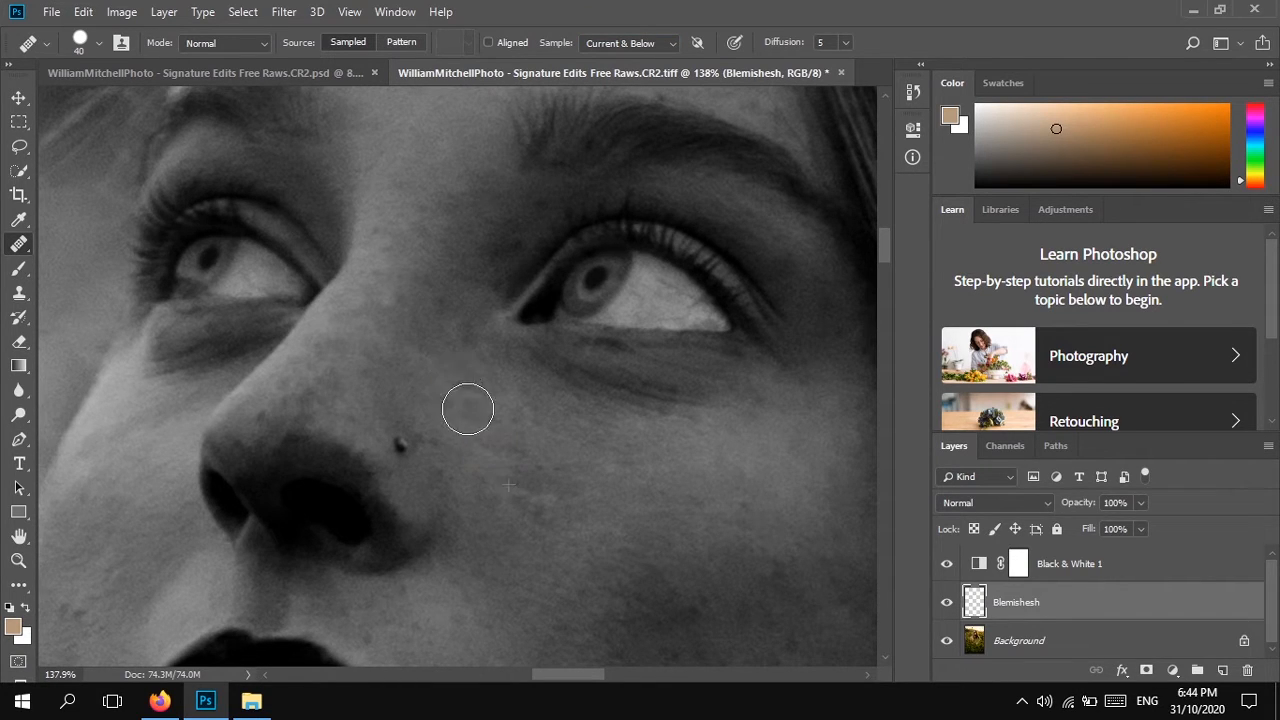
# Heal the freckles and dark spots across the forehead on the Blemishesh layer, using clean skin as the source
pyautogui.scroll(8, 465, 407)
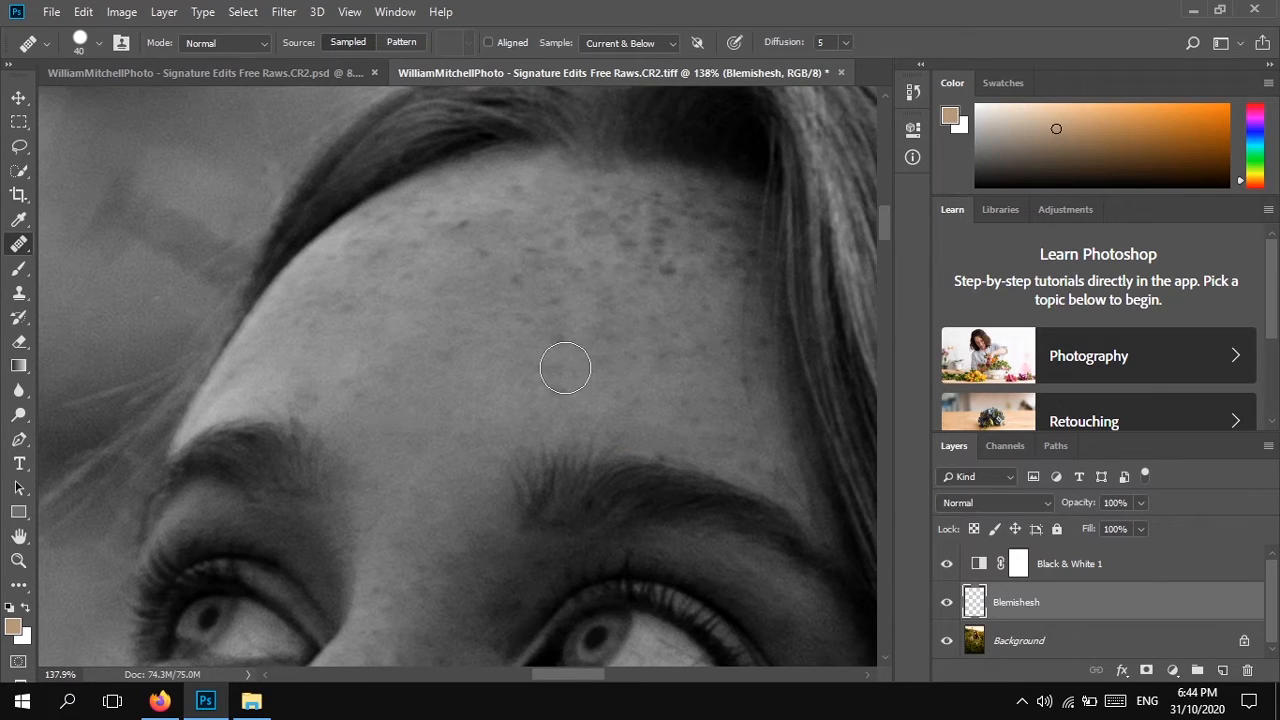
pyautogui.keyDown('alt'); pyautogui.click(437, 422); pyautogui.keyUp('alt')
pyautogui.click(548, 309)
pyautogui.moveTo(556, 345); pyautogui.dragTo(541, 345)
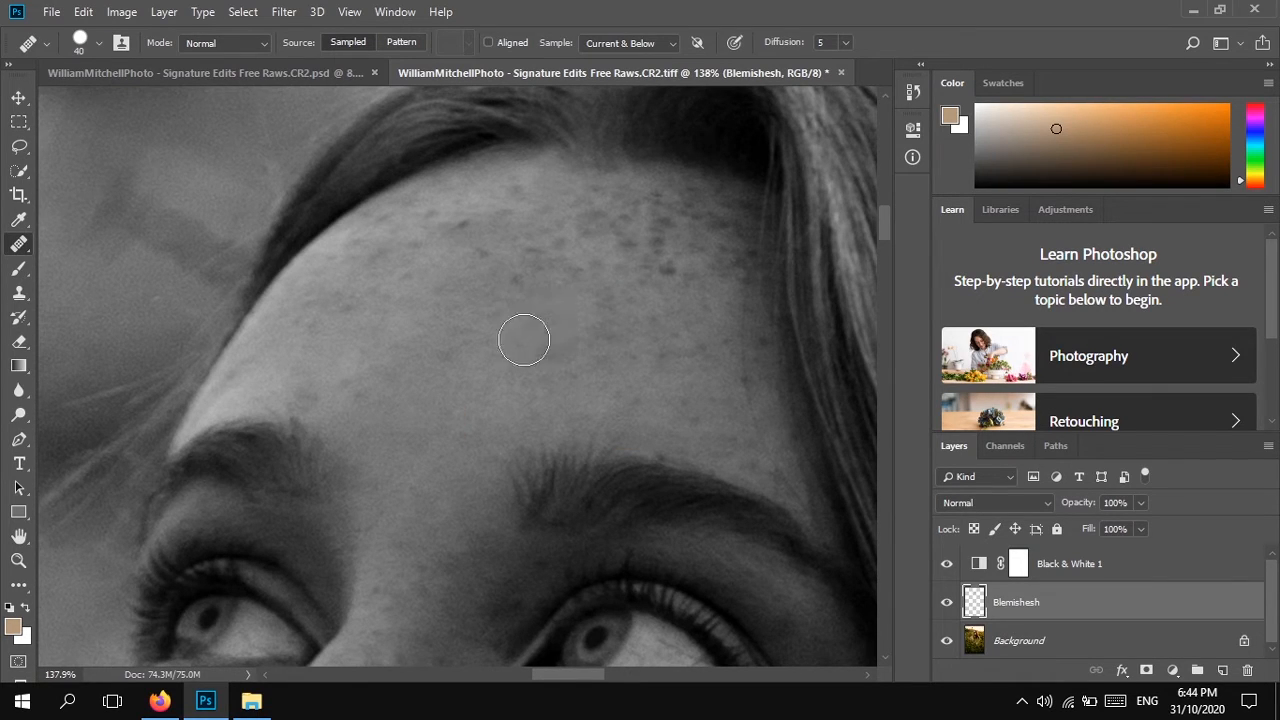
pyautogui.click(514, 283)
pyautogui.click(484, 249)
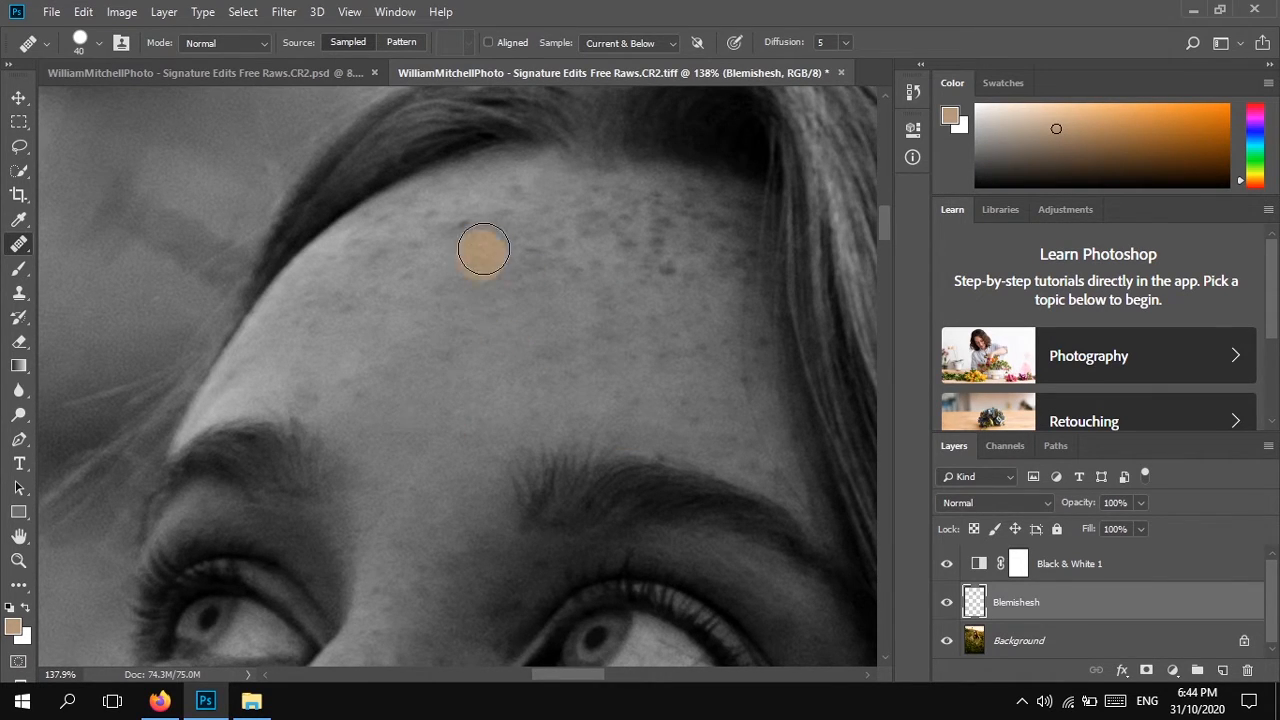
pyautogui.click(572, 280)
pyautogui.click(708, 336)
pyautogui.click(554, 324)
pyautogui.click(540, 294)
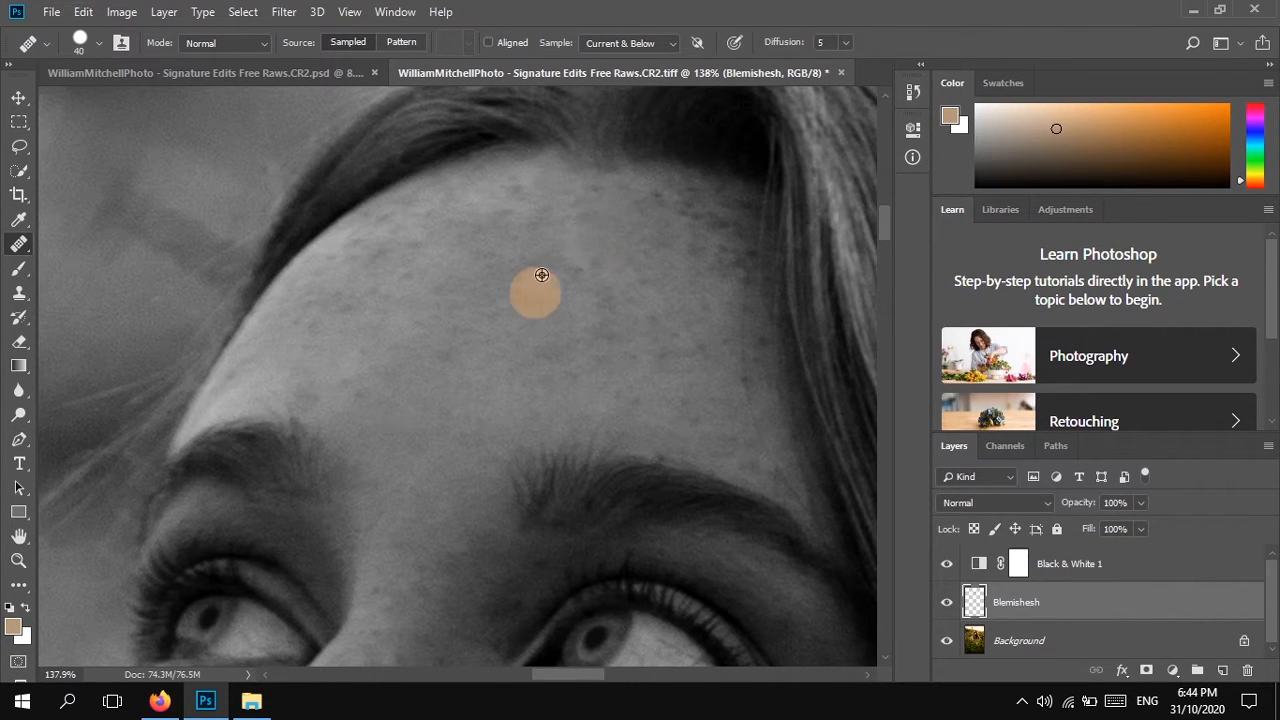
pyautogui.click(621, 399)
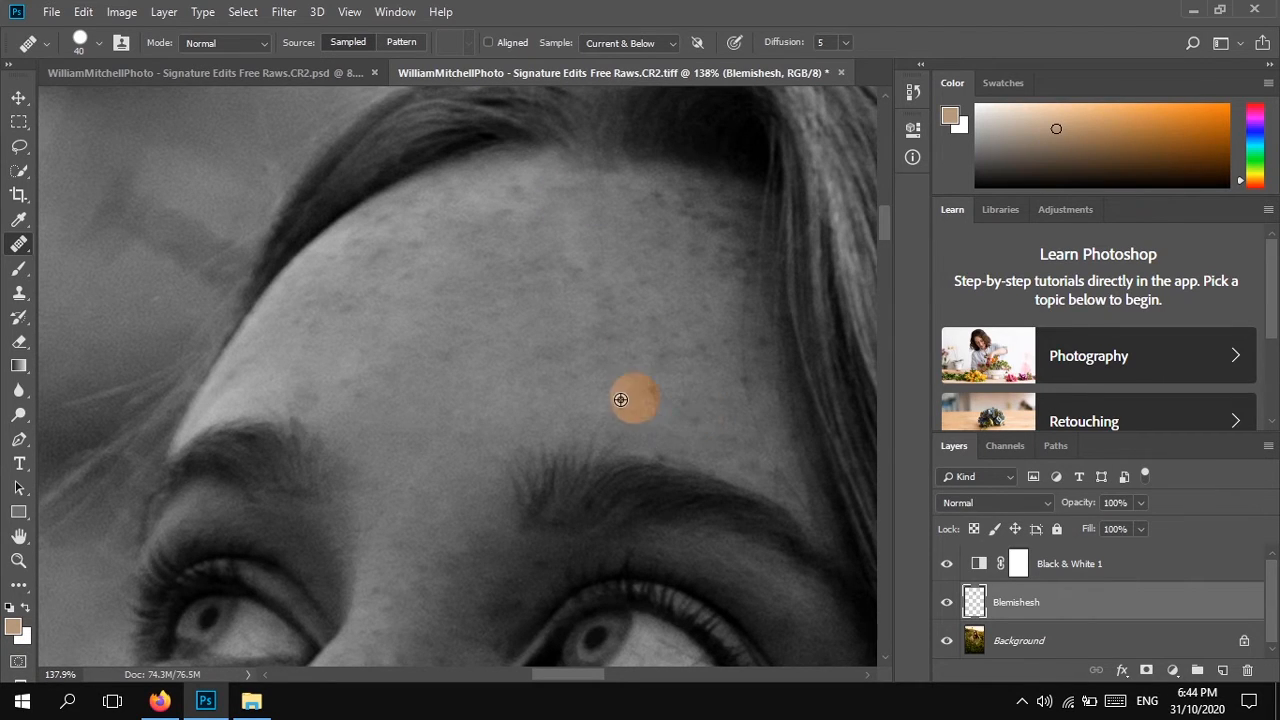
pyautogui.click(737, 382)
pyautogui.click(718, 366)
pyautogui.click(666, 338)
pyautogui.click(710, 427)
pyautogui.click(570, 366)
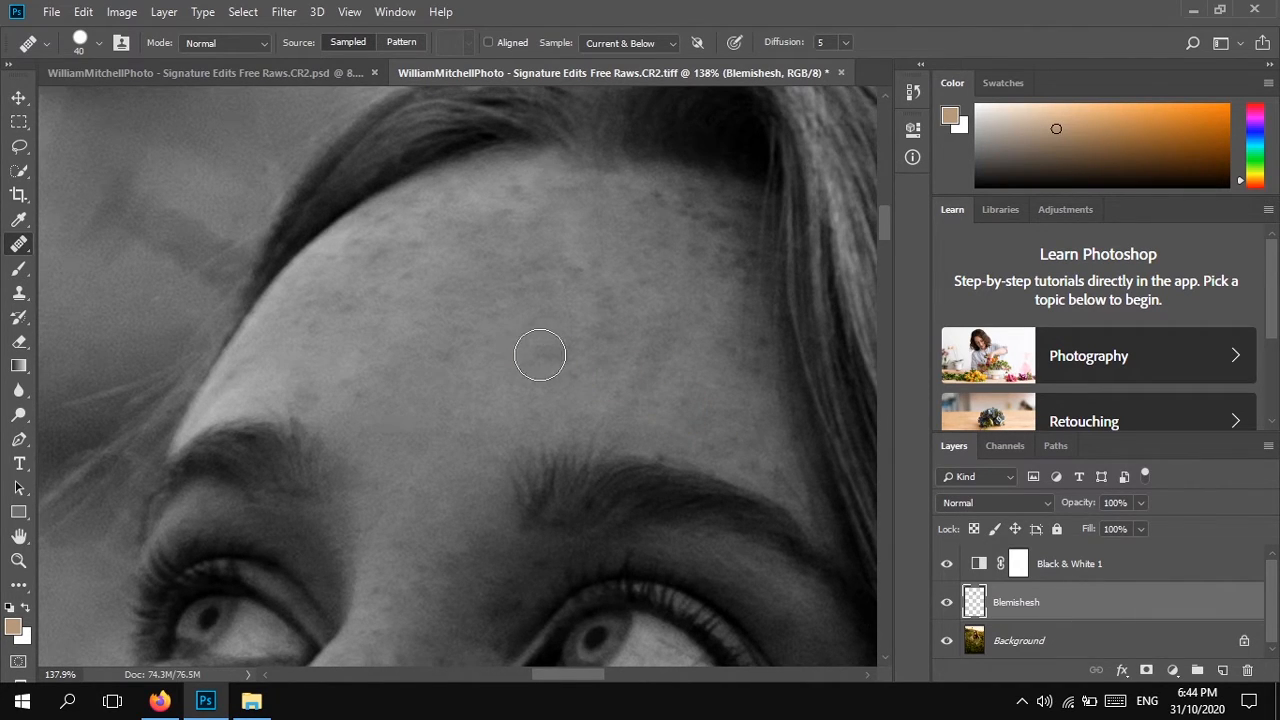
pyautogui.click(523, 391)
pyautogui.click(334, 323)
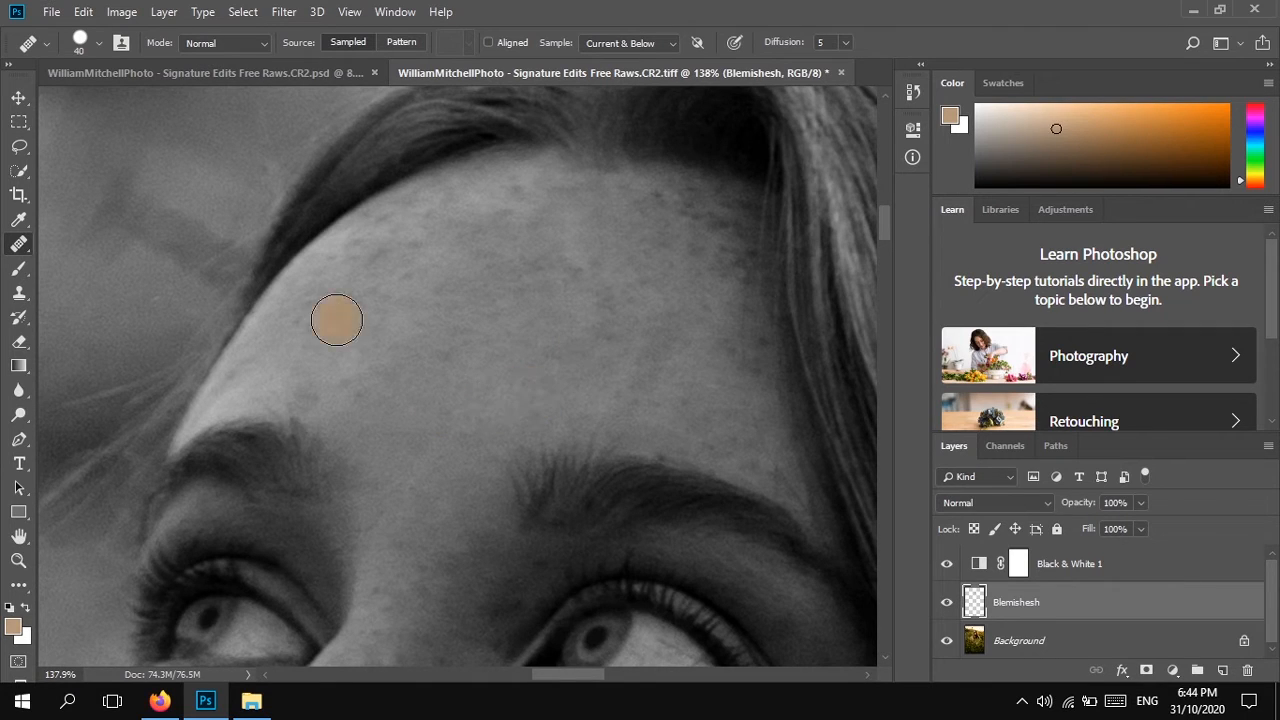
pyautogui.click(396, 404)
# Reduce the healing brush size to 18 and heal small spots along the bridge and side of the nose
pyautogui.scroll(-5, 404, 393)
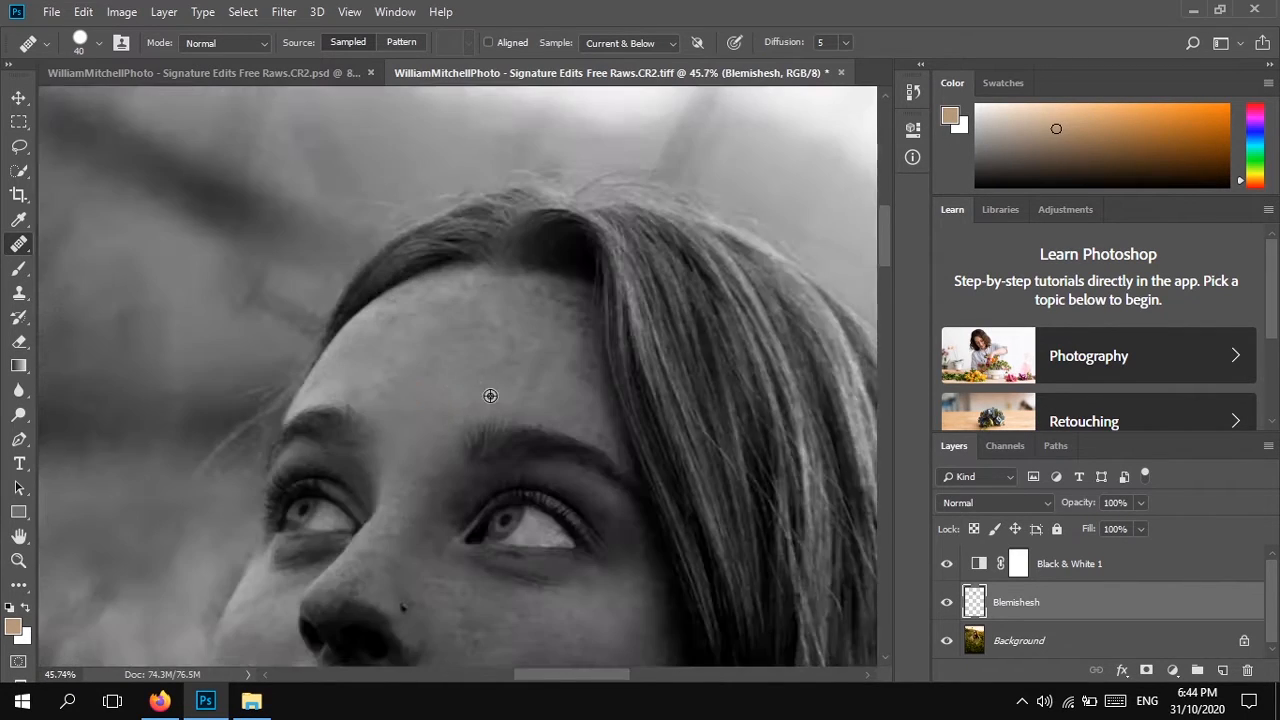
pyautogui.scroll(8, 429, 509)
pyautogui.click(403, 351)
pyautogui.moveTo(263, 471); pyautogui.dragTo(230, 476)
pyautogui.moveTo(262, 497); pyautogui.dragTo(278, 496)
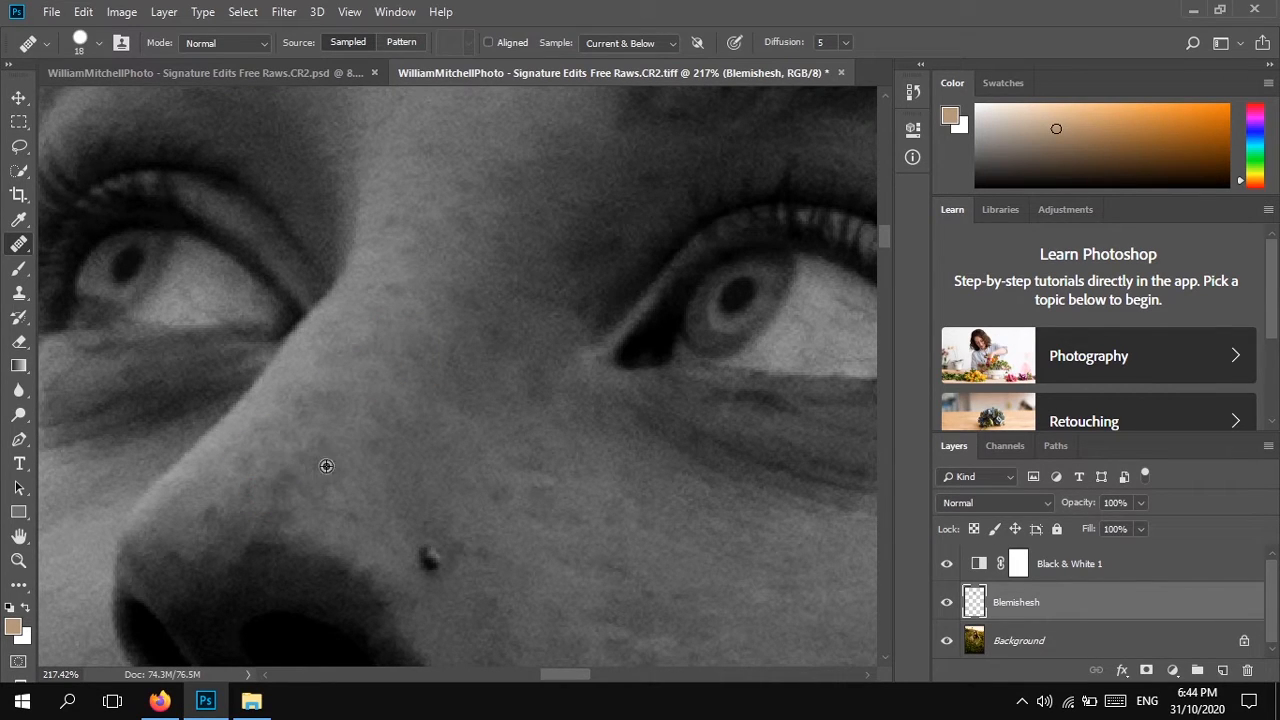
pyautogui.click(362, 449)
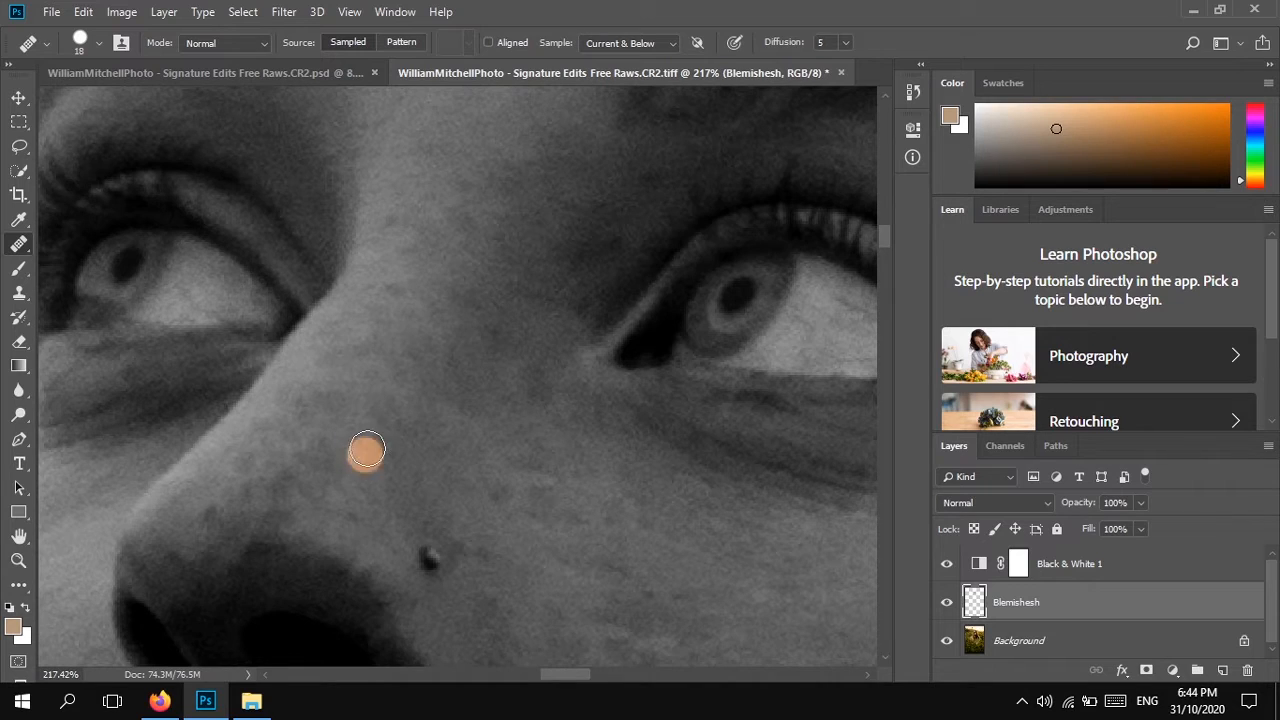
# Increase the healing brush size to 31 and heal the dark spots on the side of the nose and near the nose stud
pyautogui.moveTo(403, 420)
pyautogui.mouseDown()
pyautogui.moveTo(391, 422)
pyautogui.moveTo(408, 429)
pyautogui.mouseUp()
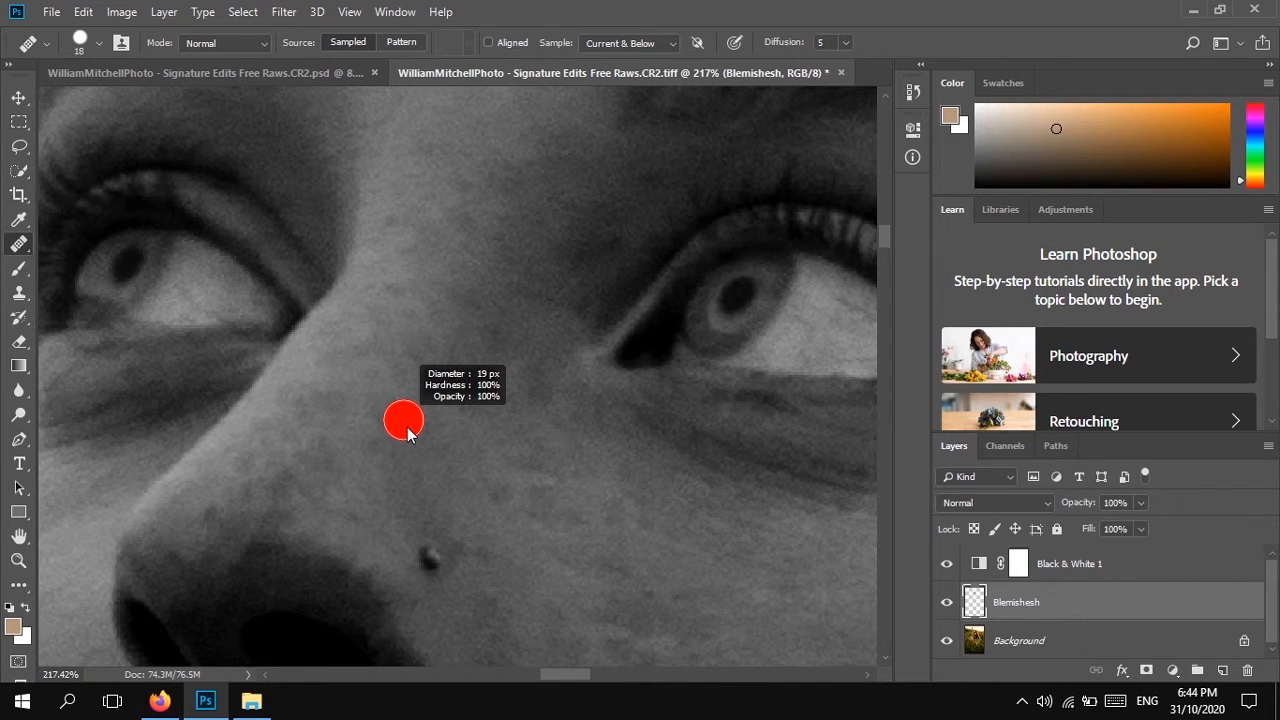
pyautogui.moveTo(409, 435)
pyautogui.mouseDown()
pyautogui.moveTo(432, 439)
pyautogui.moveTo(422, 436)
pyautogui.mouseUp()
pyautogui.moveTo(365, 474); pyautogui.dragTo(306, 486)
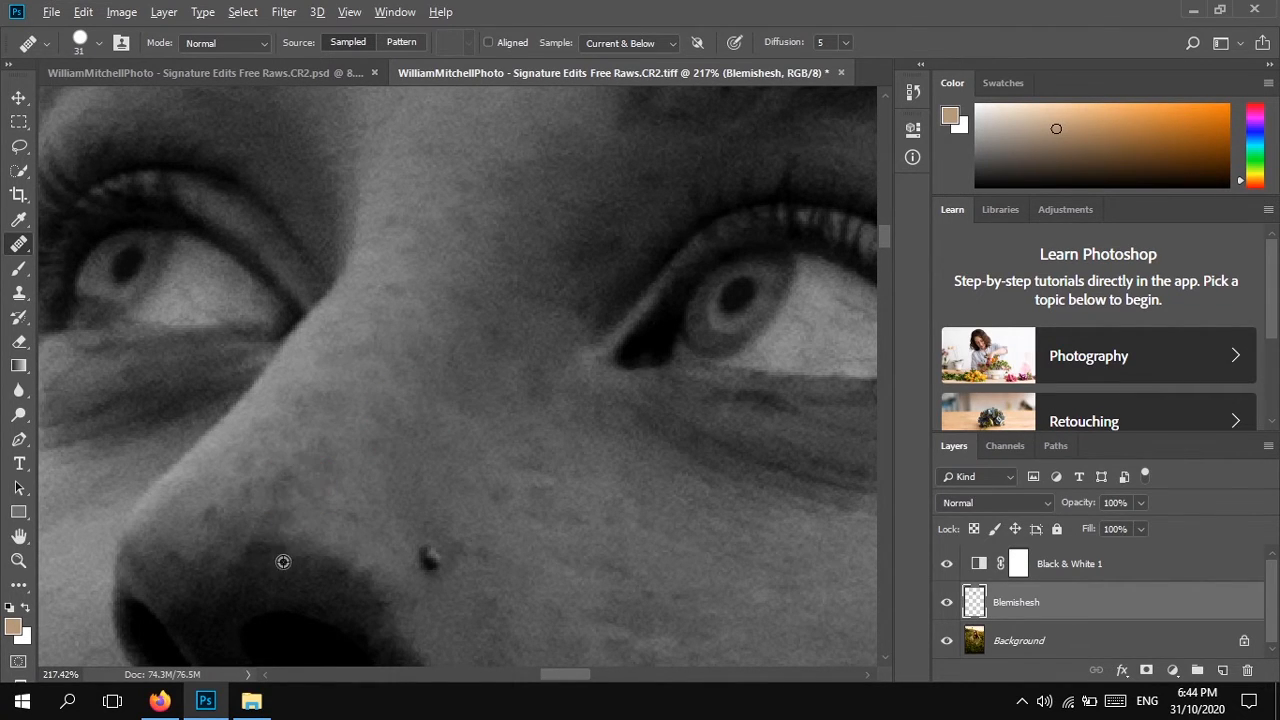
pyautogui.click(434, 529)
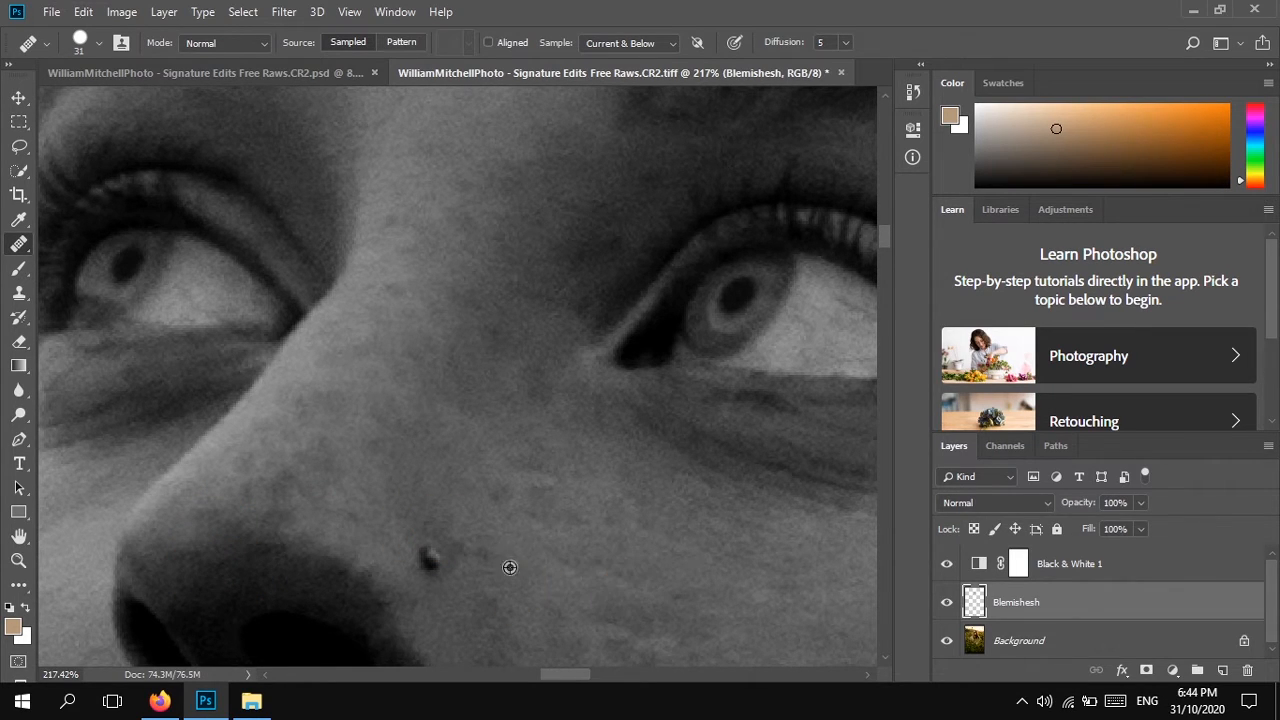
# Heal the dark spots on the far cheek and beside the corner of the mouth, using nearby clean skin as the source
pyautogui.scroll(-15, 514, 508)
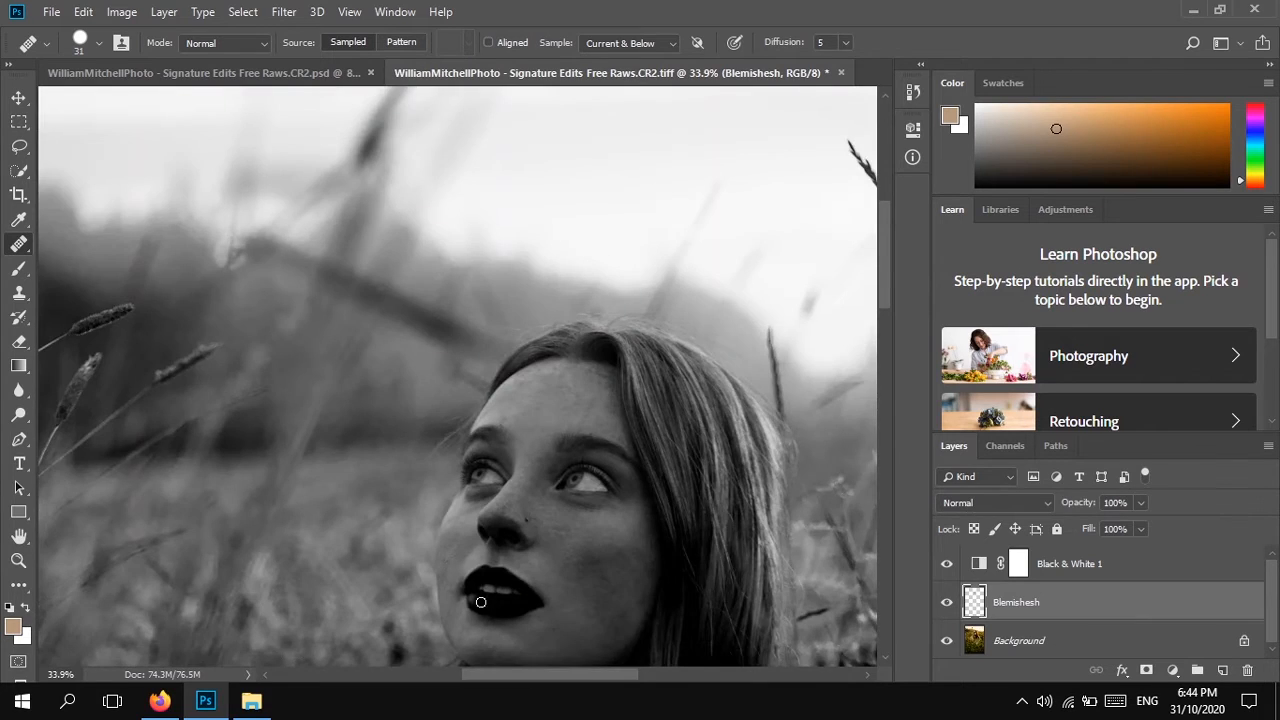
pyautogui.scroll(15, 450, 605)
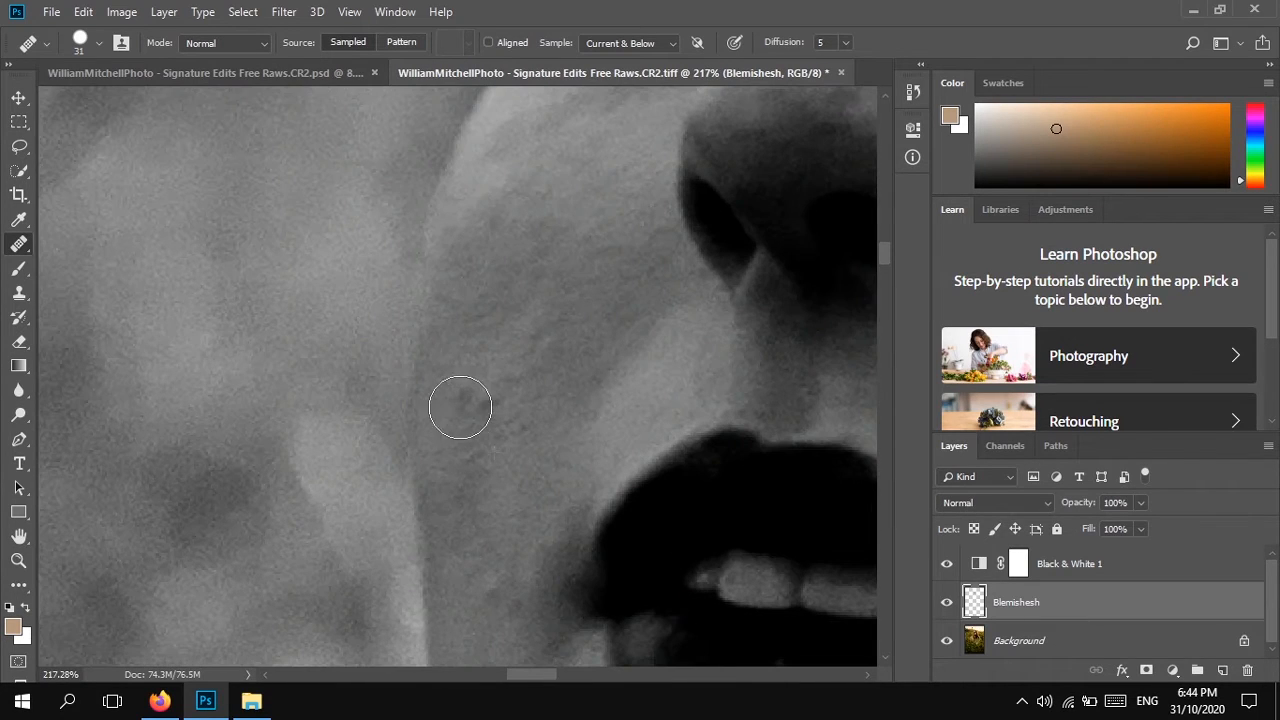
pyautogui.click(480, 509)
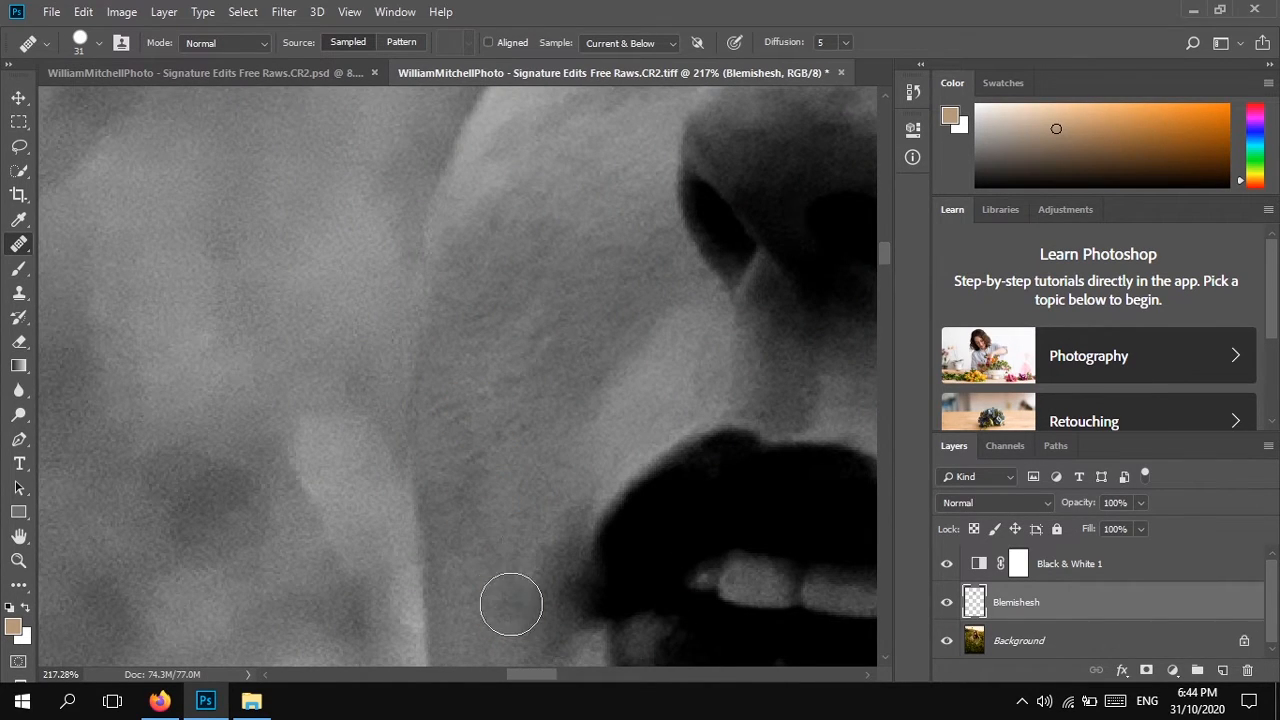
pyautogui.scroll(-4, 519, 436)
pyautogui.scroll(-2, 549, 494)
pyautogui.keyDown('alt'); pyautogui.click(525, 547); pyautogui.keyUp('alt')
pyautogui.click(514, 523)
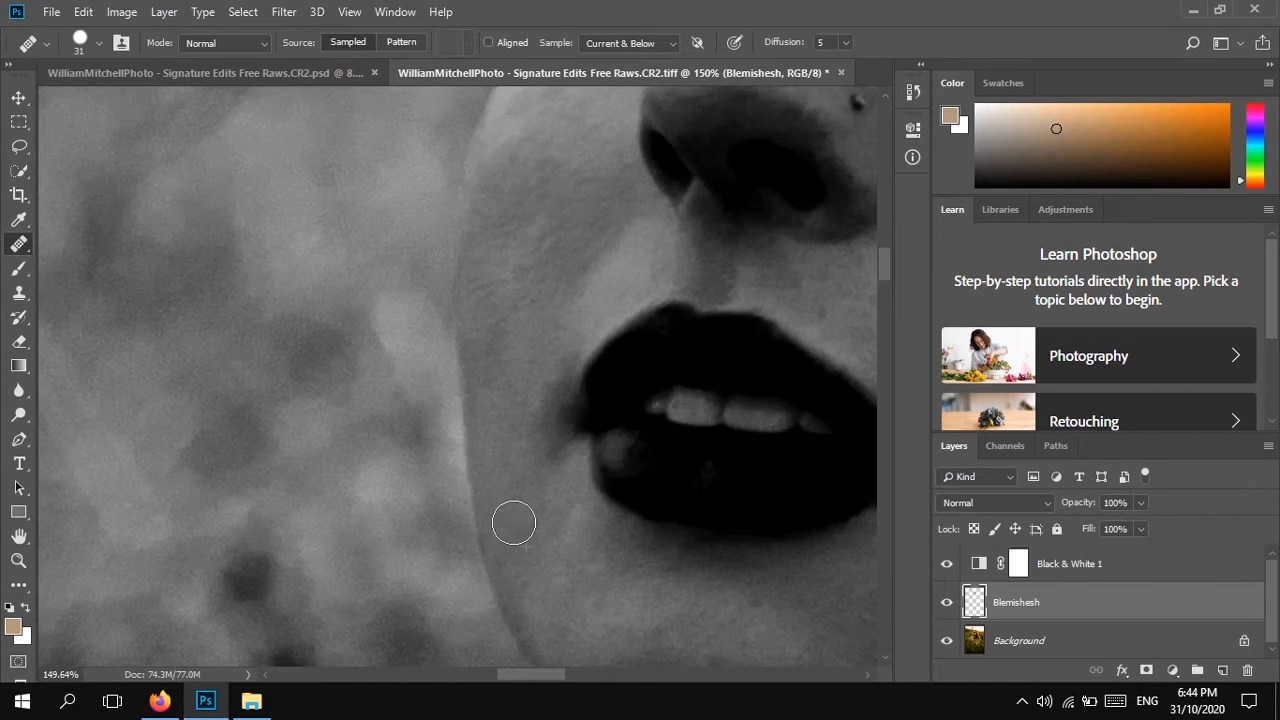
# Heal the small spots above the upper lip and beside the nearer corner of the mouth
pyautogui.scroll(-1, 545, 533)
pyautogui.scroll(-3, 777, 374)
pyautogui.scroll(3, 786, 392)
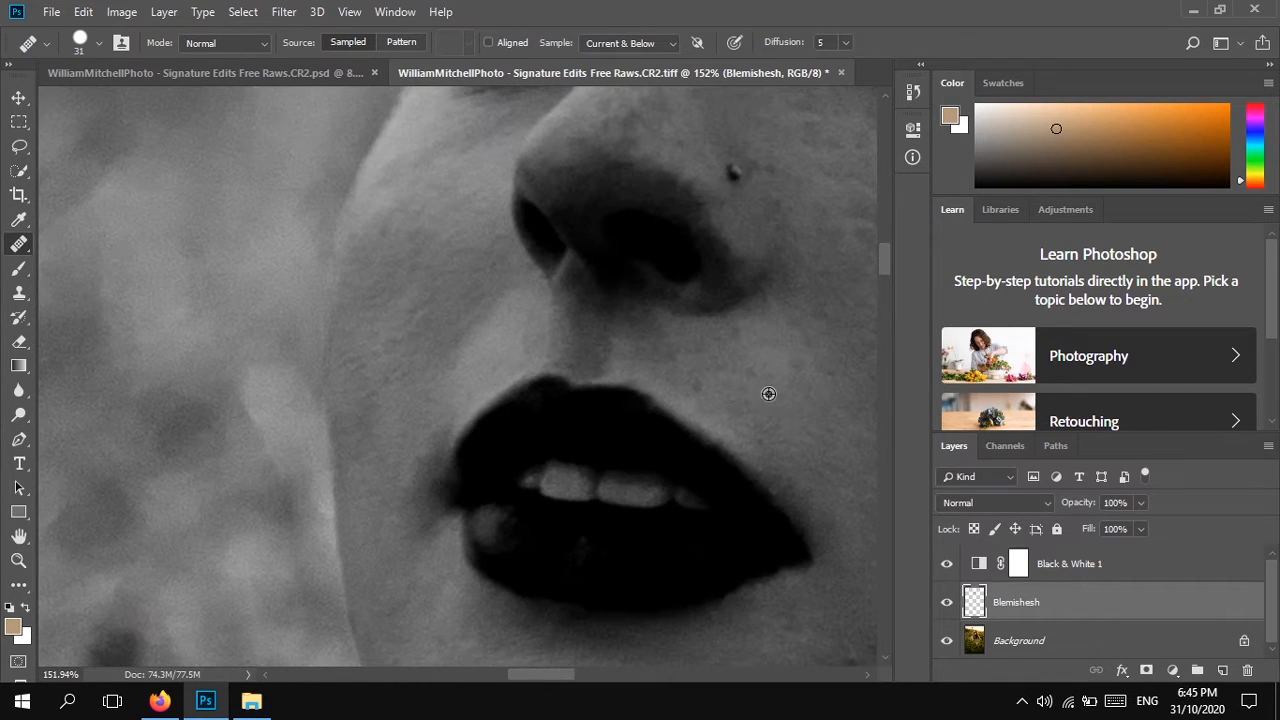
pyautogui.scroll(-3, 720, 395)
pyautogui.click(757, 417)
pyautogui.click(845, 537)
pyautogui.scroll(-5, 660, 555)
pyautogui.scroll(-1, 777, 443)
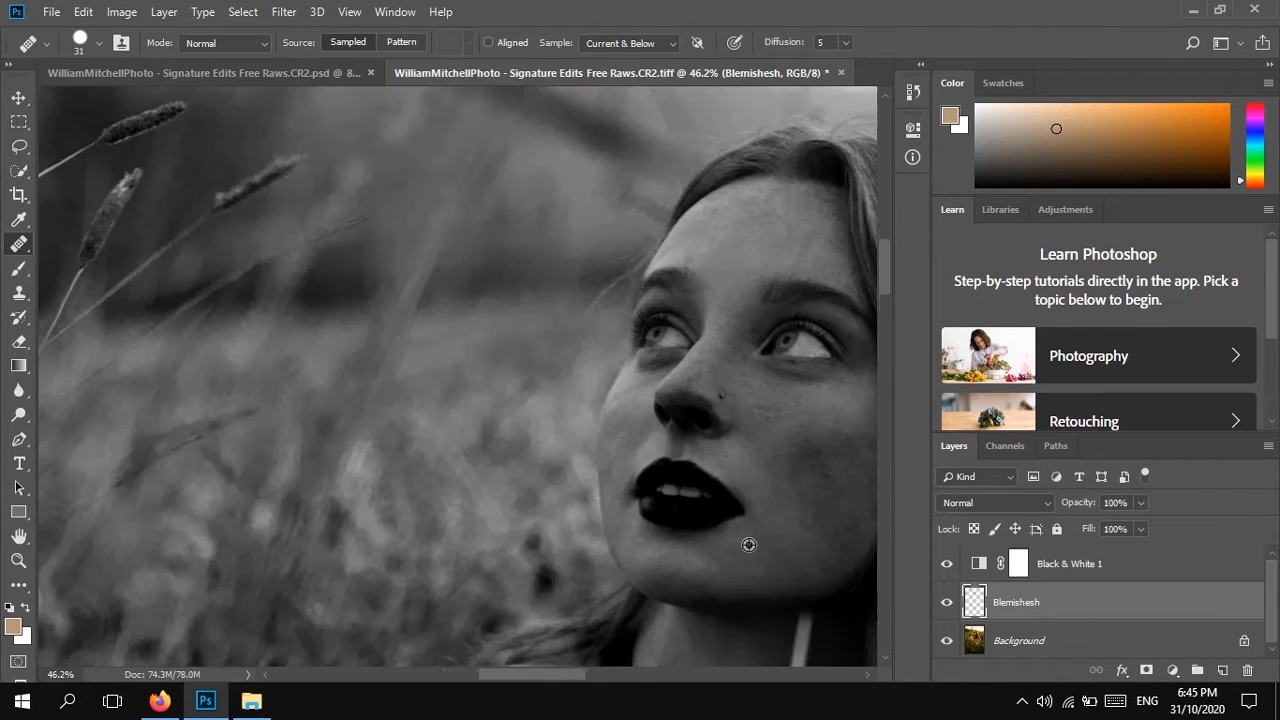
# Heal the uneven spots on the near cheek beside the nose and around the nostril, sampling clean skin close by
pyautogui.scroll(5, 791, 423)
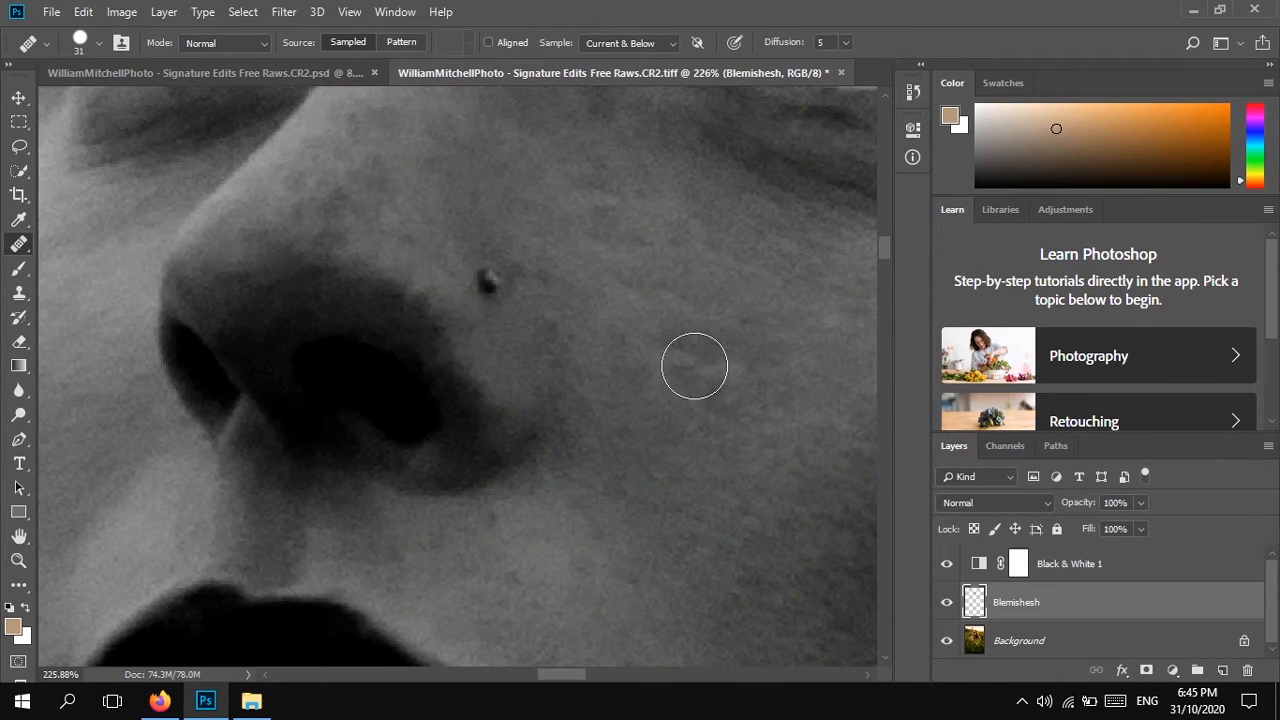
pyautogui.click(700, 351)
pyautogui.click(774, 434)
pyautogui.moveTo(724, 474); pyautogui.dragTo(504, 408)
pyautogui.keyDown('alt'); pyautogui.click(523, 468); pyautogui.keyUp('alt')
pyautogui.click(428, 316)
pyautogui.click(589, 392)
# Increase the healing brush size to 56 and heal the dark patches in the middle of the near cheek
pyautogui.scroll(-4, 672, 540)
pyautogui.keyDown('alt'); pyautogui.click(678, 567); pyautogui.keyUp('alt')
pyautogui.click(718, 563)
pyautogui.moveTo(641, 549); pyautogui.dragTo(666, 548)
pyautogui.keyDown('alt'); pyautogui.click(666, 548); pyautogui.keyUp('alt')
pyautogui.click(703, 503)
pyautogui.click(681, 537)
# Heal the remaining dark patches on the outer part of the near cheek toward the hair, resampling clean skin as needed
pyautogui.keyDown('alt'); pyautogui.click(722, 474); pyautogui.keyUp('alt')
pyautogui.click(731, 423)
pyautogui.keyDown('alt'); pyautogui.click(645, 475); pyautogui.keyUp('alt')
pyautogui.click(782, 481)
pyautogui.click(815, 499)
pyautogui.click(808, 552)
pyautogui.keyDown('alt'); pyautogui.click(724, 558); pyautogui.keyUp('alt')
pyautogui.click(834, 523)
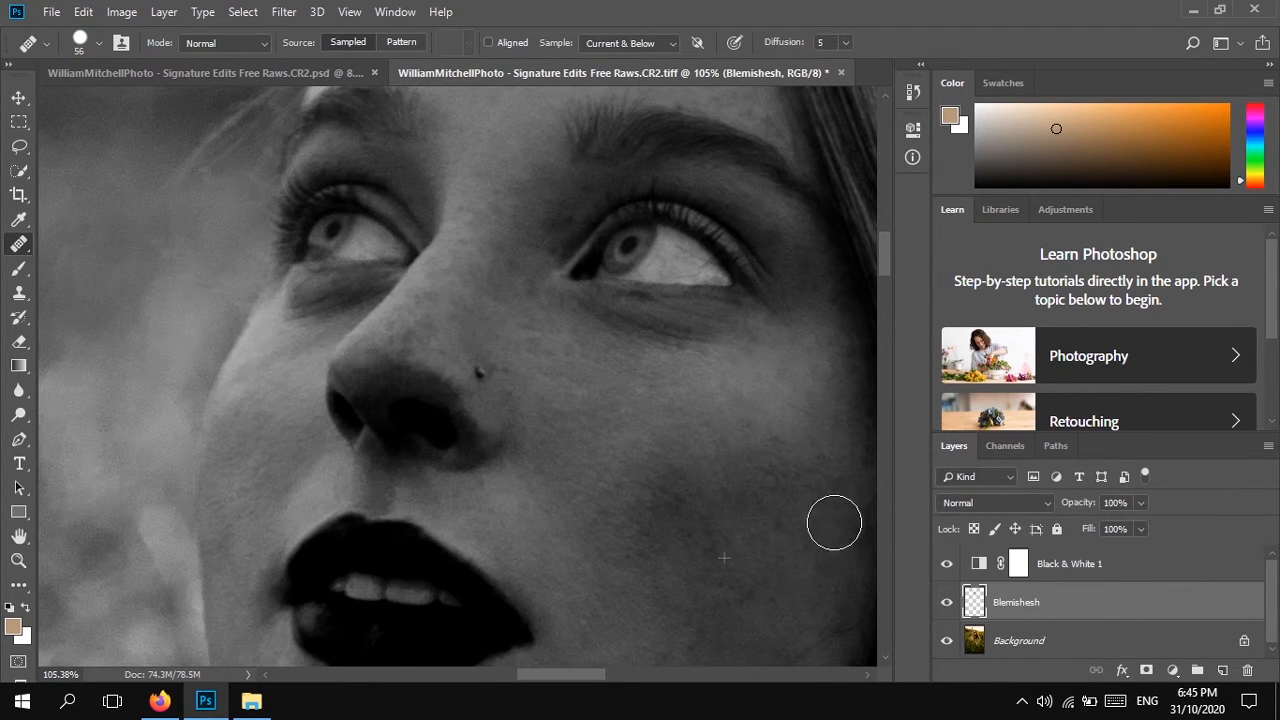
# Hide the Black & White 1 layer and toggle the Blemishesh layer's visibility to compare the skin before and after healing
pyautogui.scroll(-6, 720, 529)
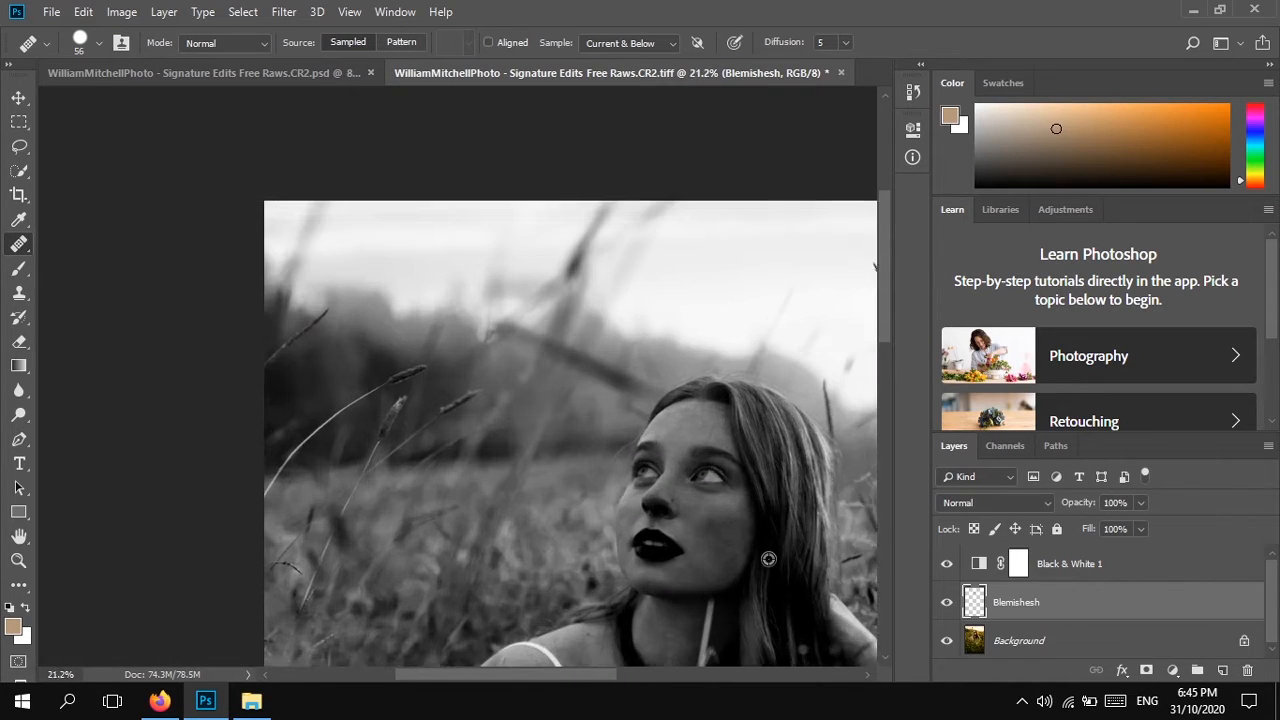
pyautogui.scroll(3, 768, 559)
pyautogui.moveTo(632, 537); pyautogui.dragTo(408, 265)
pyautogui.moveTo(471, 291); pyautogui.dragTo(574, 503)
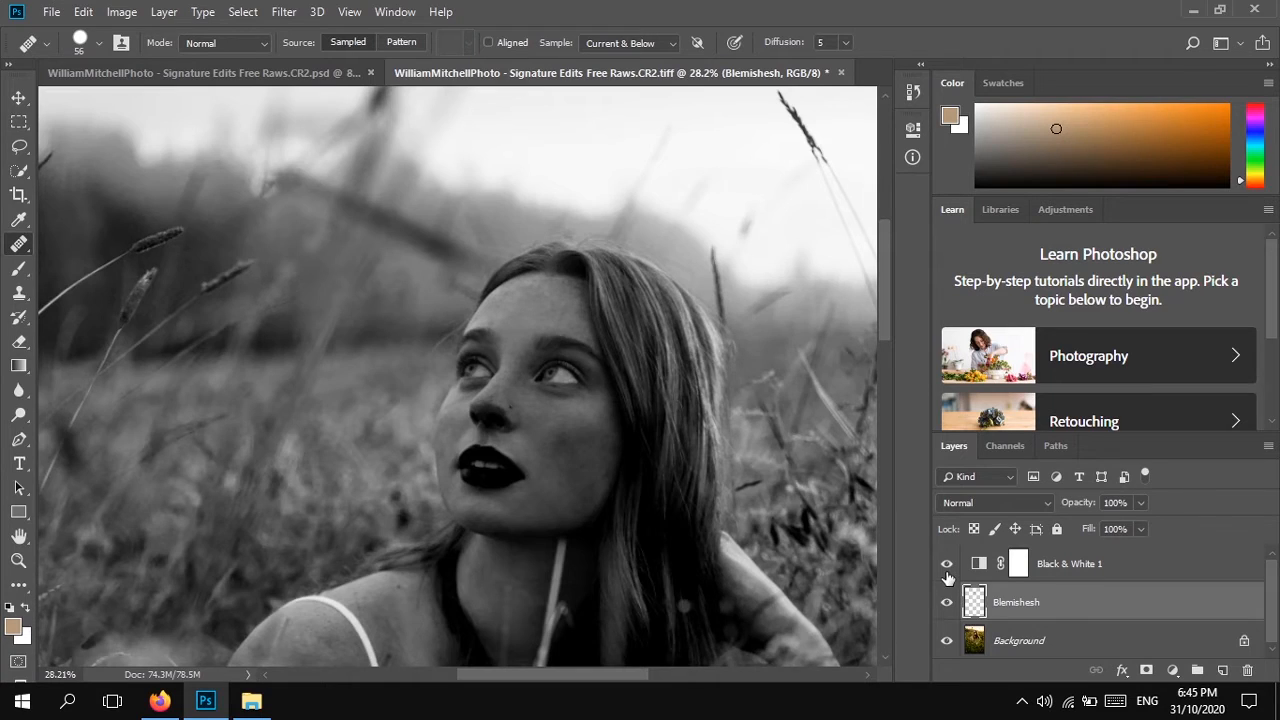
pyautogui.click(946, 566)
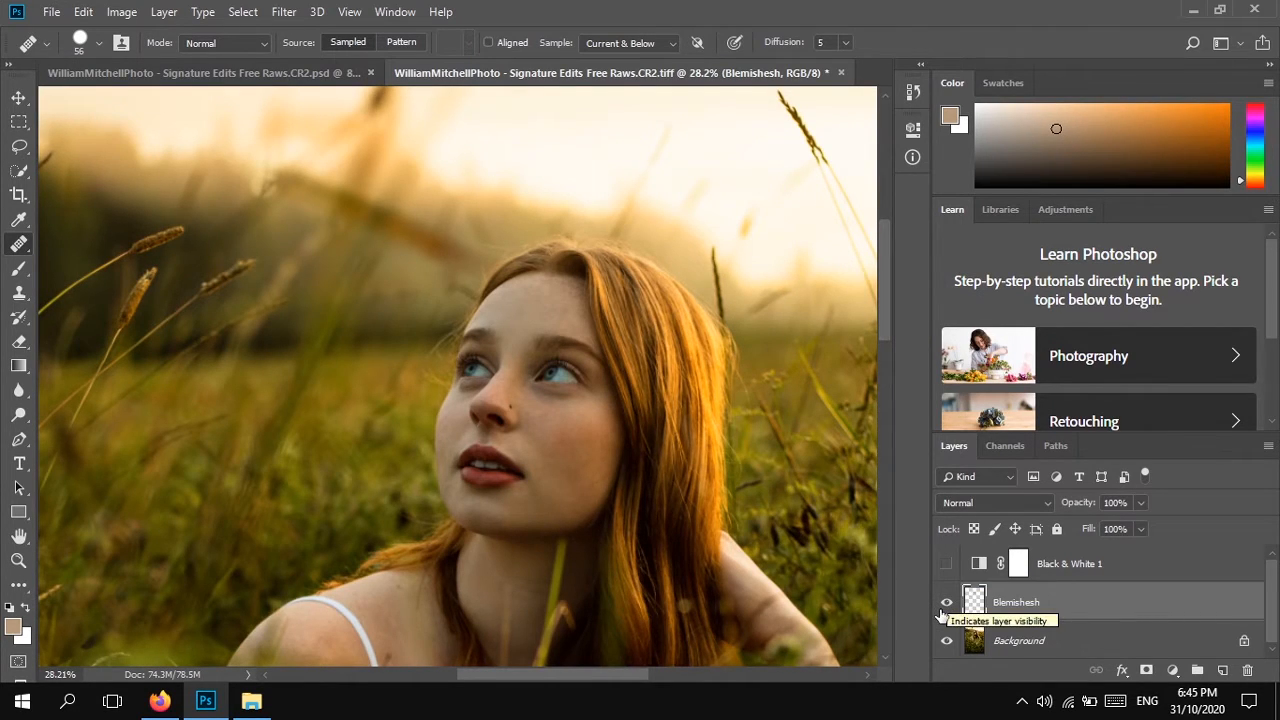
pyautogui.scroll(3, 467, 462)
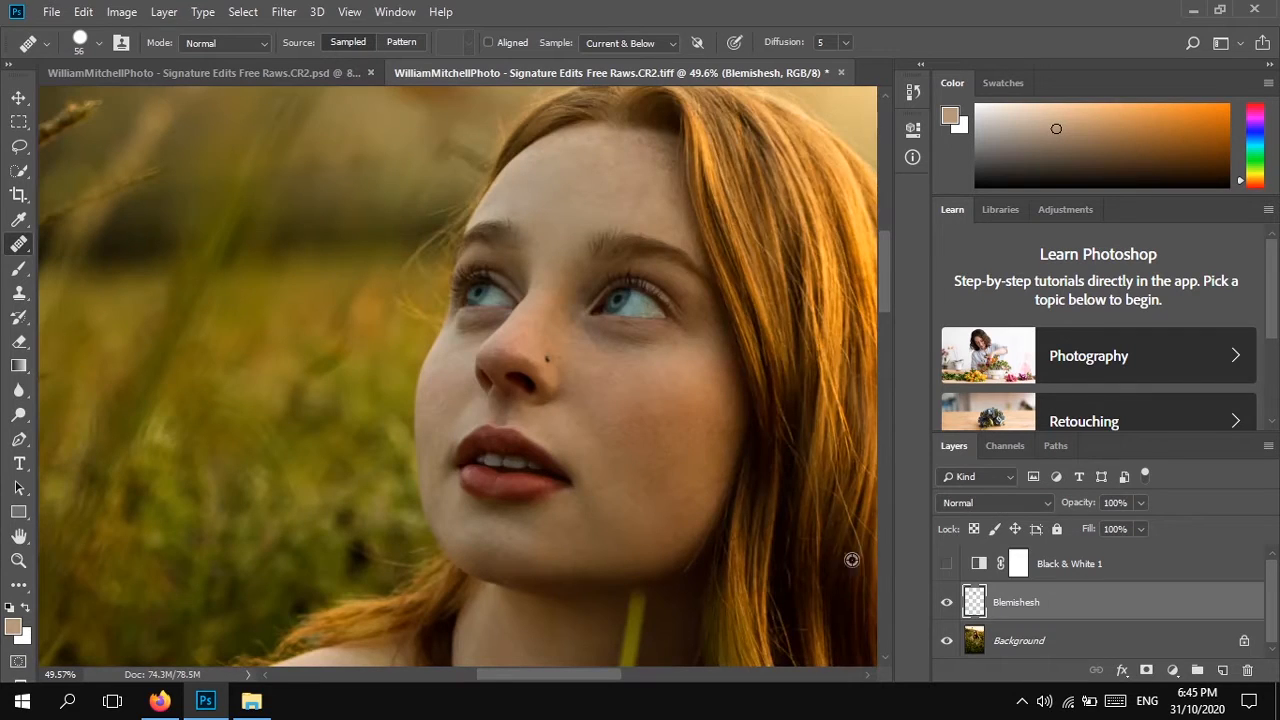
pyautogui.click(946, 603)
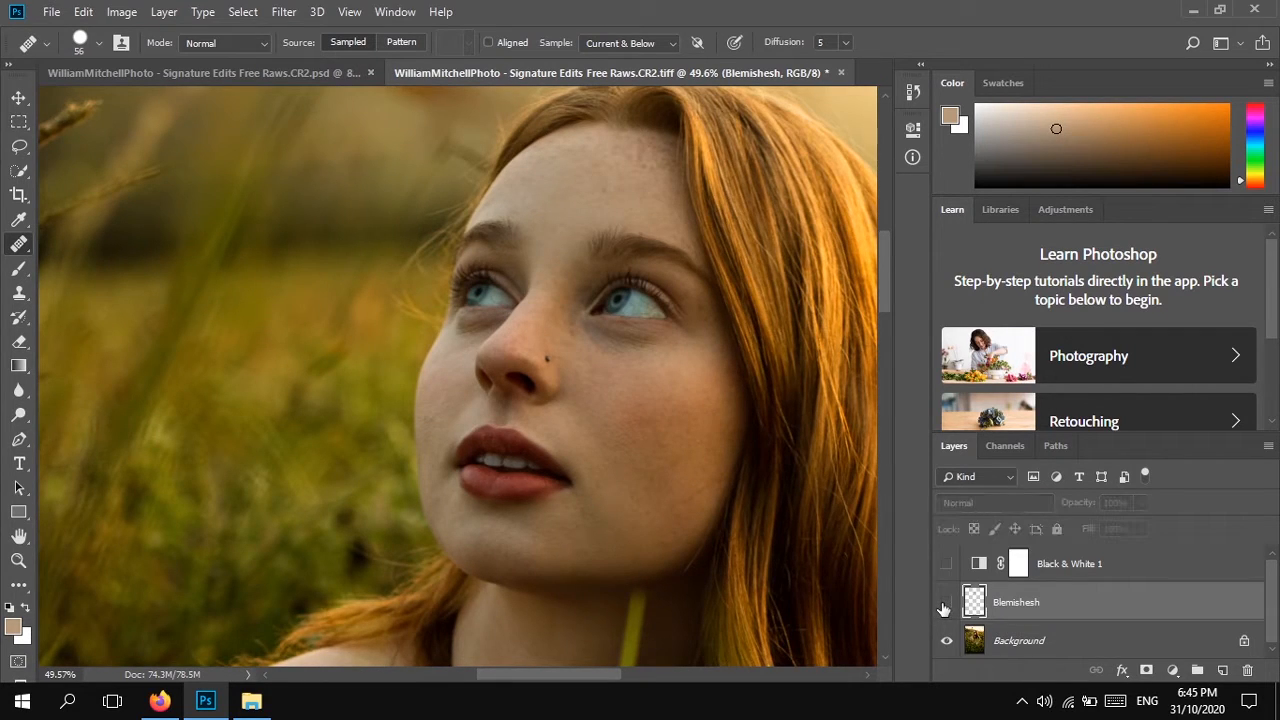
pyautogui.click(946, 603)
pyautogui.click(946, 603)
pyautogui.click(946, 603)
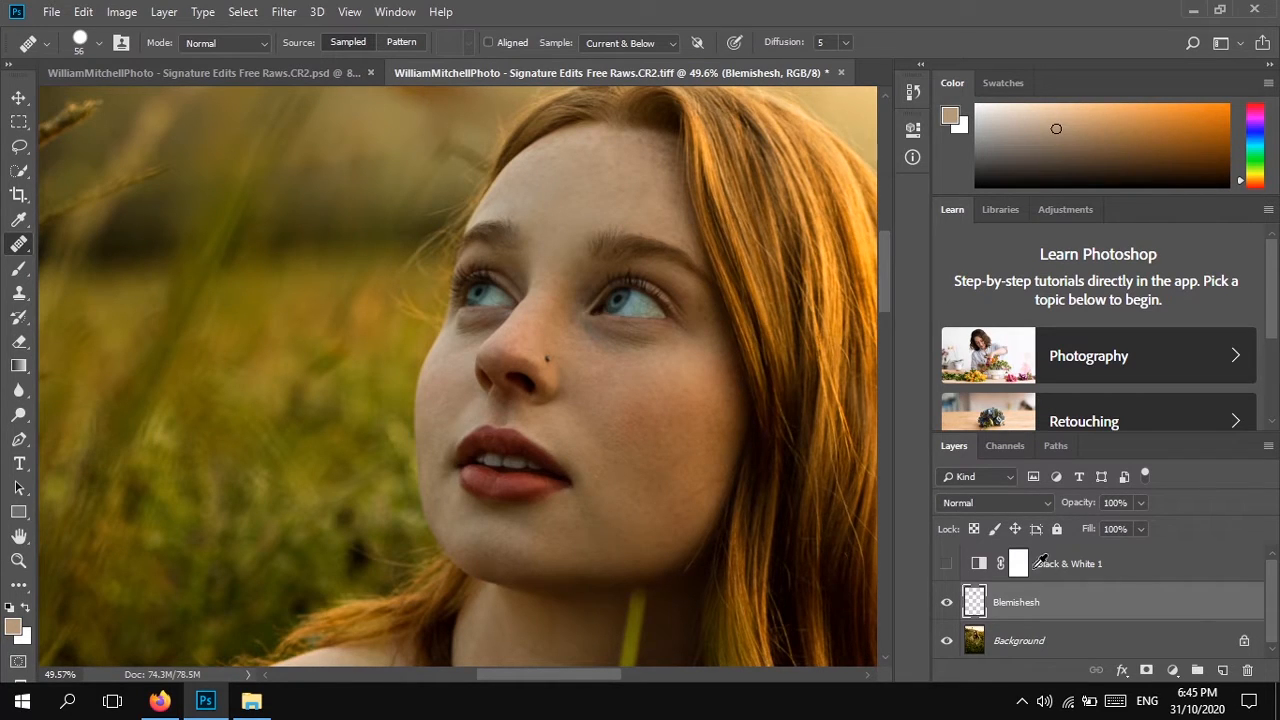
# Delete the Black & White 1 adjustment layer together with its mask
pyautogui.click(965, 578)
pyautogui.click(946, 564)
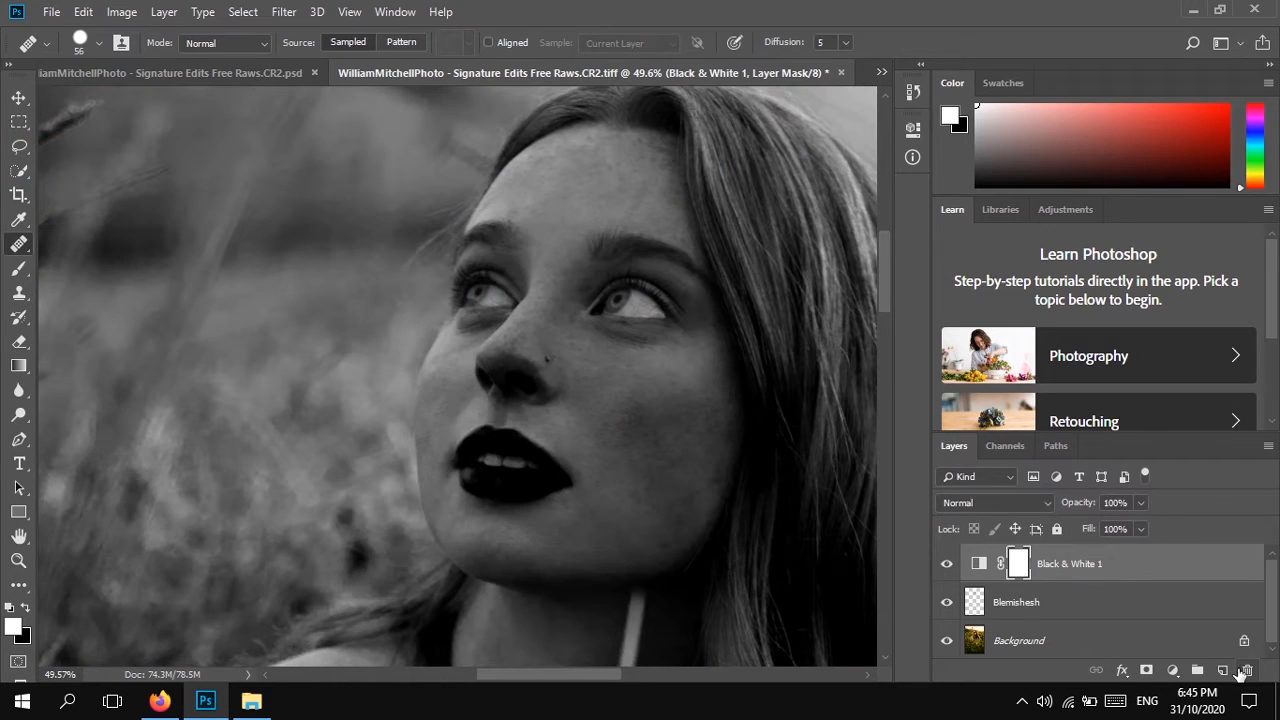
pyautogui.click(1246, 670)
pyautogui.click(566, 279)
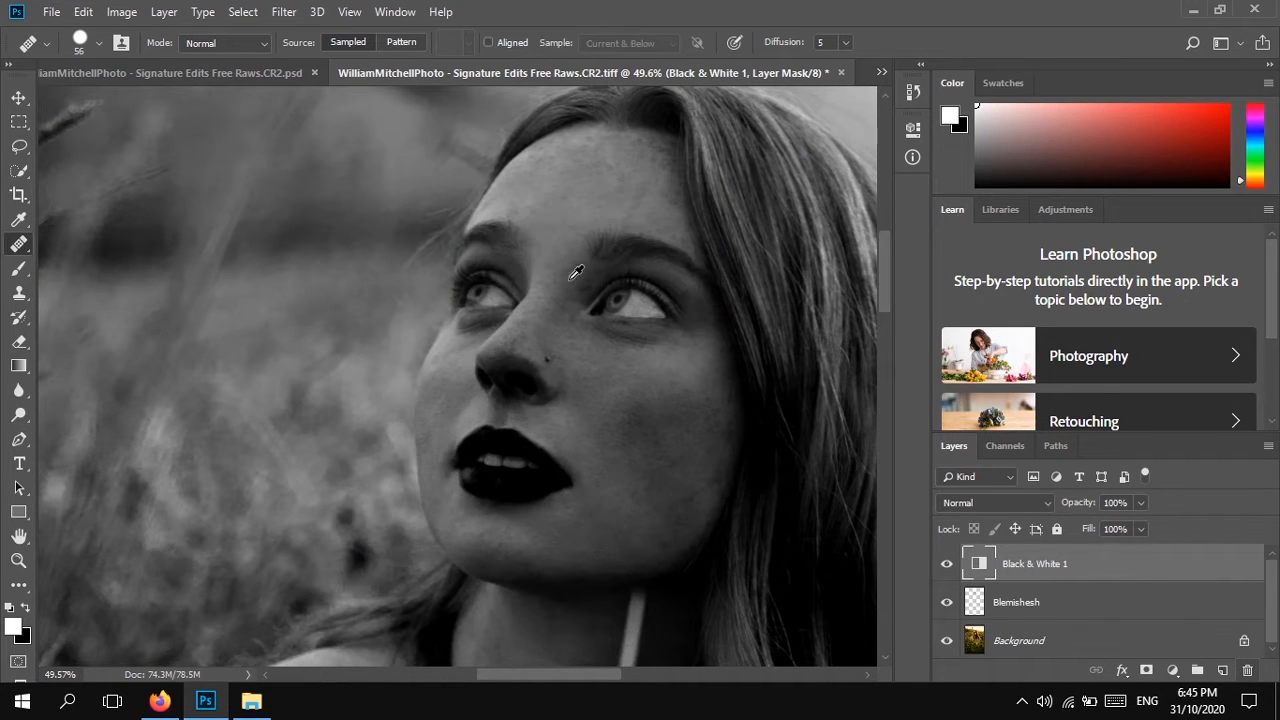
pyautogui.click(1246, 670)
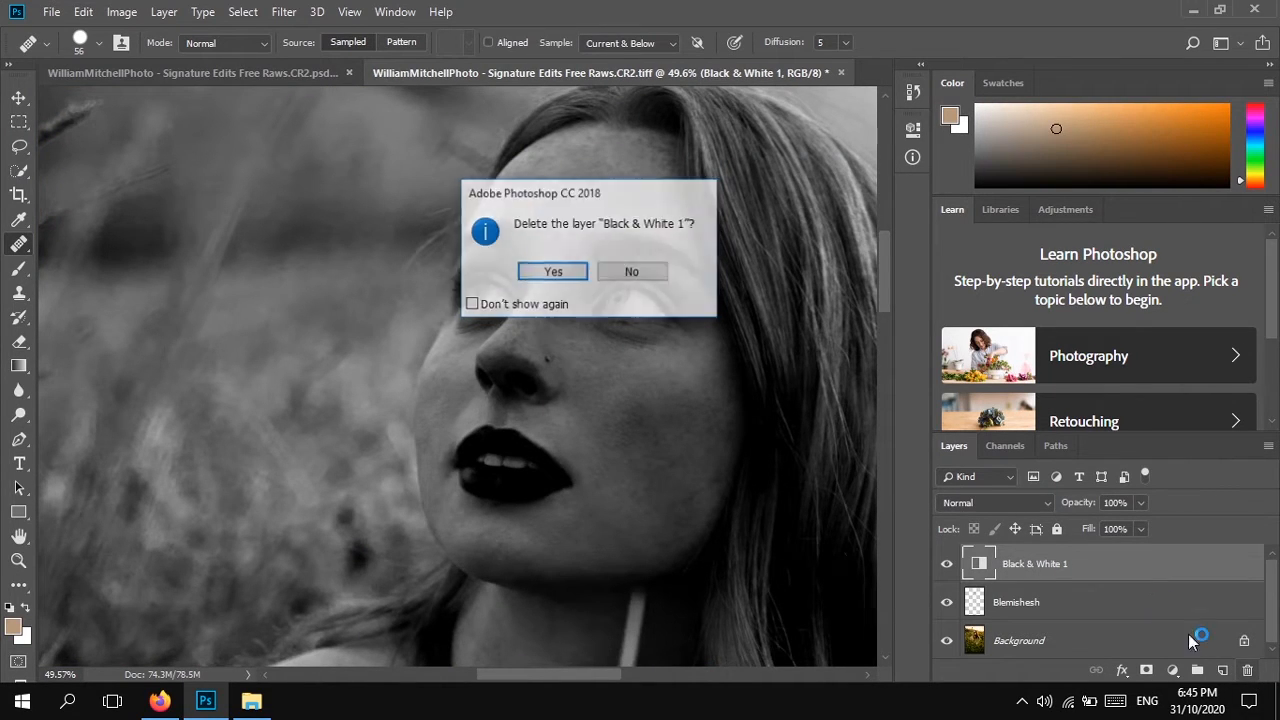
pyautogui.click(548, 270)
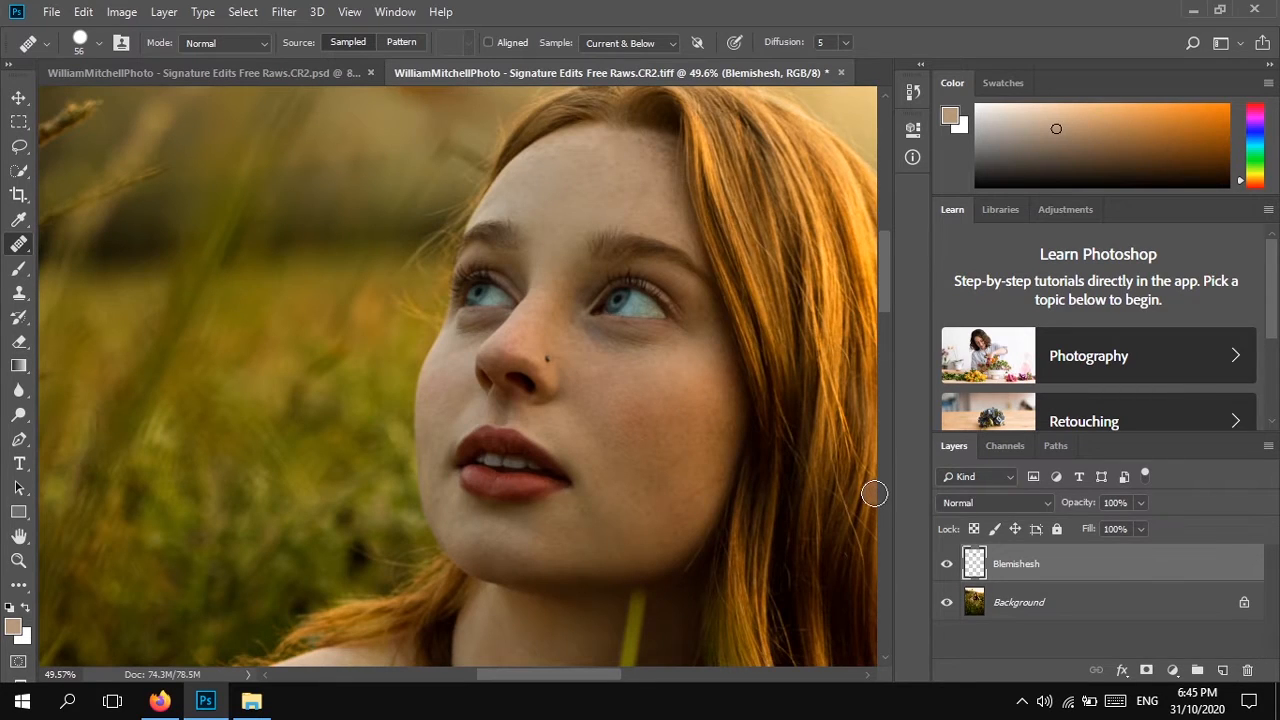
# Fit the whole image in view, stamp all visible layers into a new layer on top, and duplicate that layer
pyautogui.scroll(-5, 680, 405)
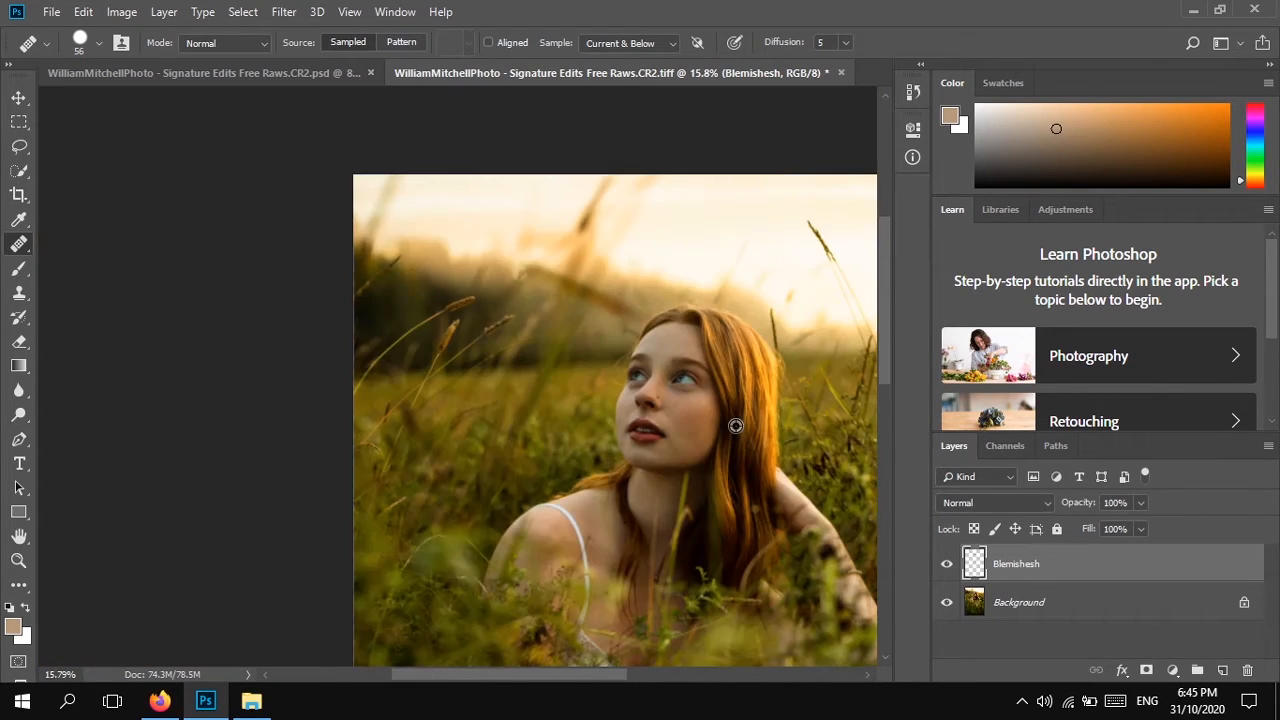
pyautogui.hotkey('ctrl', '0')
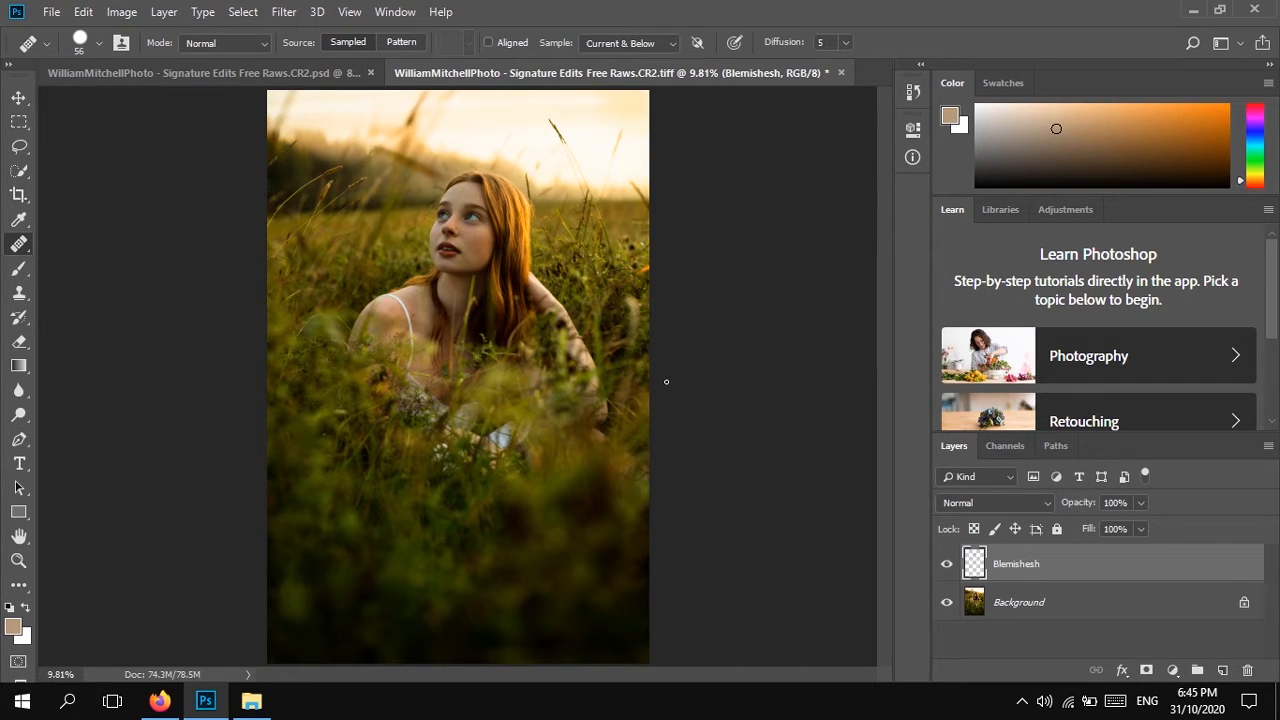
pyautogui.hotkey('ctrl', 'shift', 'alt', 'e')
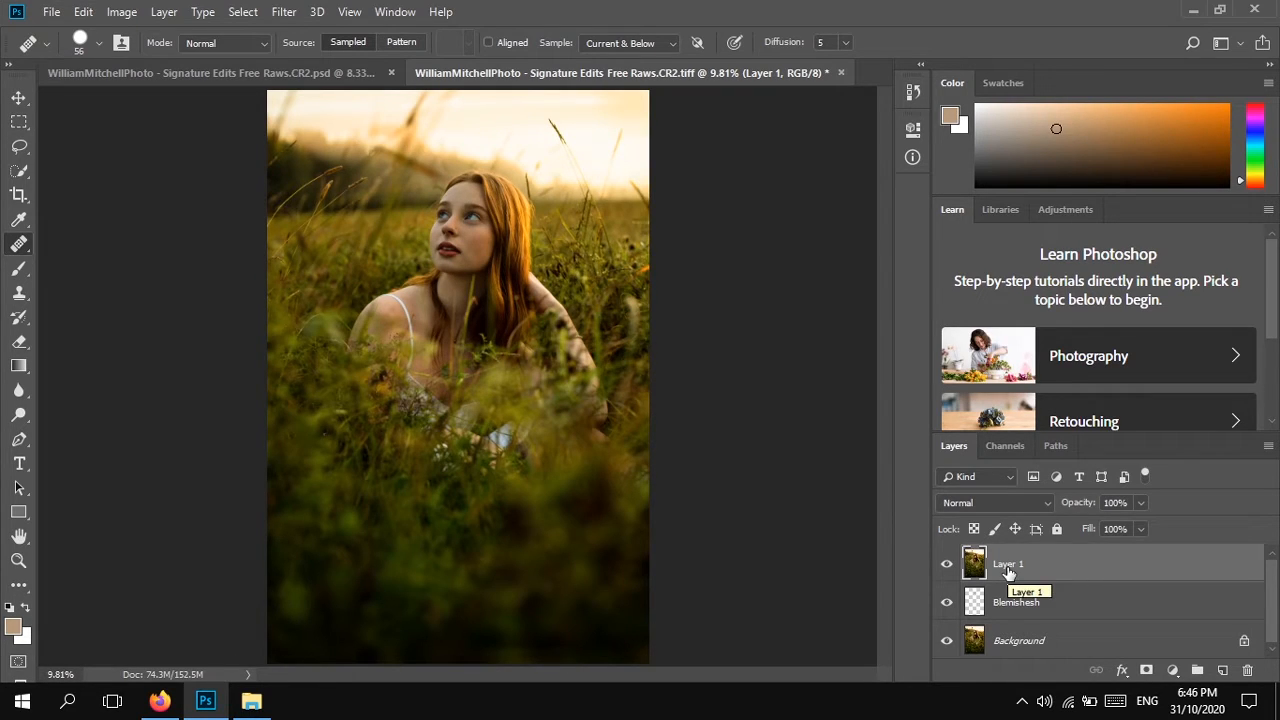
pyautogui.hotkey('ctrl', 'j')
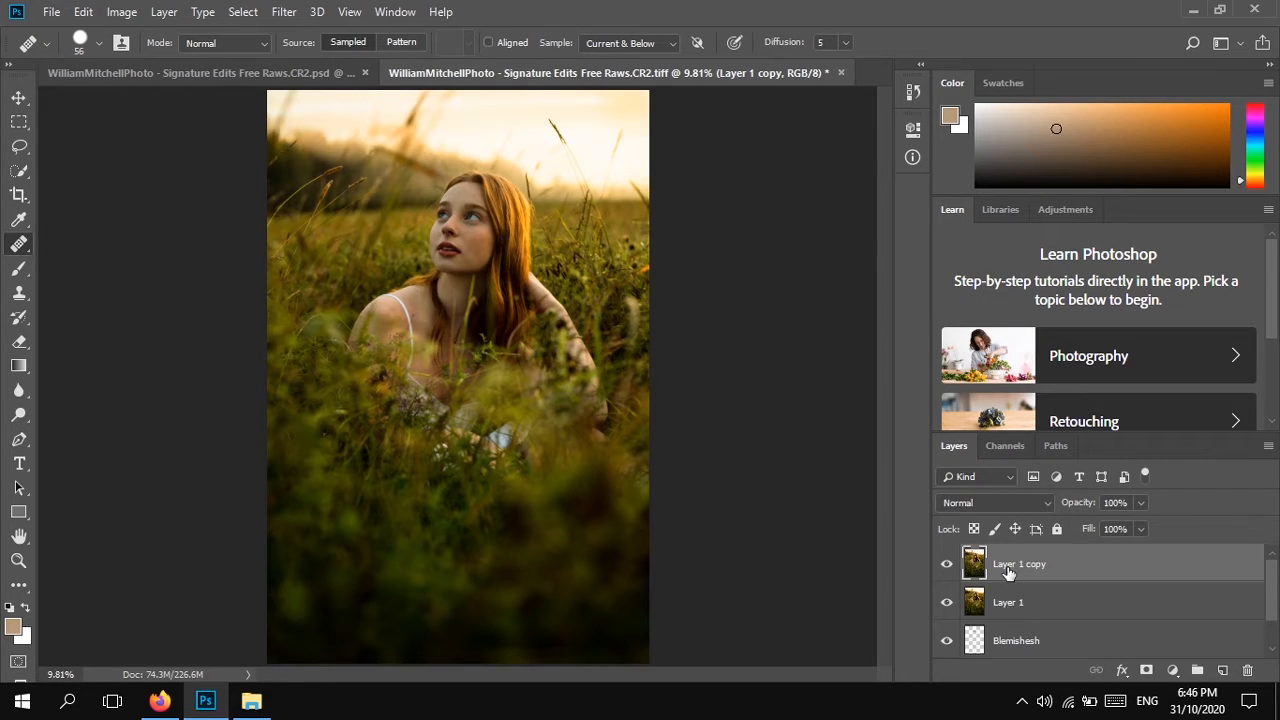
pyautogui.doubleClick(1008, 565)
pyautogui.write('exture')
pyautogui.press('Return')
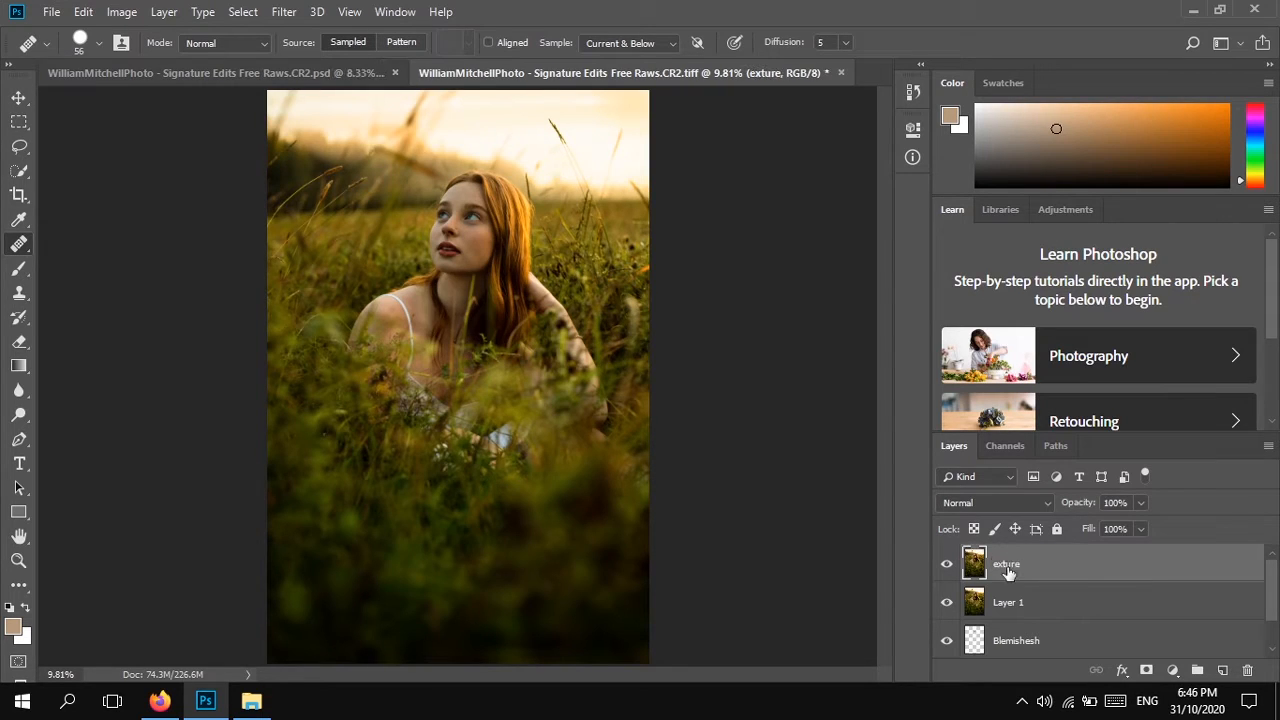
# Rename the top layer as Texture and the merged layer directly beneath it as Color
pyautogui.doubleClick(1001, 567)
pyautogui.write('Texture')
pyautogui.press('Return')
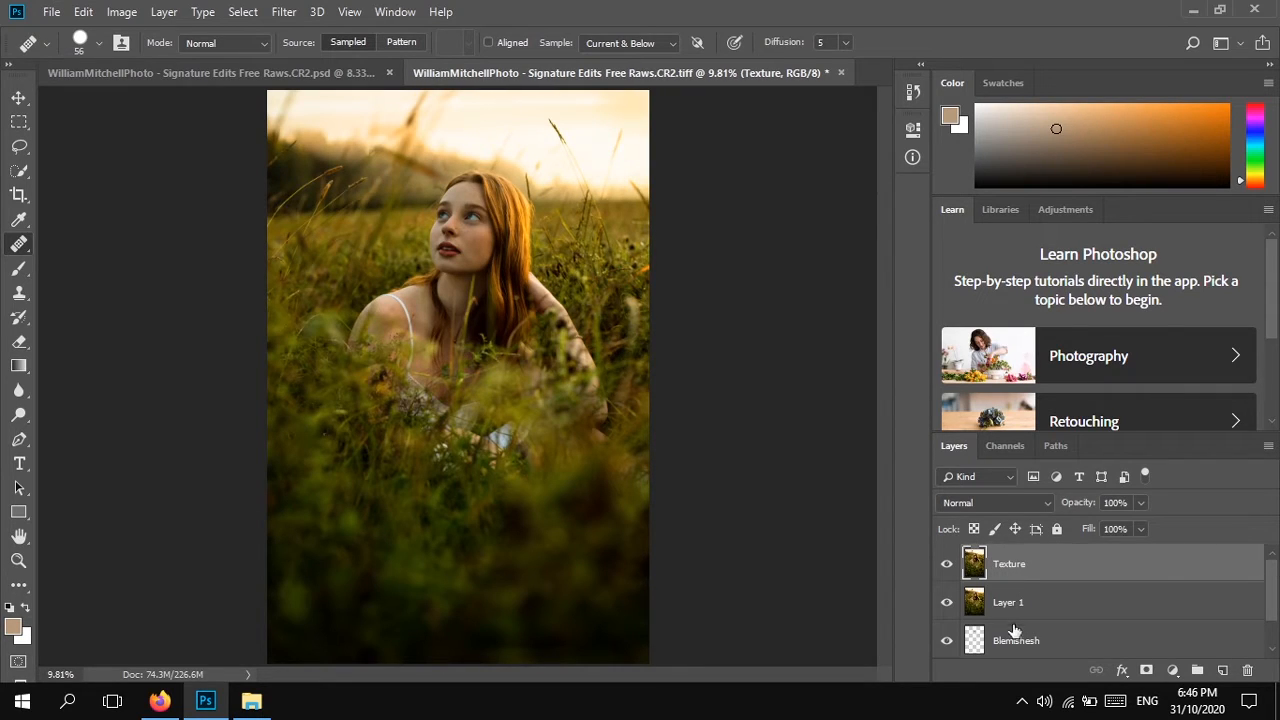
pyautogui.doubleClick(1003, 603)
pyautogui.write('Color')
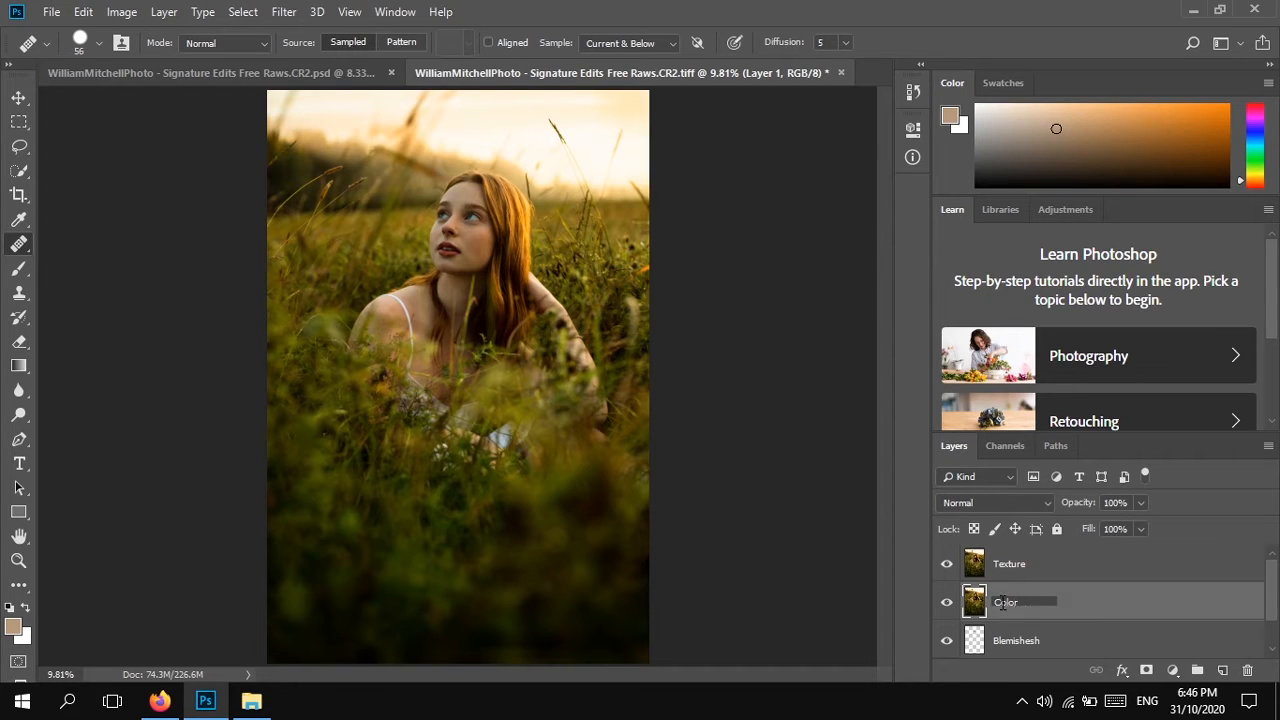
pyautogui.press('Return')
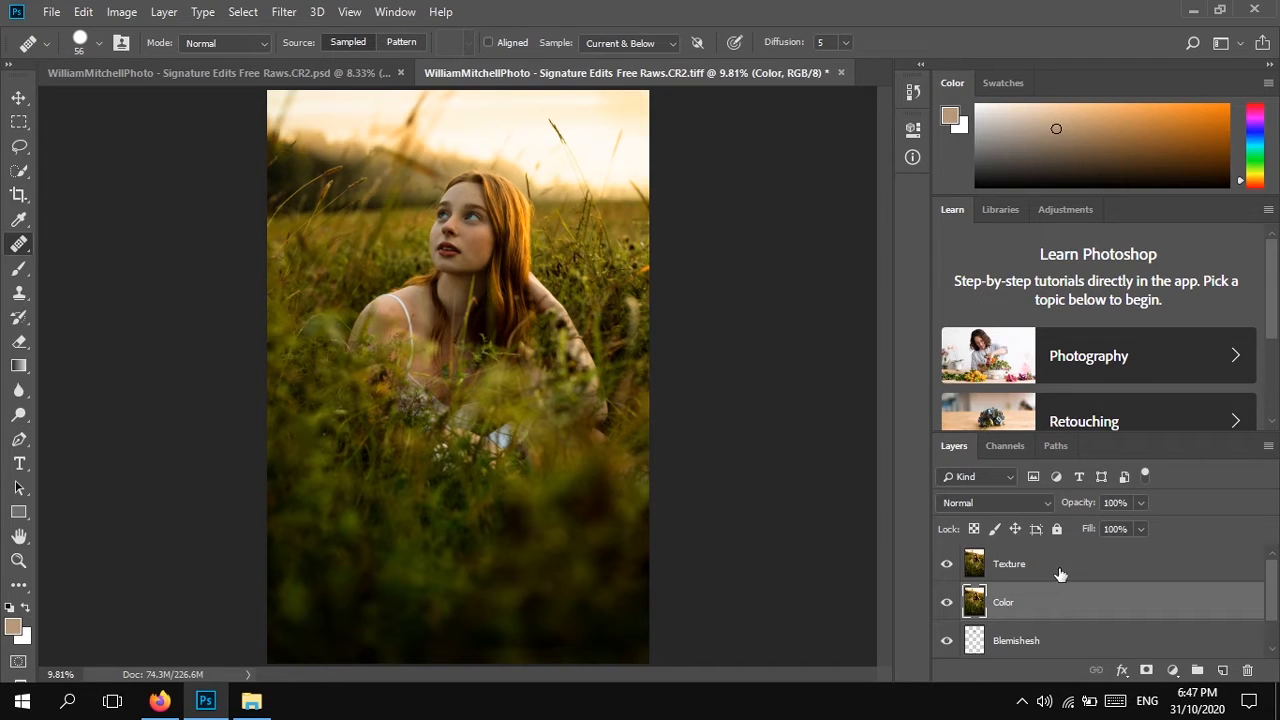
# Switch to the PSD version of the portrait and expand Group 1 to examine its layers
pyautogui.click(295, 85)
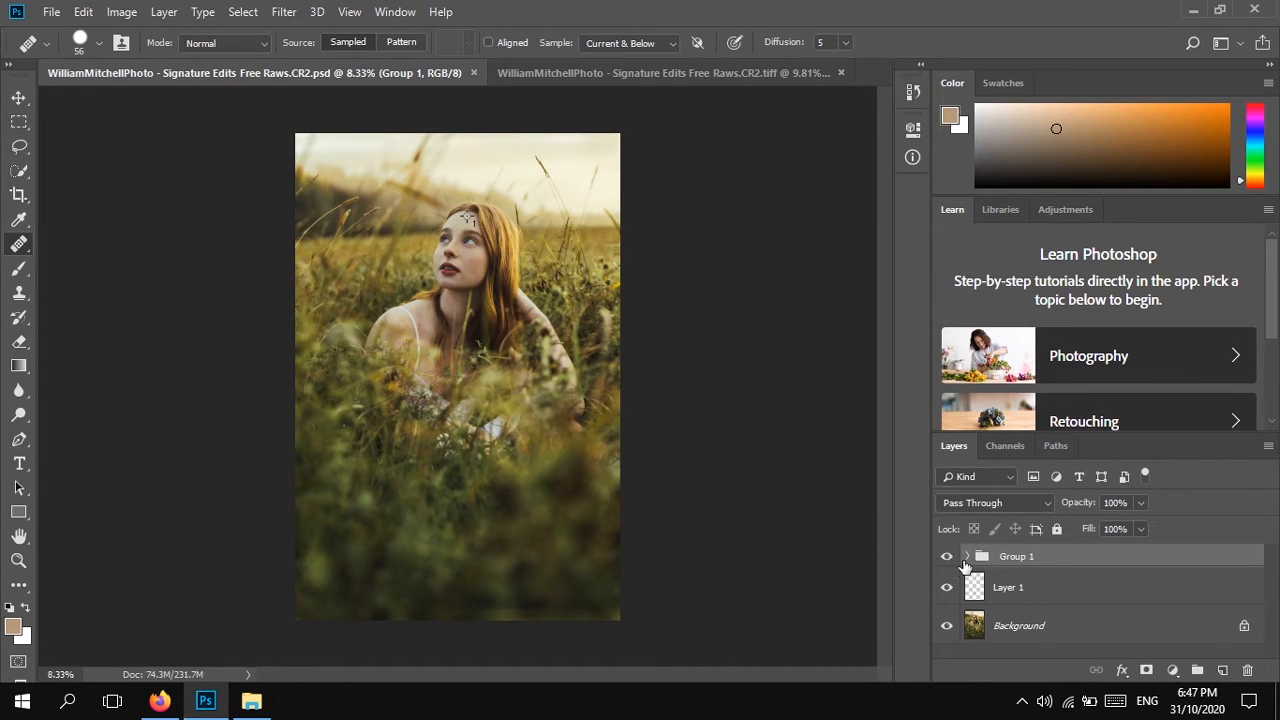
pyautogui.click(966, 556)
pyautogui.scroll(-1, 1012, 607)
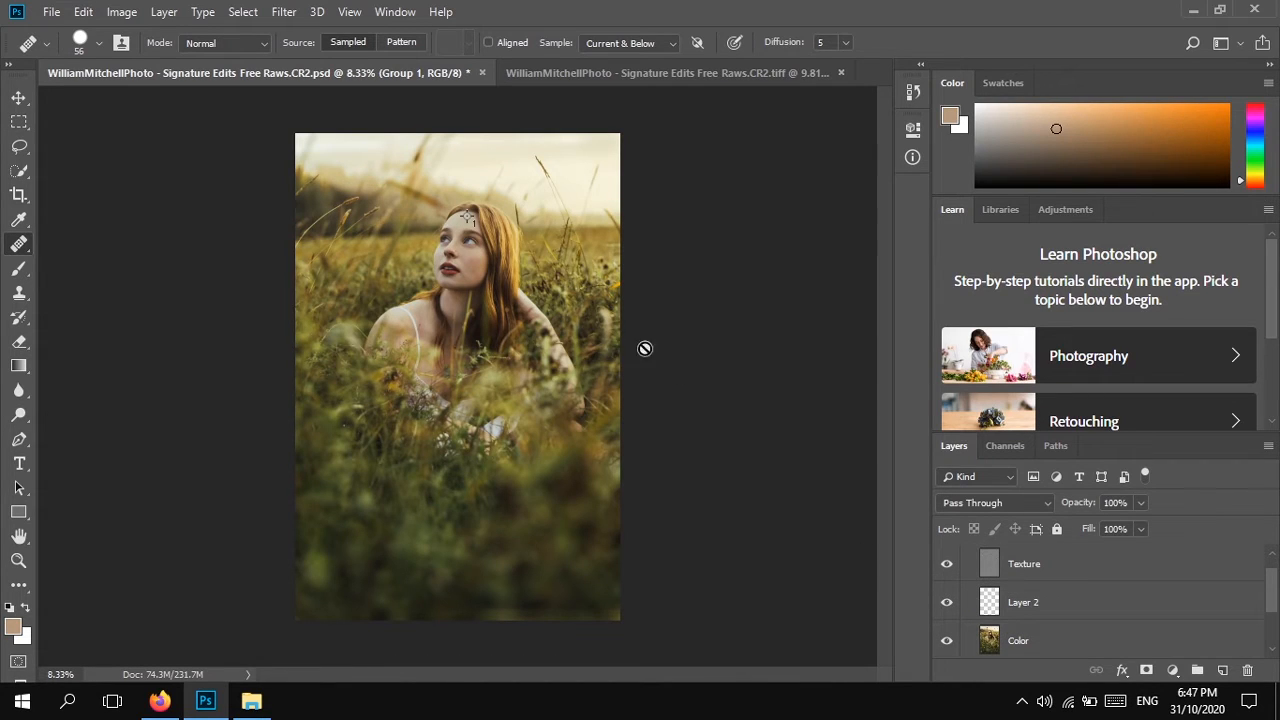
pyautogui.scroll(3, 440, 234)
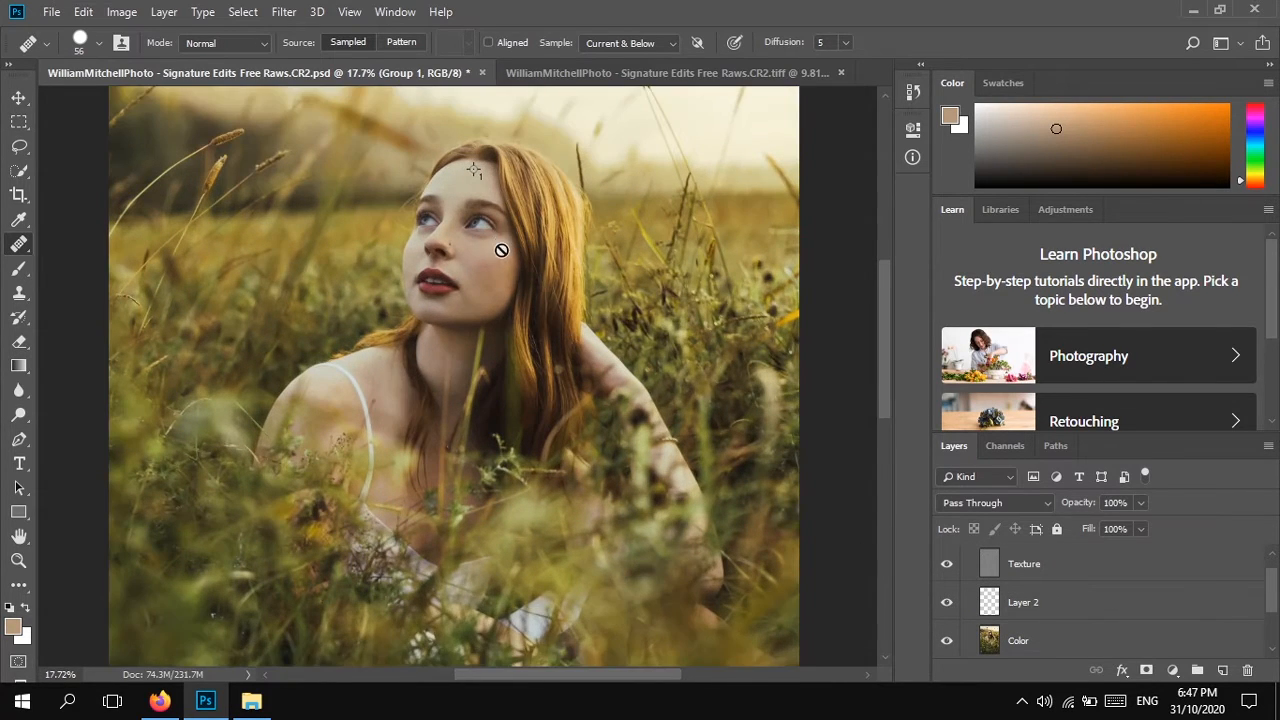
pyautogui.scroll(1, 530, 300)
pyautogui.scroll(1, 1031, 612)
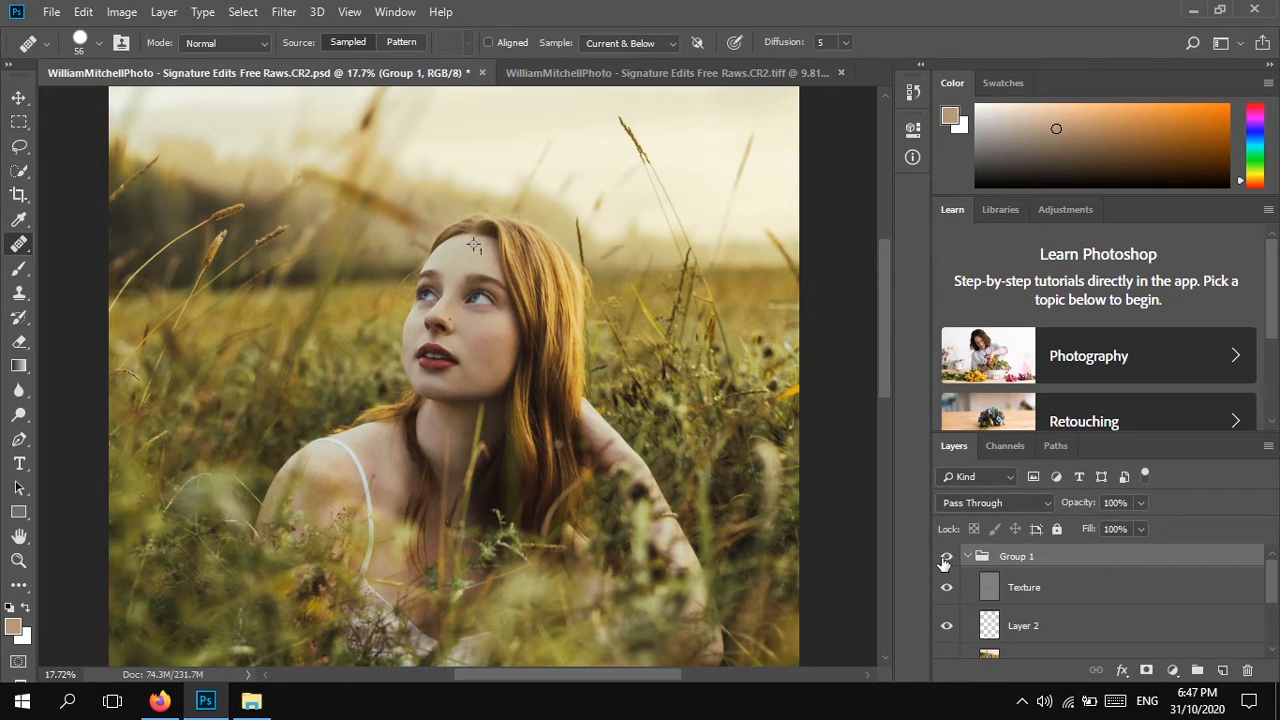
# Compare the portrait's face with Group 1 hidden and shown at close range, and collapse the group
pyautogui.click(946, 558)
pyautogui.click(946, 558)
pyautogui.scroll(5, 440, 318)
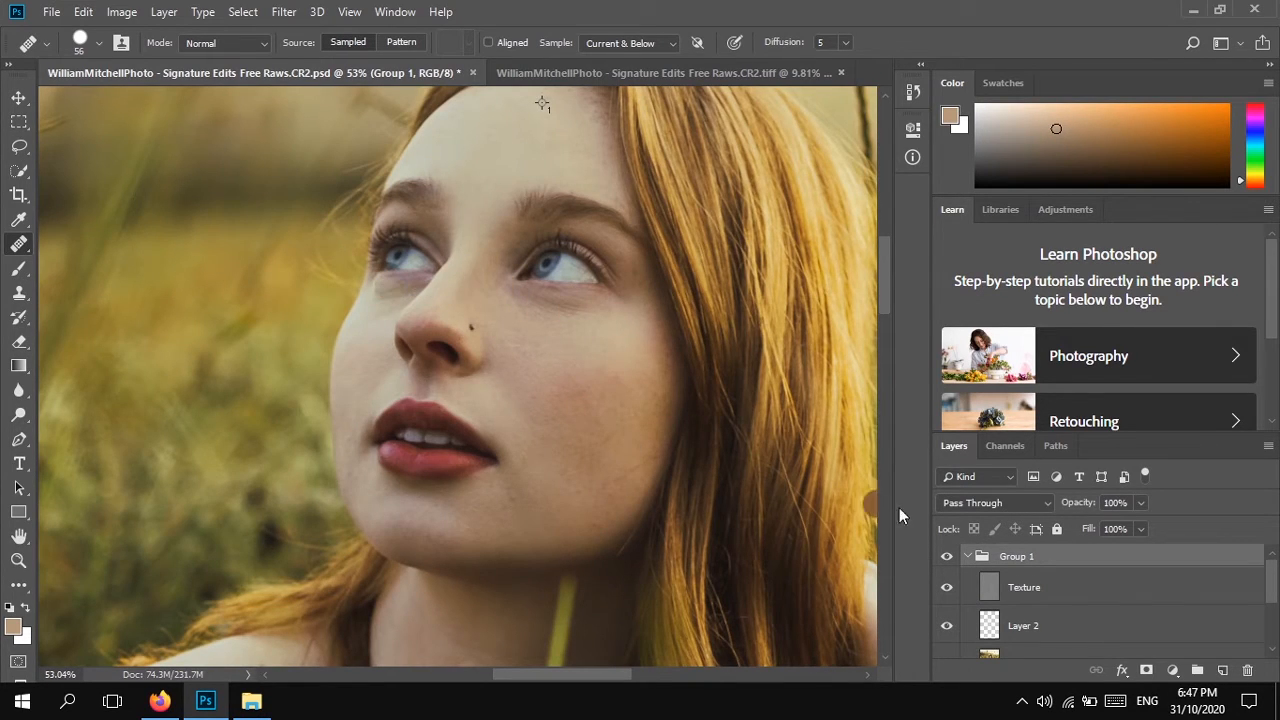
pyautogui.click(946, 560)
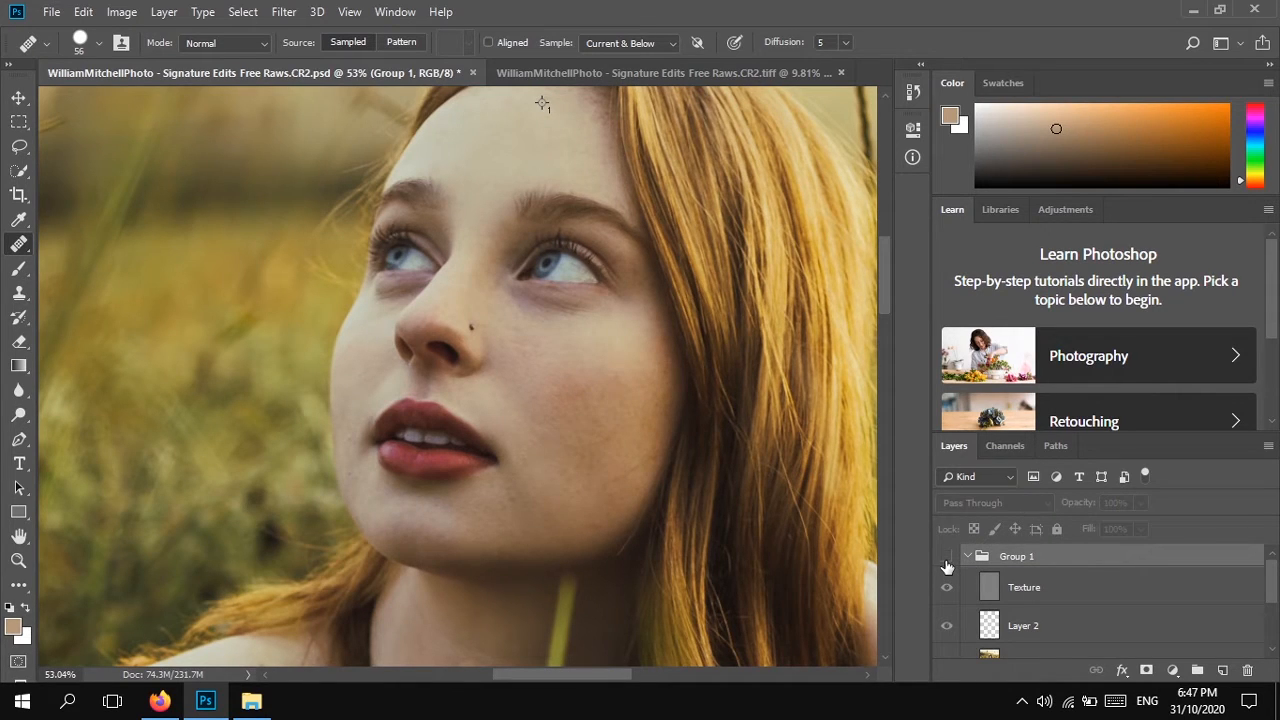
pyautogui.click(946, 560)
pyautogui.click(946, 560)
pyautogui.click(946, 560)
pyautogui.scroll(-3, 680, 486)
pyautogui.scroll(3, 673, 465)
pyautogui.click(946, 556)
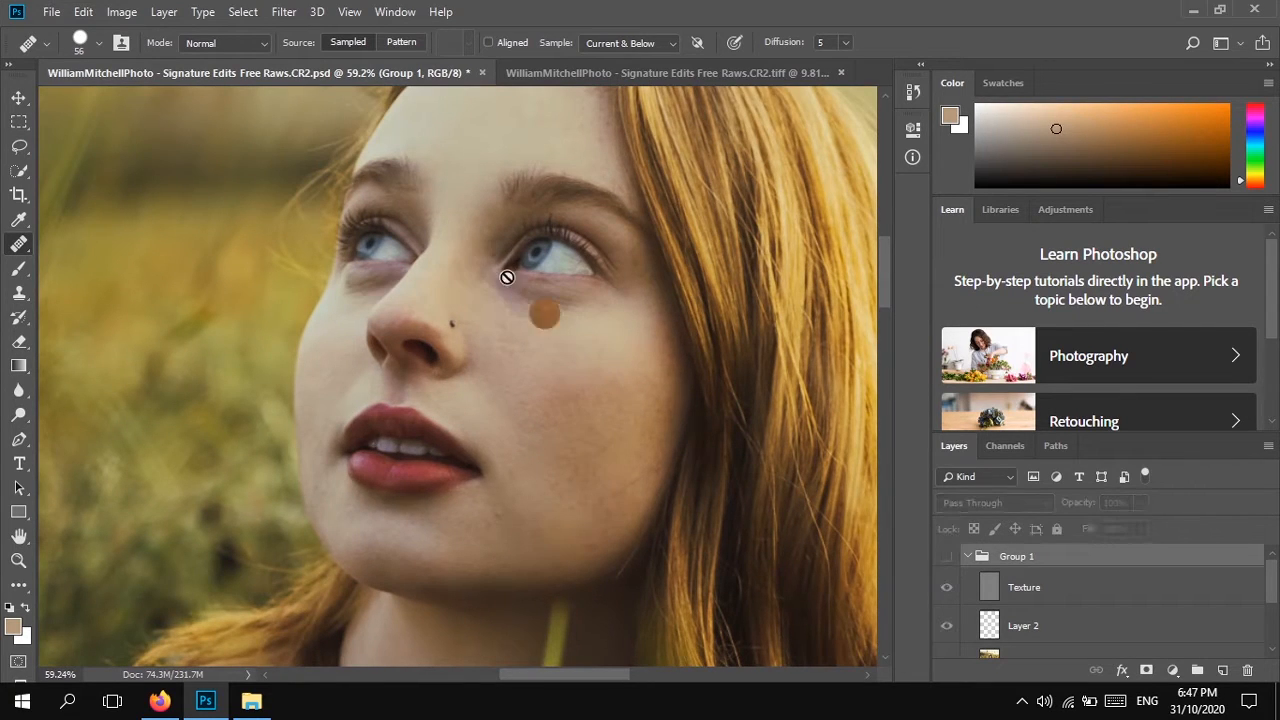
pyautogui.click(946, 556)
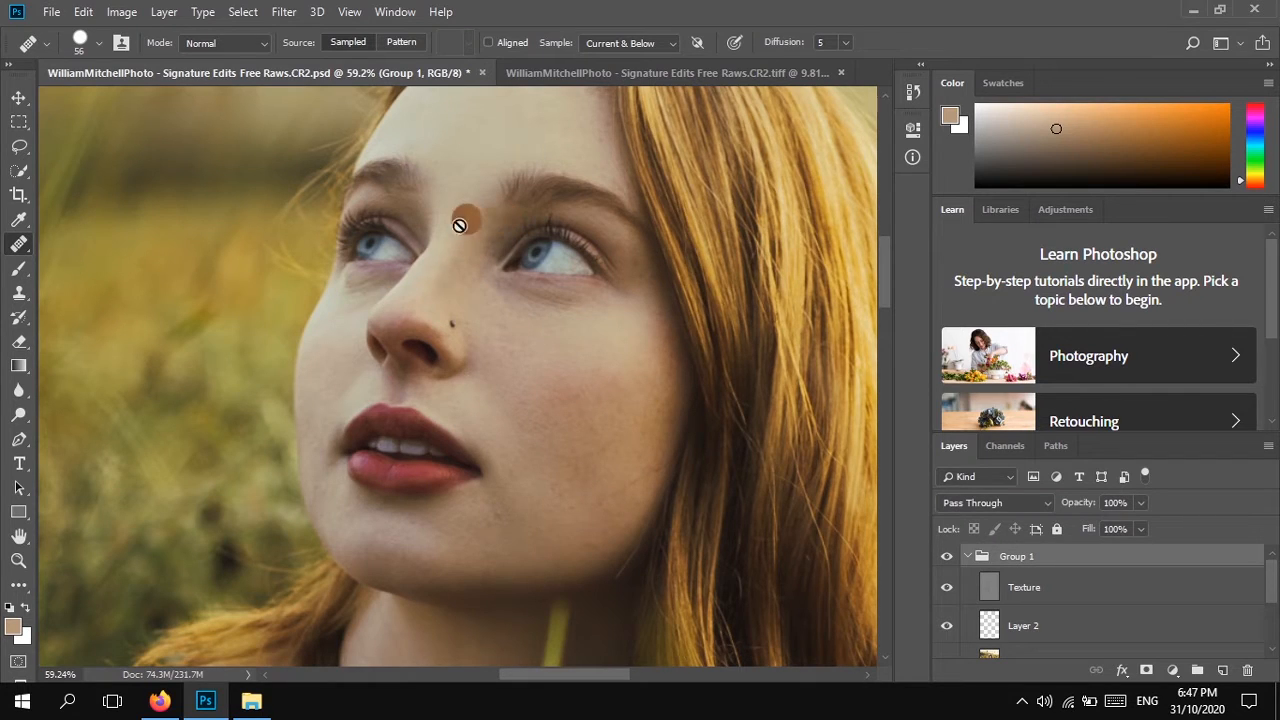
pyautogui.click(968, 558)
pyautogui.scroll(-3, 559, 382)
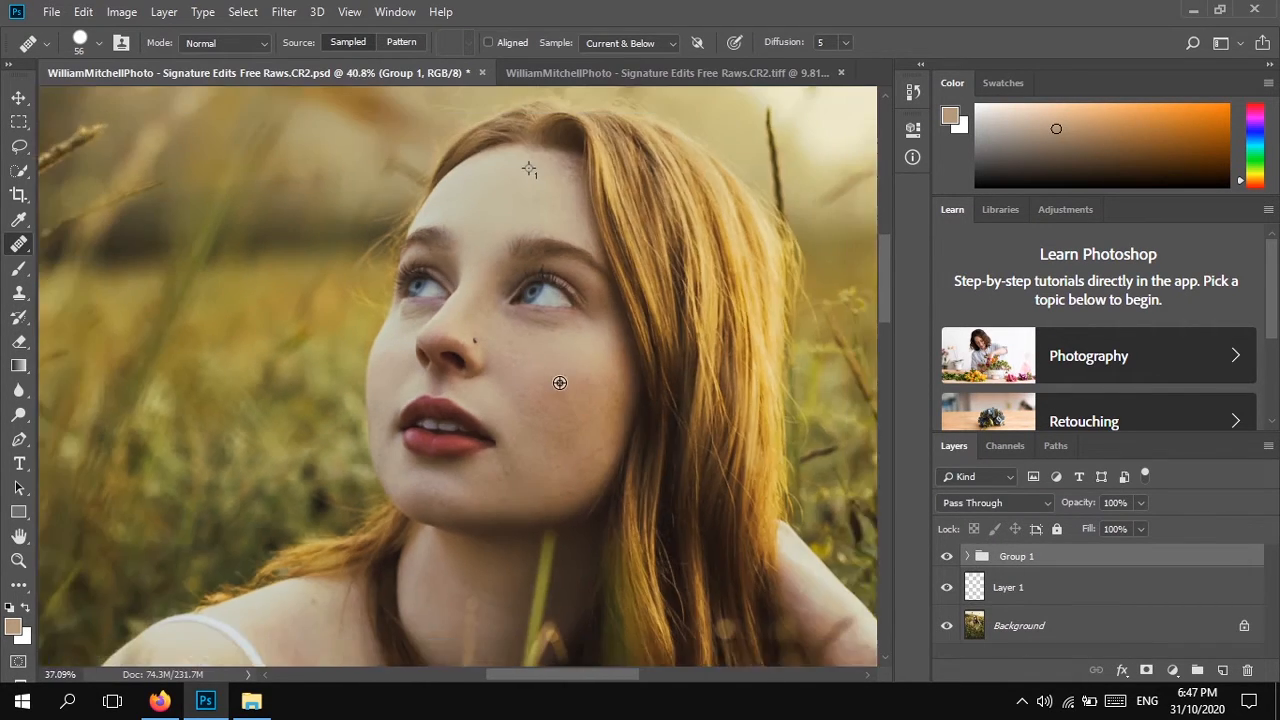
pyautogui.scroll(1, 585, 370)
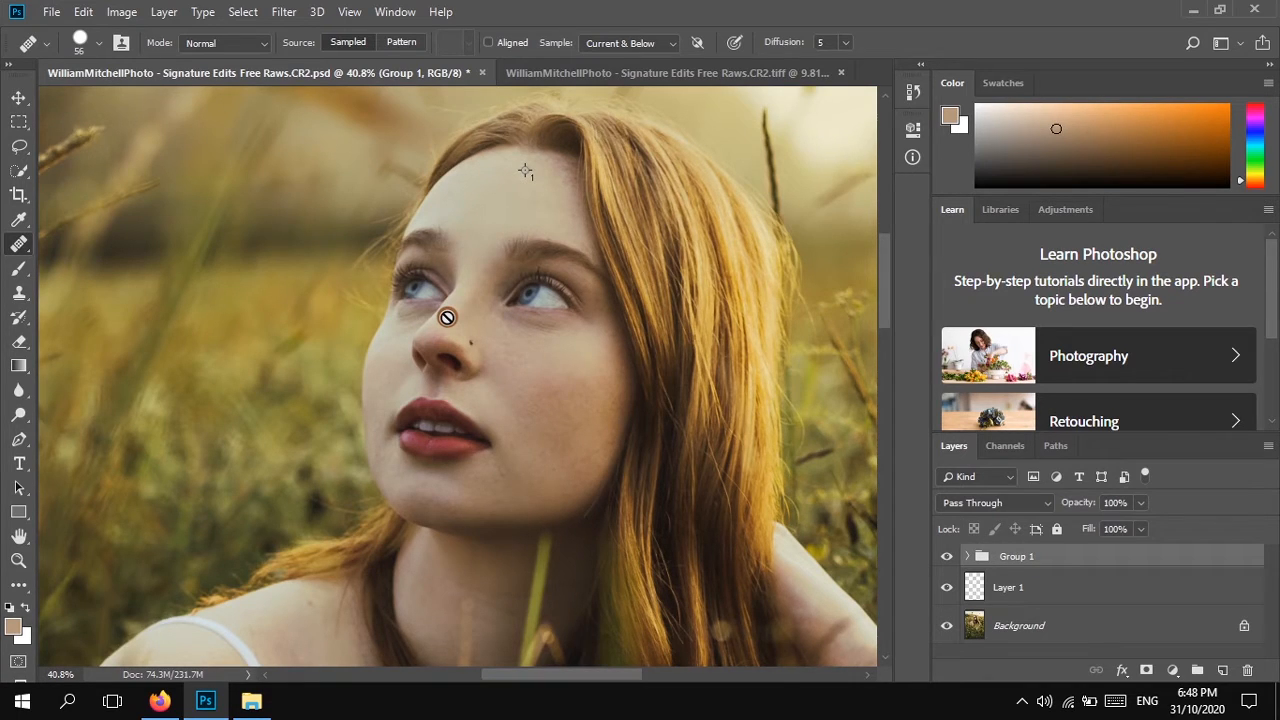
# Add a Curves adjustment layer above Group 1, raise its midtones to brighten the image, and invert its mask to black
pyautogui.click(1174, 671)
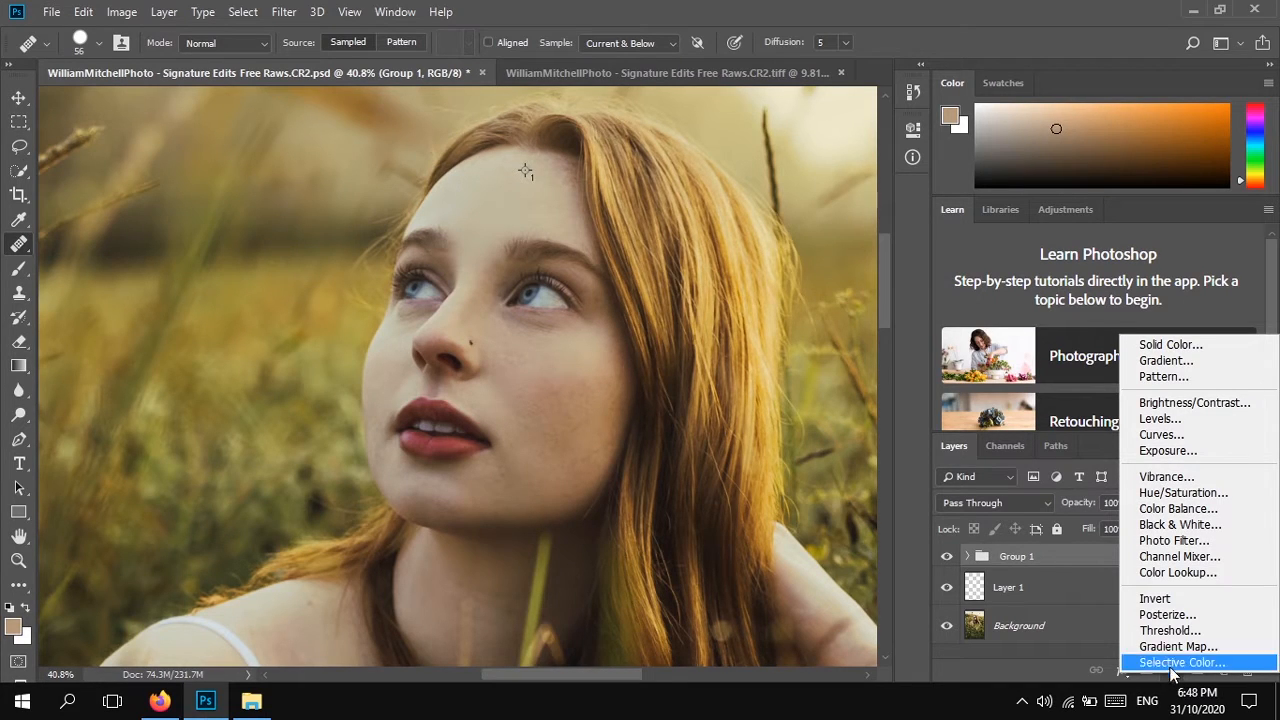
pyautogui.click(1160, 435)
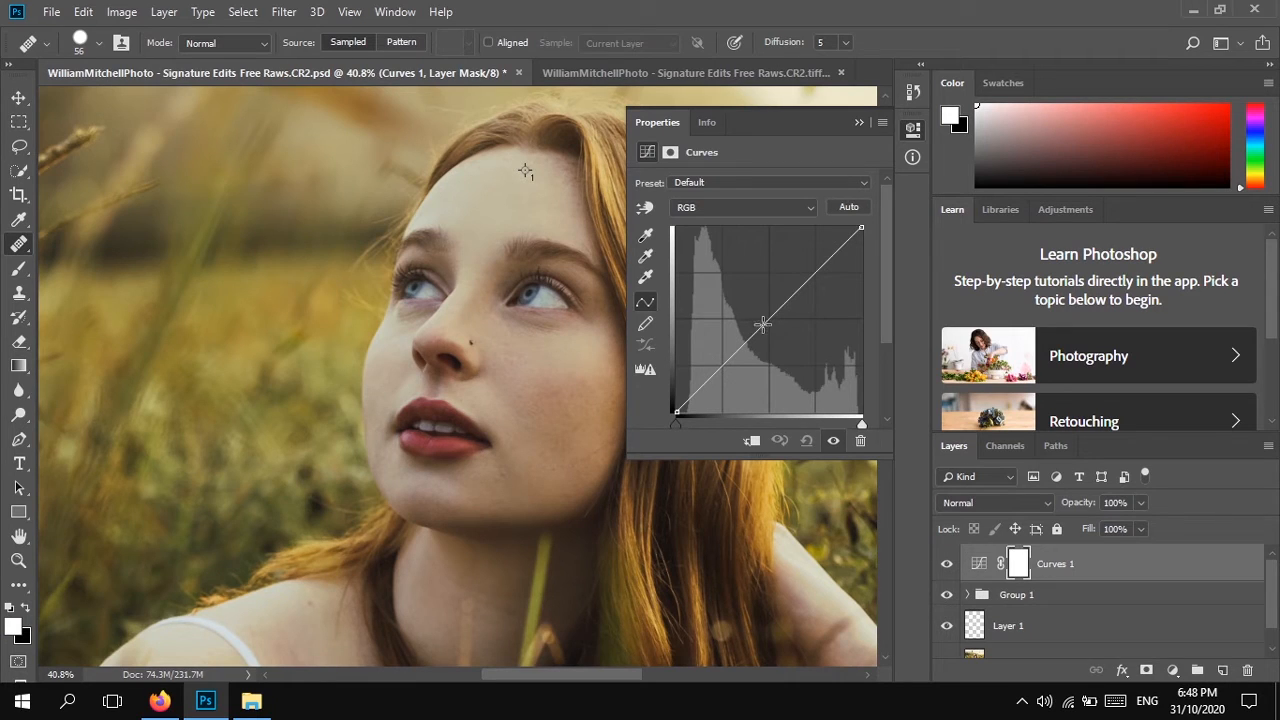
pyautogui.moveTo(756, 322); pyautogui.dragTo(752, 292)
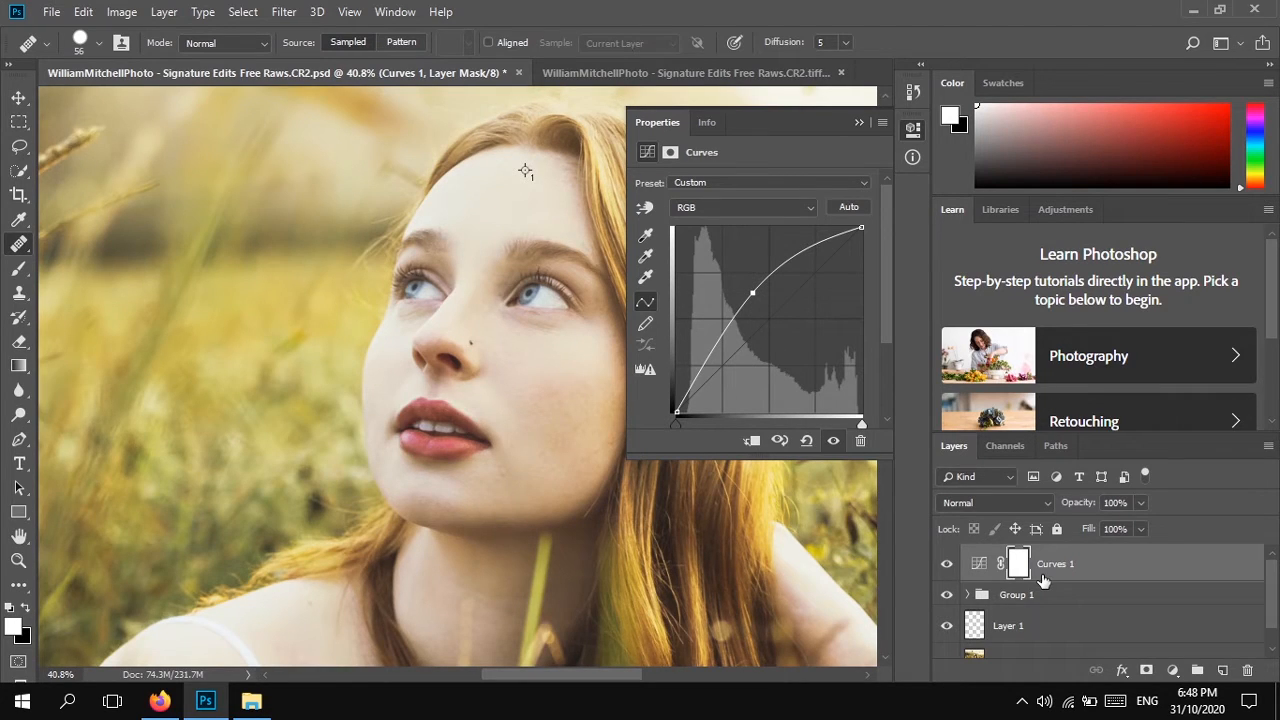
pyautogui.click(855, 122)
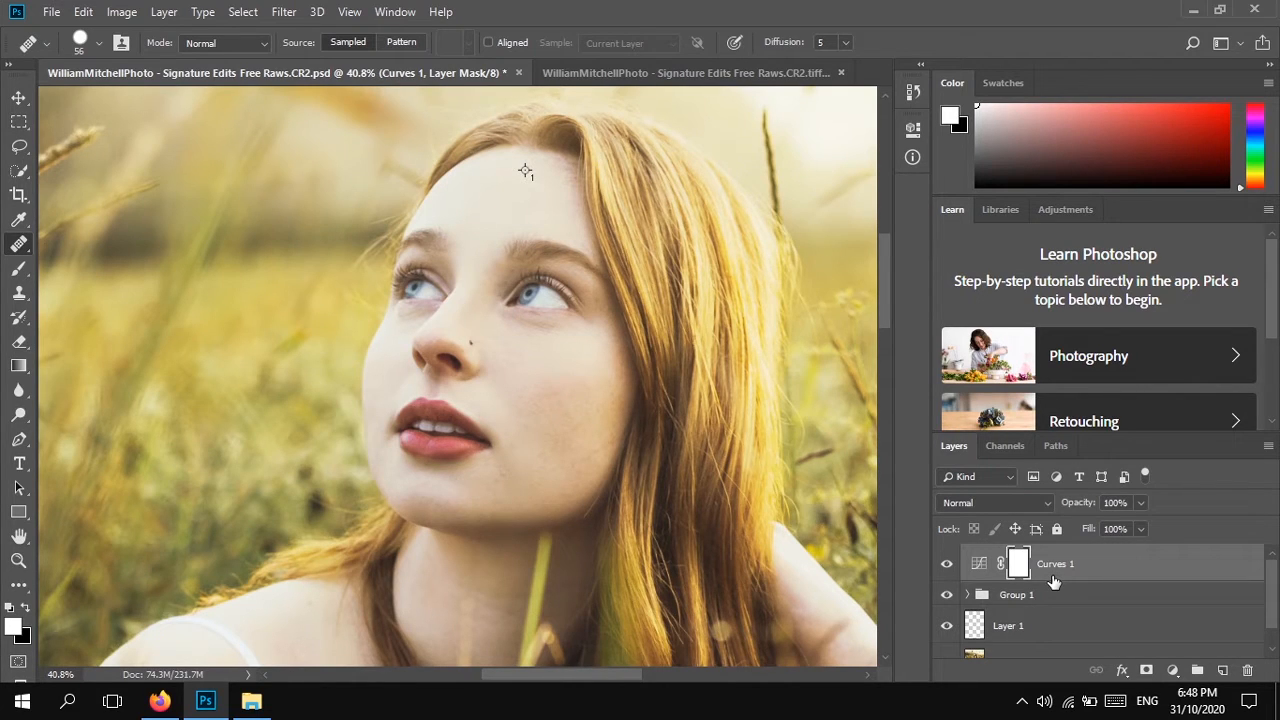
pyautogui.hotkey('ctrl', 'i')
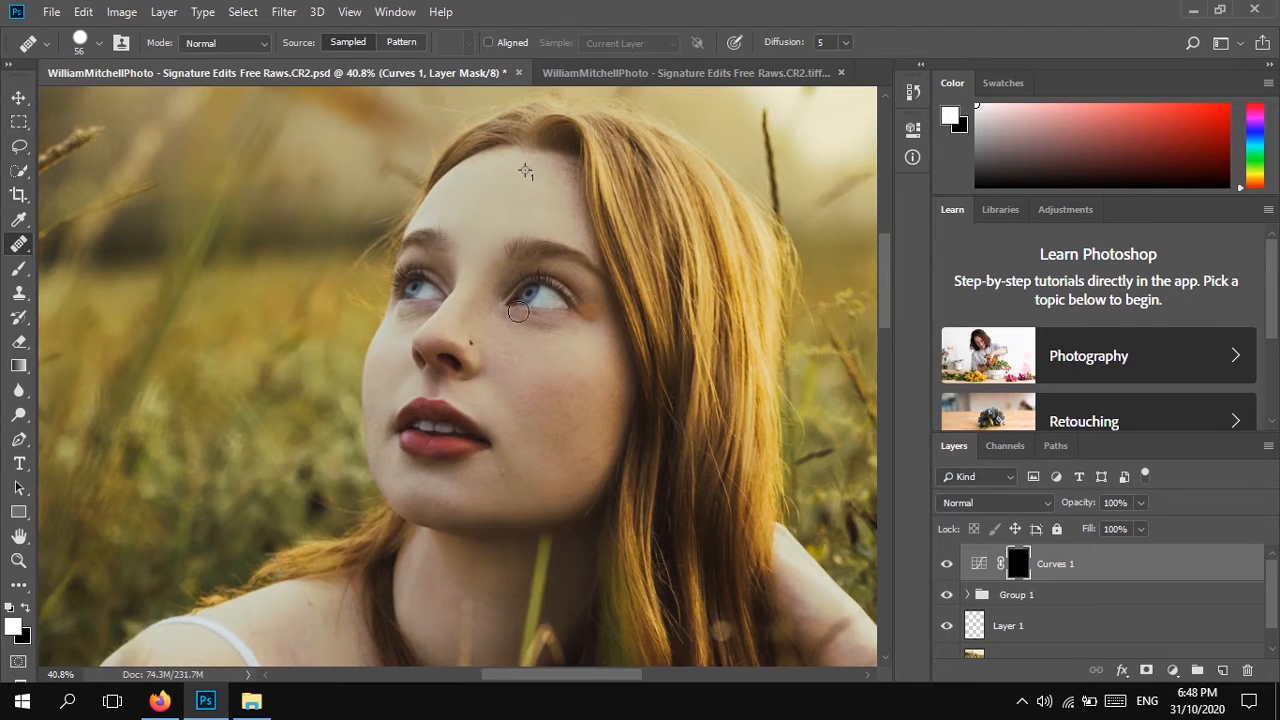
# Paint white on the Curves 1 mask with a soft brush at 1% flow to brighten the nose bridge and cheek highlights
pyautogui.press('b')
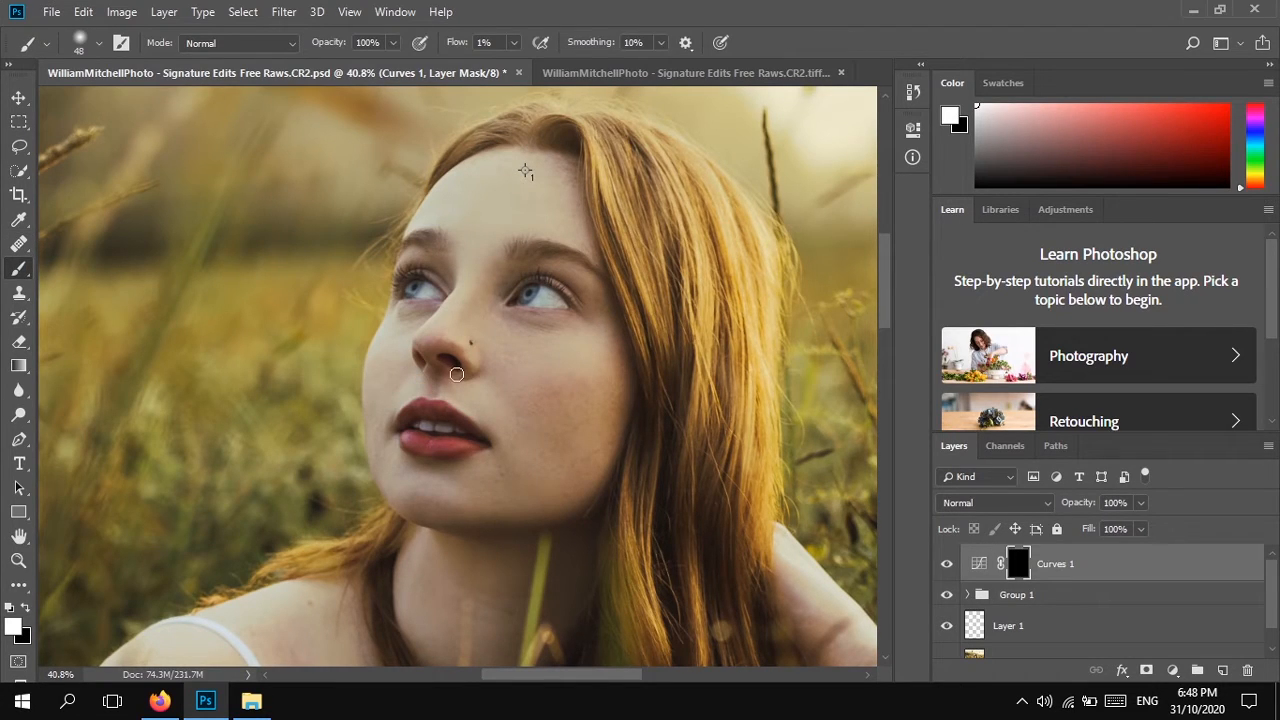
pyautogui.moveTo(481, 354); pyautogui.dragTo(509, 371)
pyautogui.scroll(1, 509, 337)
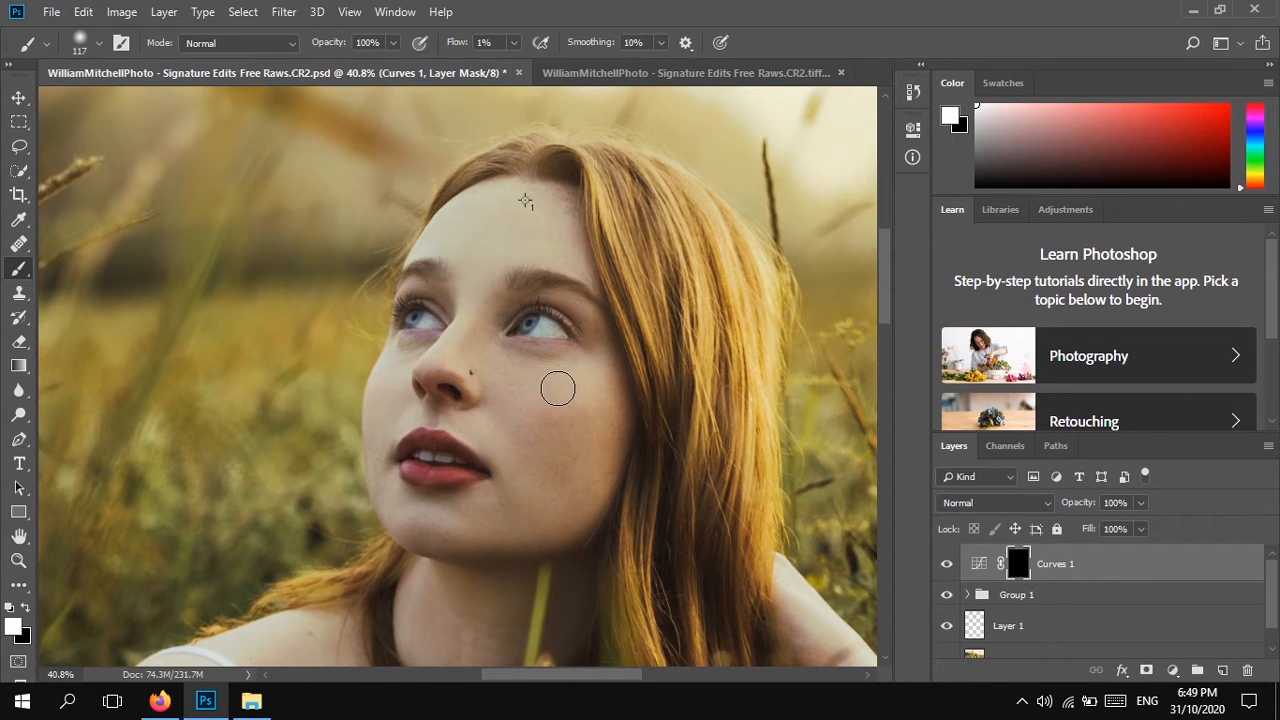
pyautogui.scroll(1, 564, 378)
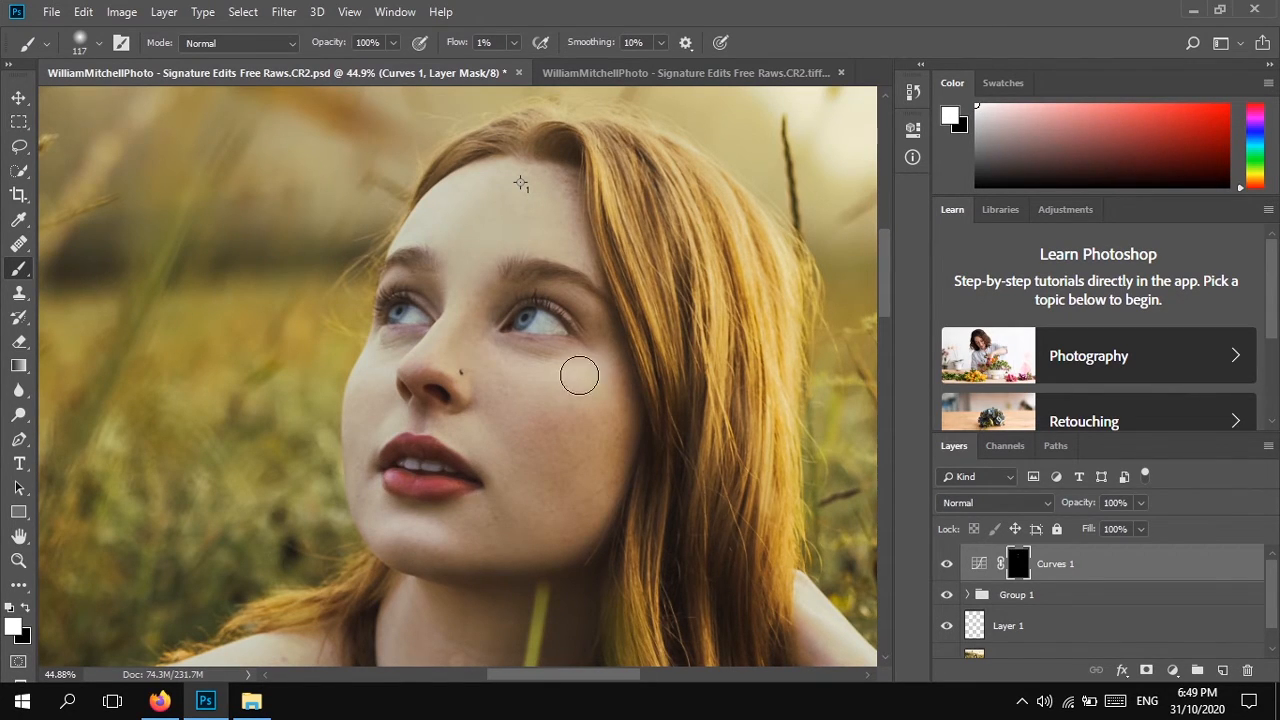
pyautogui.keyDown('alt'); pyautogui.rightClick(461, 306); pyautogui.keyUp('alt')
pyautogui.moveTo(461, 306); pyautogui.dragTo(449, 310)
pyautogui.keyDown('alt'); pyautogui.rightClick(517, 353); pyautogui.keyUp('alt')
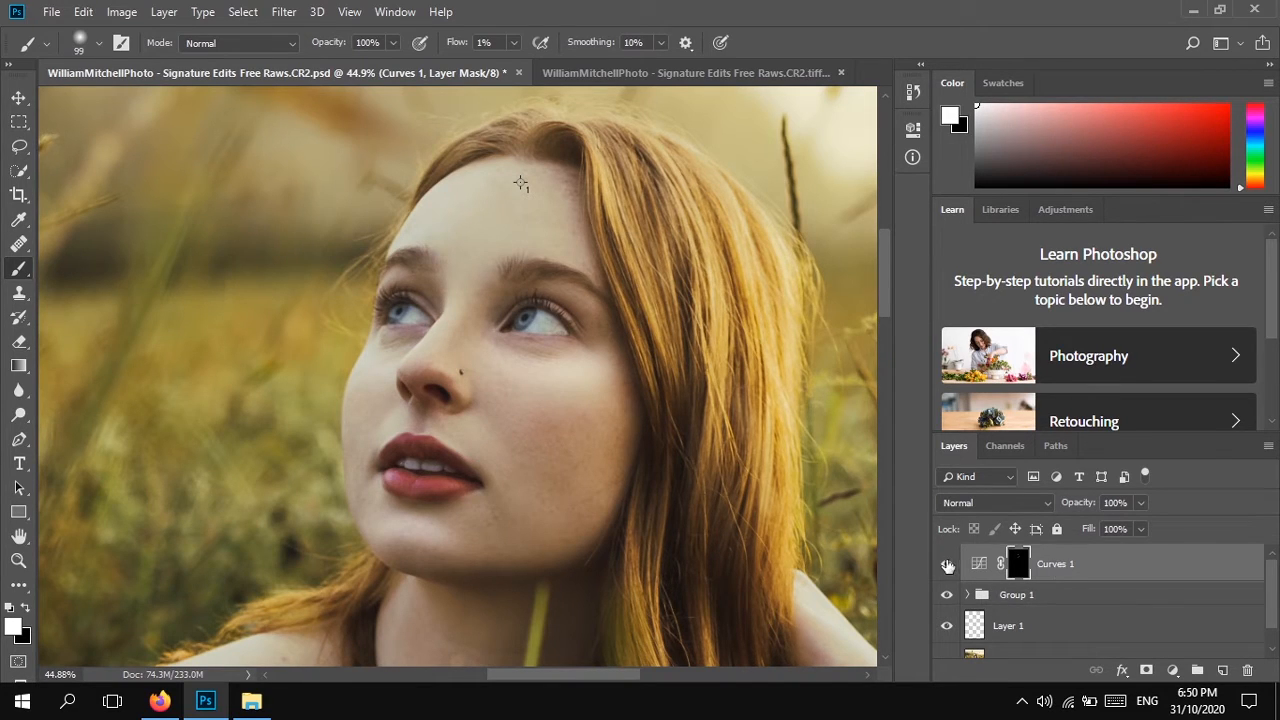
# Compare the face with the Curves 1 layer hidden and shown
pyautogui.click(947, 570)
pyautogui.click(947, 570)
pyautogui.click(947, 568)
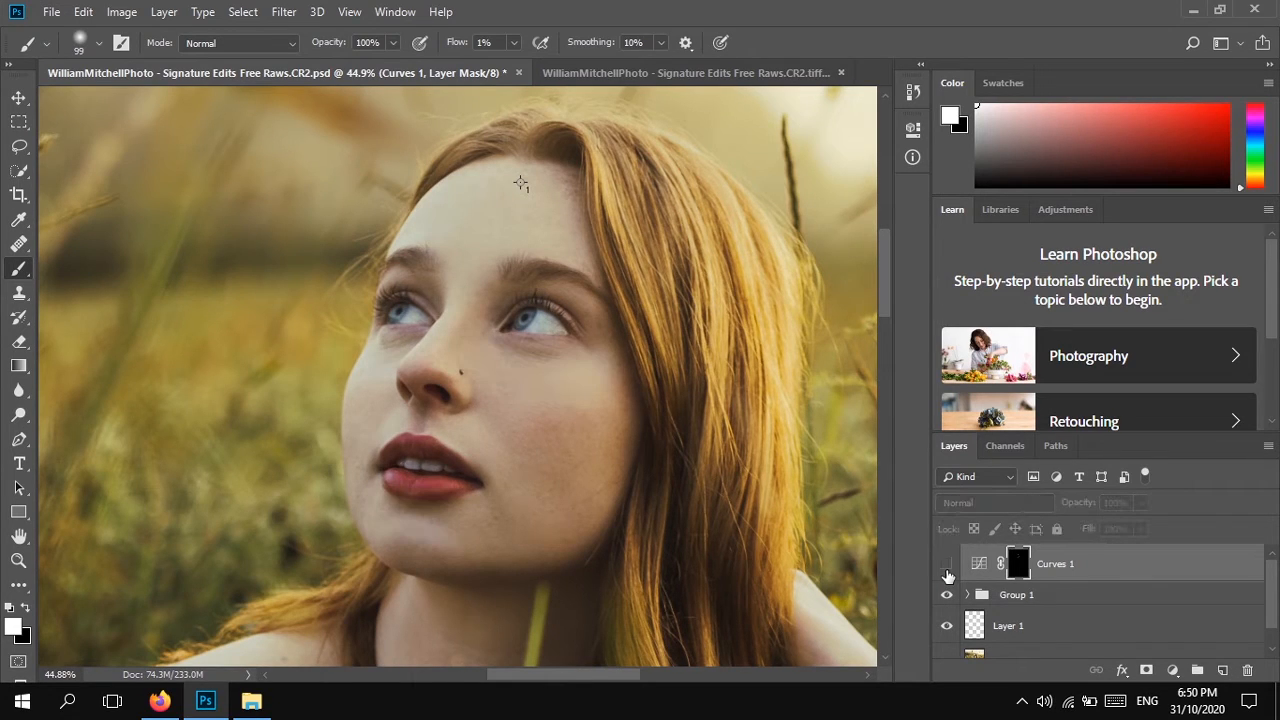
pyautogui.click(947, 568)
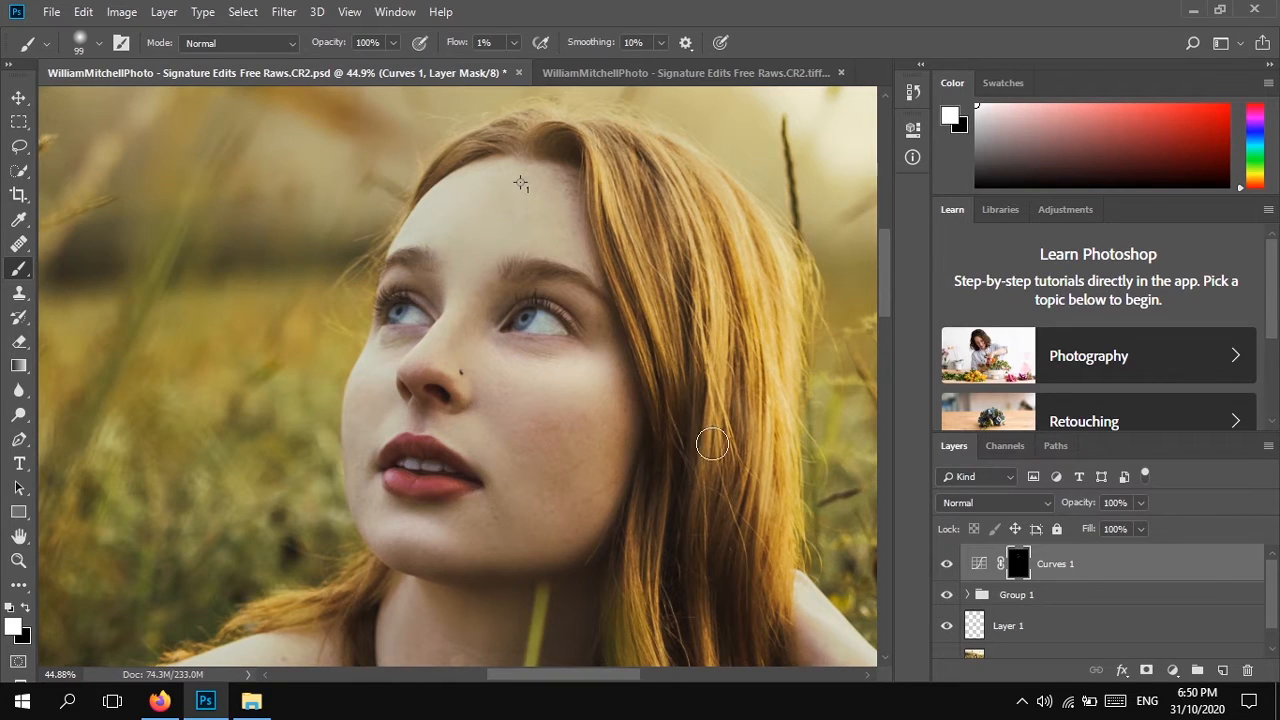
# Add a second Curves adjustment layer on top, lower its midtones to darken the image, and invert its mask to black
pyautogui.click(1174, 672)
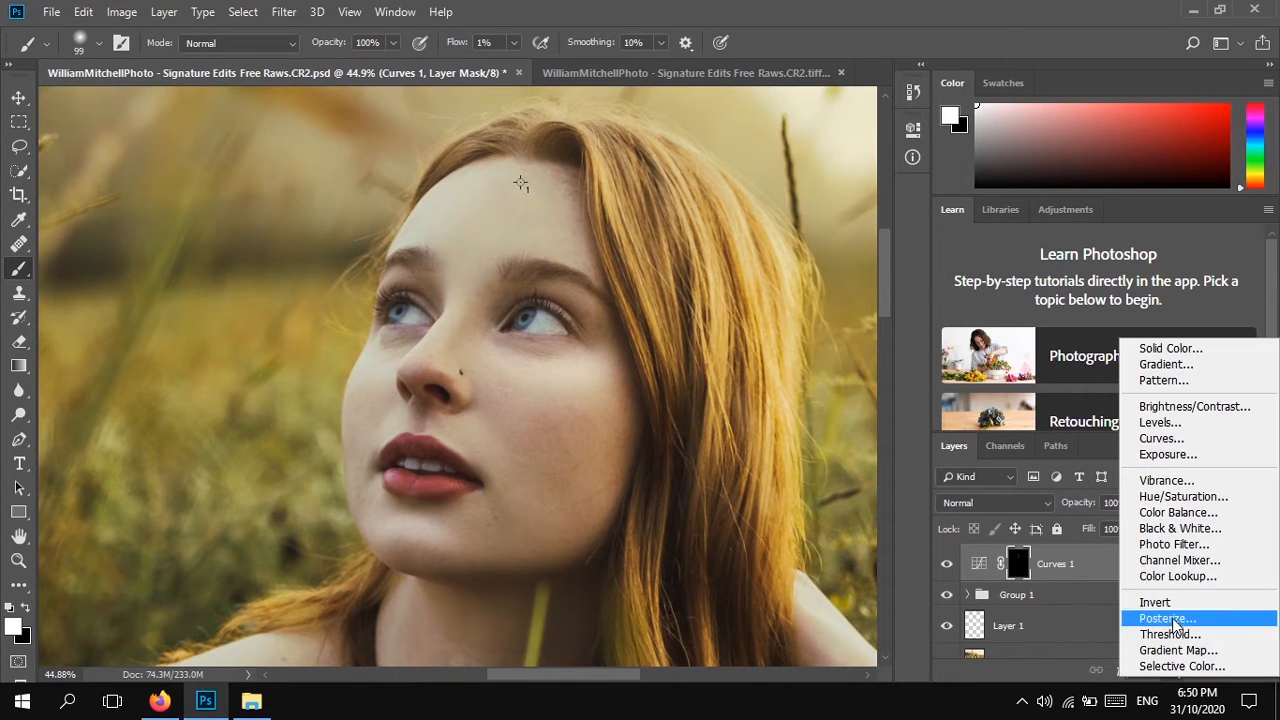
pyautogui.click(1160, 438)
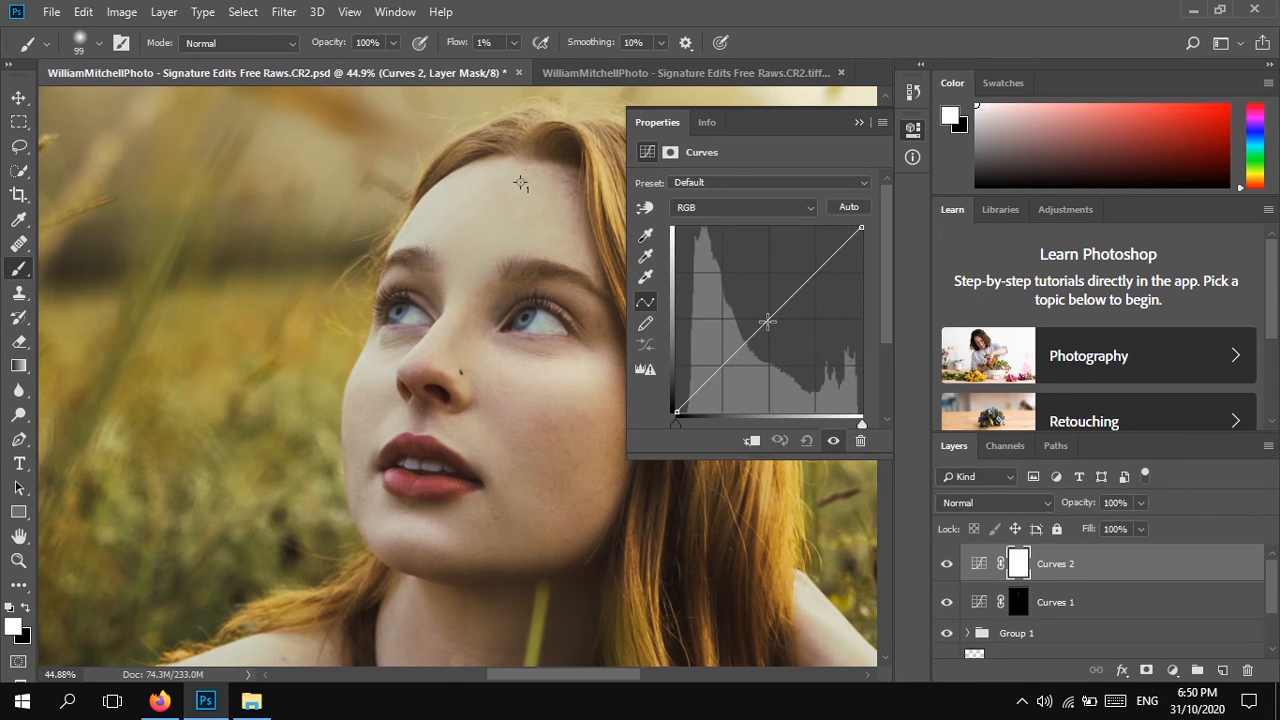
pyautogui.moveTo(767, 317); pyautogui.dragTo(779, 345)
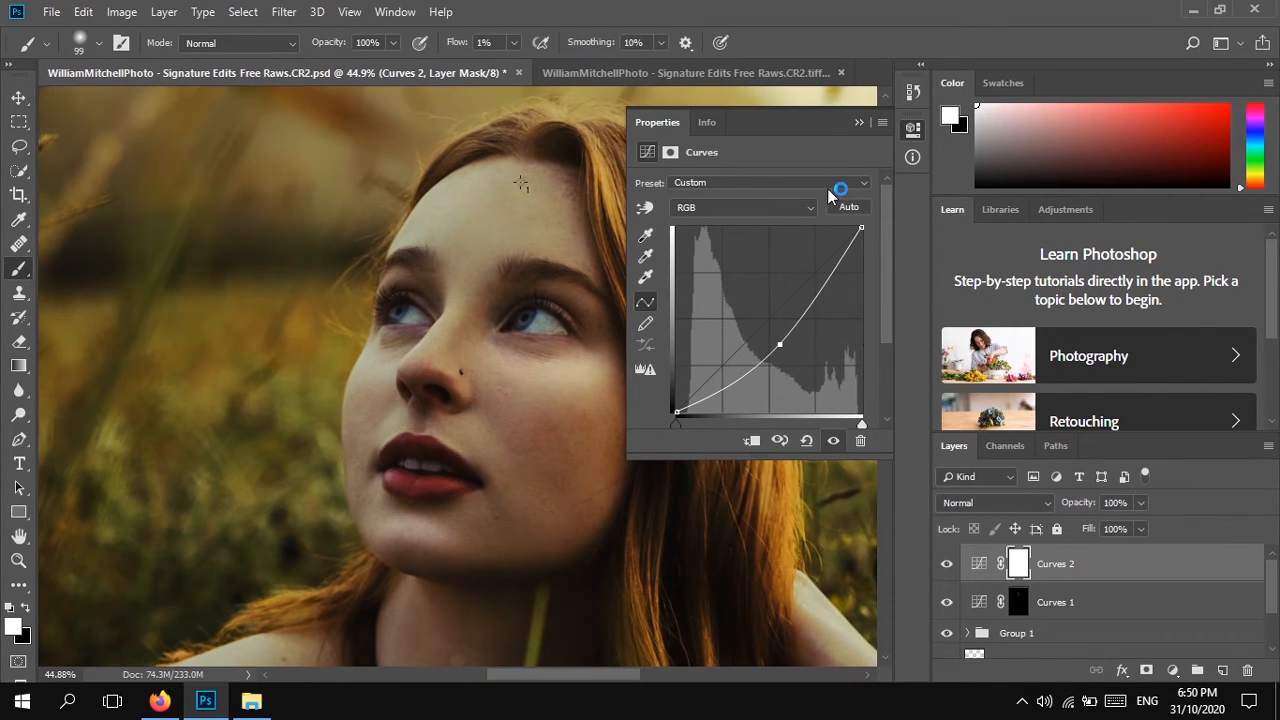
pyautogui.click(857, 123)
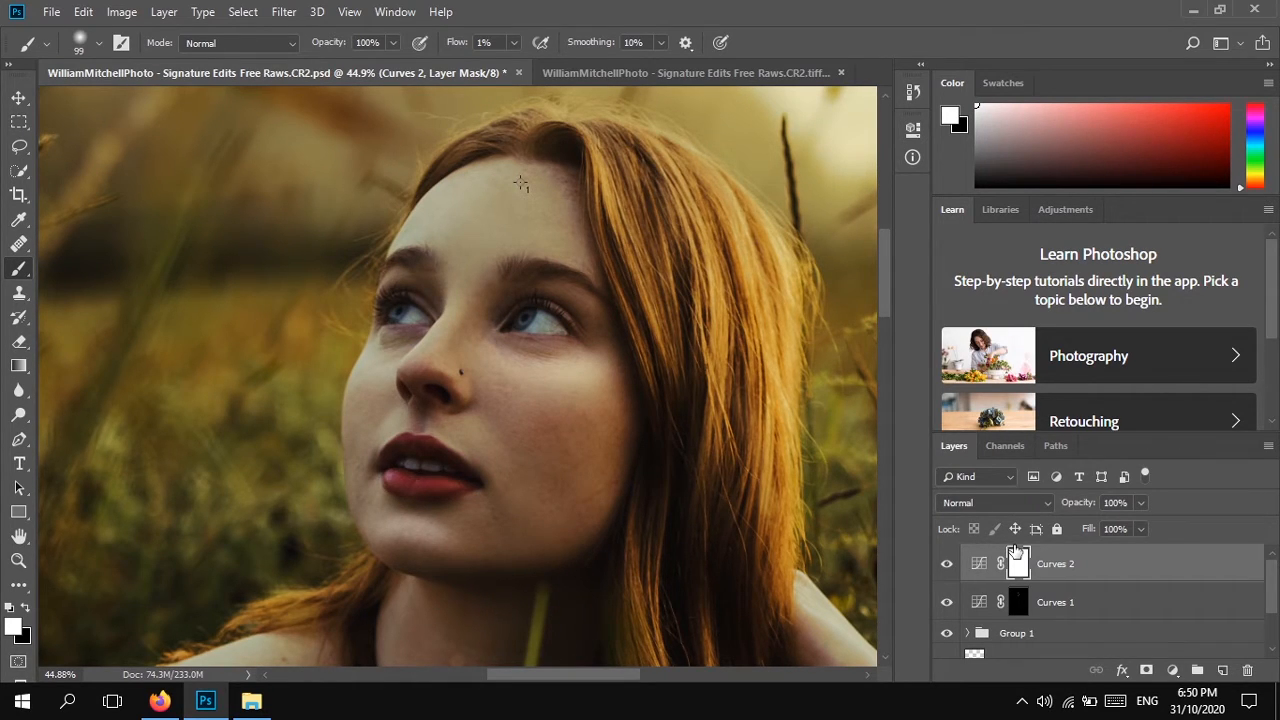
pyautogui.hotkey('ctrl', 'i')
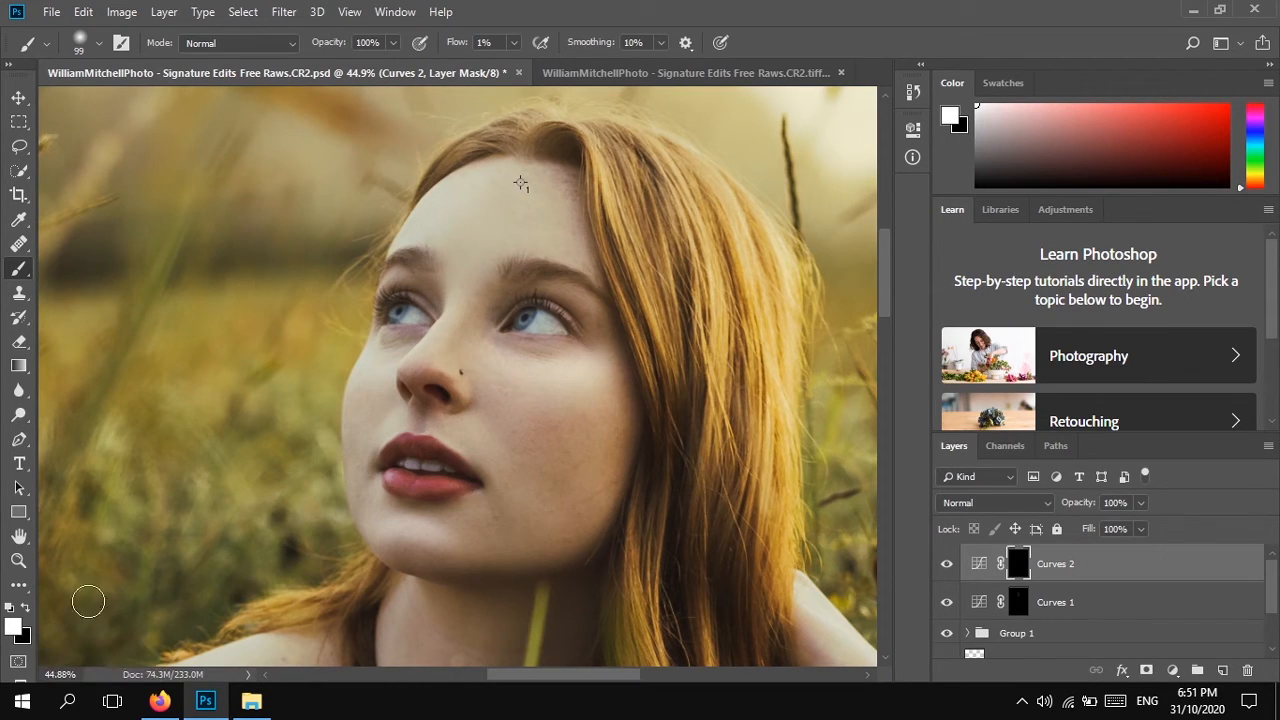
# Paint white on the Curves 2 mask with a 166 px brush at 1% flow to deepen shadows on the cheek, temple and nose
pyautogui.press('x')
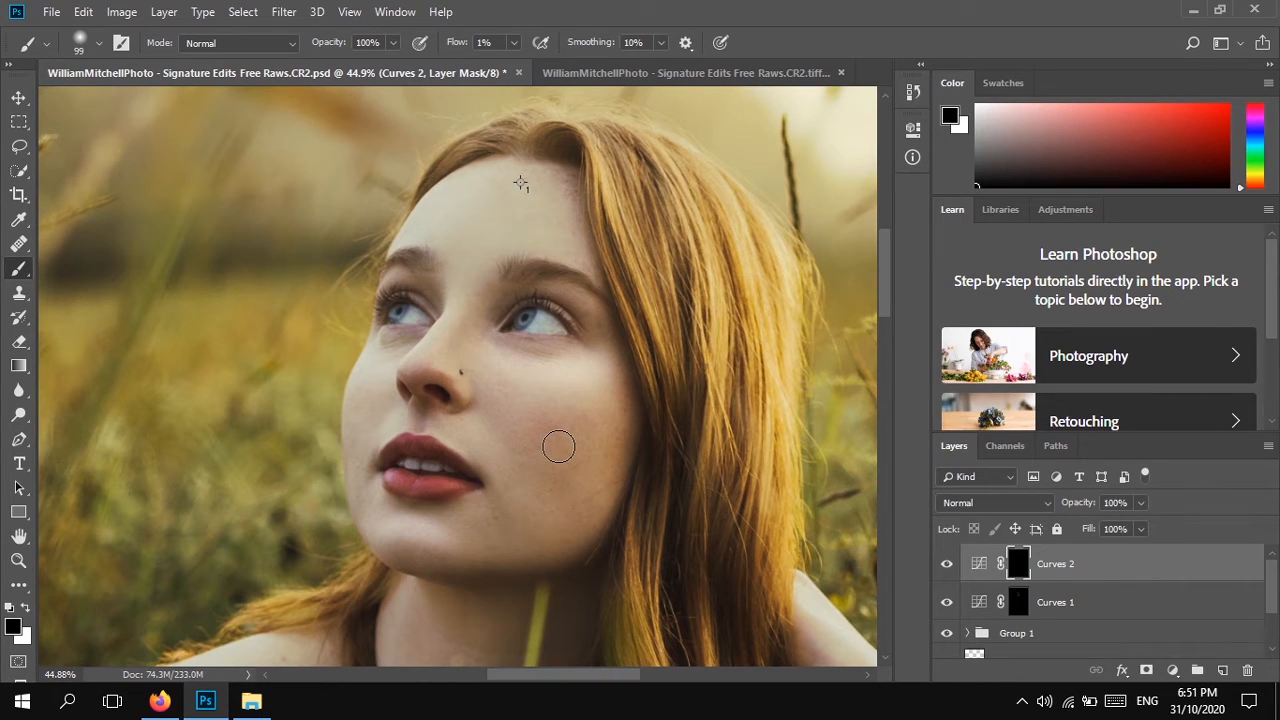
pyautogui.press('x')
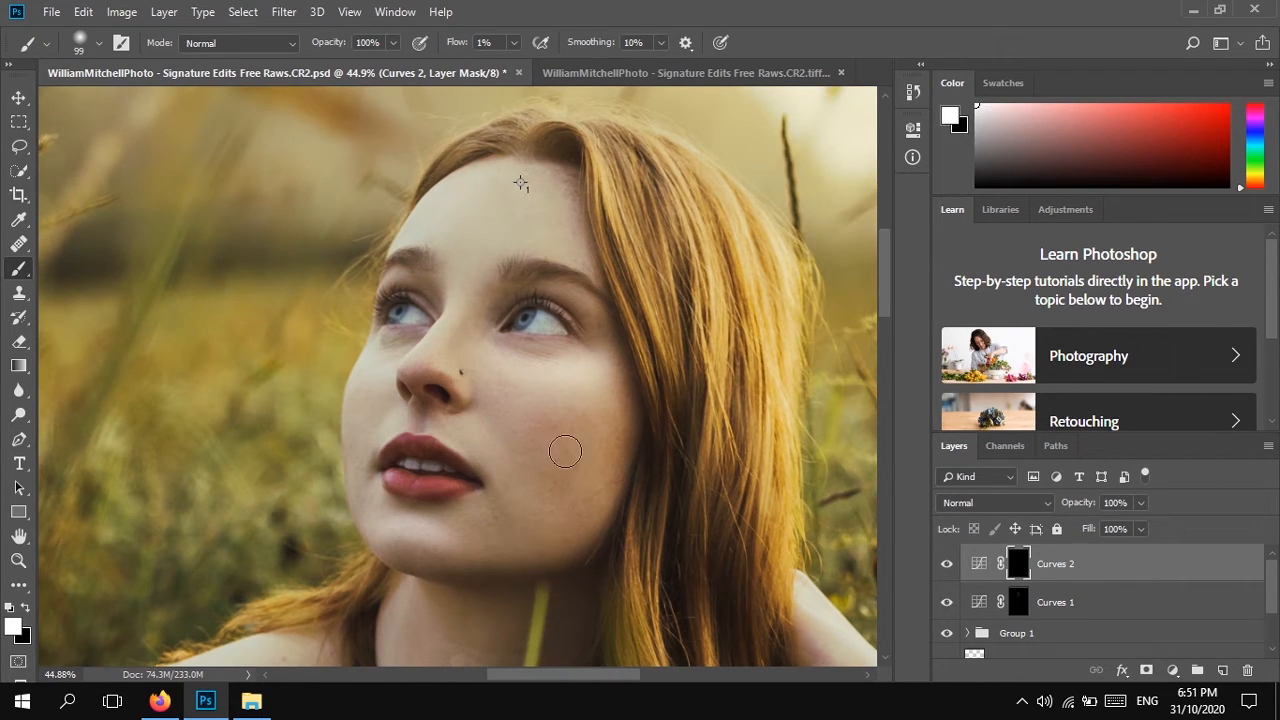
pyautogui.scroll(2, 544, 425)
pyautogui.moveTo(560, 452); pyautogui.dragTo(572, 458)
pyautogui.moveTo(486, 401)
pyautogui.mouseDown()
pyautogui.moveTo(586, 434)
pyautogui.moveTo(521, 422)
pyautogui.moveTo(482, 396)
pyautogui.moveTo(524, 447)
pyautogui.moveTo(623, 441)
pyautogui.moveTo(529, 442)
pyautogui.moveTo(612, 443)
pyautogui.moveTo(643, 400)
pyautogui.moveTo(521, 445)
pyautogui.moveTo(551, 449)
pyautogui.moveTo(624, 414)
pyautogui.moveTo(544, 446)
pyautogui.moveTo(631, 385)
pyautogui.moveTo(561, 426)
pyautogui.moveTo(522, 418)
pyautogui.moveTo(626, 421)
pyautogui.moveTo(554, 474)
pyautogui.moveTo(517, 447)
pyautogui.moveTo(618, 473)
pyautogui.moveTo(542, 540)
pyautogui.moveTo(616, 449)
pyautogui.moveTo(545, 561)
pyautogui.moveTo(604, 457)
pyautogui.moveTo(595, 491)
pyautogui.mouseUp()
pyautogui.moveTo(572, 271)
pyautogui.mouseDown()
pyautogui.moveTo(557, 157)
pyautogui.moveTo(588, 157)
pyautogui.moveTo(609, 210)
pyautogui.moveTo(569, 113)
pyautogui.moveTo(616, 205)
pyautogui.moveTo(561, 122)
pyautogui.moveTo(572, 208)
pyautogui.mouseUp()
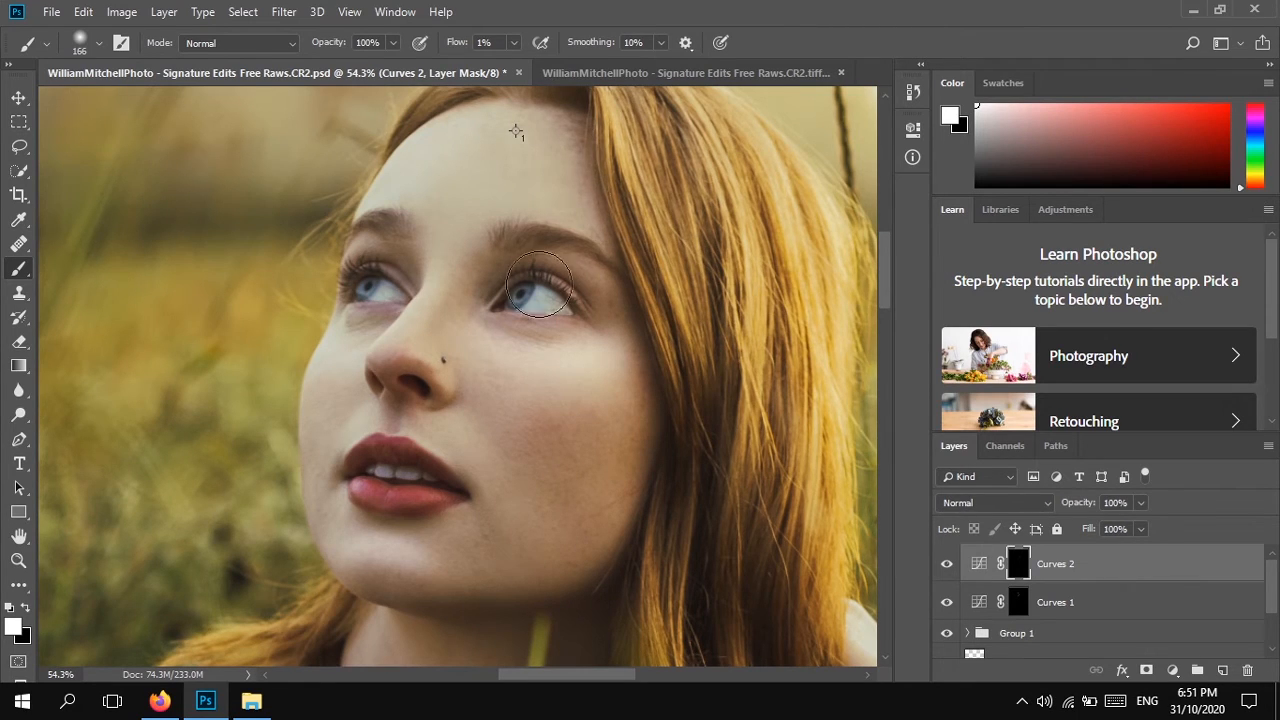
pyautogui.moveTo(377, 375); pyautogui.dragTo(390, 364)
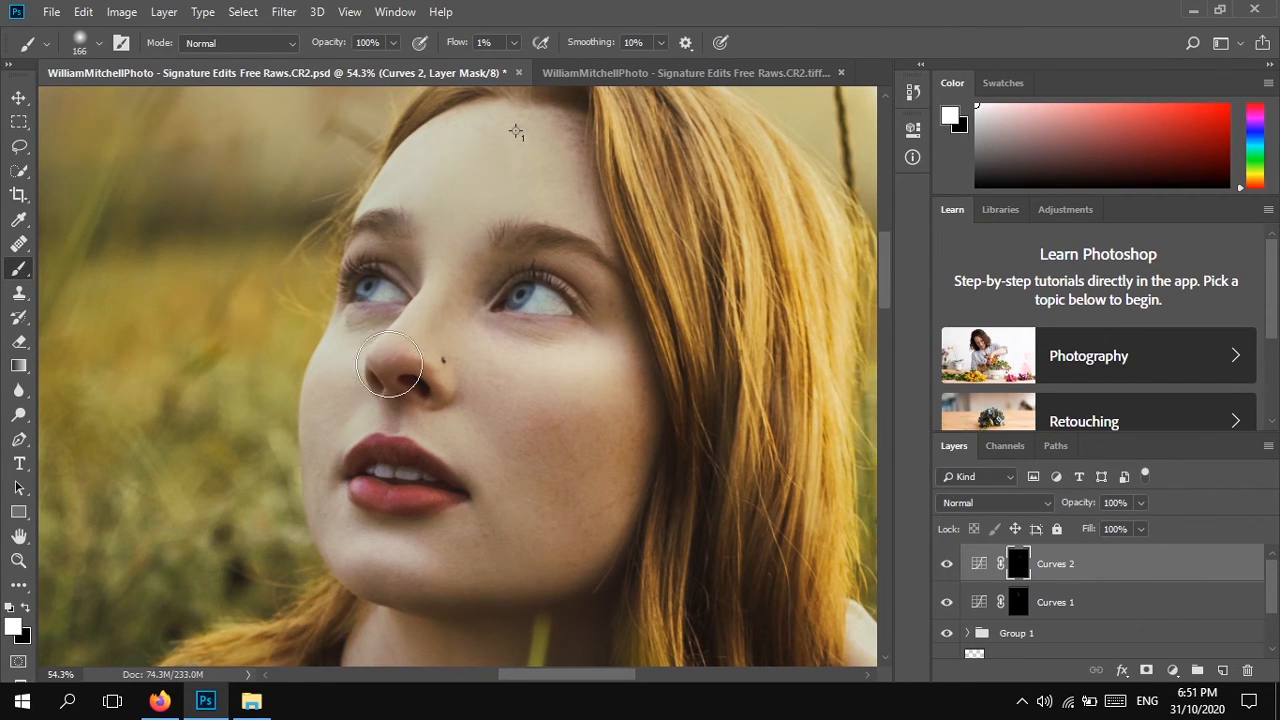
# Deepen the shadows along the face's edge, nose and jawline on the Curves 2 mask, resizing the white brush between 62 and 121 px
pyautogui.keyDown('alt'); pyautogui.rightClick(327, 388); pyautogui.keyUp('alt')
pyautogui.moveTo(328, 389); pyautogui.dragTo(300, 375)
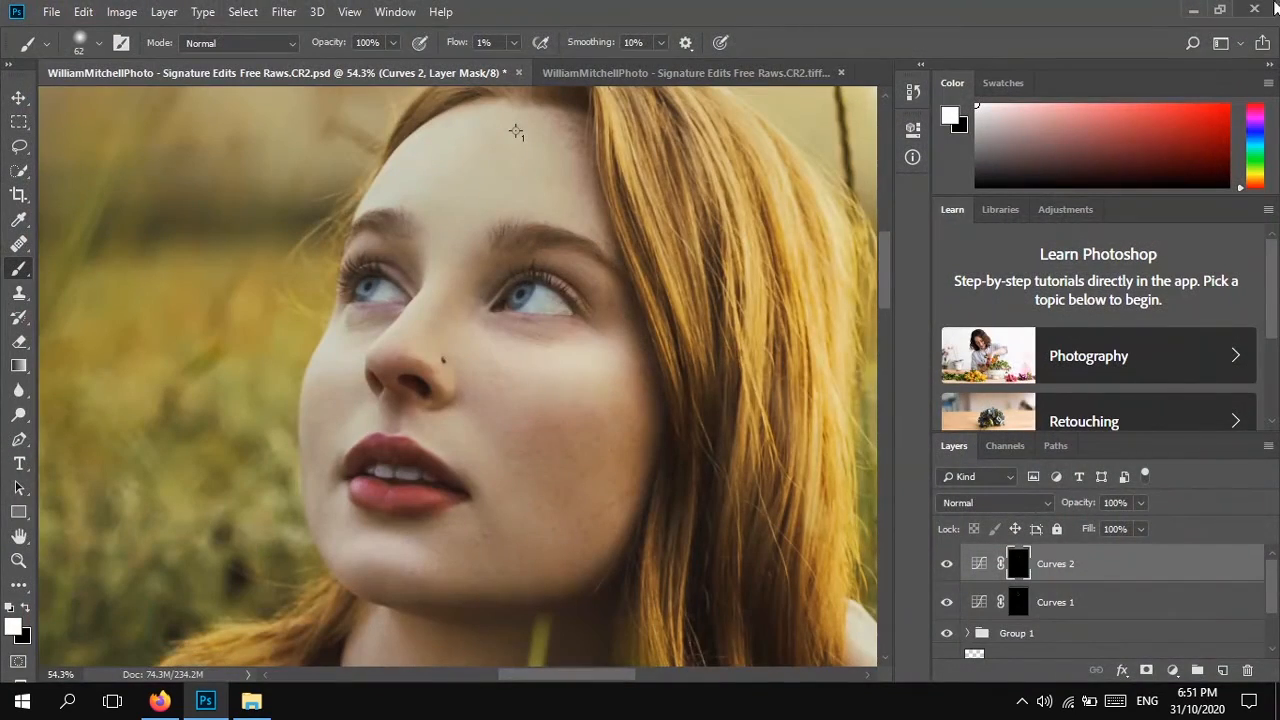
pyautogui.moveTo(511, 394); pyautogui.dragTo(528, 396)
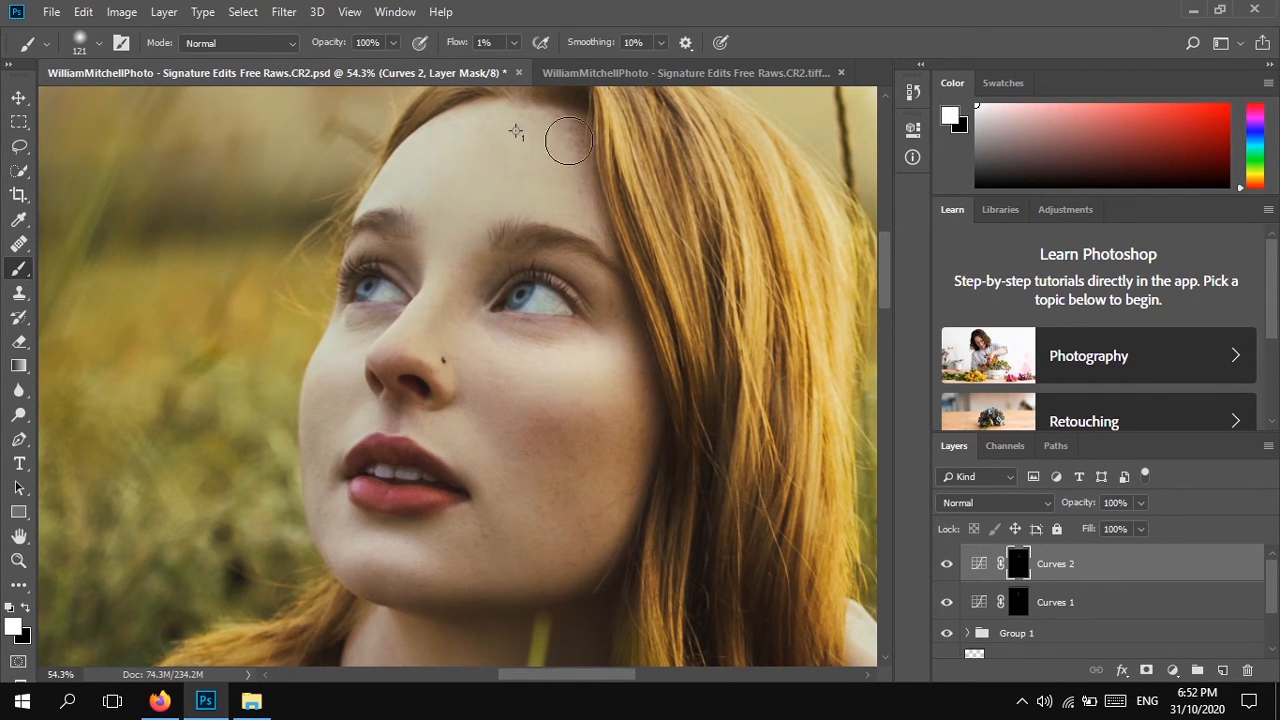
pyautogui.moveTo(470, 300); pyautogui.dragTo(460, 297)
pyautogui.moveTo(385, 383)
pyautogui.mouseDown()
pyautogui.moveTo(383, 371)
pyautogui.moveTo(390, 412)
pyautogui.mouseUp()
pyautogui.moveTo(346, 489); pyautogui.dragTo(316, 512)
pyautogui.keyDown('alt'); pyautogui.rightClick(390, 586); pyautogui.keyUp('alt')
pyautogui.moveTo(391, 589)
pyautogui.mouseDown()
pyautogui.moveTo(492, 591)
pyautogui.moveTo(542, 565)
pyautogui.moveTo(521, 597)
pyautogui.moveTo(597, 567)
pyautogui.moveTo(606, 530)
pyautogui.moveTo(648, 485)
pyautogui.moveTo(591, 550)
pyautogui.moveTo(643, 419)
pyautogui.moveTo(550, 540)
pyautogui.moveTo(628, 444)
pyautogui.moveTo(495, 411)
pyautogui.moveTo(476, 380)
pyautogui.moveTo(542, 430)
pyautogui.moveTo(458, 373)
pyautogui.moveTo(576, 440)
pyautogui.moveTo(478, 397)
pyautogui.moveTo(562, 439)
pyautogui.moveTo(574, 435)
pyautogui.moveTo(494, 390)
pyautogui.moveTo(633, 405)
pyautogui.moveTo(470, 404)
pyautogui.moveTo(647, 412)
pyautogui.moveTo(406, 430)
pyautogui.moveTo(361, 395)
pyautogui.moveTo(327, 417)
pyautogui.moveTo(368, 392)
pyautogui.moveTo(331, 394)
pyautogui.mouseUp()
# Compare the portrait with the Curves 2 layer hidden and shown from a wider view
pyautogui.keyDown('alt'); pyautogui.scroll(-5, 603, 429); pyautogui.keyUp('alt')
pyautogui.keyDown('alt'); pyautogui.scroll(3, 621, 455); pyautogui.keyUp('alt')
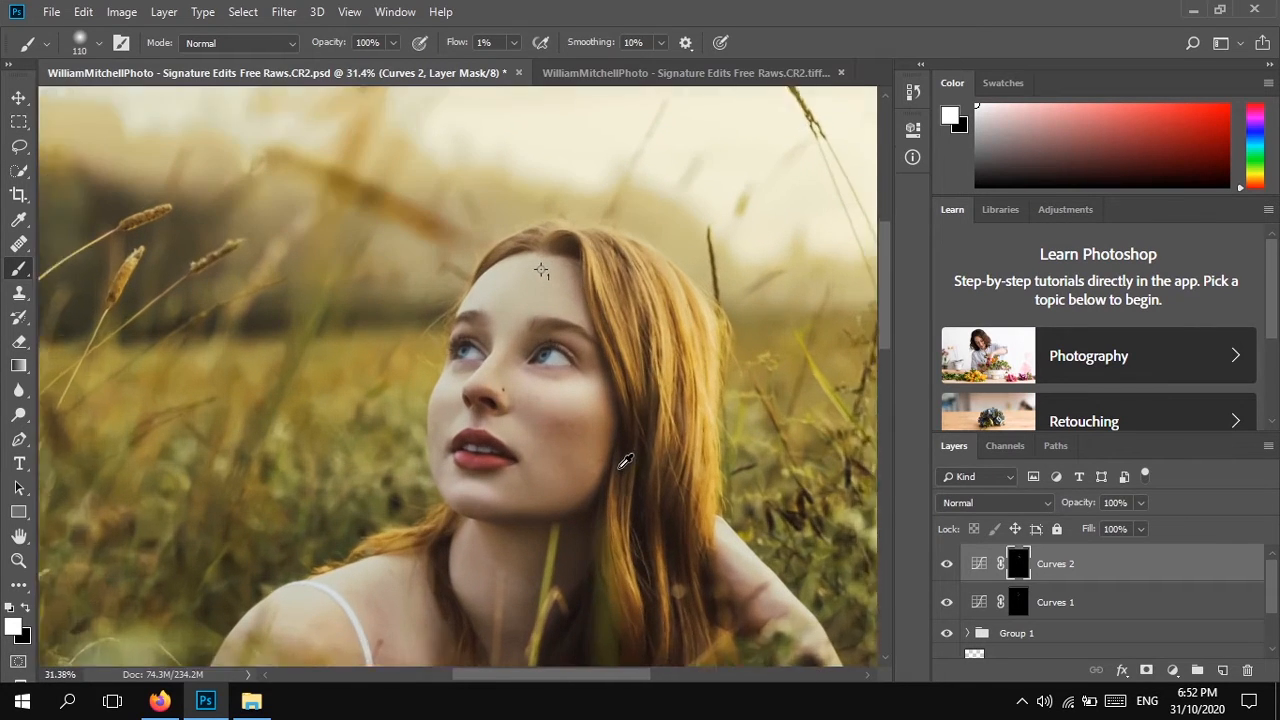
pyautogui.click(946, 565)
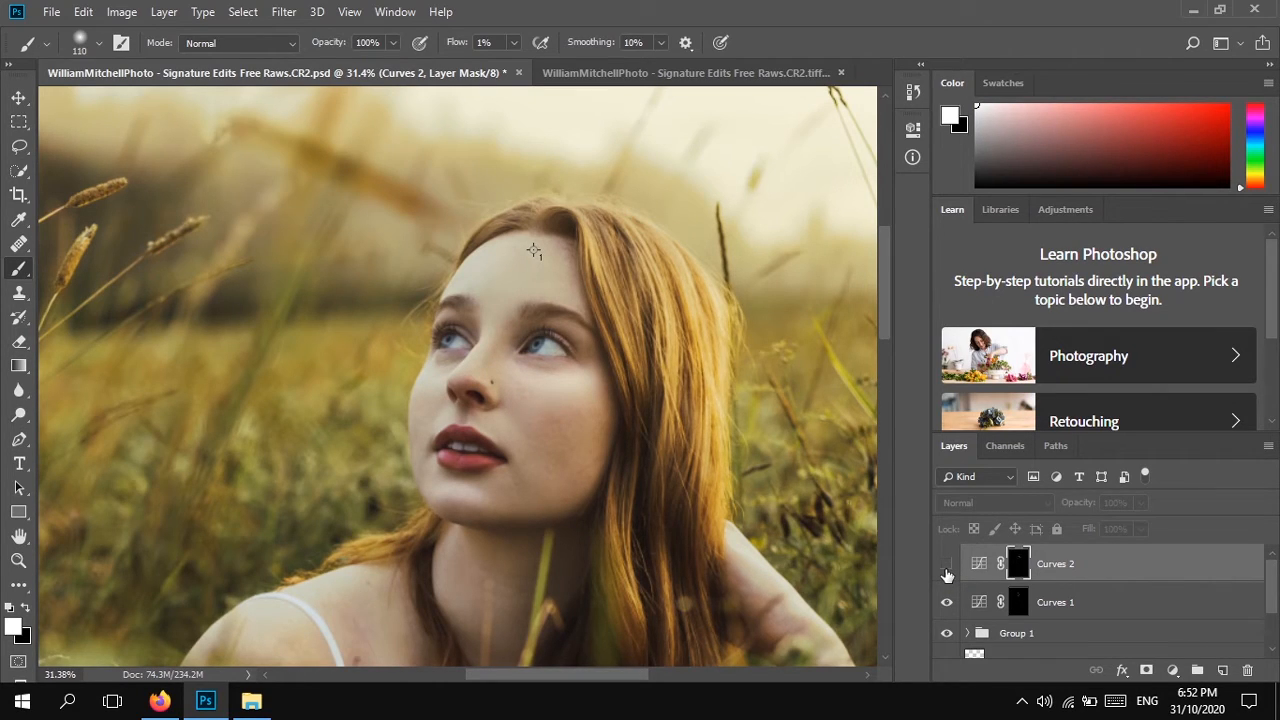
pyautogui.click(946, 569)
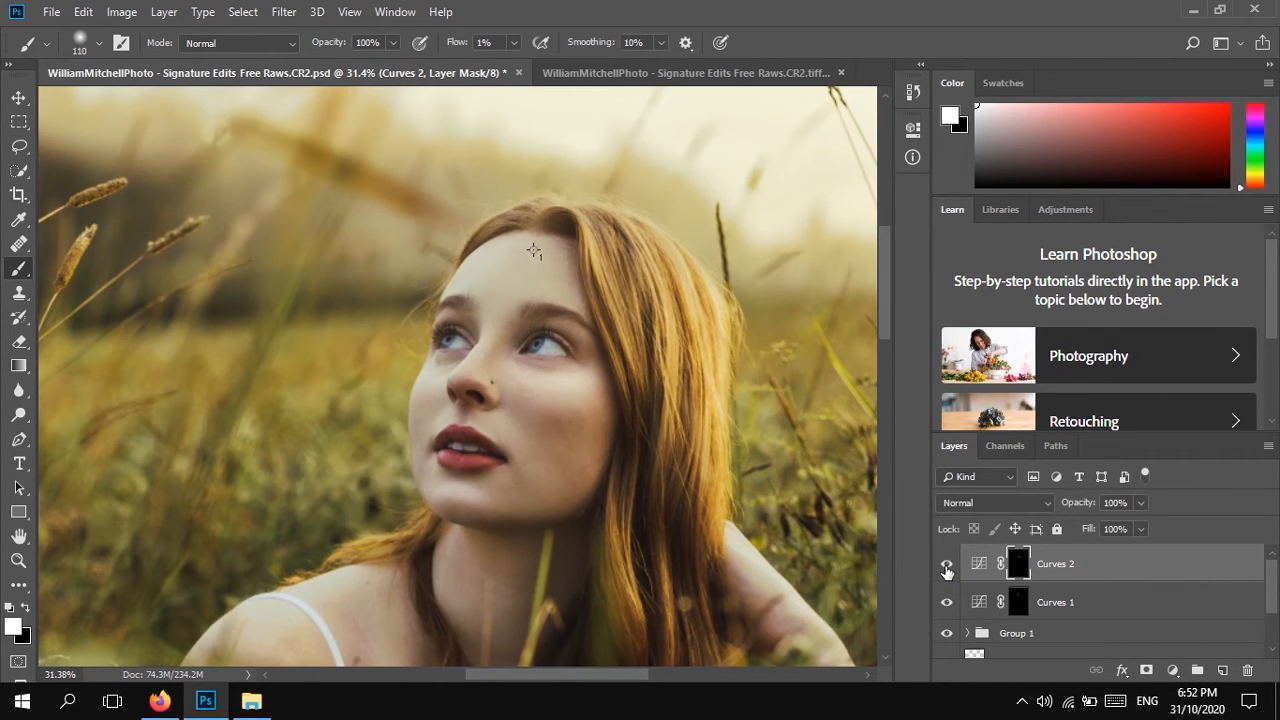
pyautogui.click(946, 569)
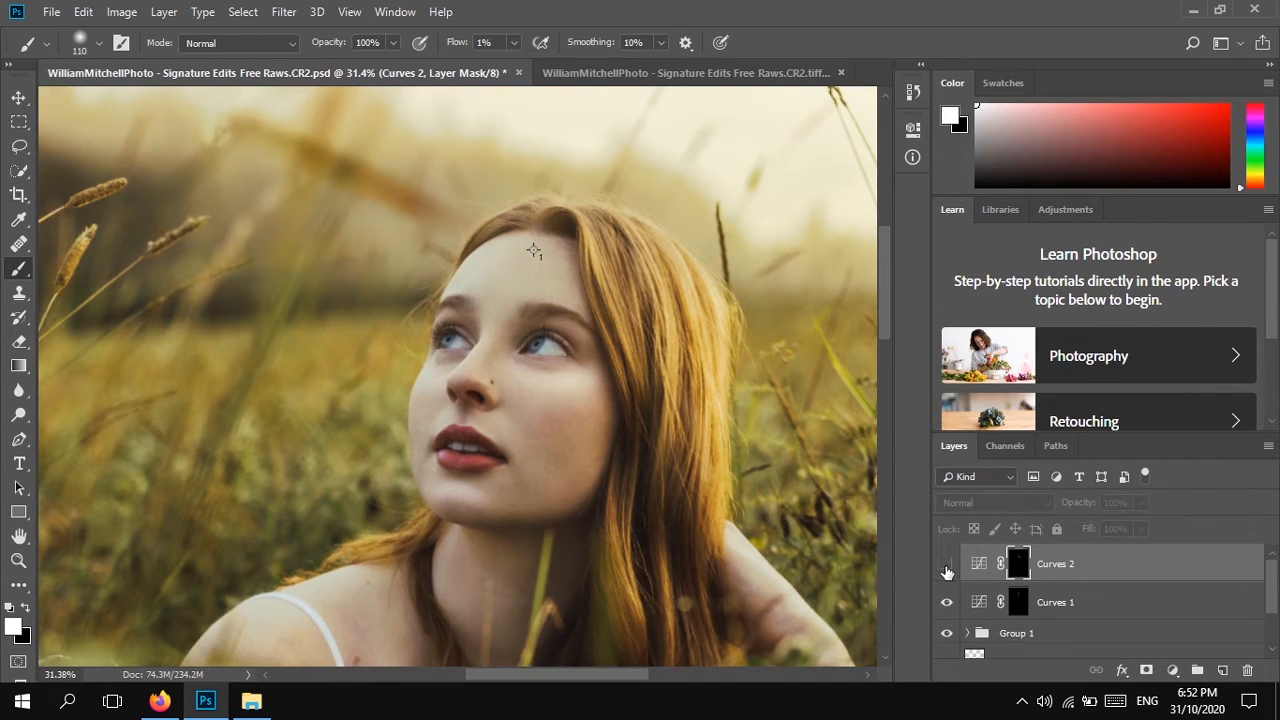
pyautogui.click(946, 569)
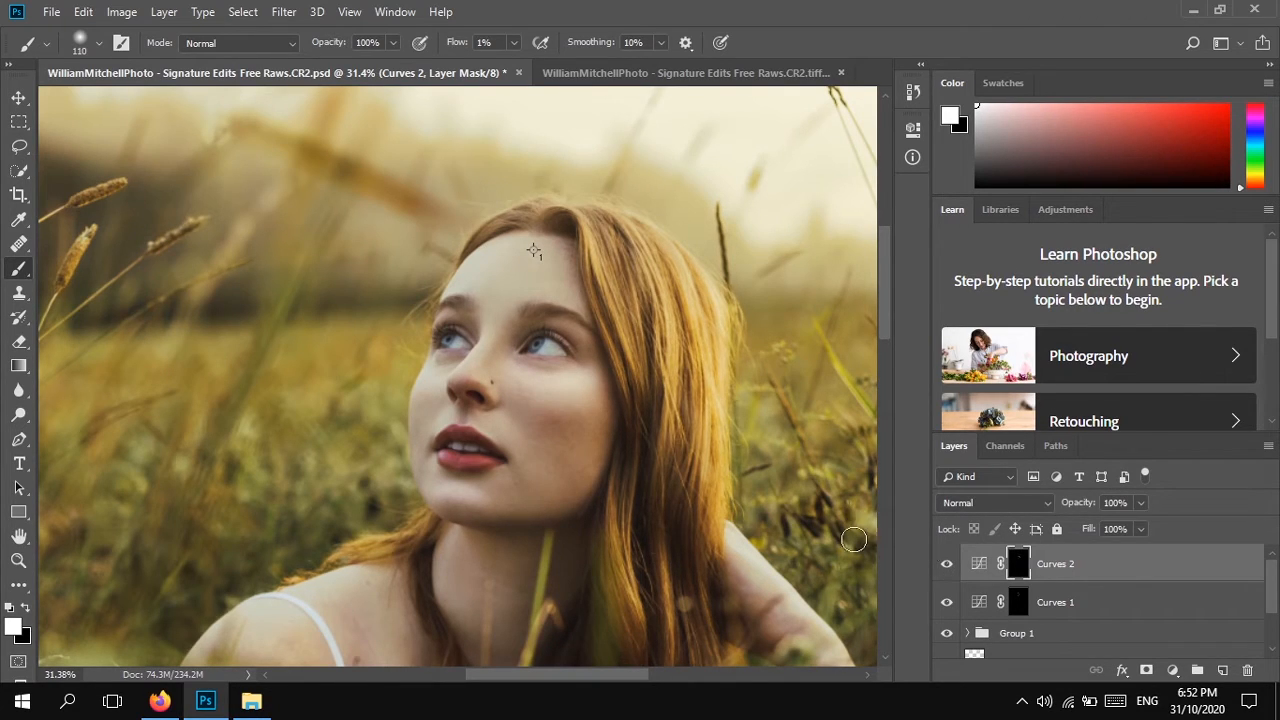
# In the Curves 2 blending options, split the Underlying Layer white Blend If slider to 164 / 255 to protect the highlights
pyautogui.scroll(3, 603, 440)
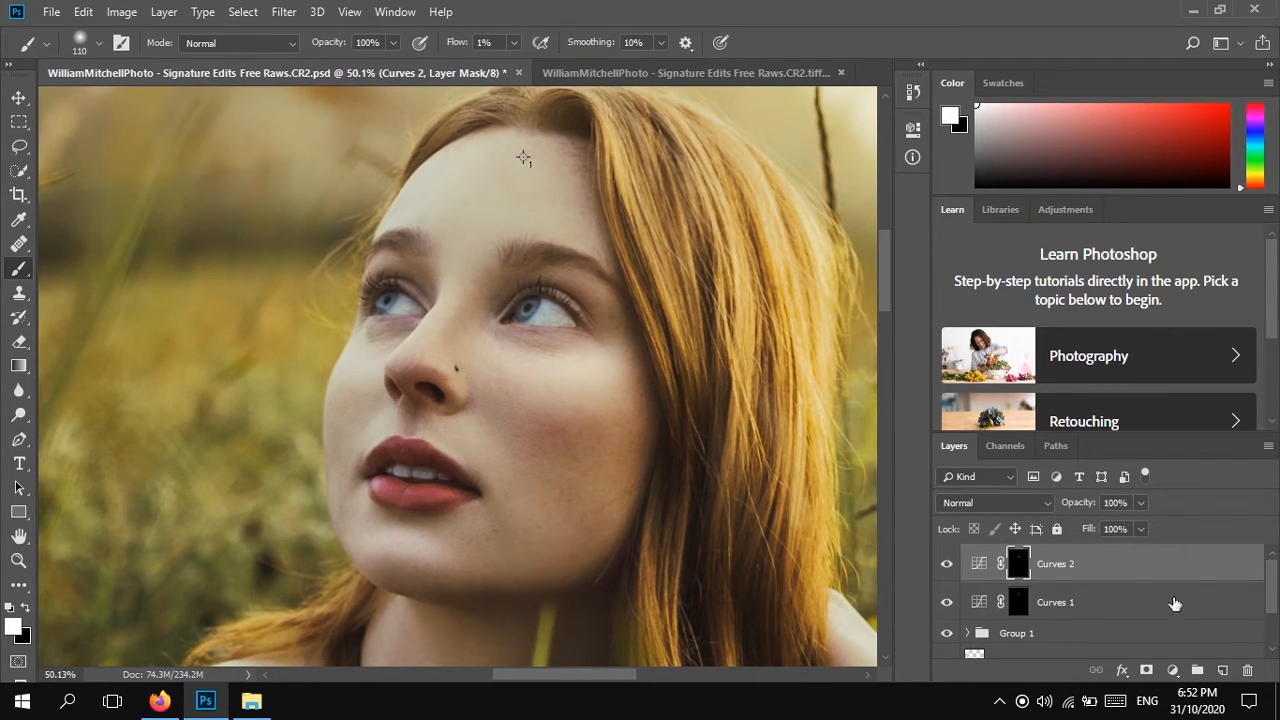
pyautogui.click(1222, 573)
pyautogui.doubleClick(1221, 573)
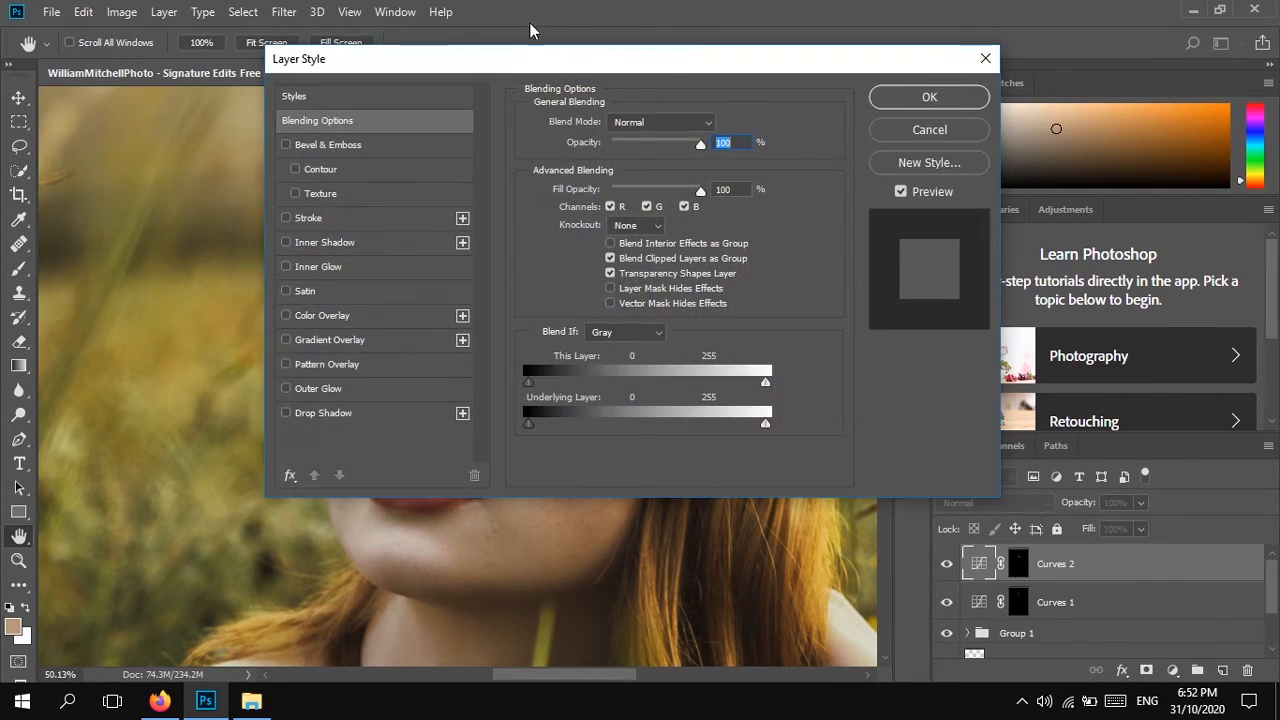
pyautogui.moveTo(515, 77); pyautogui.dragTo(888, 86)
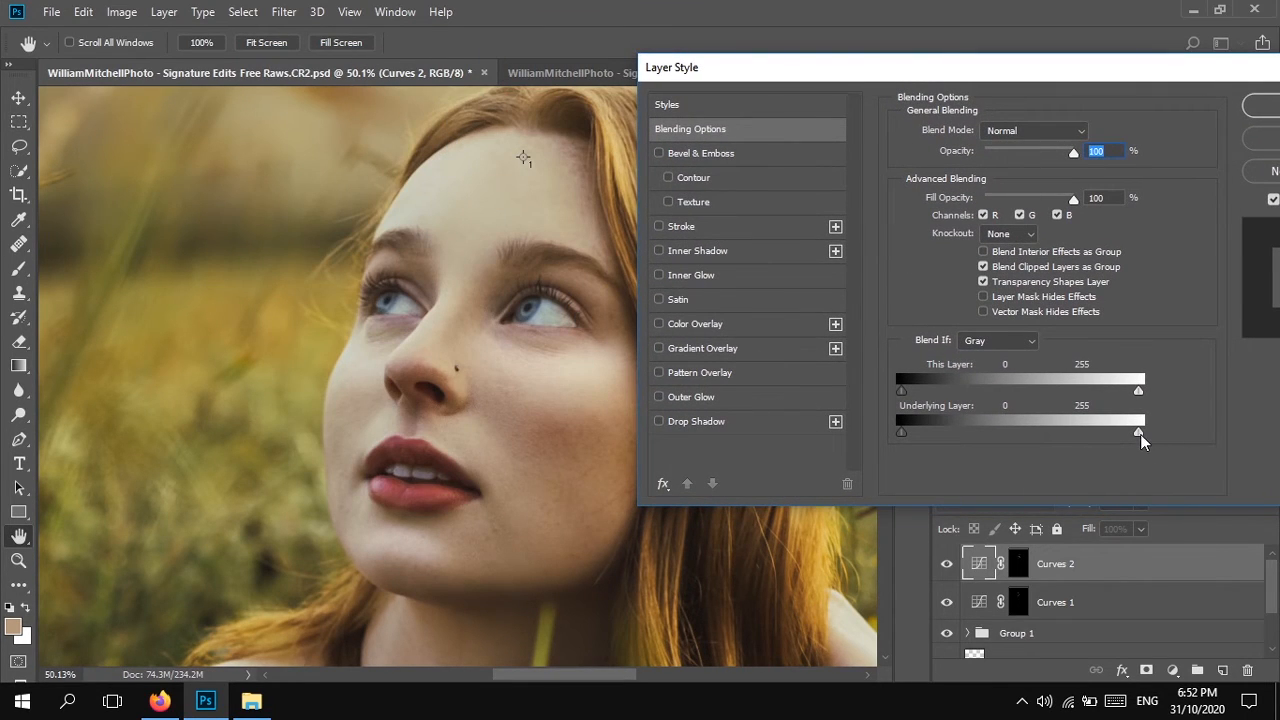
pyautogui.moveTo(1140, 434); pyautogui.dragTo(1055, 436)
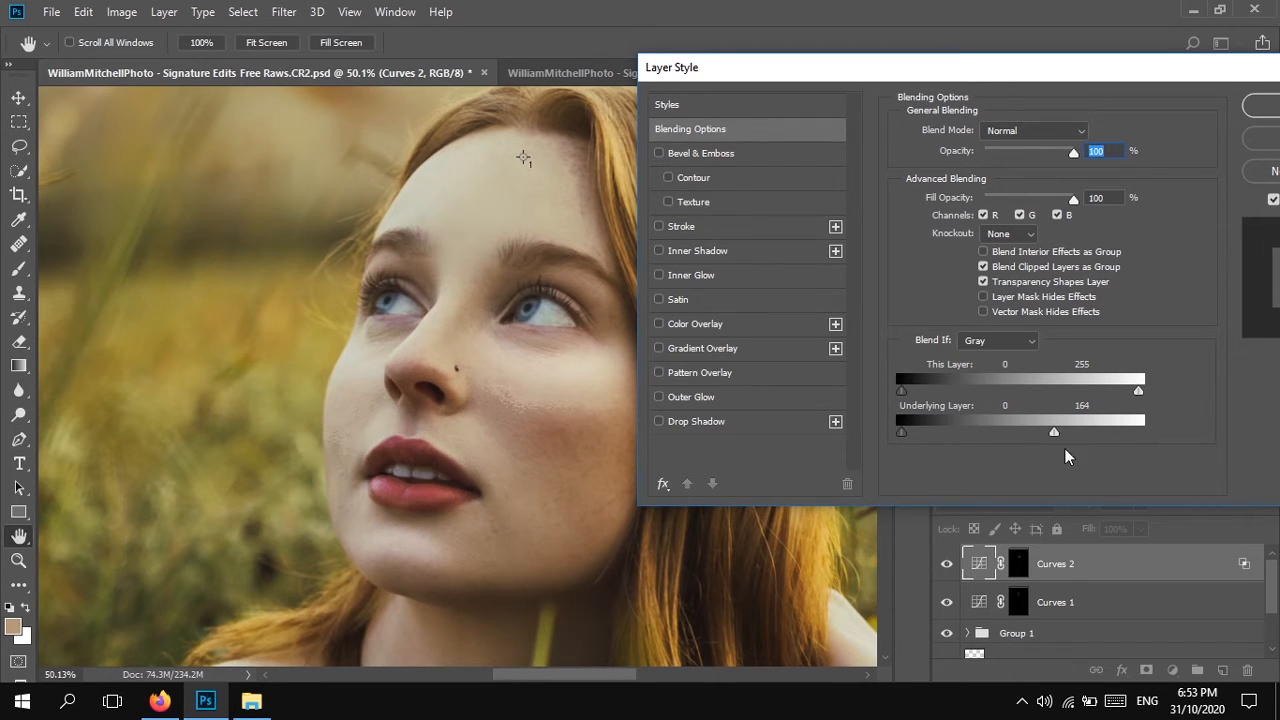
pyautogui.press('alt')
pyautogui.moveTo(1055, 433); pyautogui.dragTo(1057, 433)
pyautogui.moveTo(1058, 435); pyautogui.dragTo(1170, 451)
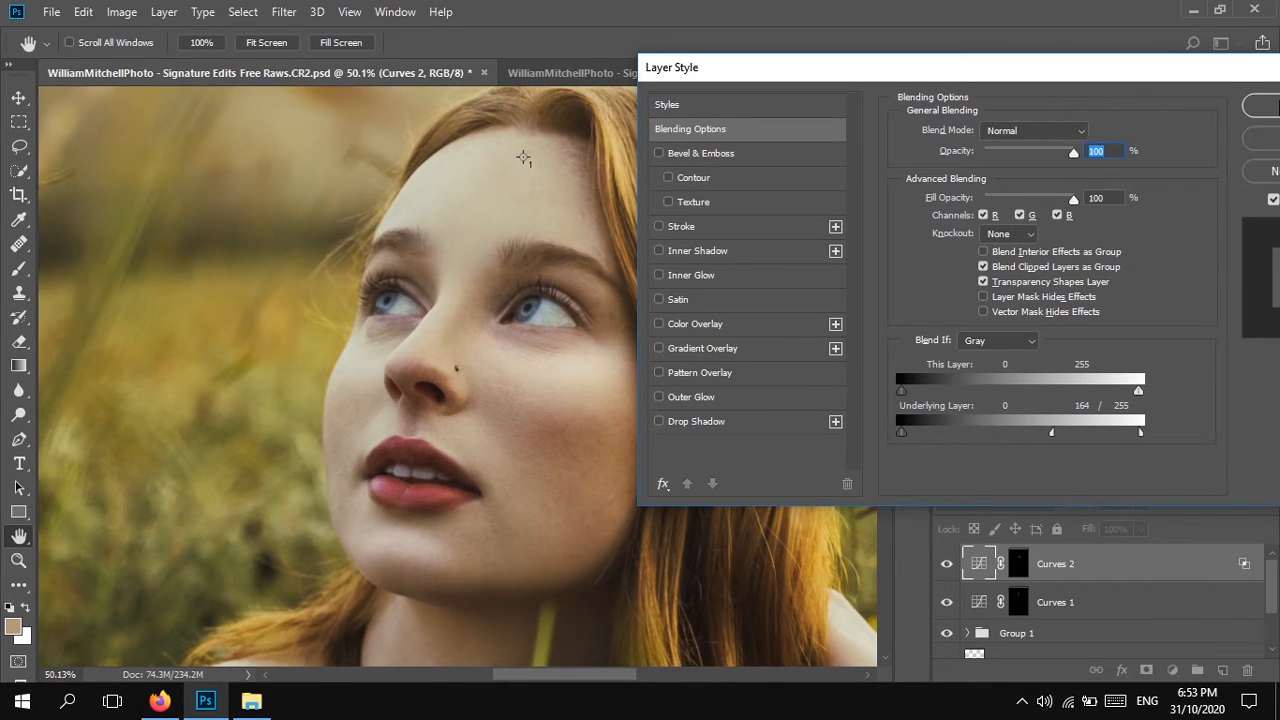
pyautogui.click(1270, 106)
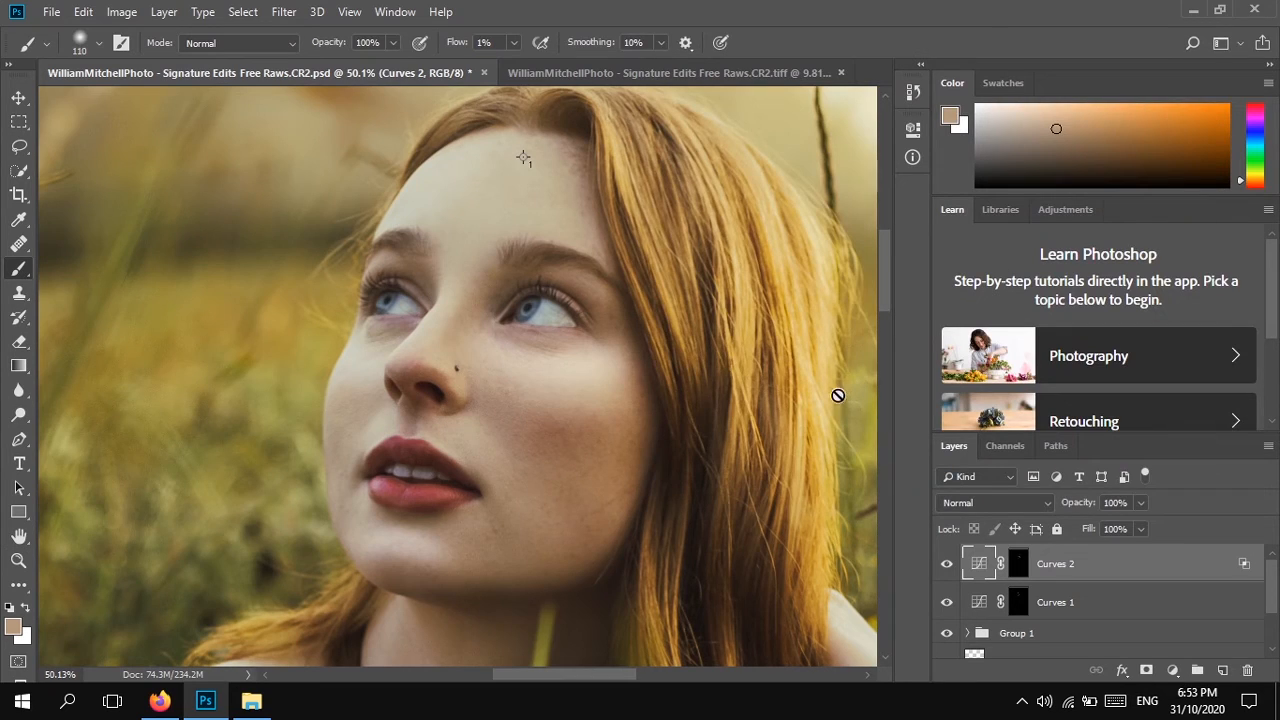
# Compare the portrait with Curves 2 hidden and shown, then reselect its layer mask and view the wider image
pyautogui.click(947, 564)
pyautogui.click(947, 564)
pyautogui.click(1018, 565)
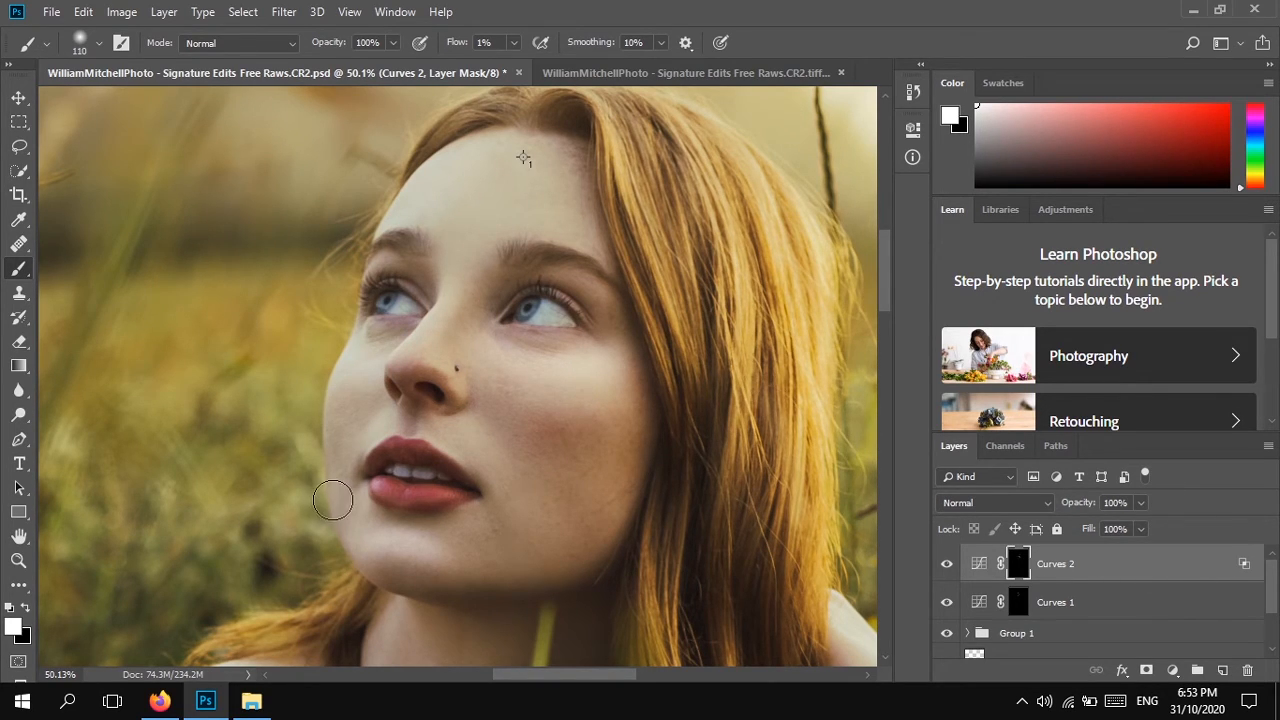
pyautogui.scroll(-3, 540, 468)
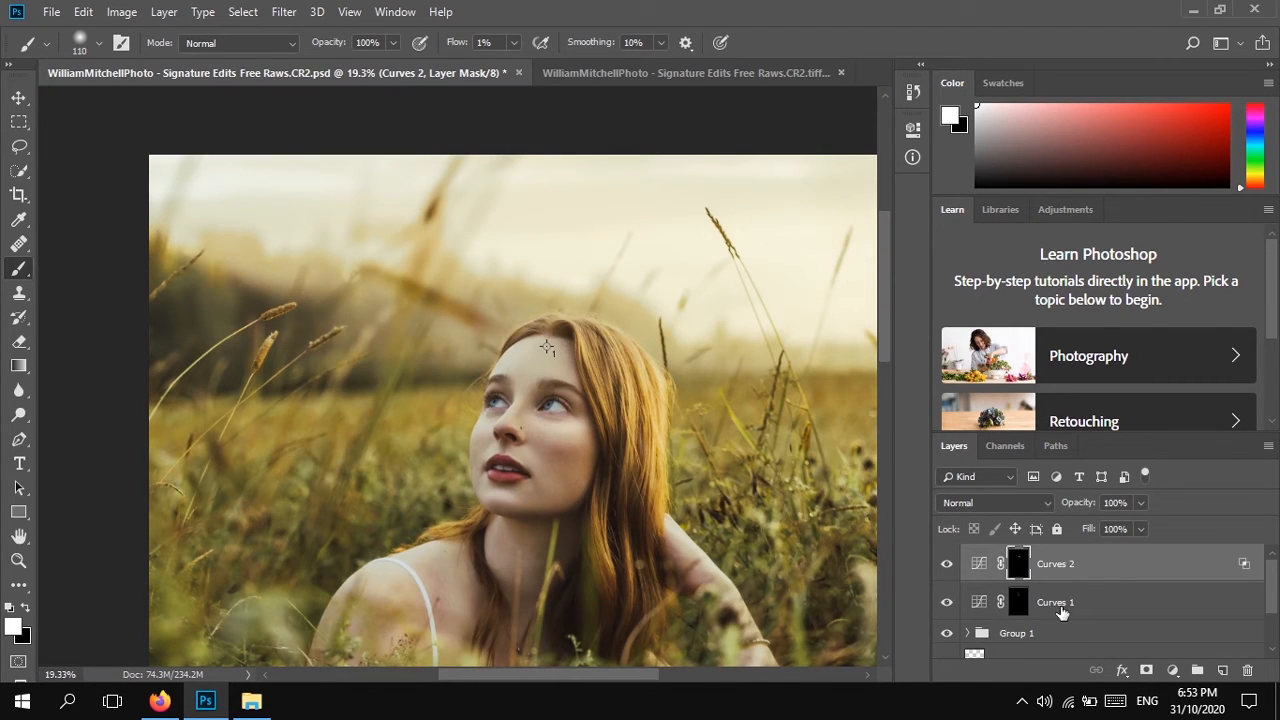
pyautogui.scroll(-1, 1062, 612)
pyautogui.scroll(1, 1069, 605)
# Rename the Curves 2 layer as "Burning" and the Curves 1 layer as "Dodging"
pyautogui.doubleClick(1057, 572)
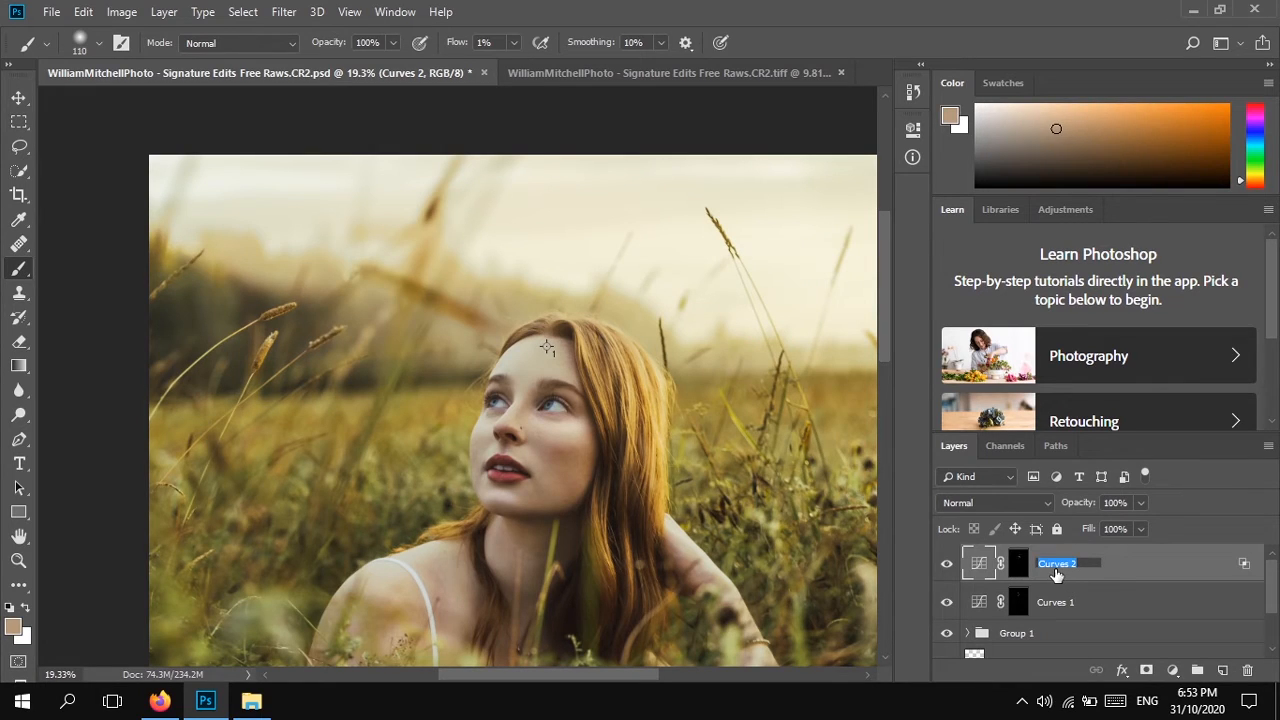
pyautogui.write('Burning')
pyautogui.press('Return')
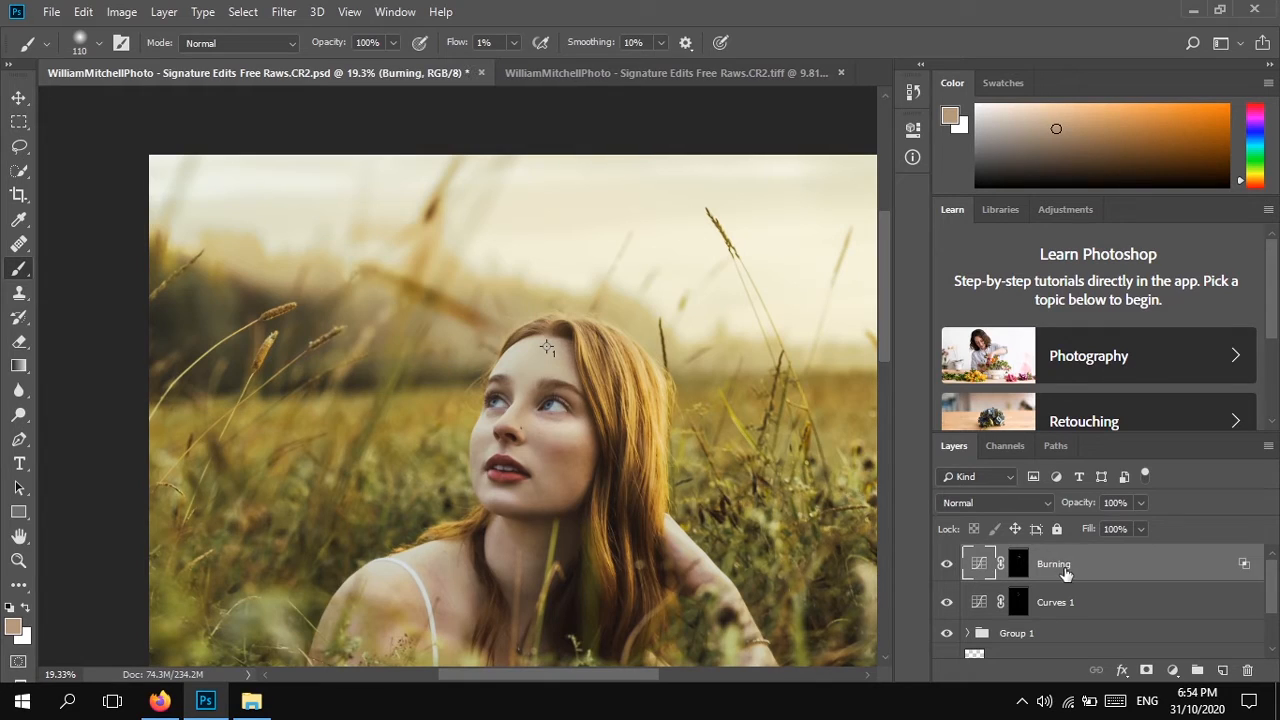
pyautogui.doubleClick(1062, 601)
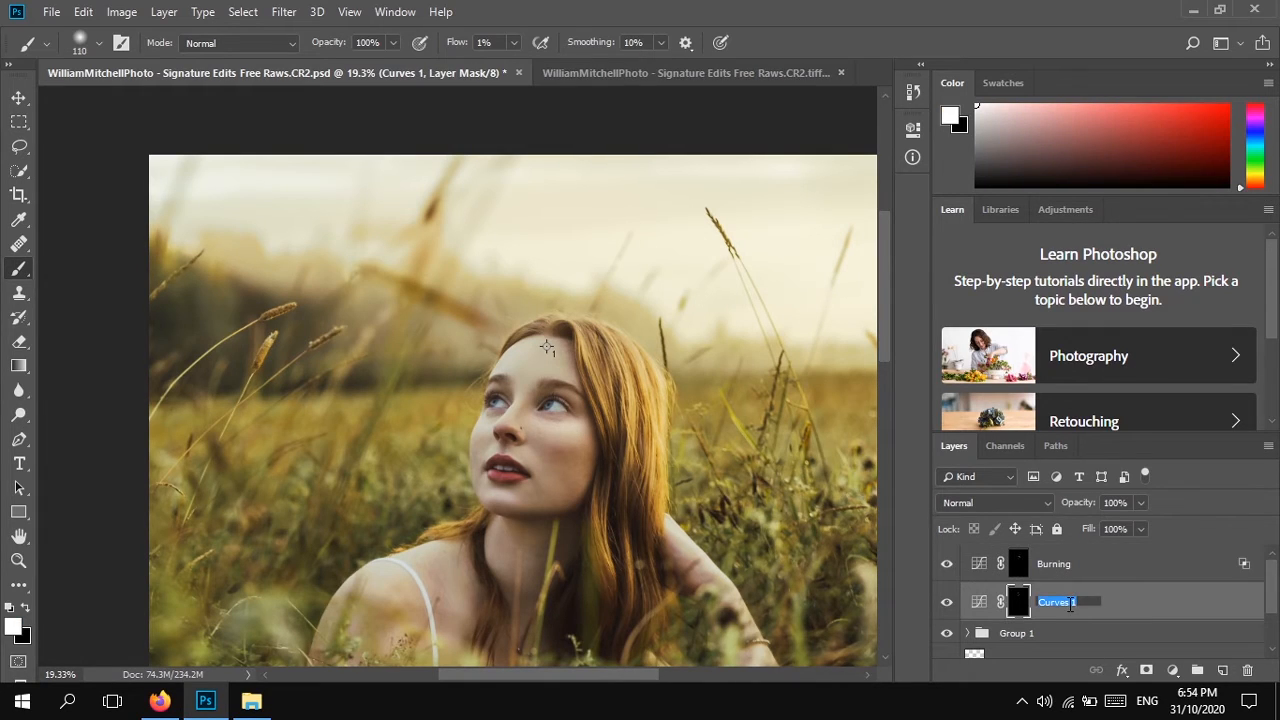
pyautogui.write('Dodging')
pyautogui.press('Return')
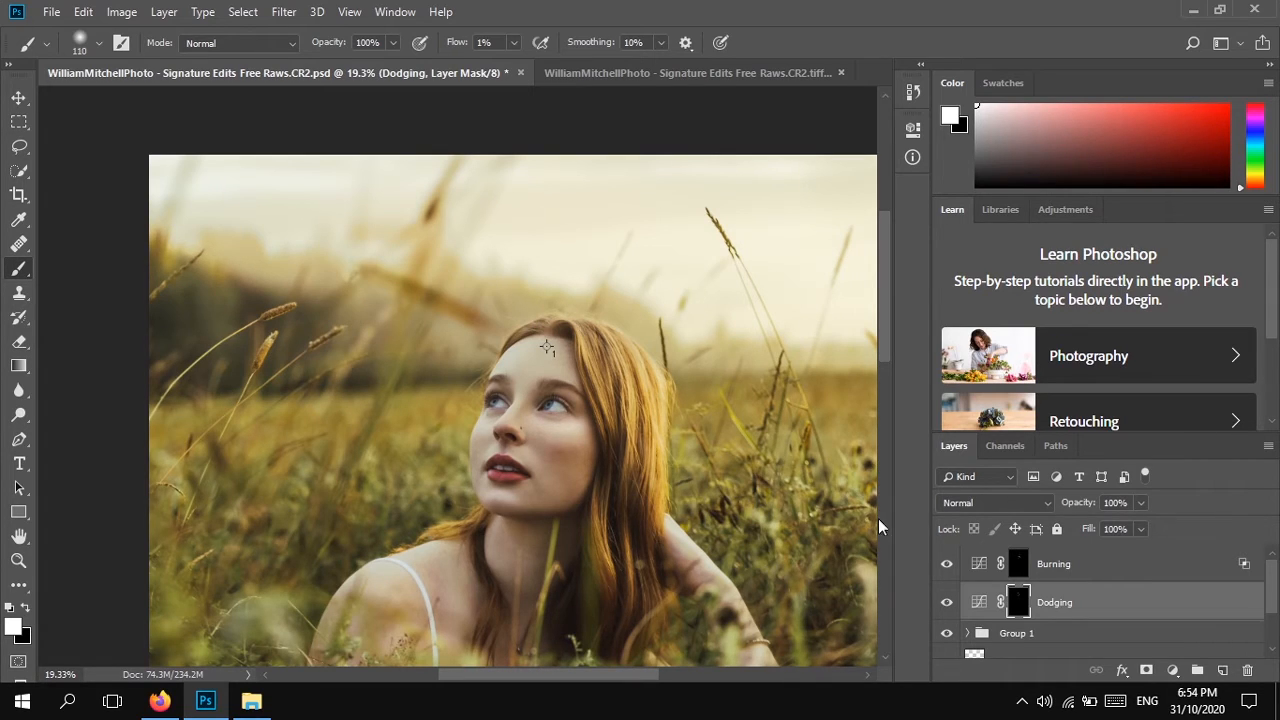
# Group the Burning and Dodging layers as "Dodging and burning" and compare the portrait with the group hidden and shown
pyautogui.keyDown('shift'); pyautogui.click(1070, 568); pyautogui.keyUp('shift')
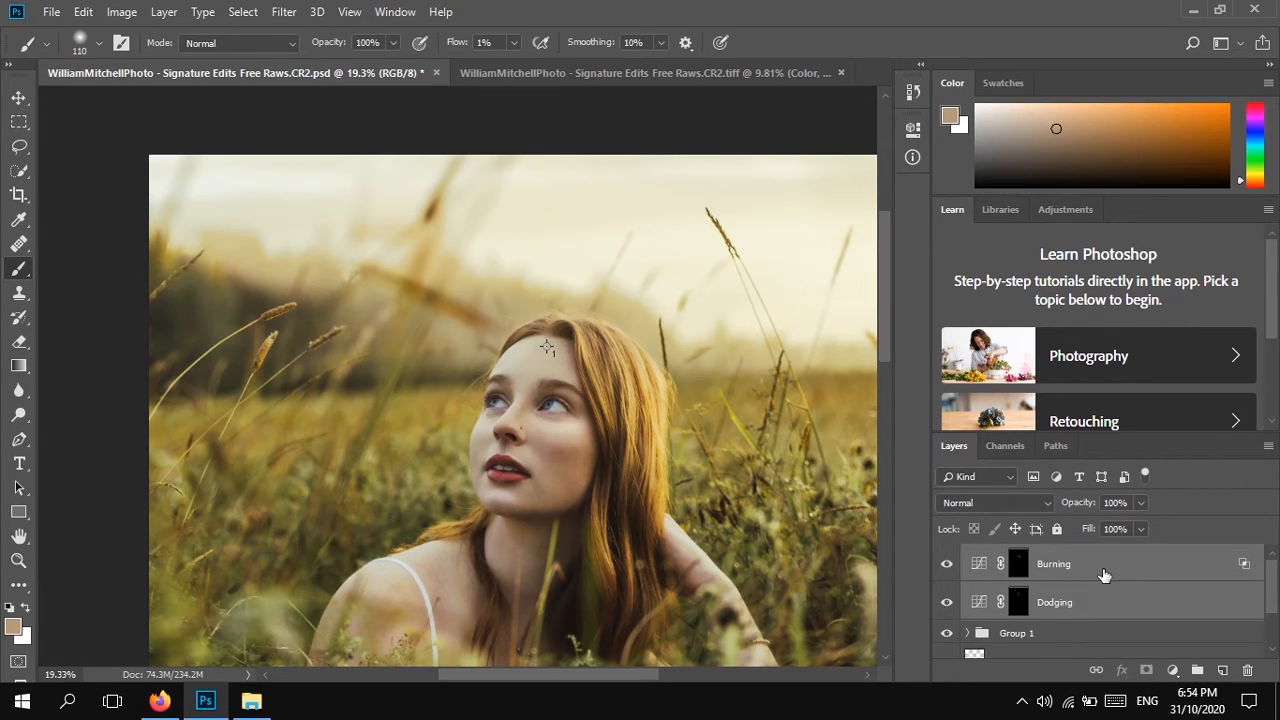
pyautogui.hotkey('ctrl', 'g')
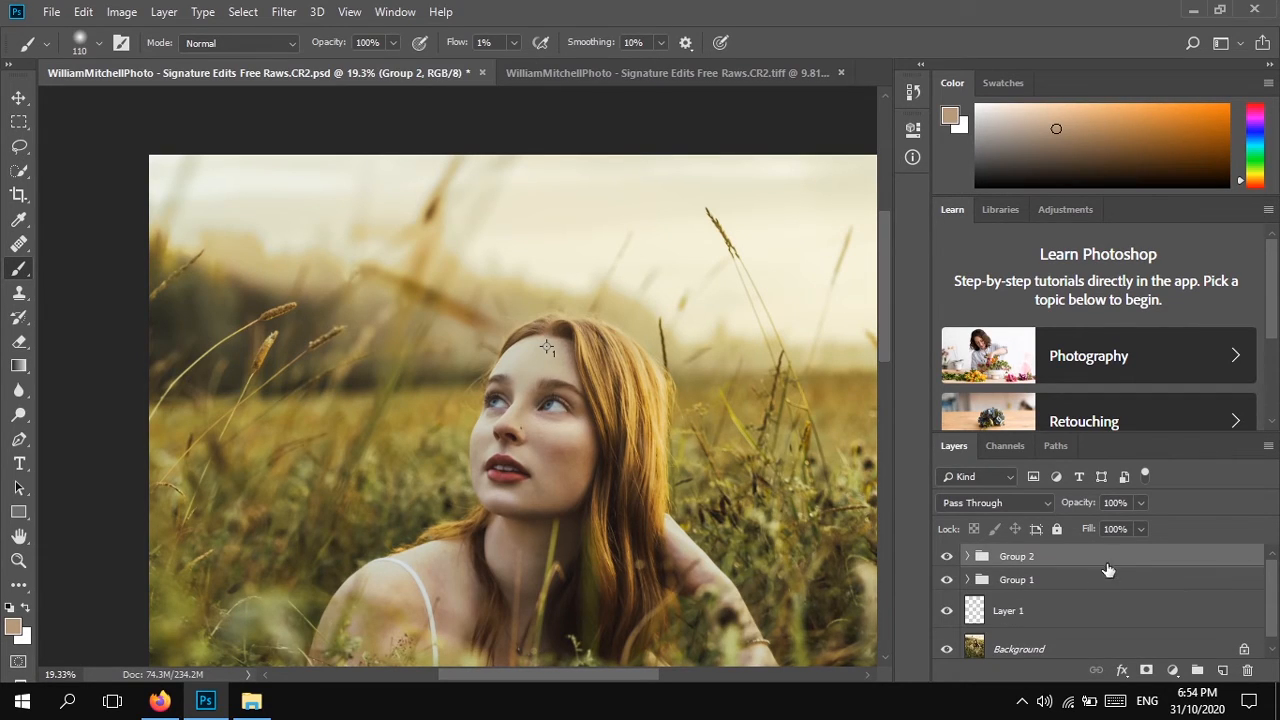
pyautogui.doubleClick(1020, 557)
pyautogui.write('Dodging and burning')
pyautogui.press('Return')
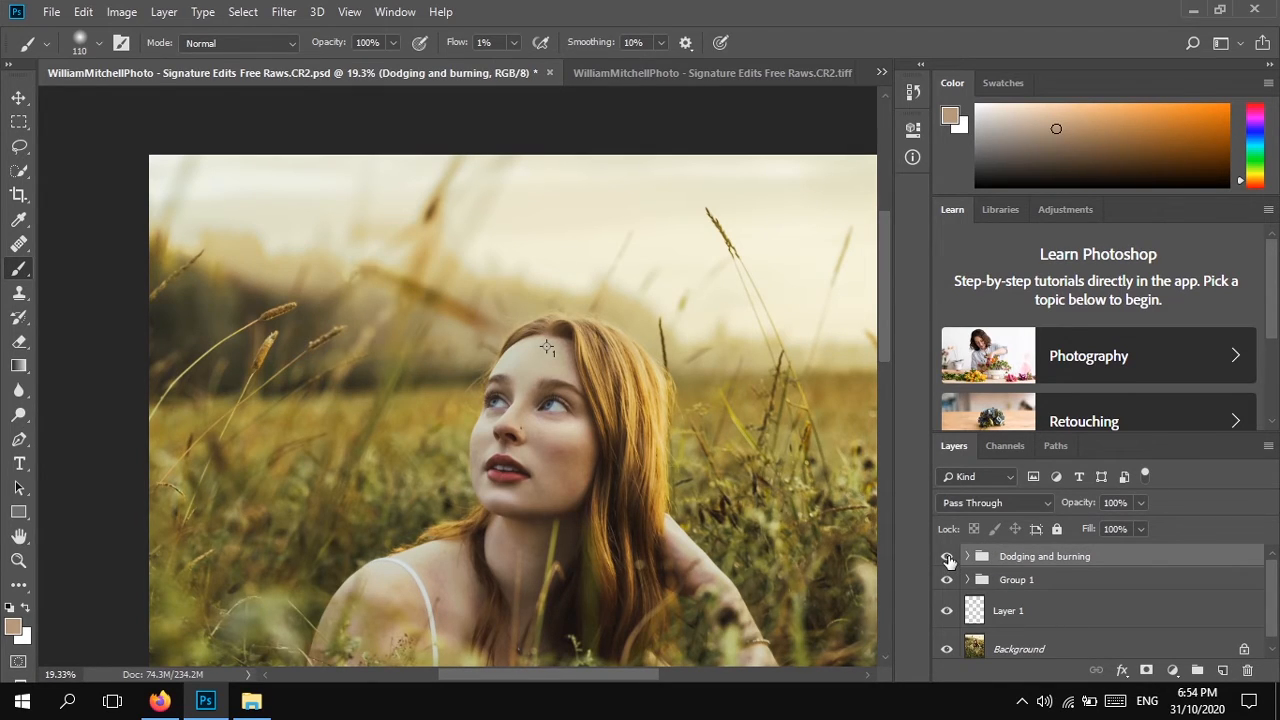
pyautogui.click(947, 558)
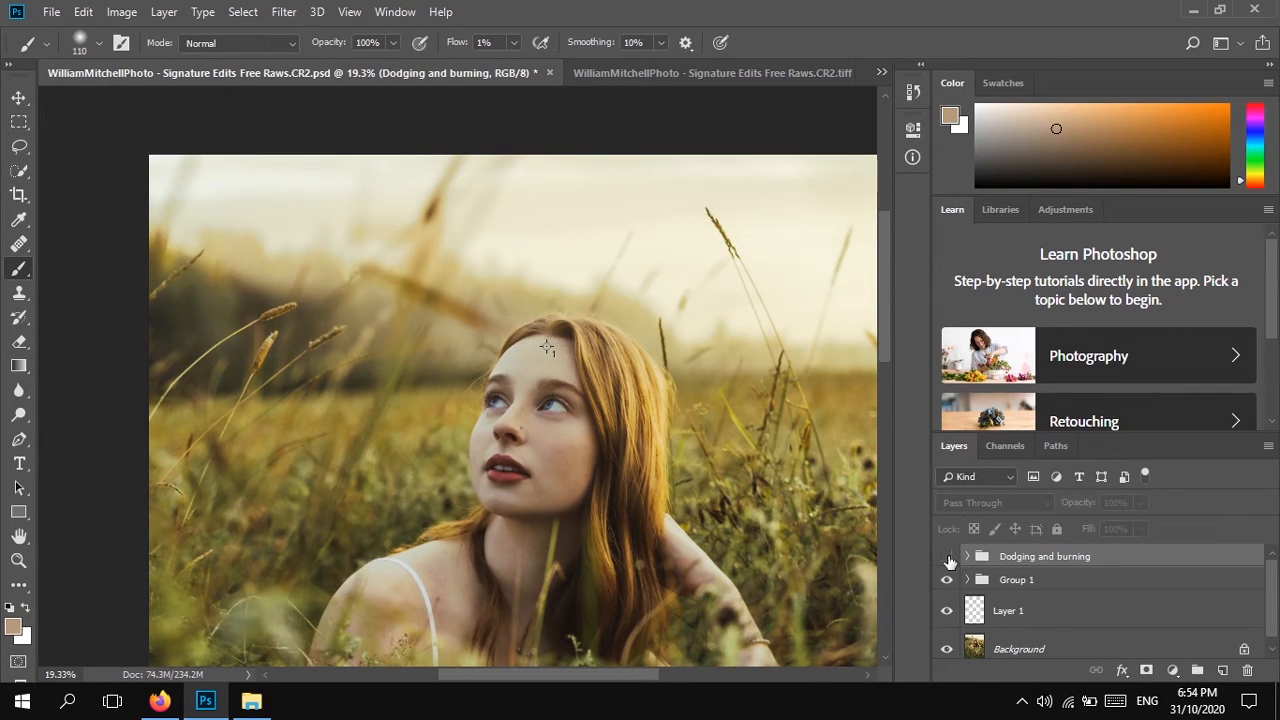
pyautogui.click(948, 559)
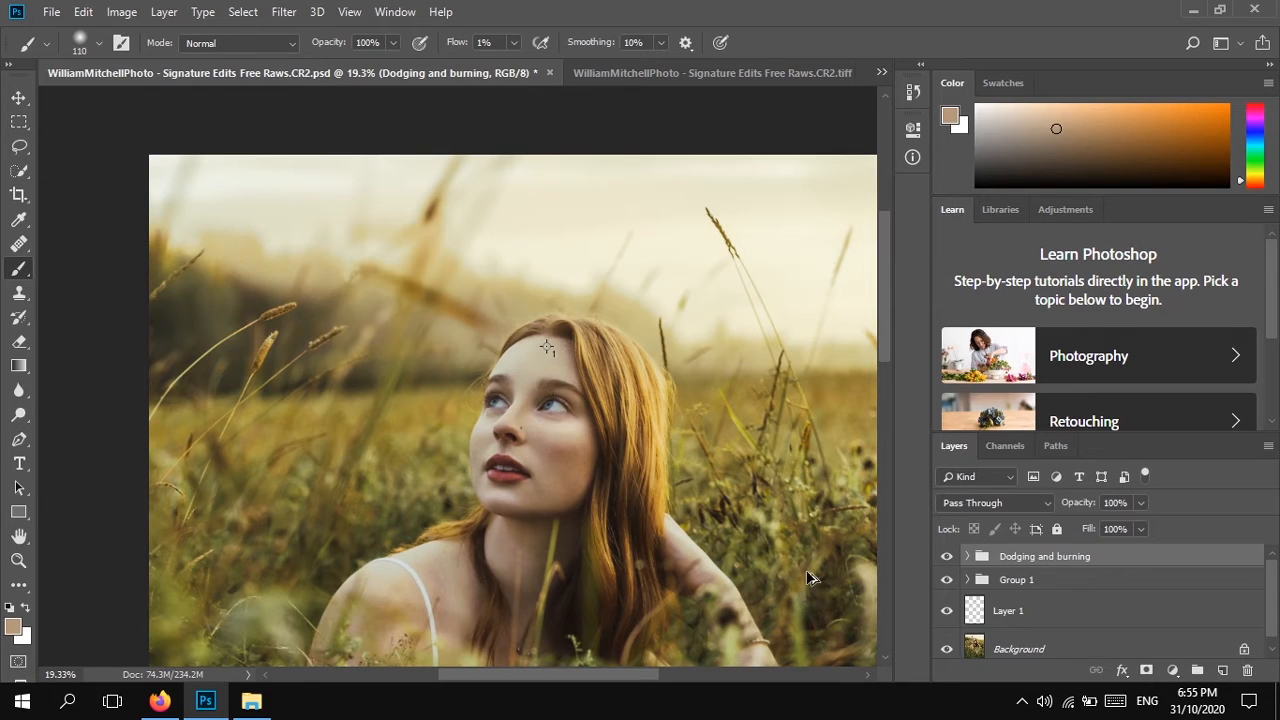
# Stamp all visible layers into a new top layer and convert it to a smart object
pyautogui.hotkey('ctrl', 'shift', 'alt', 'e')
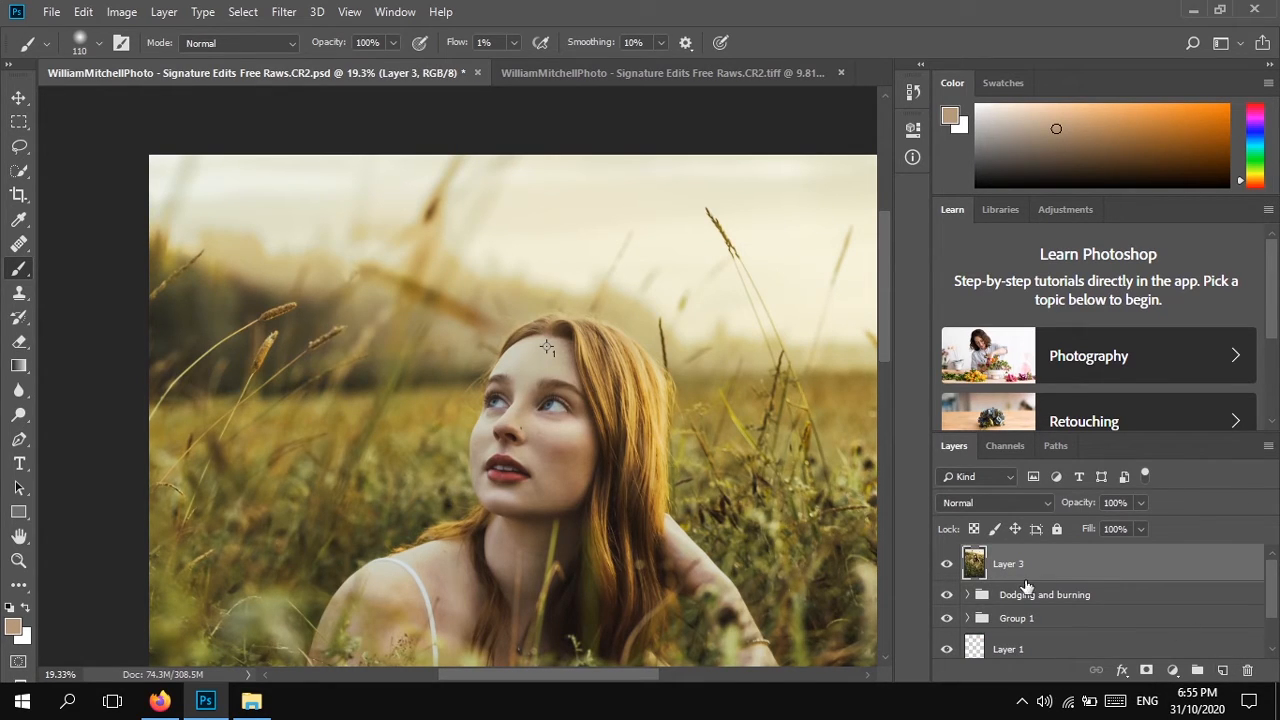
pyautogui.rightClick(981, 569)
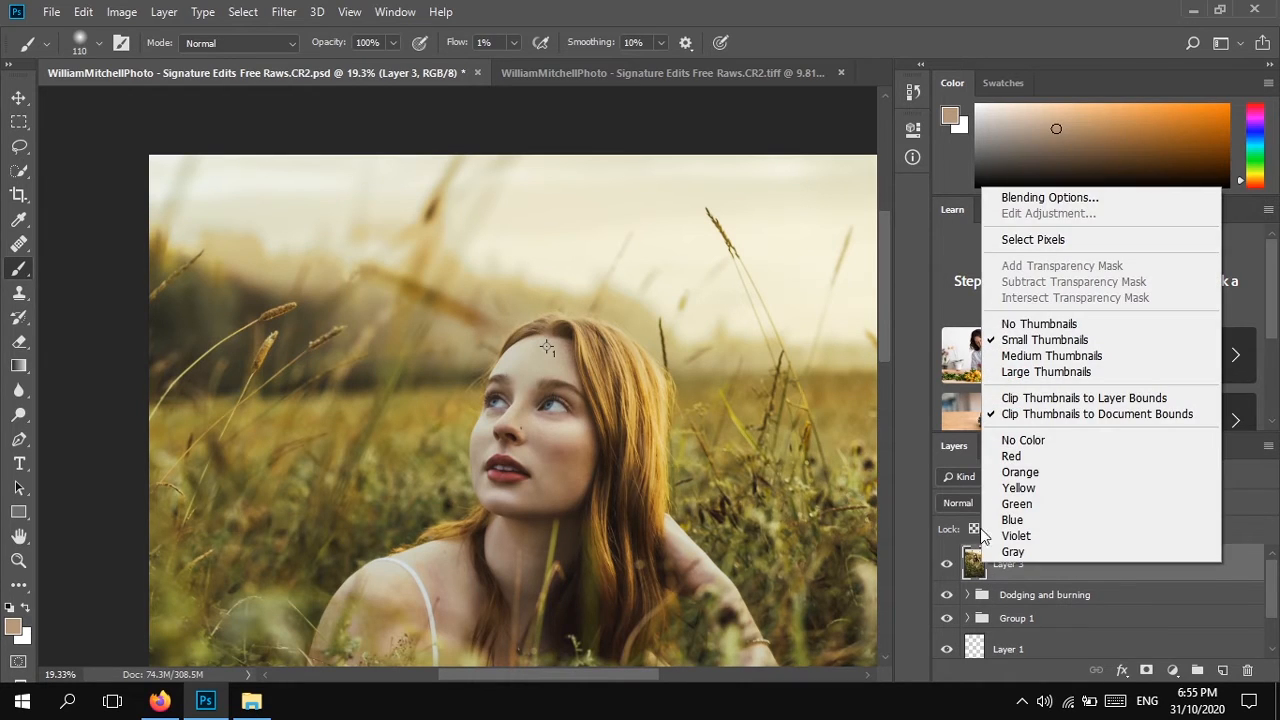
pyautogui.rightClick(1017, 574)
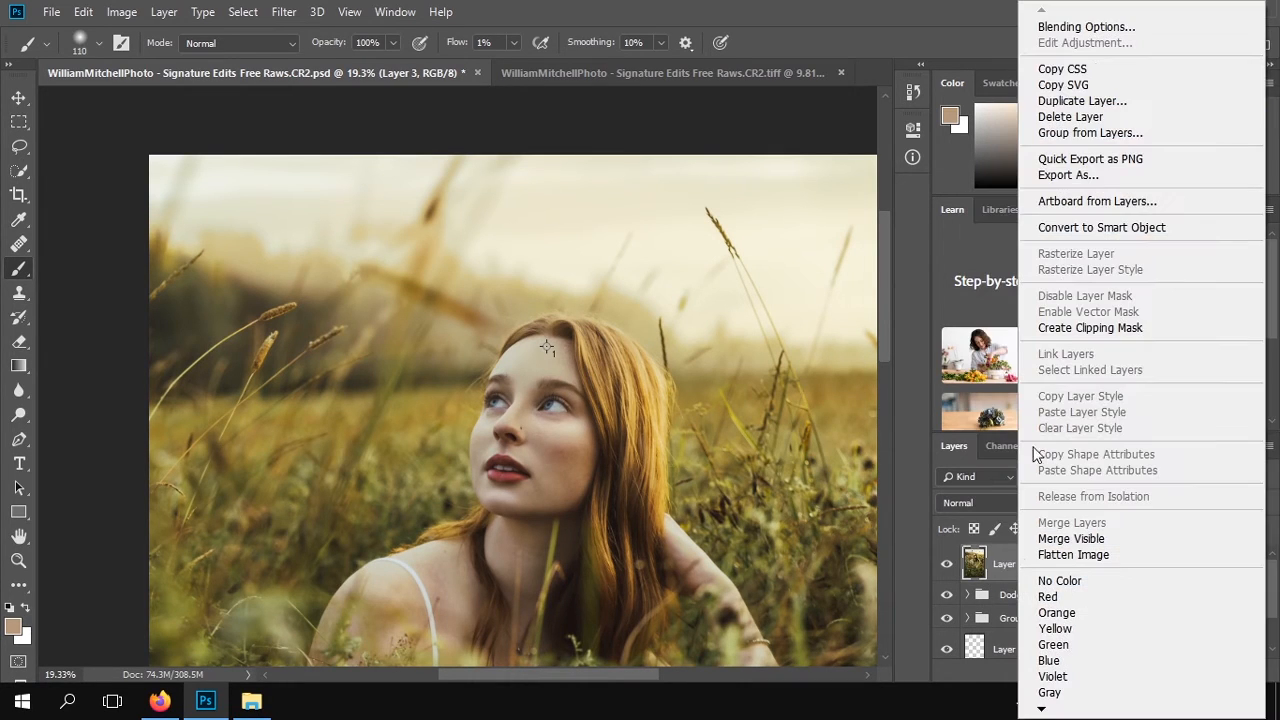
pyautogui.click(1080, 230)
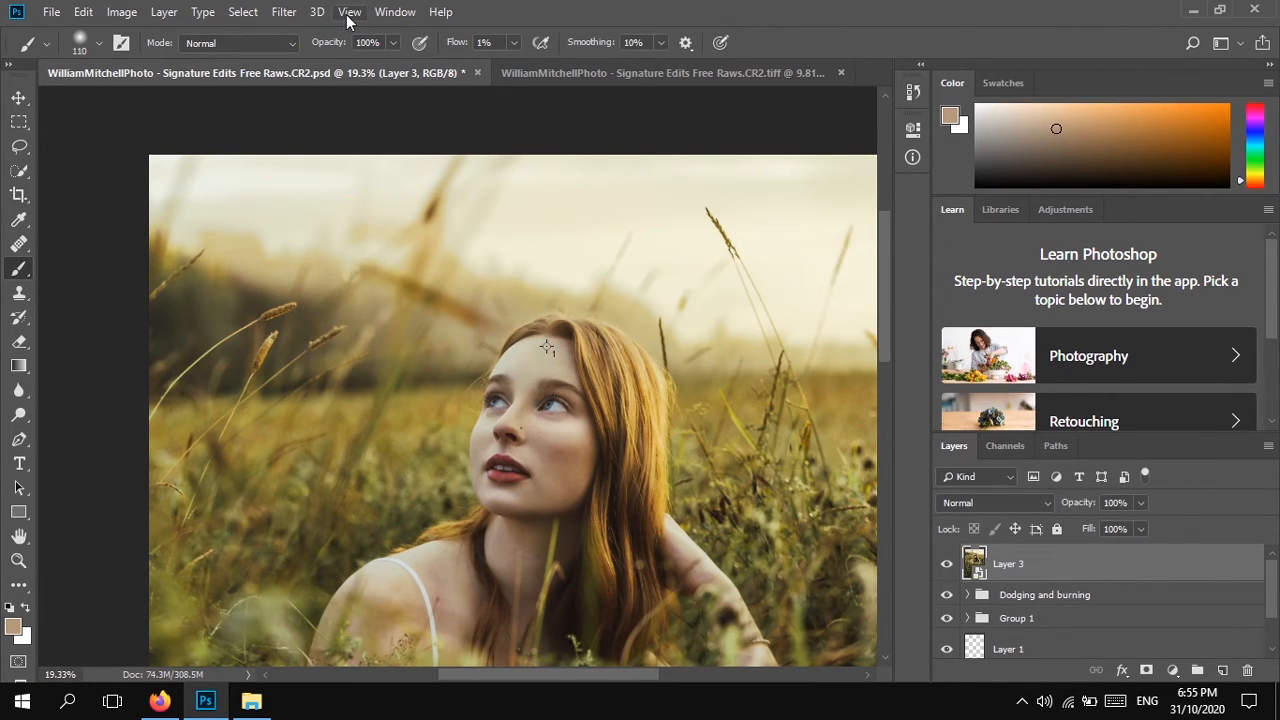
# Open the Liquify filter on Layer 3 and set the Forward Warp tool's pressure to 30
pyautogui.click(280, 14)
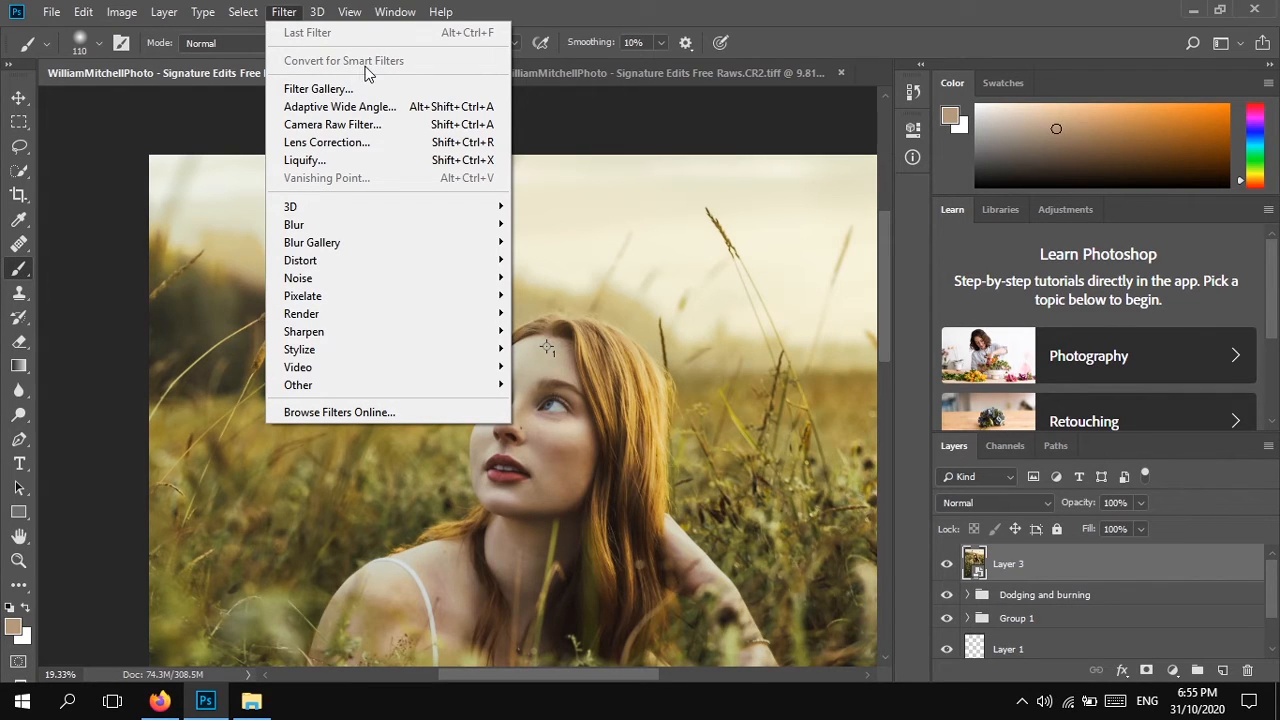
pyautogui.click(641, 382)
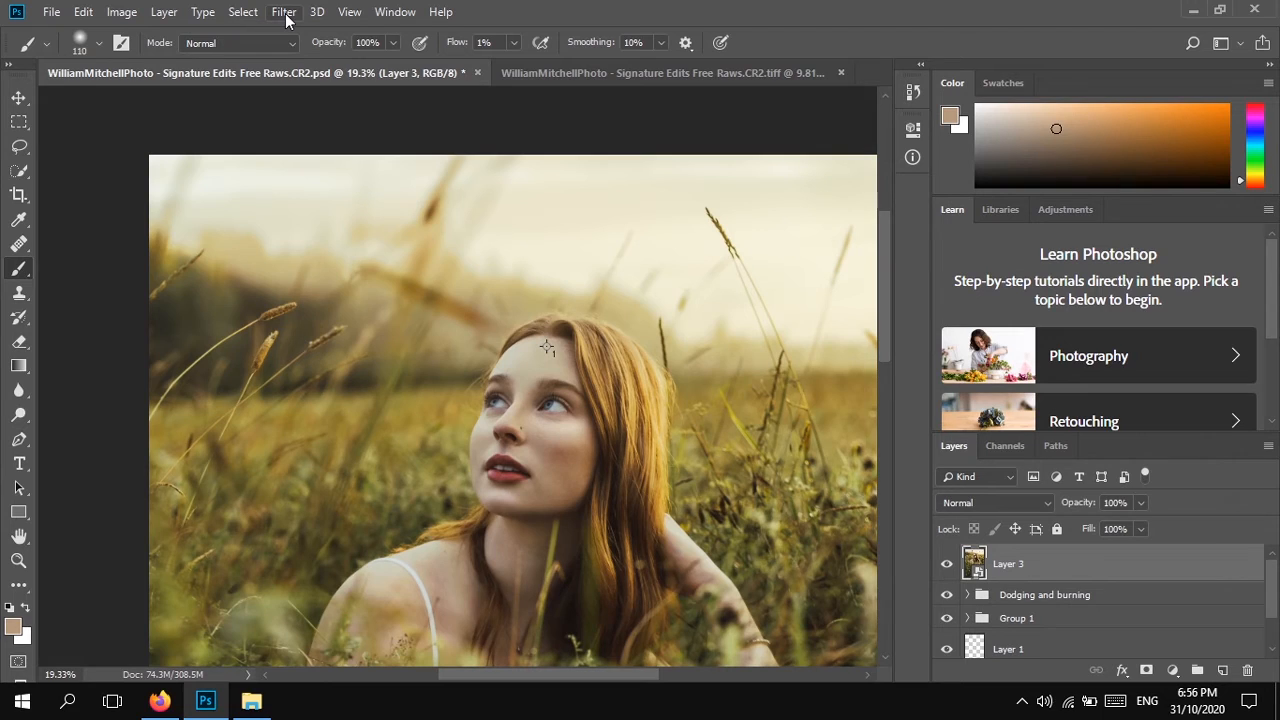
pyautogui.click(285, 14)
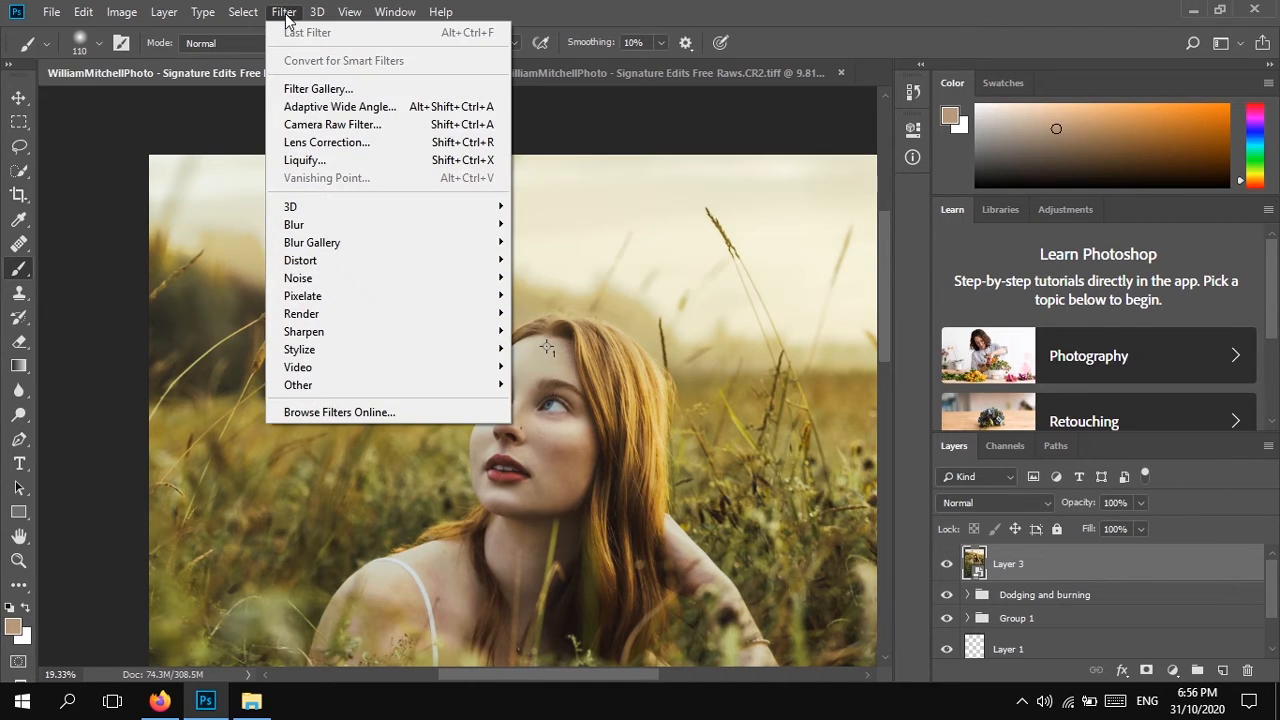
pyautogui.click(318, 161)
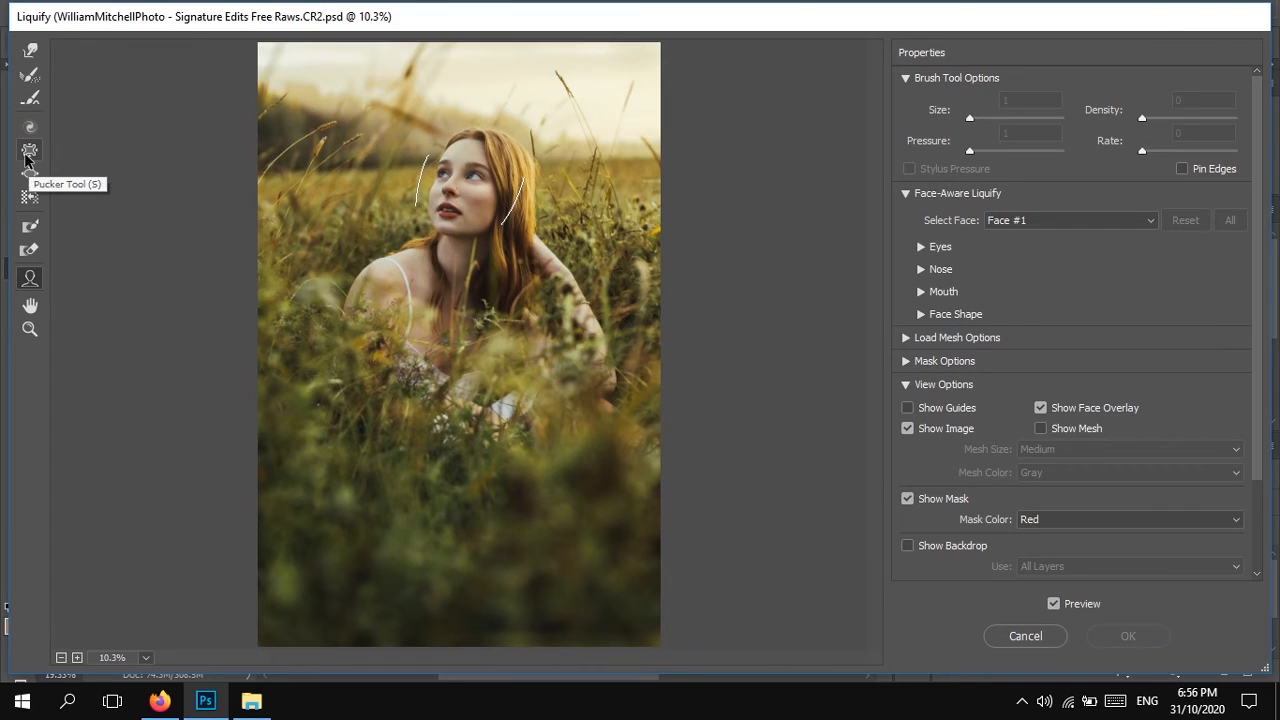
pyautogui.click(30, 55)
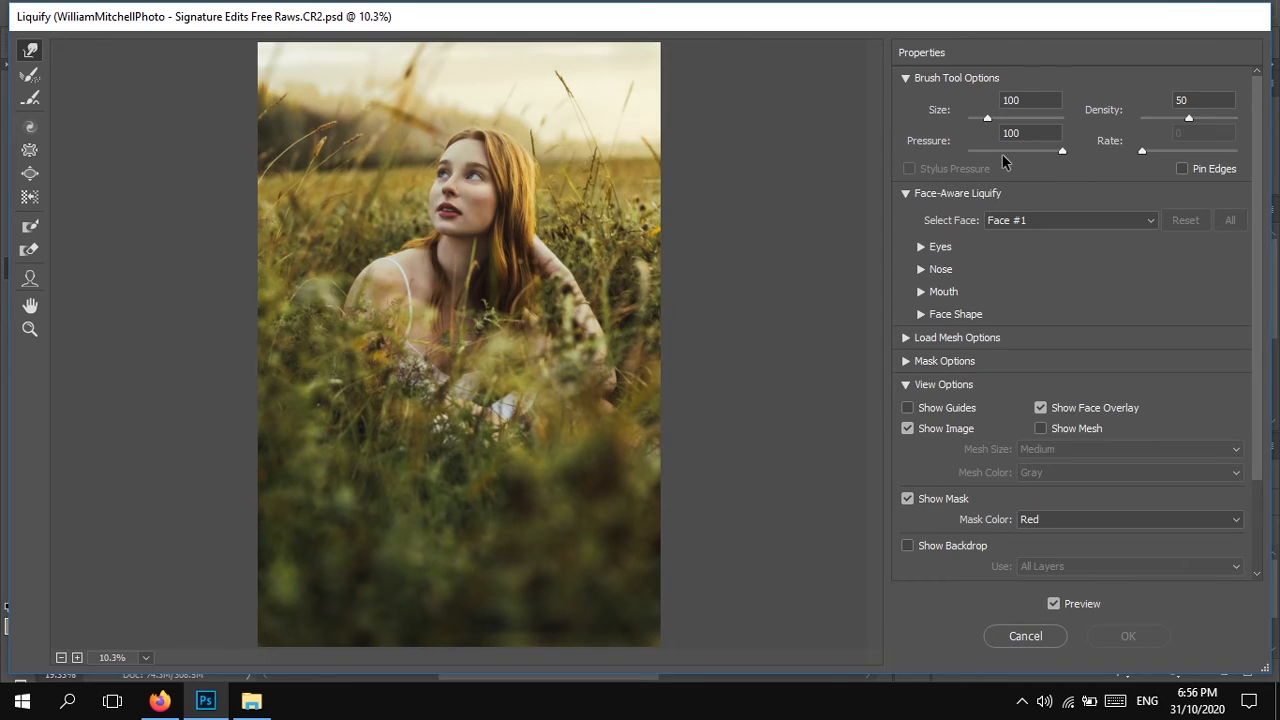
pyautogui.click(1003, 150)
pyautogui.moveTo(1023, 132); pyautogui.dragTo(962, 152)
pyautogui.write('30')
# Nudge the jawline upward and the outer cheek and chin inward with the Forward Warp brush, resizing it between 140 and 444
pyautogui.scroll(3, 444, 205)
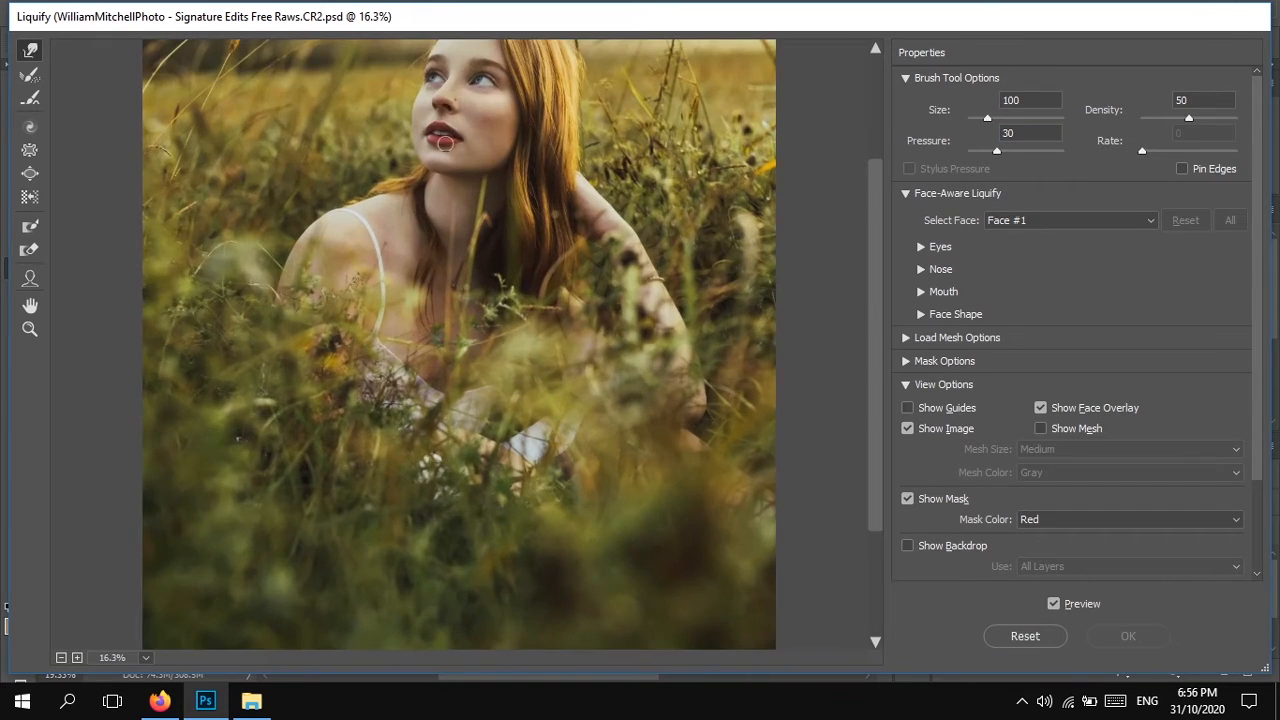
pyautogui.scroll(3, 450, 410)
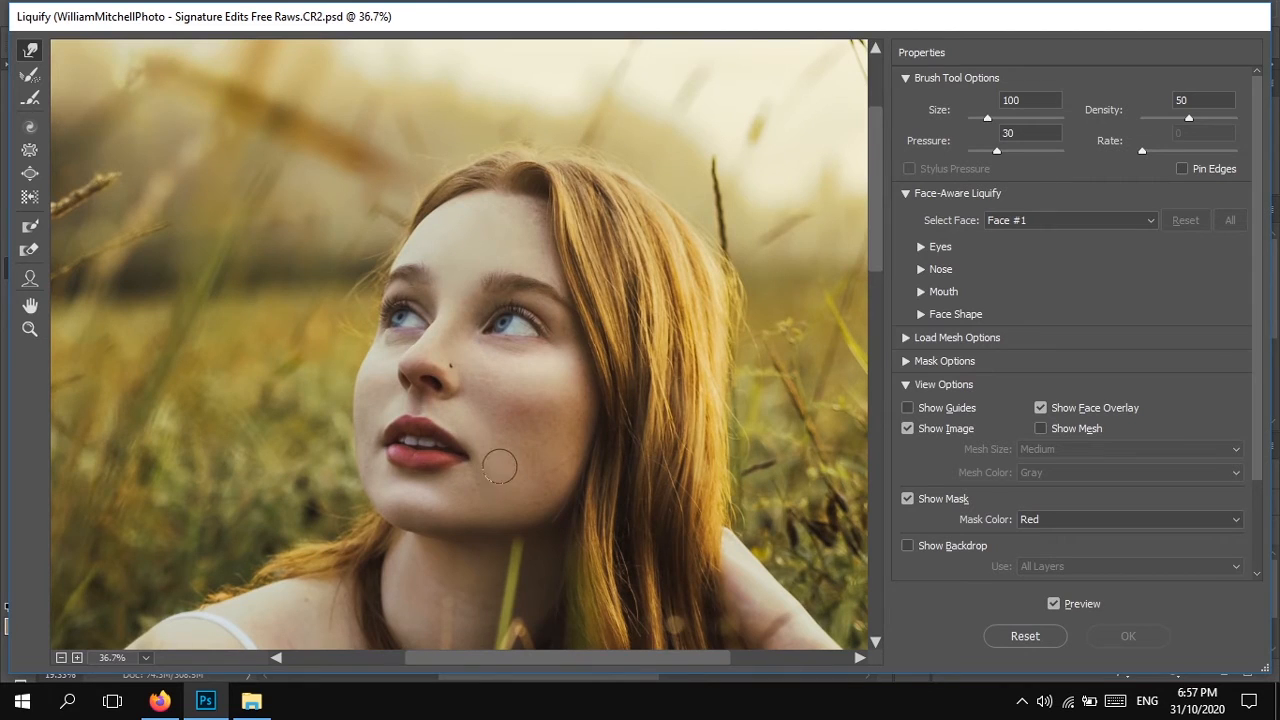
pyautogui.scroll(-5, 530, 466)
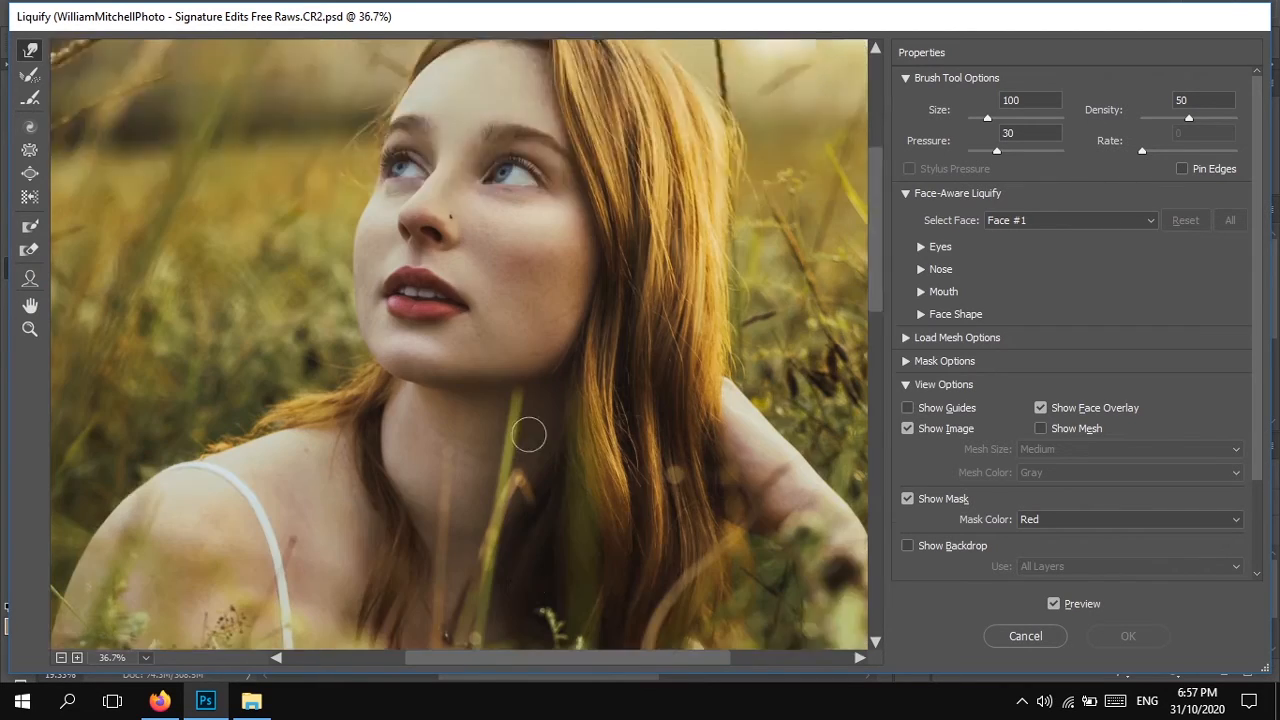
pyautogui.scroll(5, 480, 251)
pyautogui.scroll(1, 496, 323)
pyautogui.scroll(-1, 512, 422)
pyautogui.keyDown('alt'); pyautogui.rightClick(494, 432); pyautogui.keyUp('alt')
pyautogui.moveTo(518, 447)
pyautogui.mouseDown()
pyautogui.moveTo(563, 440)
pyautogui.moveTo(597, 462)
pyautogui.mouseUp()
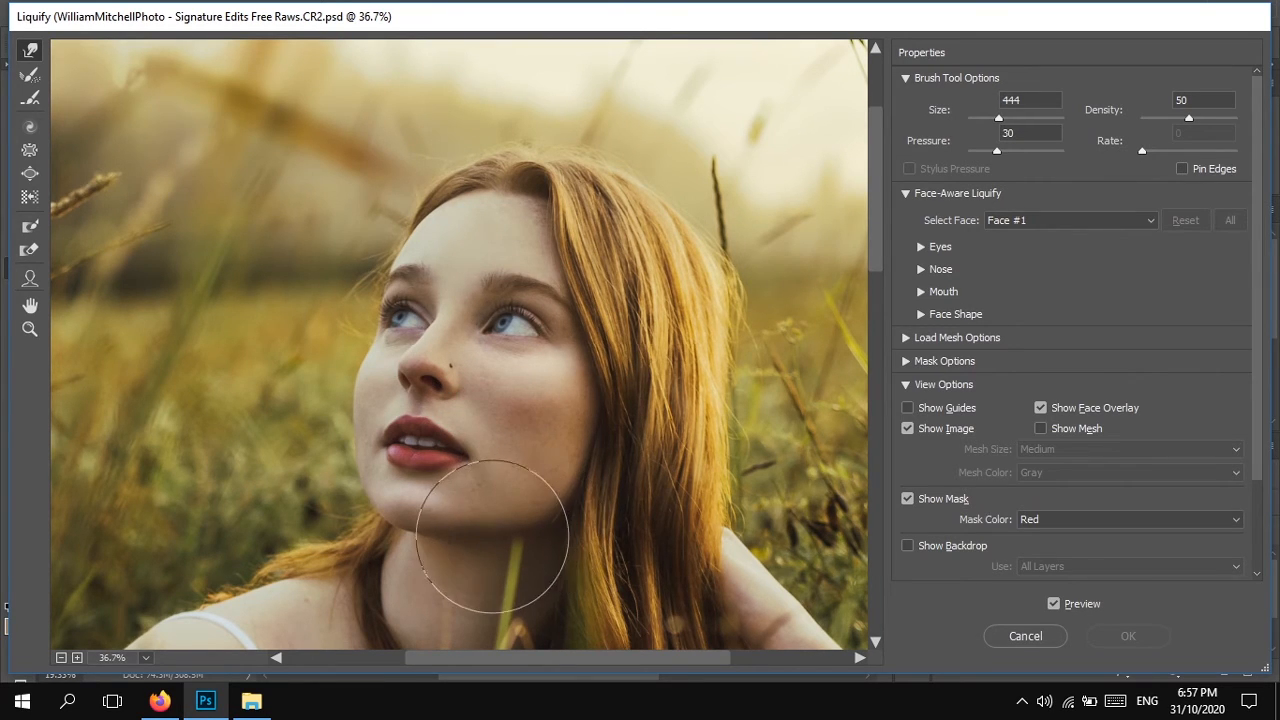
pyautogui.moveTo(498, 516); pyautogui.dragTo(496, 509)
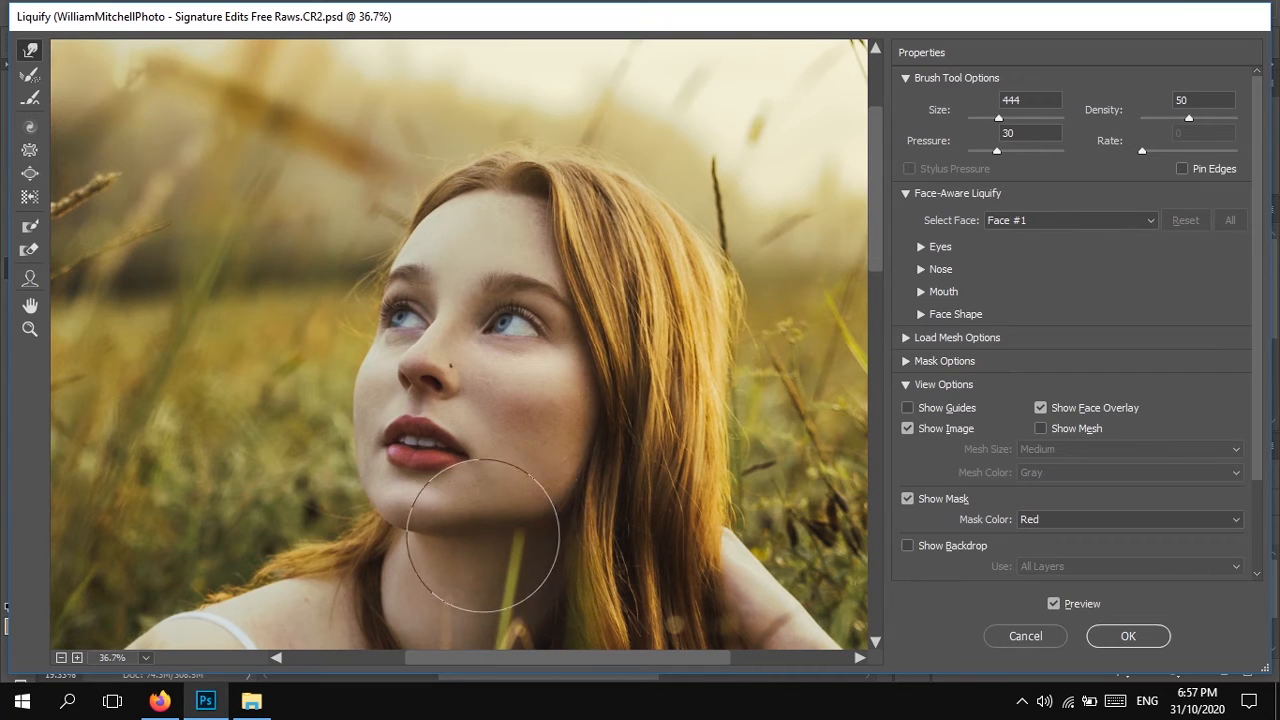
pyautogui.moveTo(408, 450); pyautogui.dragTo(327, 453)
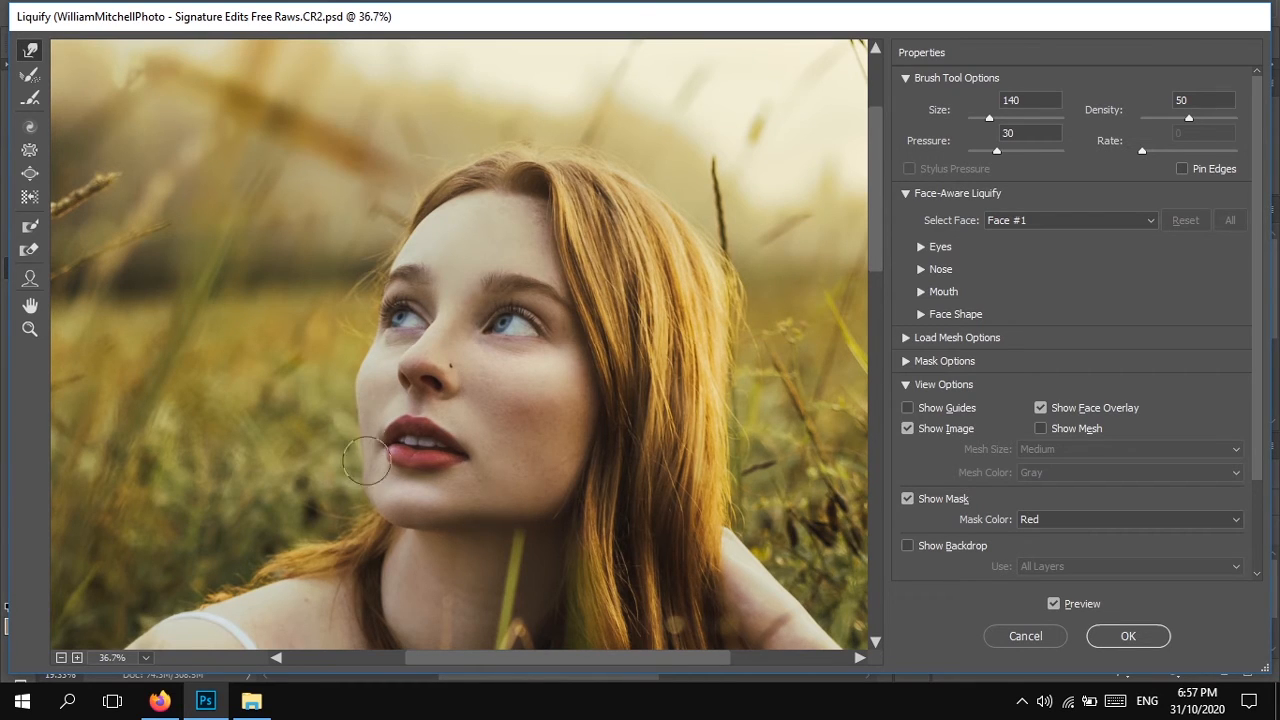
pyautogui.moveTo(403, 459); pyautogui.dragTo(452, 461)
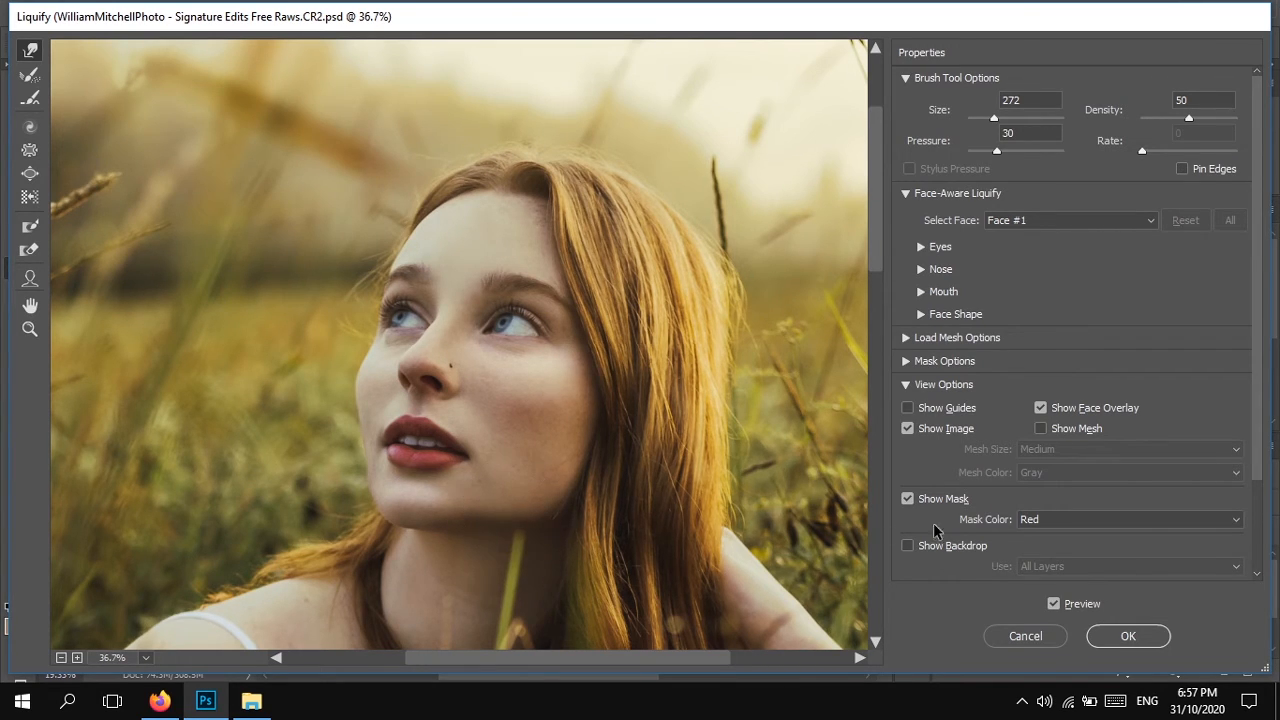
# Set the Liquify reconstruction amount to 90 and apply the filter to Layer 3, reopening and confirming it once more
pyautogui.scroll(-2, 1112, 358)
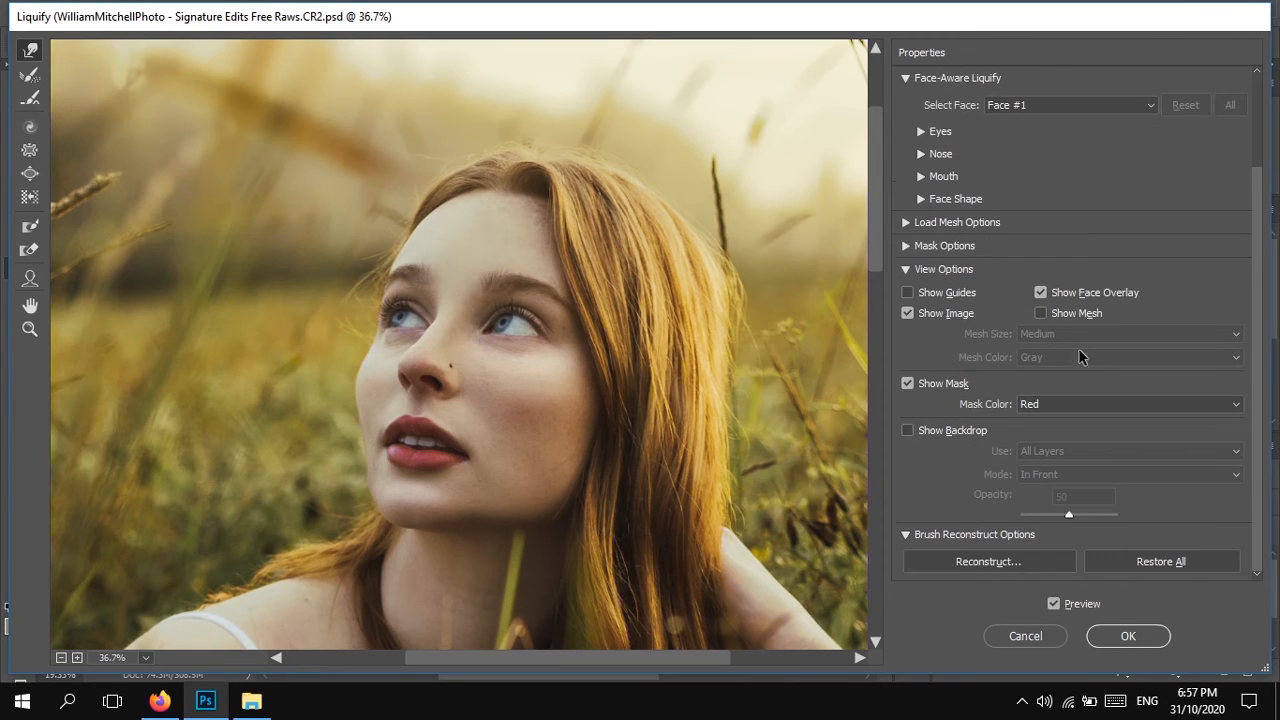
pyautogui.click(990, 563)
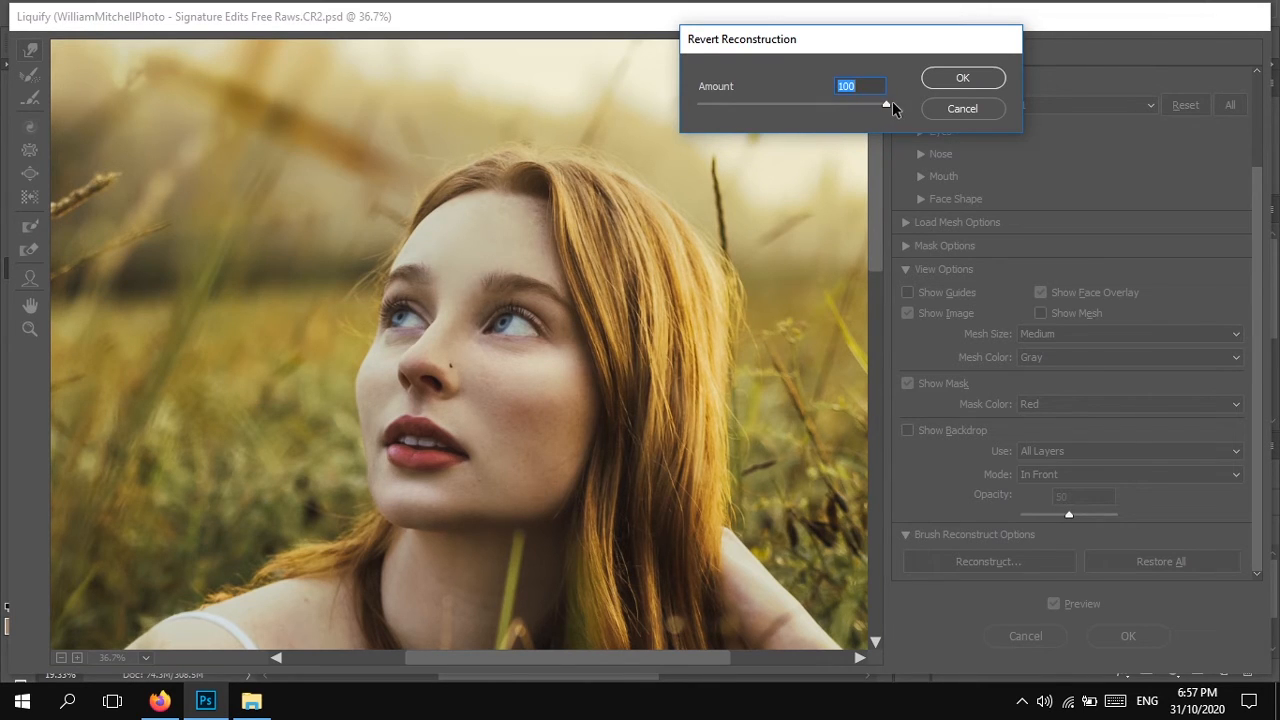
pyautogui.click(779, 105)
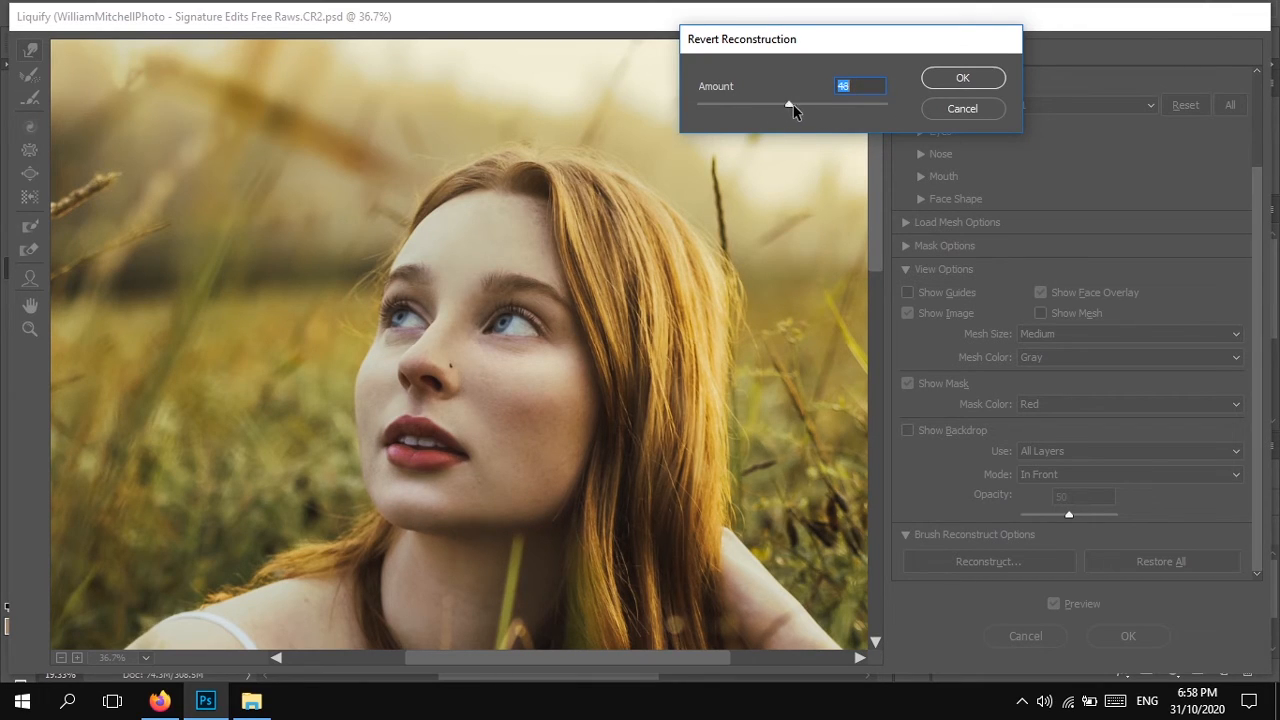
pyautogui.moveTo(862, 105)
pyautogui.mouseDown()
pyautogui.moveTo(816, 105)
pyautogui.moveTo(853, 112)
pyautogui.mouseUp()
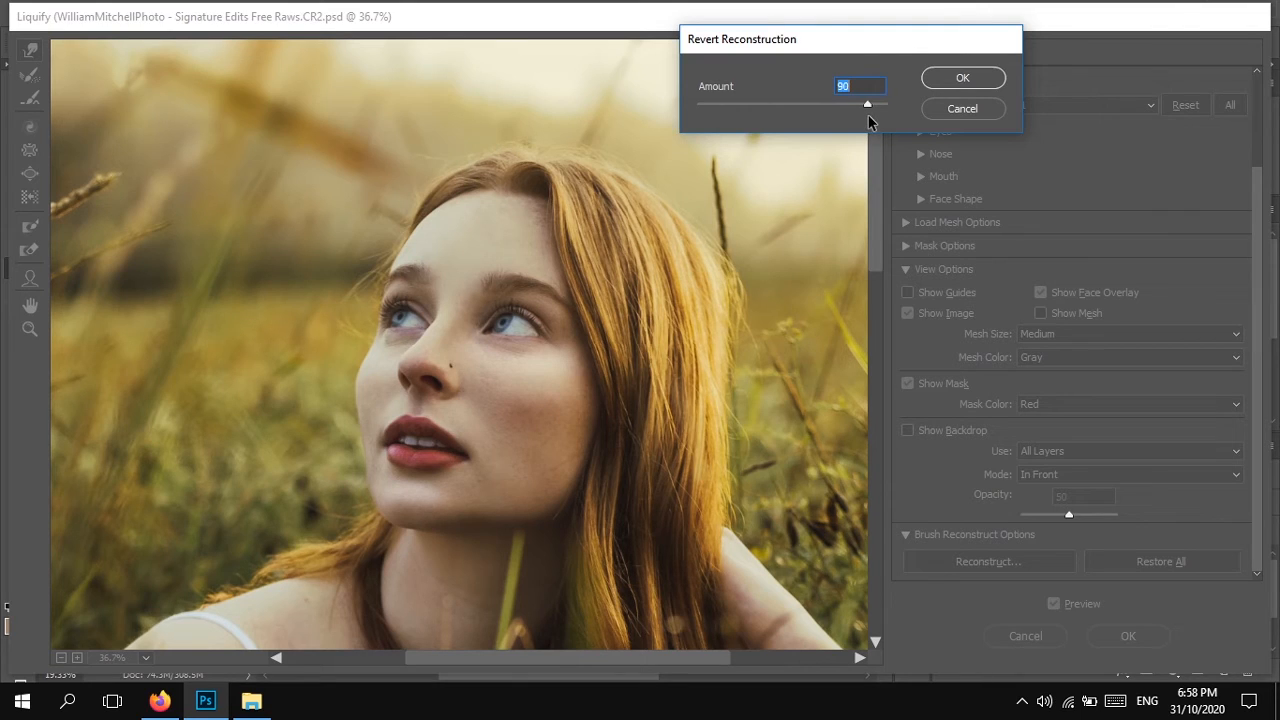
pyautogui.click(974, 83)
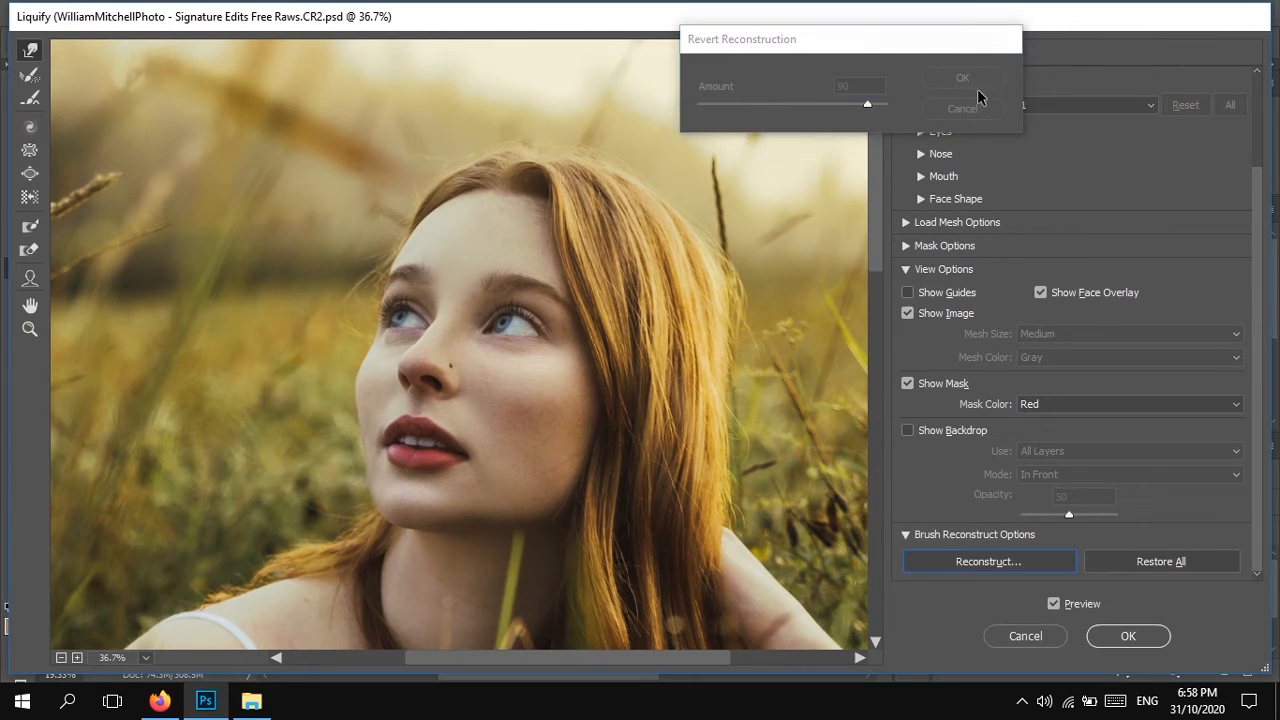
pyautogui.click(1113, 640)
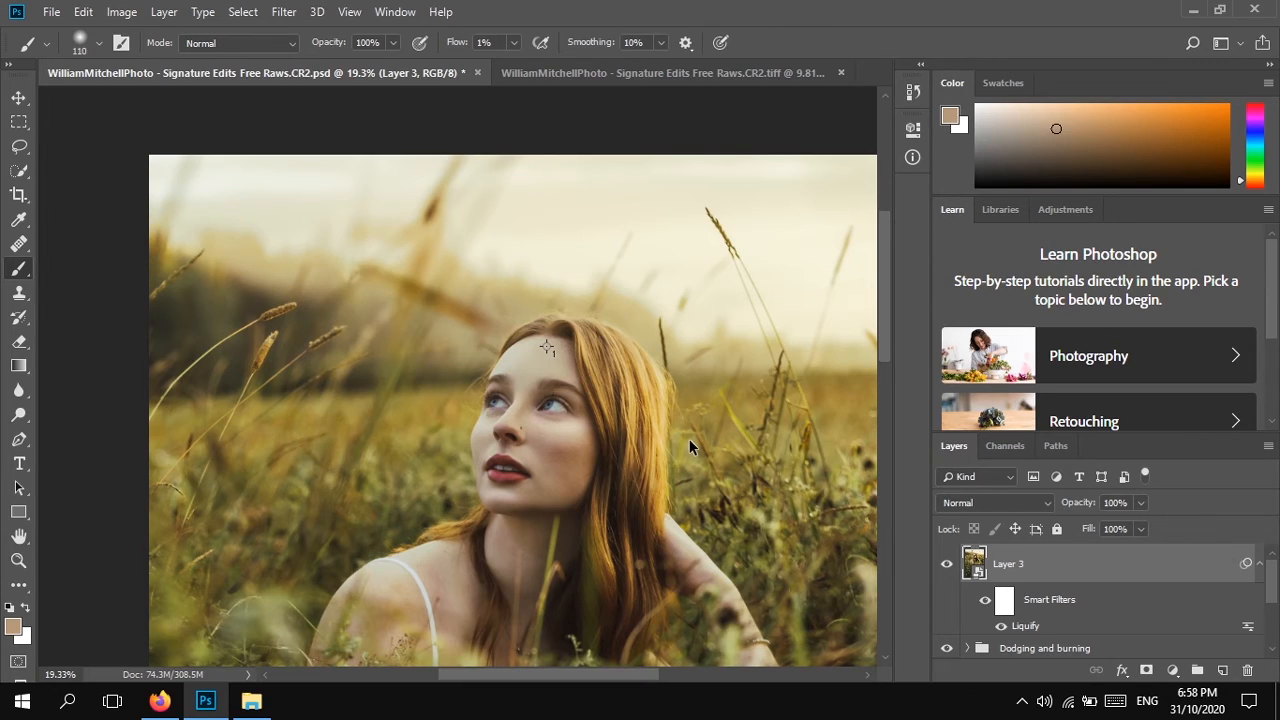
pyautogui.hotkey('ctrl', 'shift', 'x')
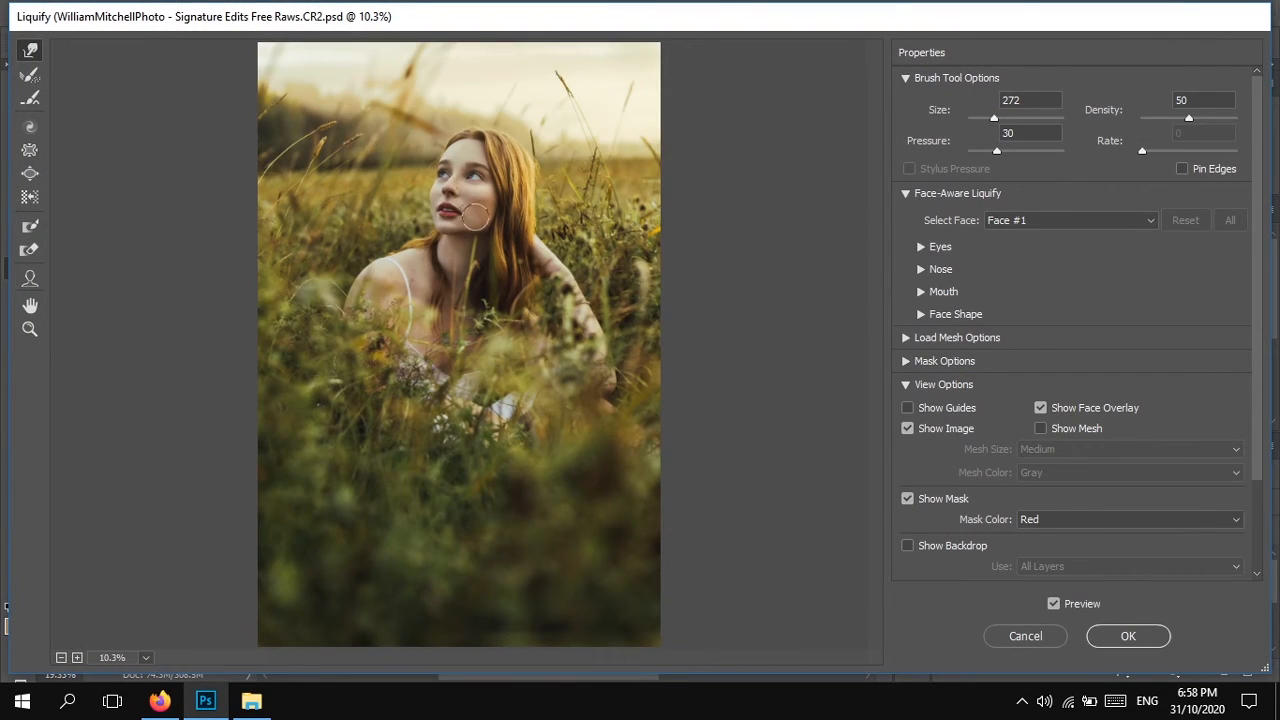
pyautogui.click(1130, 637)
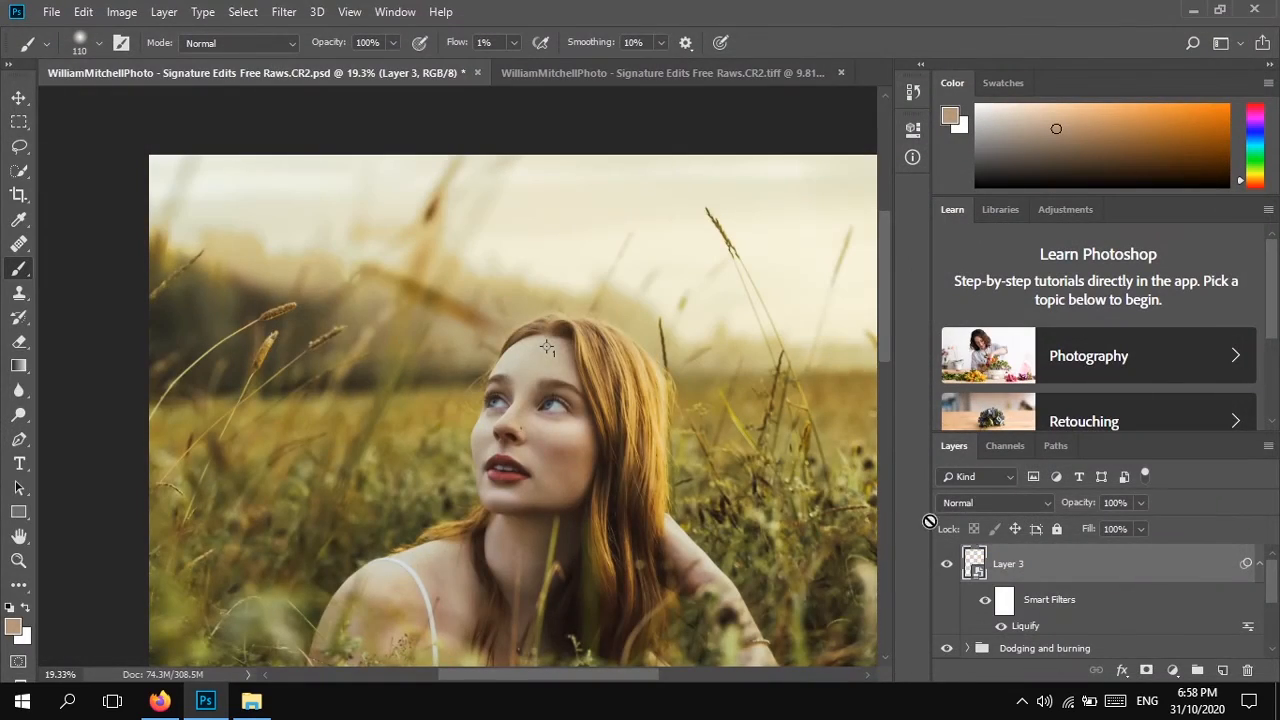
# Compare the whole portrait with the liquified Layer 3 hidden and shown
pyautogui.scroll(-3, 656, 478)
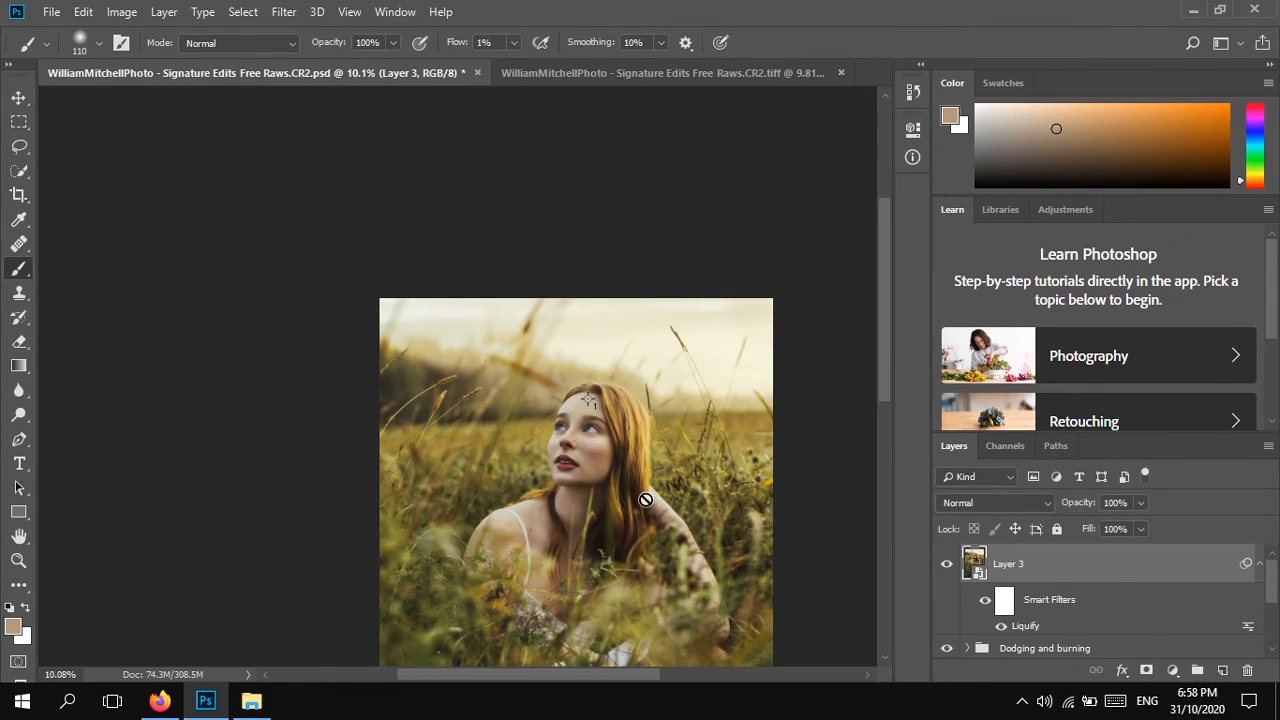
pyautogui.scroll(-1, 660, 480)
pyautogui.scroll(-1, 663, 475)
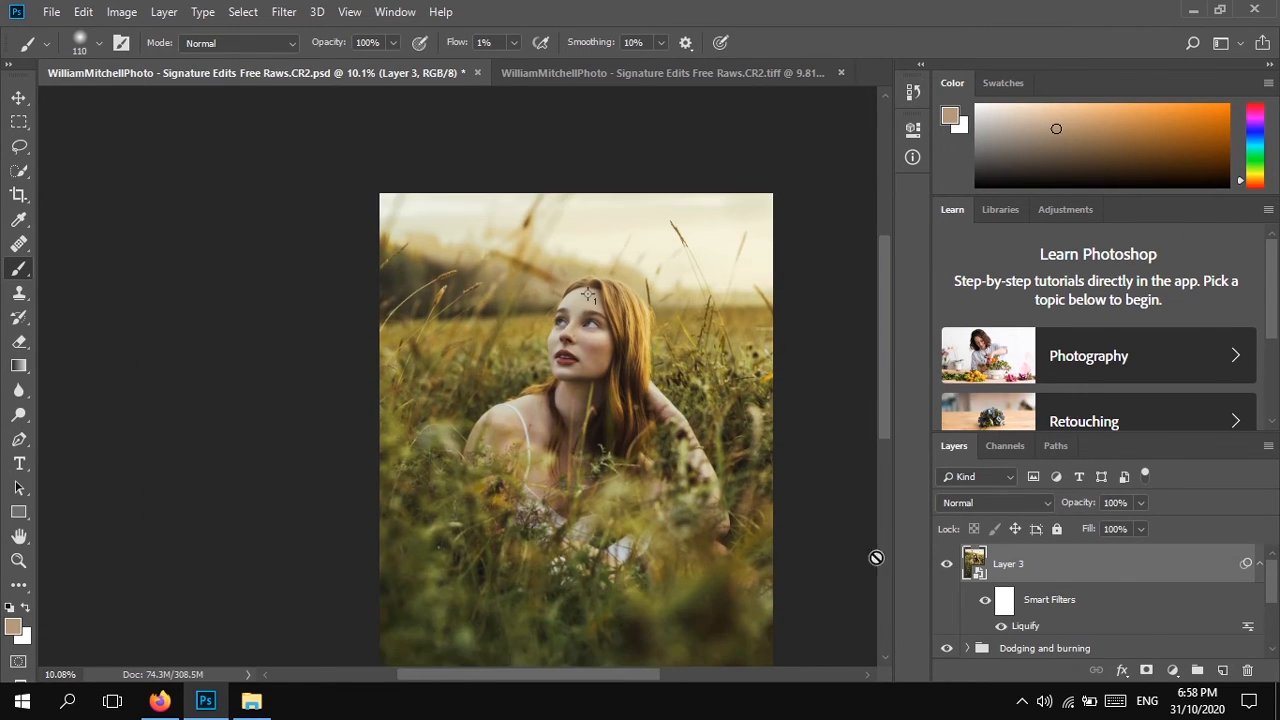
pyautogui.click(947, 564)
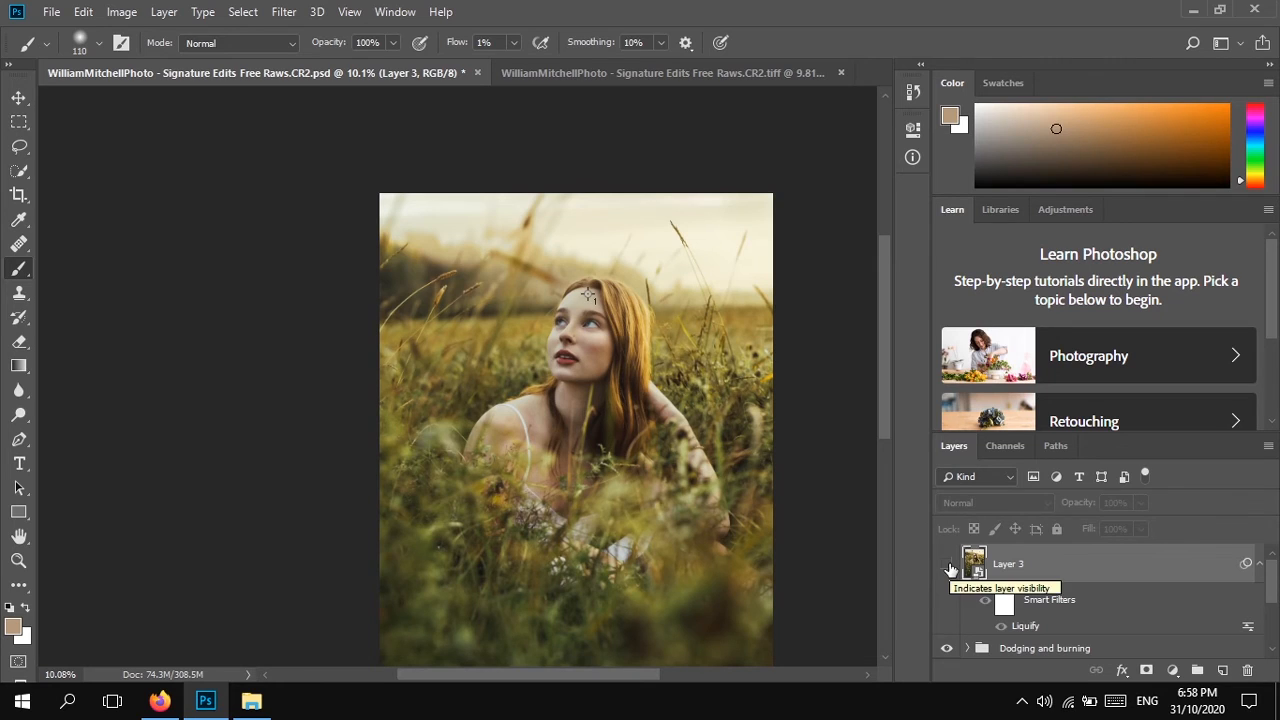
pyautogui.click(947, 564)
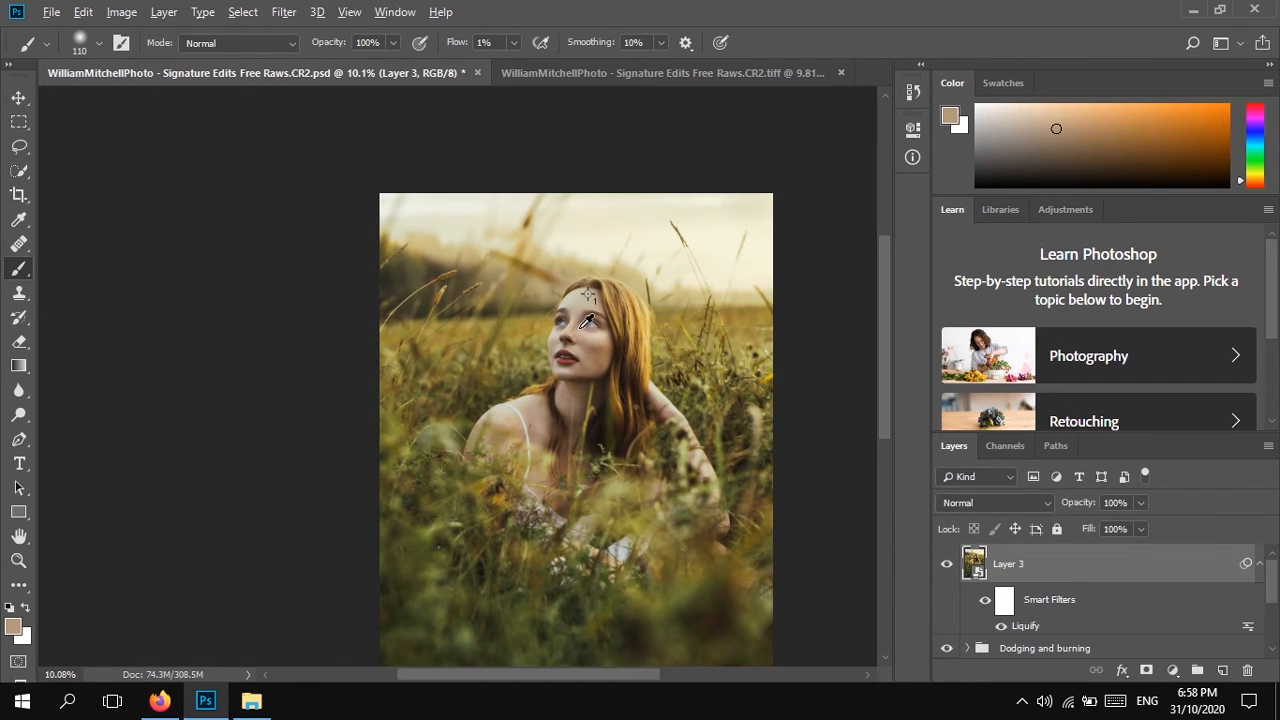
# Stamp all visible layers into a new top layer and add a Curves adjustment layer above it
pyautogui.scroll(3, 589, 329)
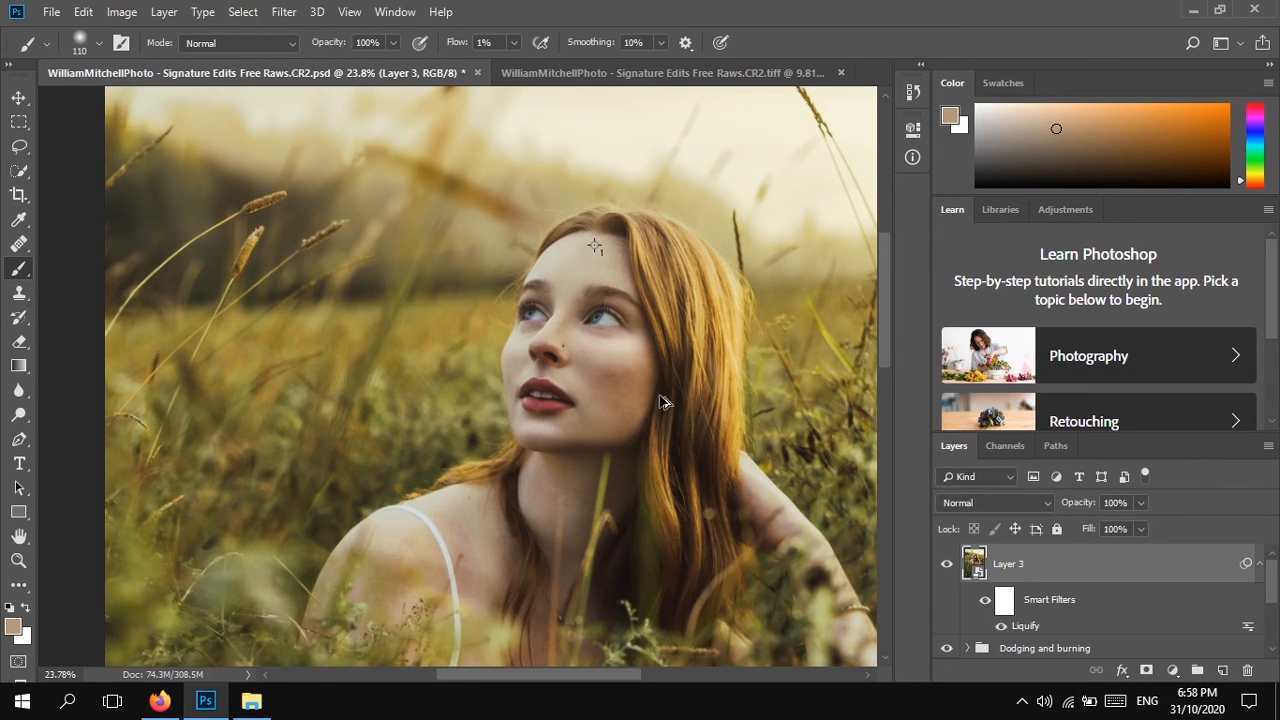
pyautogui.hotkey('ctrl', 'shift', 'alt', 'e')
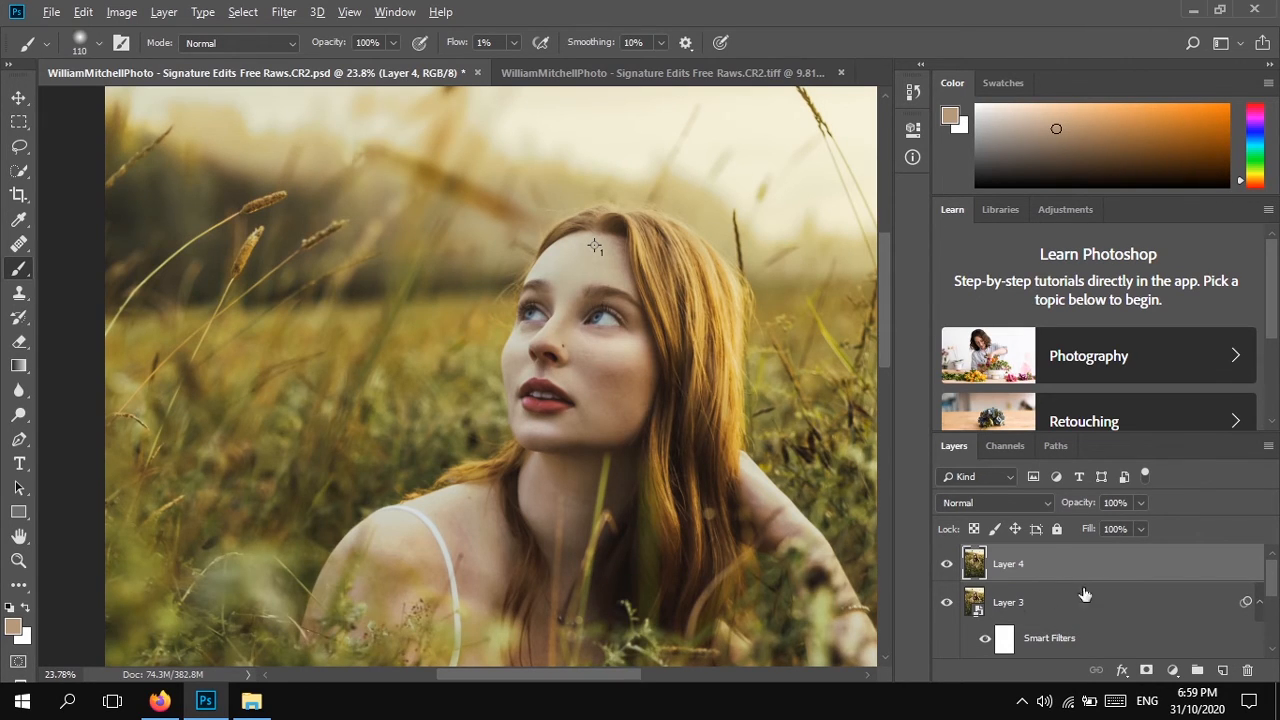
pyautogui.click(1174, 671)
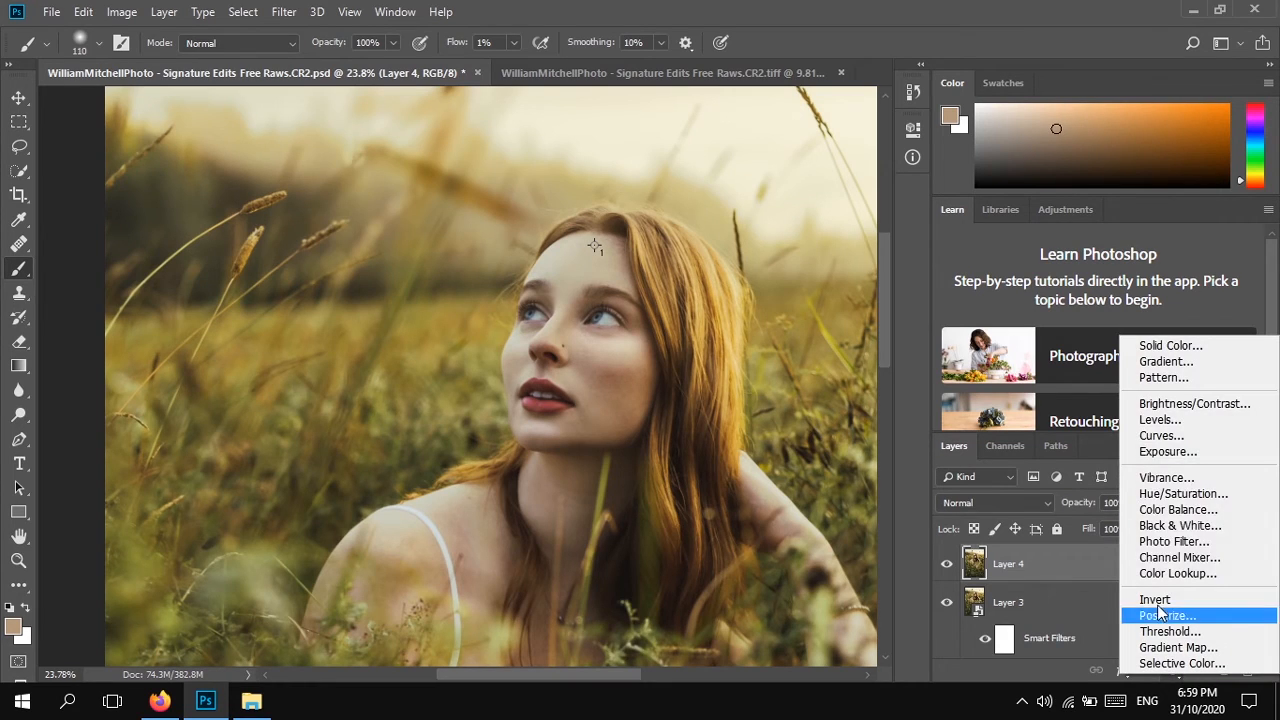
pyautogui.click(1160, 438)
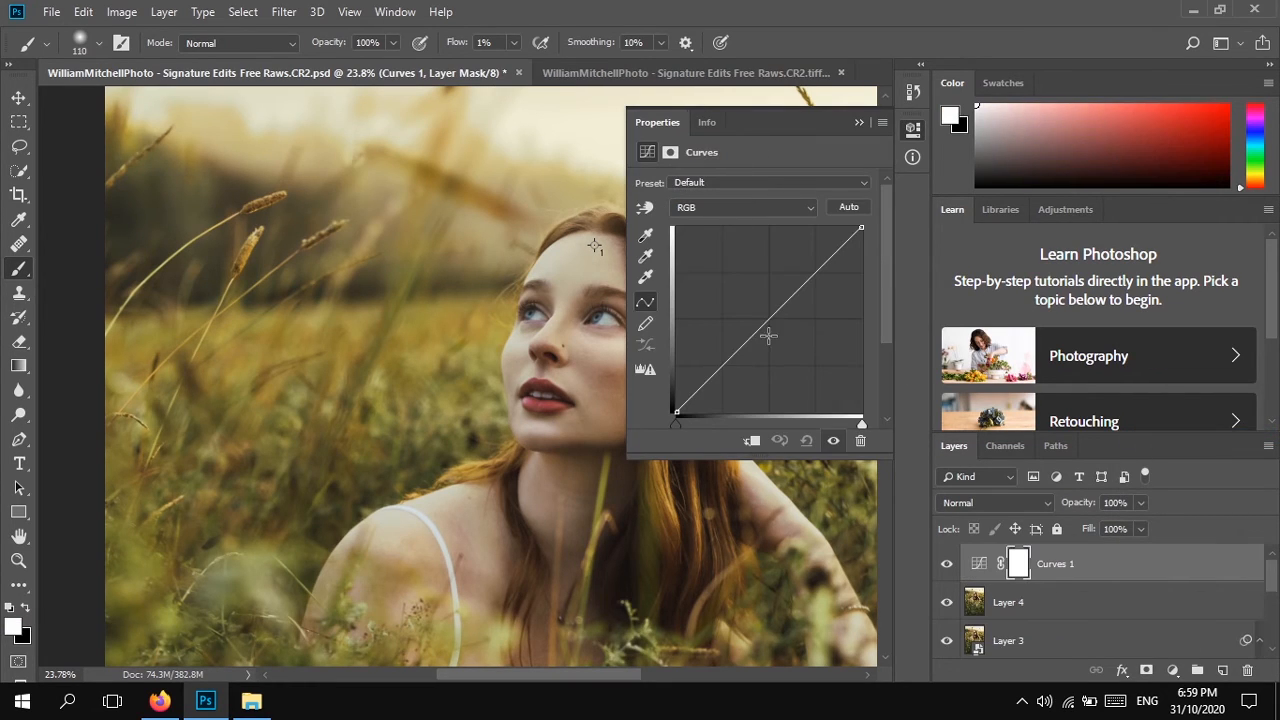
# Raise the midpoint of the RGB curve to brighten the eyes and invert the Curves 1 mask to black
pyautogui.moveTo(774, 319); pyautogui.dragTo(764, 312)
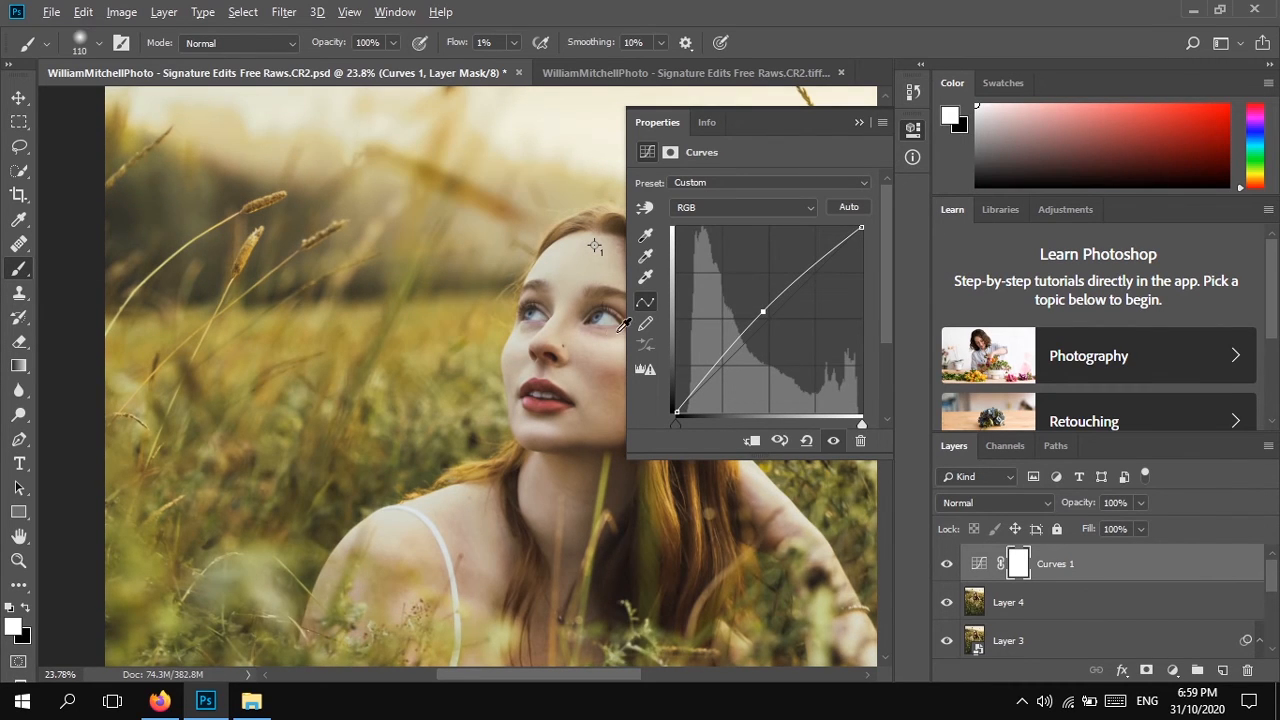
pyautogui.scroll(6, 607, 302)
pyautogui.scroll(2, 607, 302)
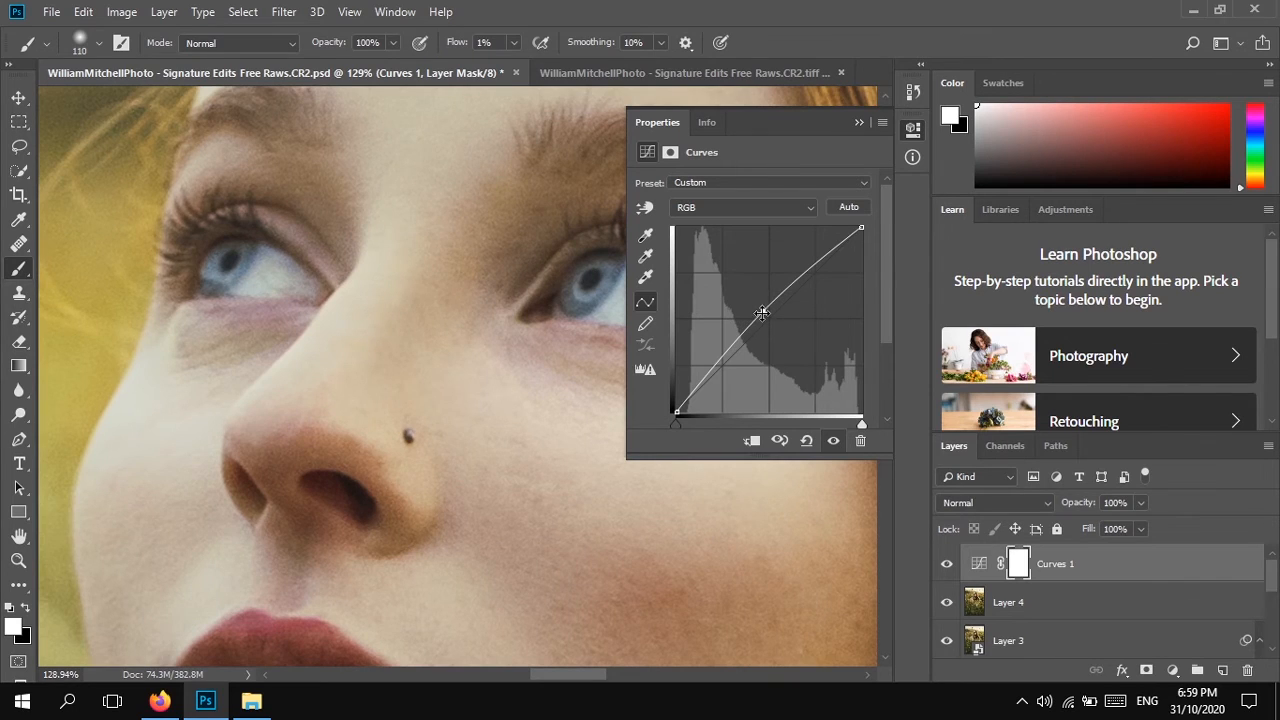
pyautogui.moveTo(763, 315); pyautogui.dragTo(759, 304)
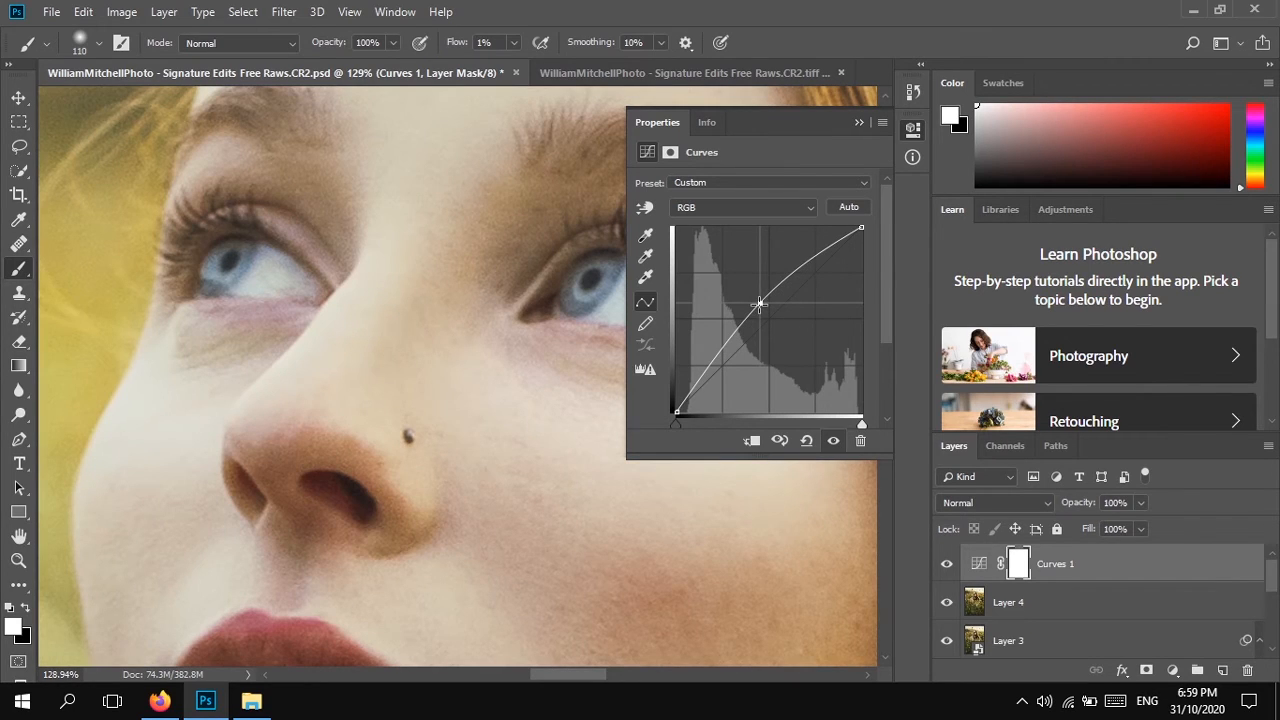
pyautogui.click(858, 122)
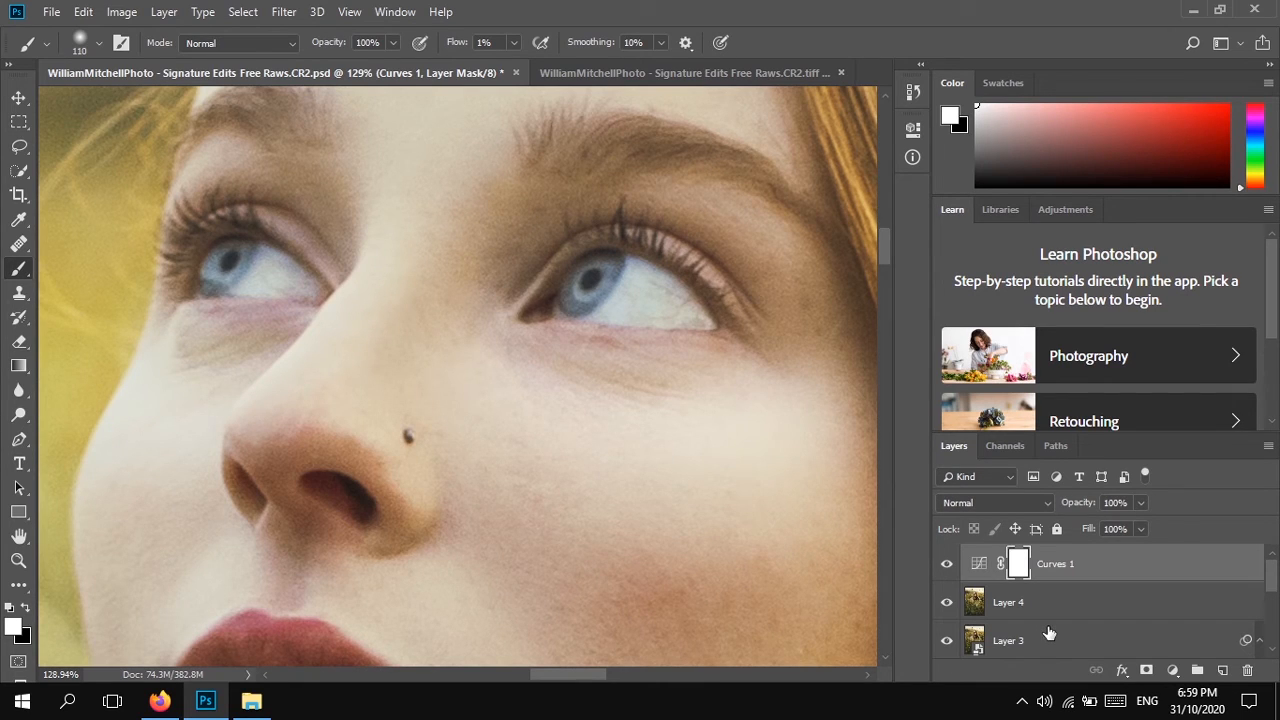
pyautogui.hotkey('ctrl', 'i')
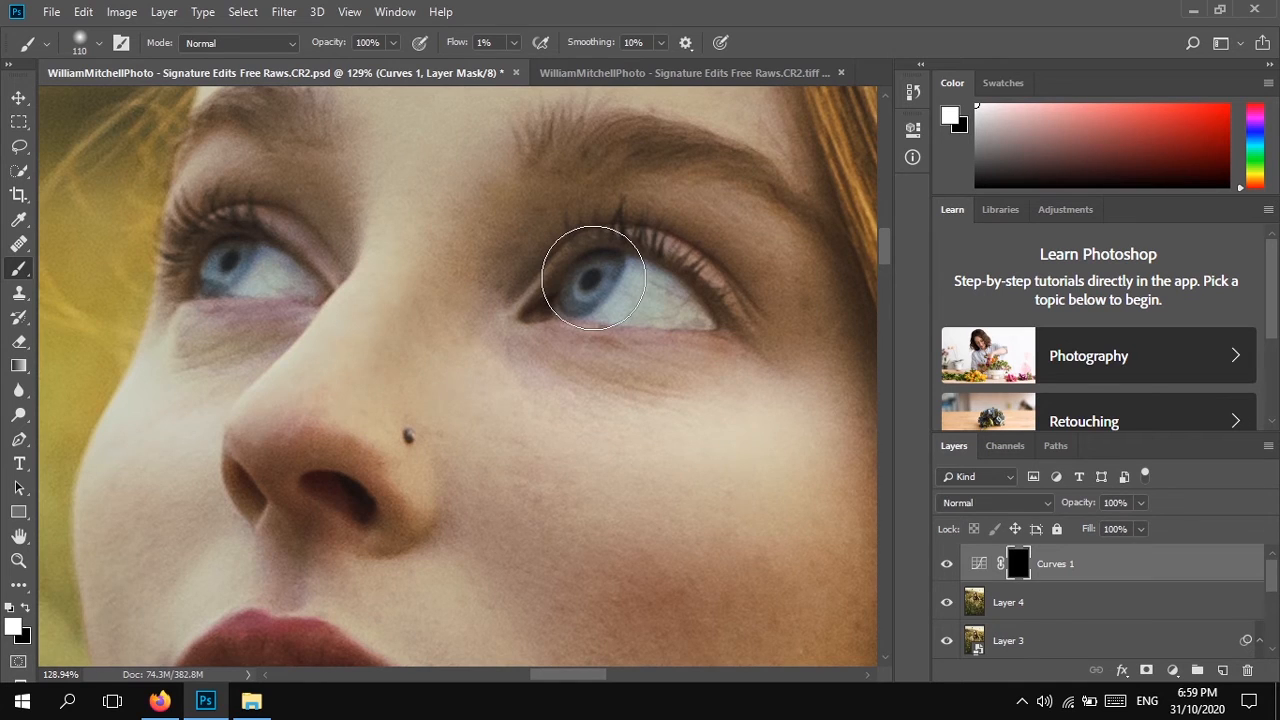
# Raise the Brush tool's flow to 100%
pyautogui.scroll(3, 600, 290)
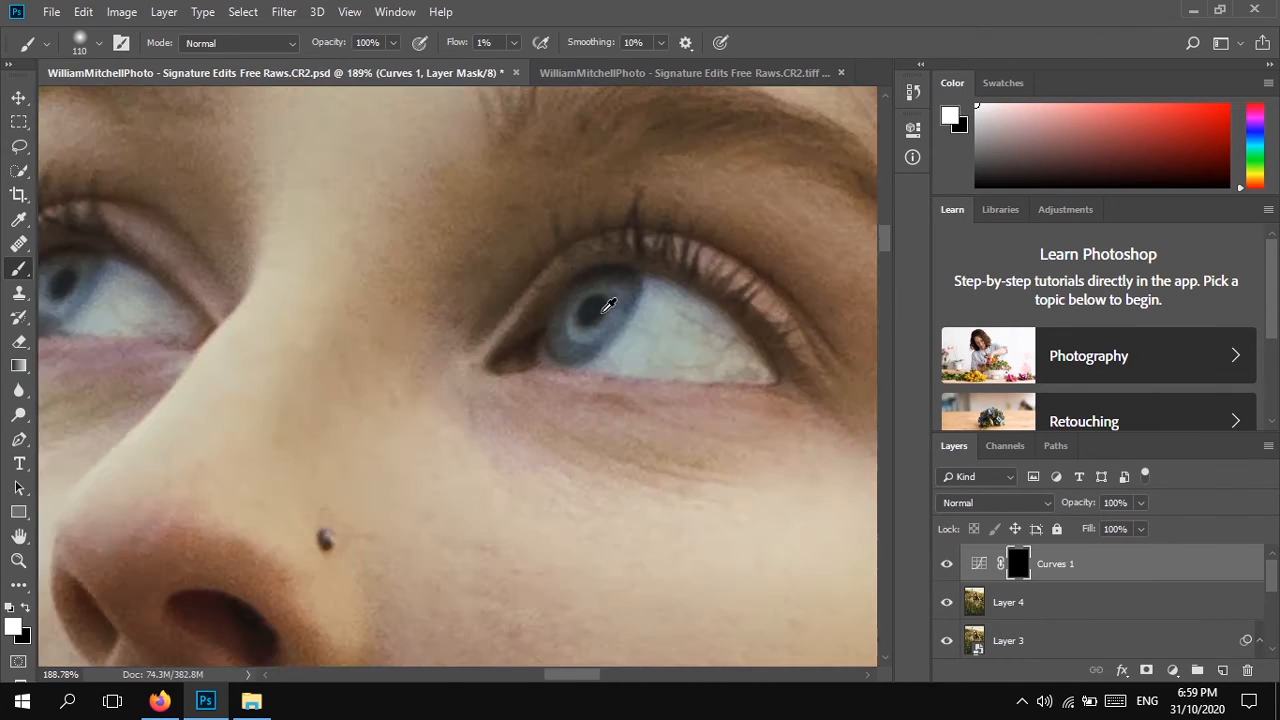
pyautogui.scroll(-2, 608, 304)
pyautogui.scroll(-2, 608, 304)
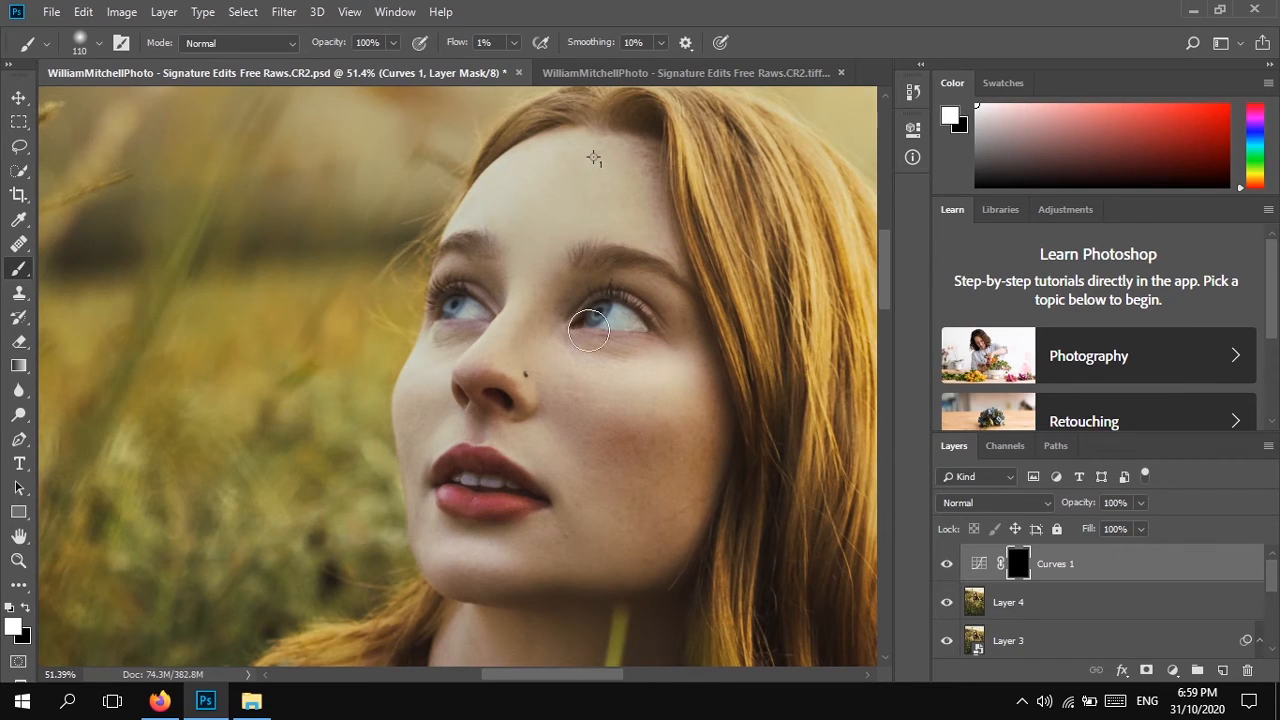
pyautogui.moveTo(451, 48); pyautogui.dragTo(535, 60)
# Sketch a white eye outline on the forehead on a new layer with a 44 px brush, undoing the first brown stroke
pyautogui.click(1222, 672)
pyautogui.moveTo(519, 274); pyautogui.dragTo(500, 271)
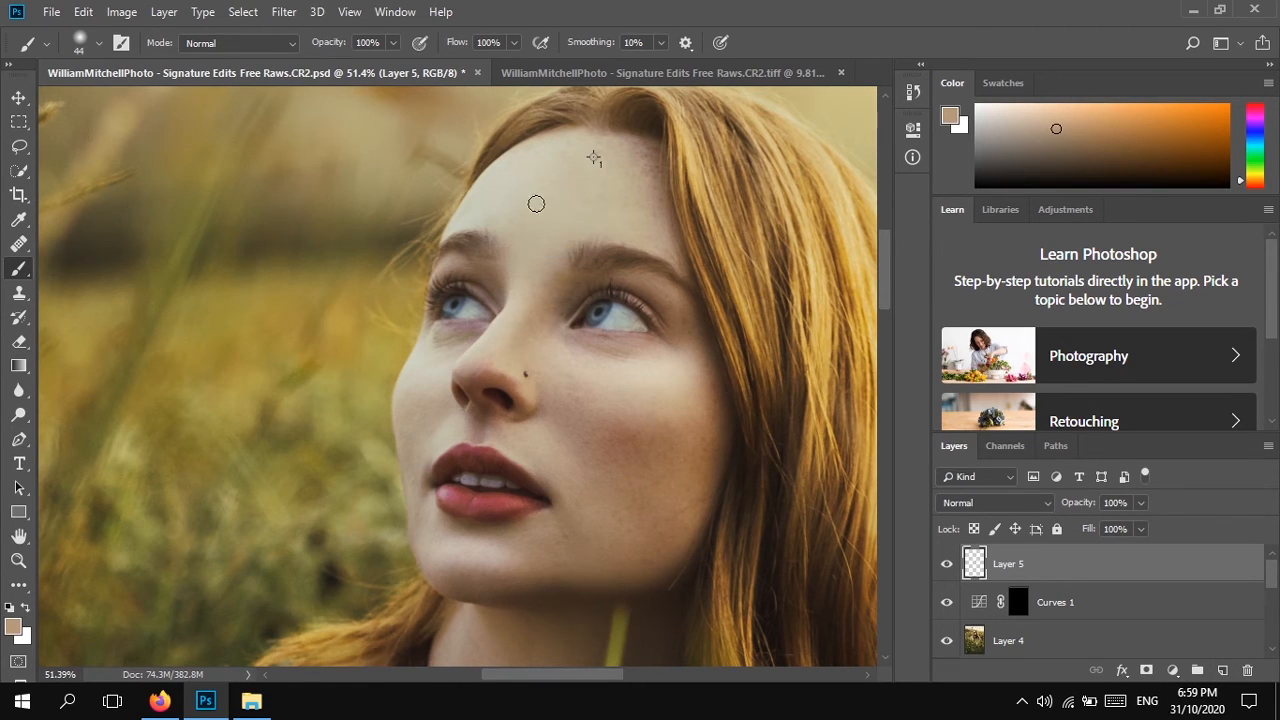
pyautogui.moveTo(545, 177); pyautogui.dragTo(574, 207)
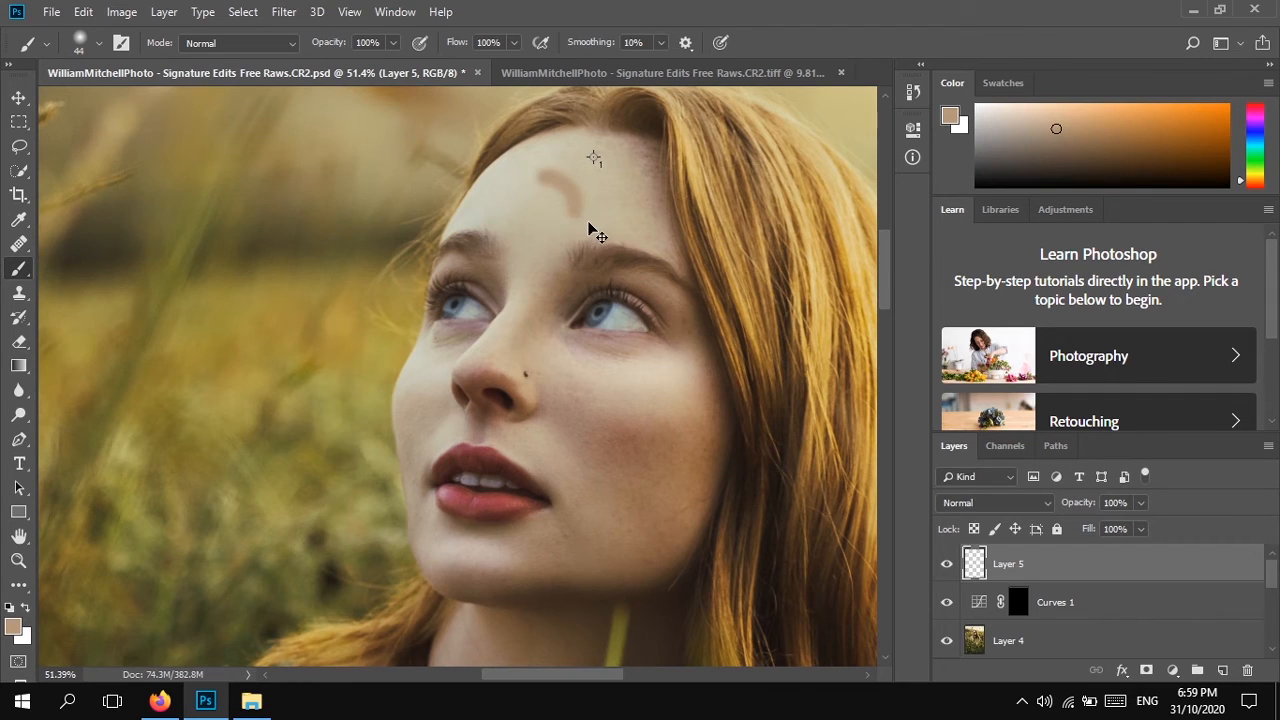
pyautogui.hotkey('ctrl', 'z')
pyautogui.press('d')
pyautogui.press('x')
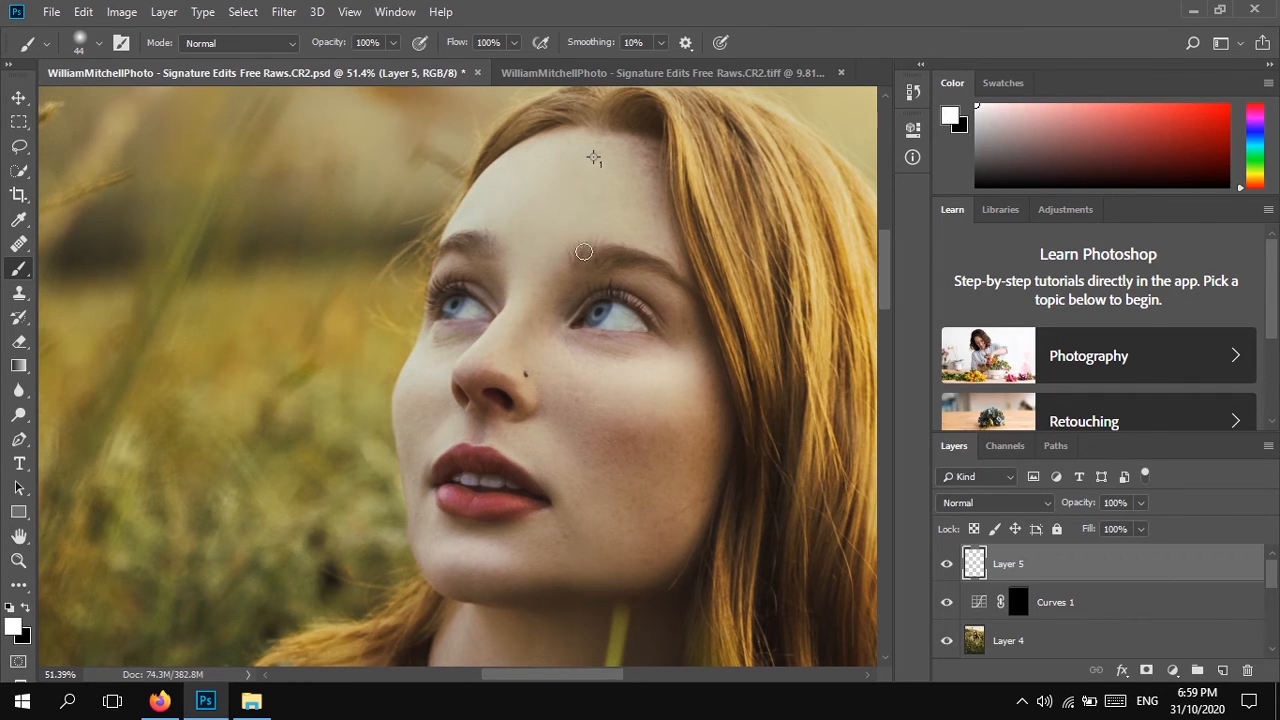
pyautogui.moveTo(527, 180)
pyautogui.mouseDown()
pyautogui.moveTo(568, 205)
pyautogui.moveTo(562, 235)
pyautogui.mouseUp()
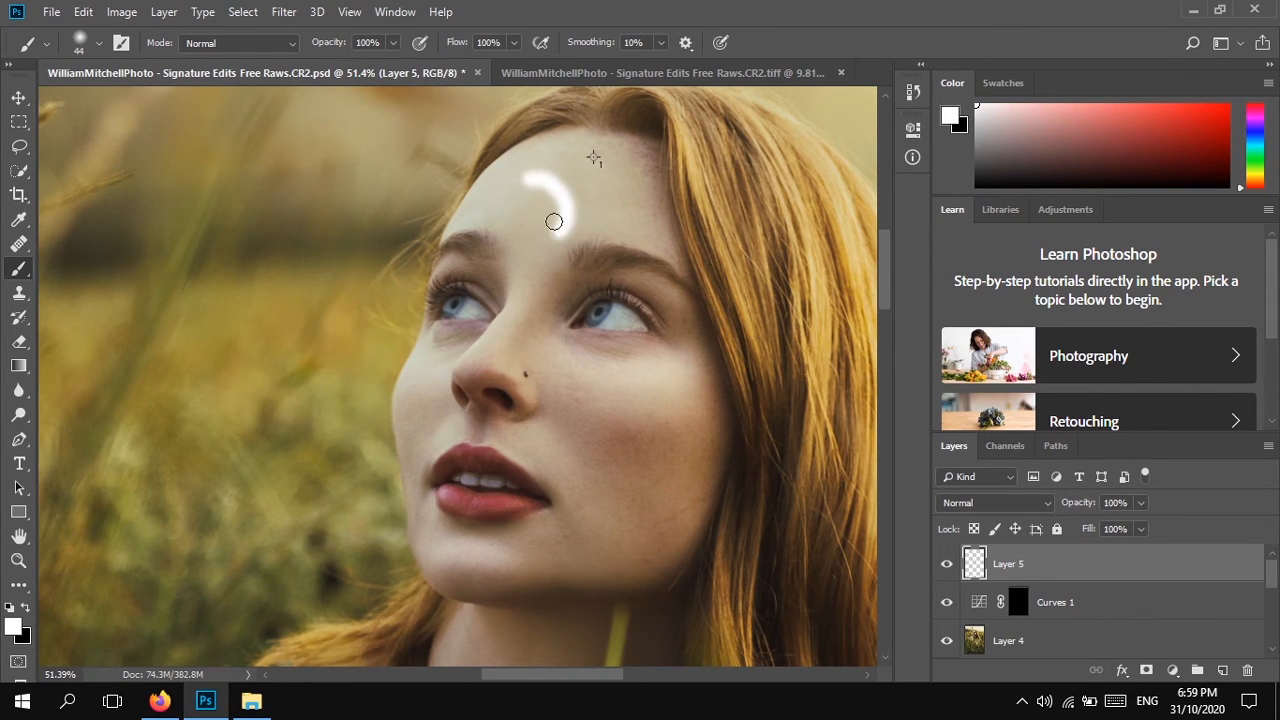
pyautogui.moveTo(529, 181)
pyautogui.mouseDown()
pyautogui.moveTo(528, 243)
pyautogui.moveTo(576, 230)
pyautogui.moveTo(567, 192)
pyautogui.moveTo(539, 177)
pyautogui.moveTo(613, 209)
pyautogui.moveTo(555, 234)
pyautogui.moveTo(608, 213)
pyautogui.mouseUp()
# Draw thin light-ray lines into and below the eye sketch with a 12 px brush, and delete the sketch layer
pyautogui.moveTo(606, 298); pyautogui.dragTo(582, 296)
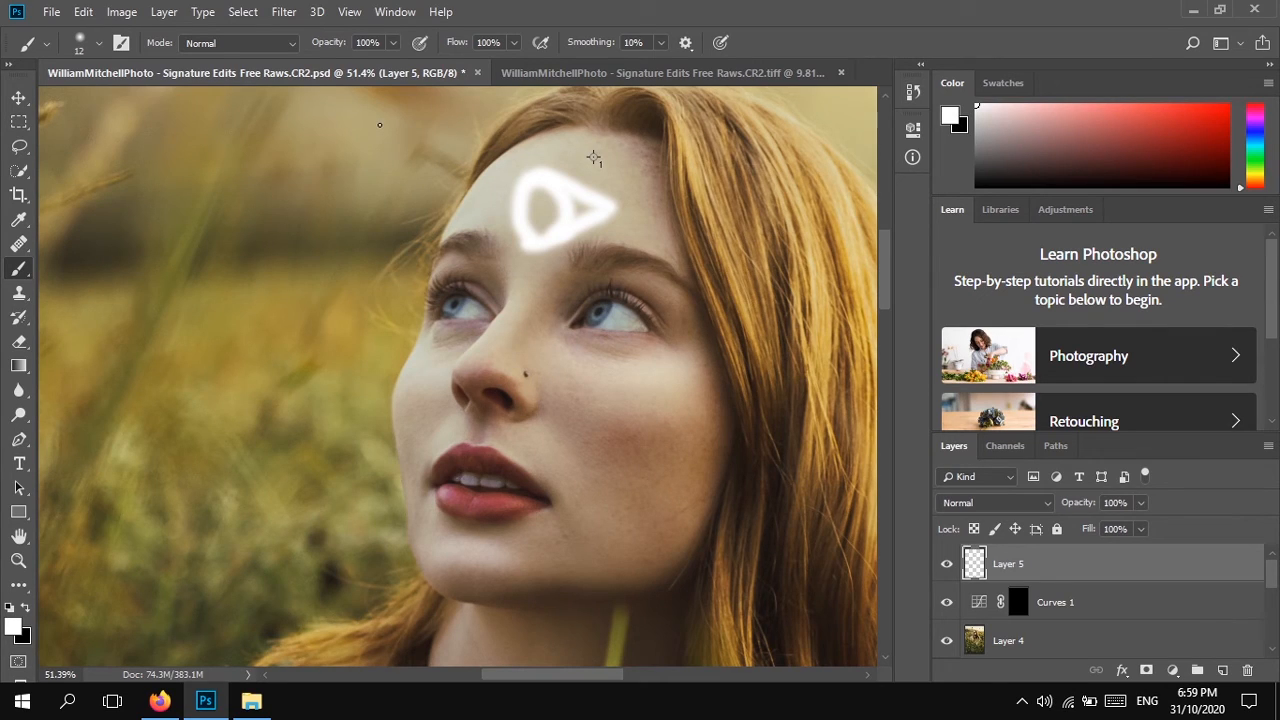
pyautogui.moveTo(387, 127); pyautogui.dragTo(512, 191)
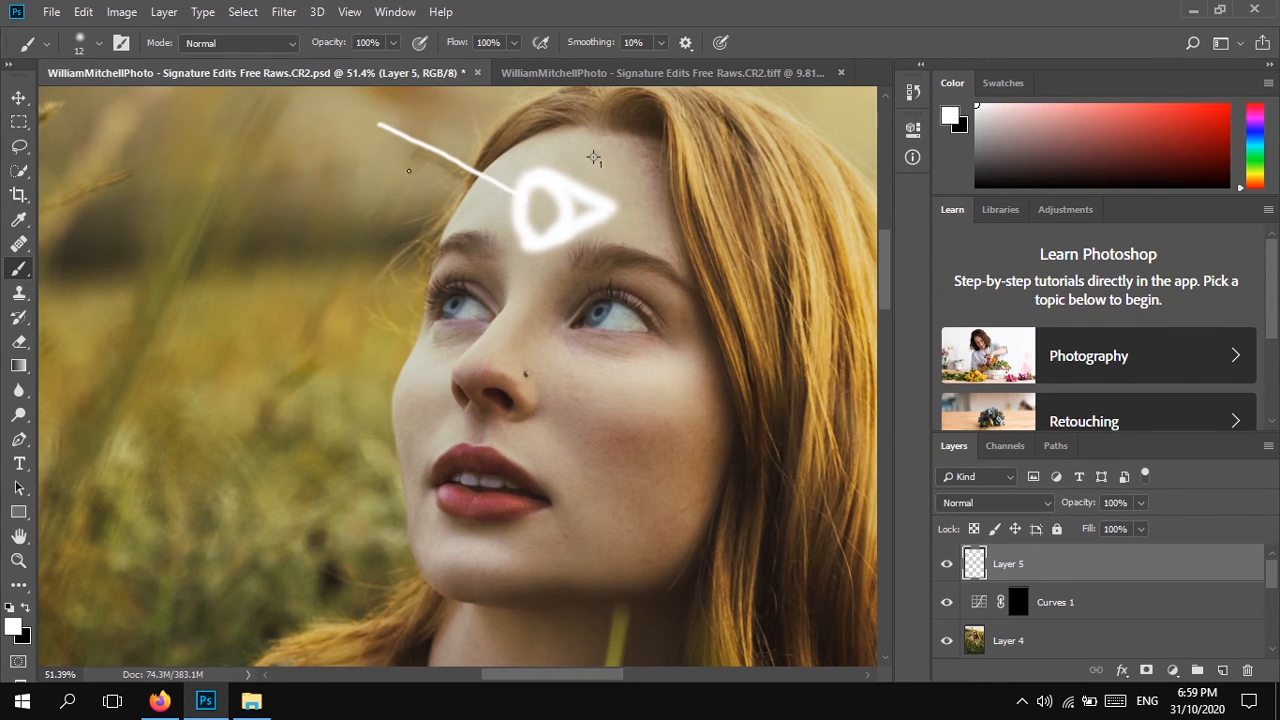
pyautogui.moveTo(381, 147); pyautogui.dragTo(512, 211)
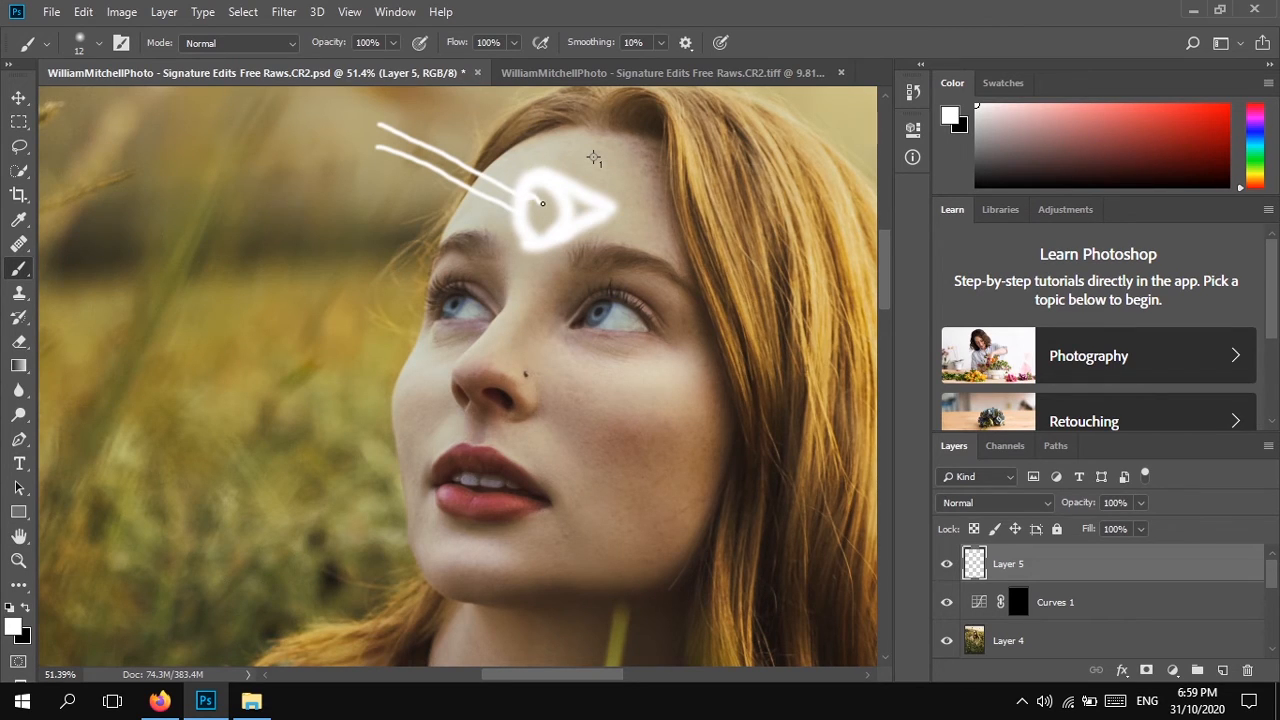
pyautogui.moveTo(519, 206); pyautogui.dragTo(545, 213)
pyautogui.moveTo(541, 215); pyautogui.dragTo(541, 260)
pyautogui.moveTo(547, 215); pyautogui.dragTo(549, 278)
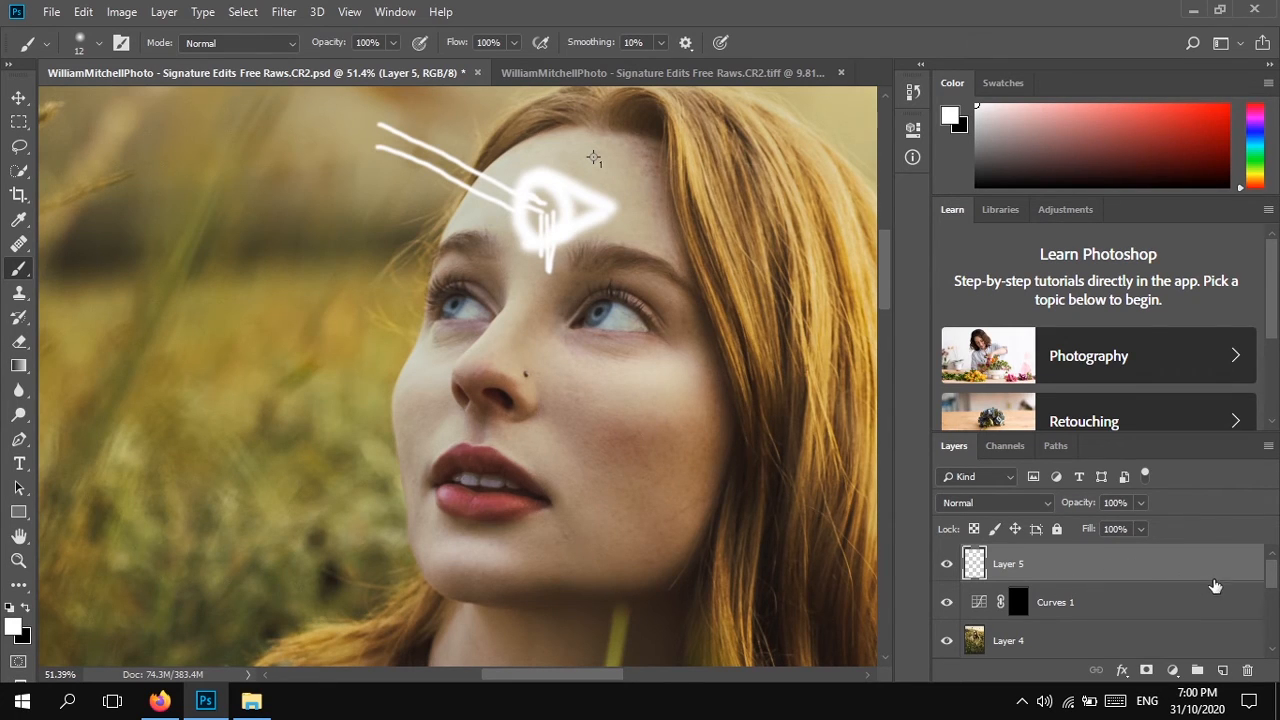
pyautogui.click(1250, 677)
pyautogui.click(560, 272)
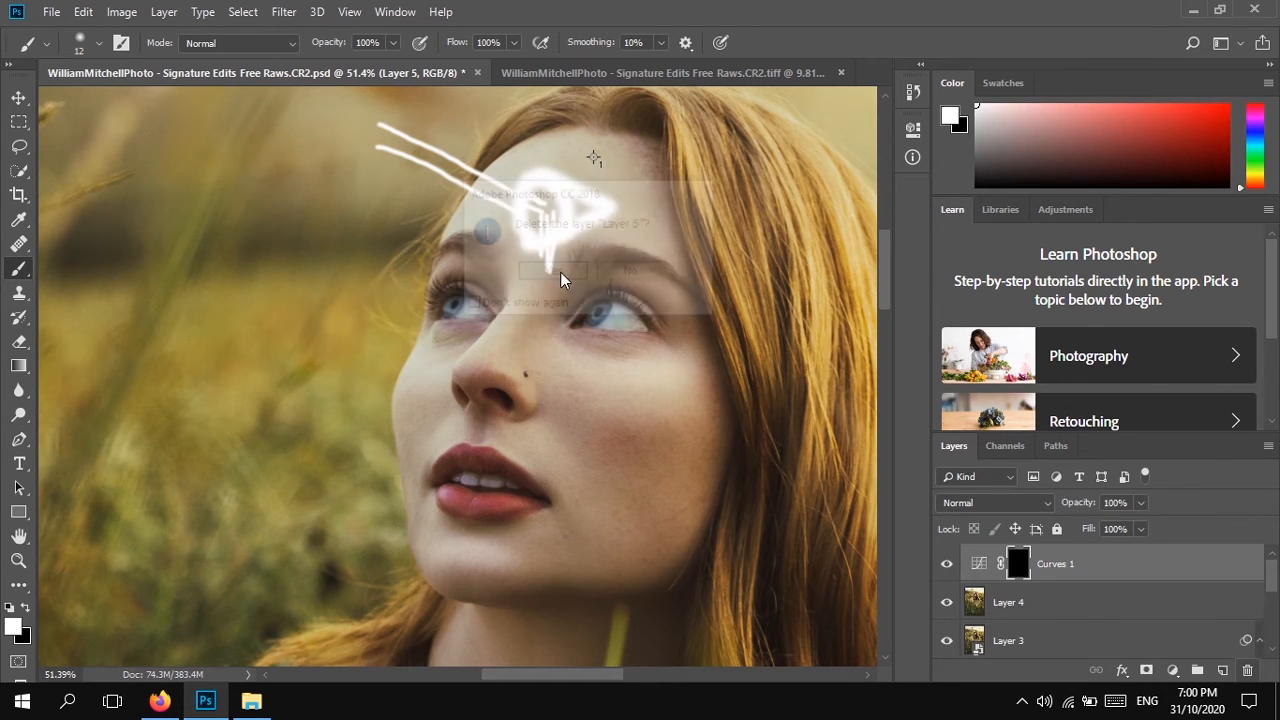
# Try a thin white ray line from the background toward the brow with the 12 px brush and undo it
pyautogui.scroll(5, 615, 300)
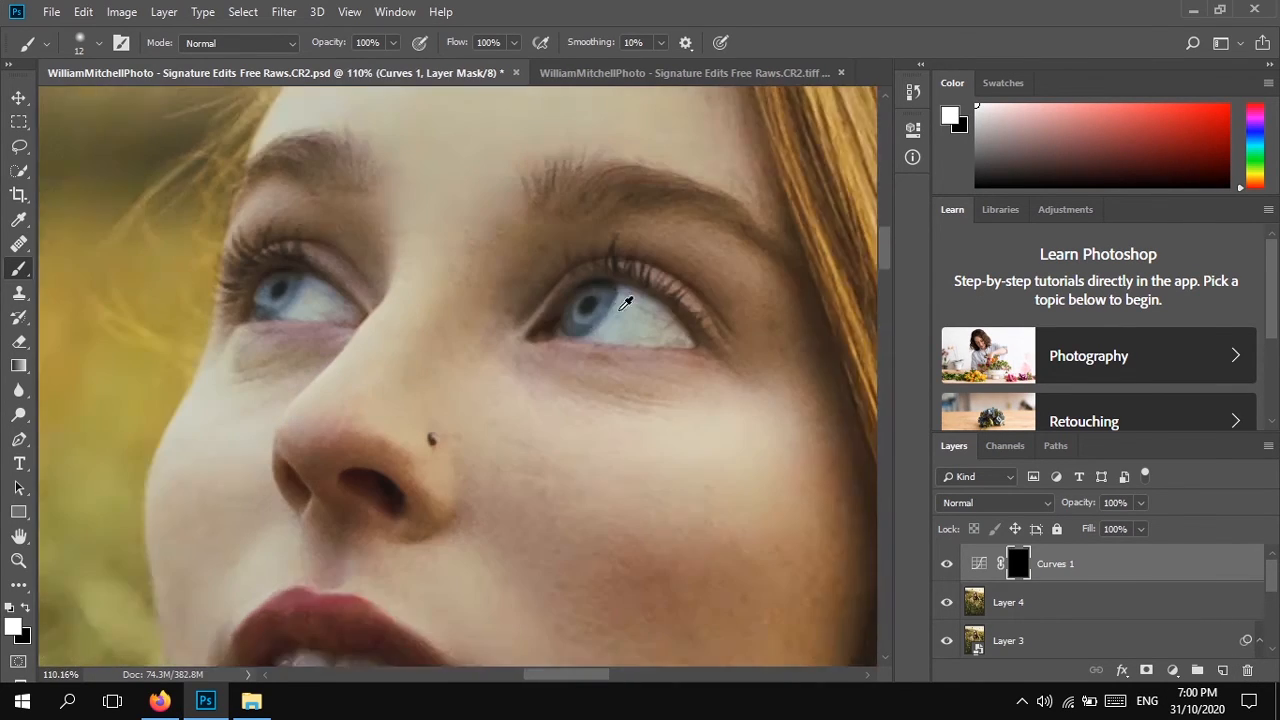
pyautogui.scroll(-3, 622, 300)
pyautogui.scroll(-3, 622, 300)
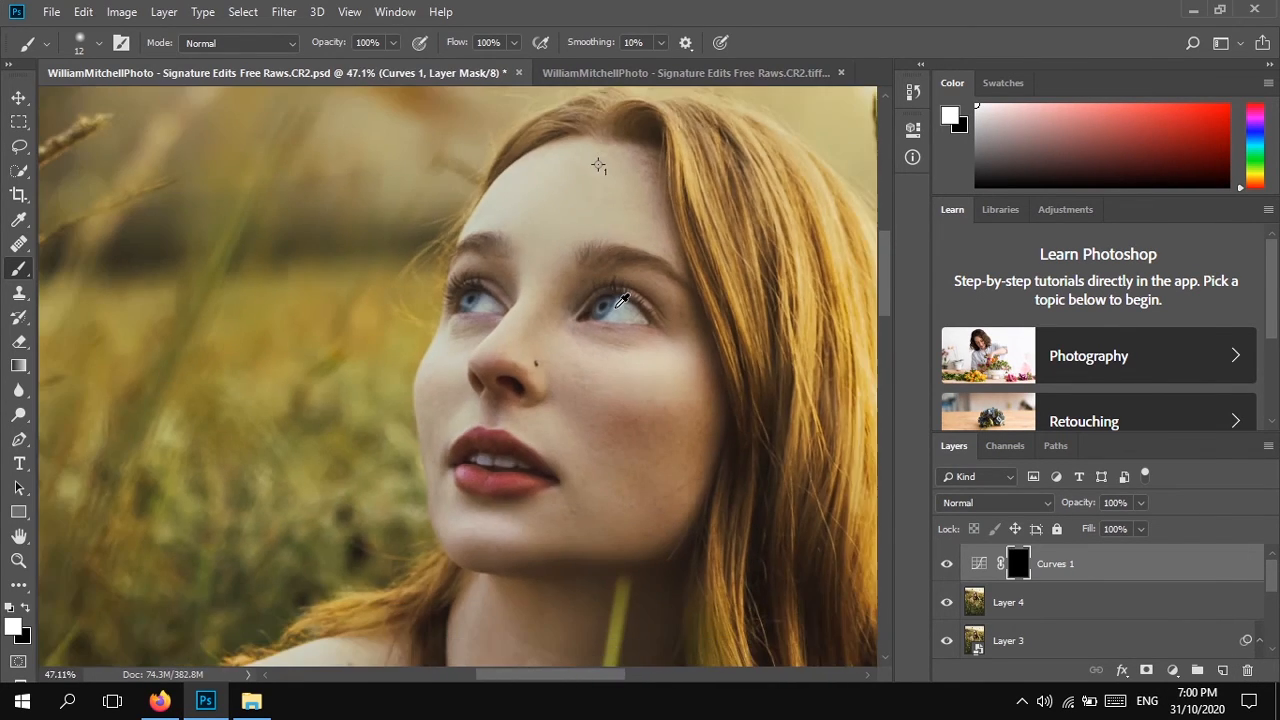
pyautogui.moveTo(322, 140); pyautogui.dragTo(531, 259)
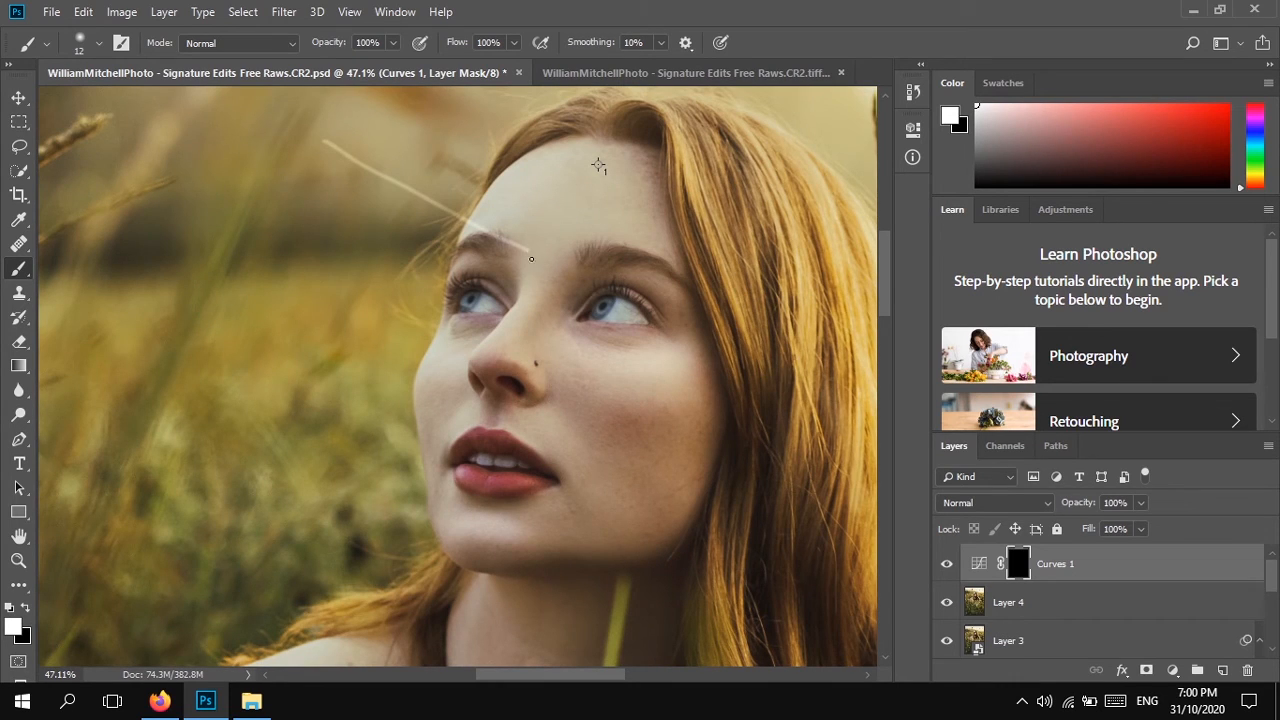
pyautogui.hotkey('ctrl', 'z')
# Reduce the brush to 2 px over the iris of the eye nearer the hair and set its flow to 1%
pyautogui.scroll(5, 604, 321)
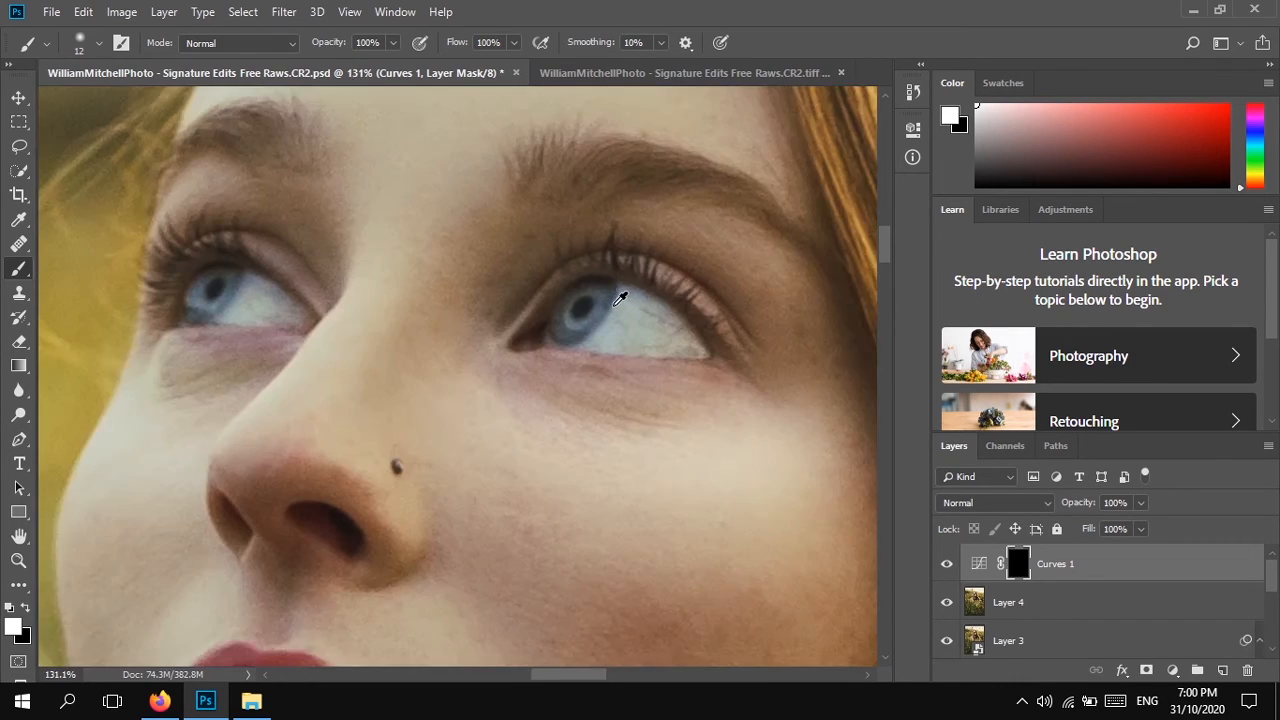
pyautogui.scroll(2, 604, 321)
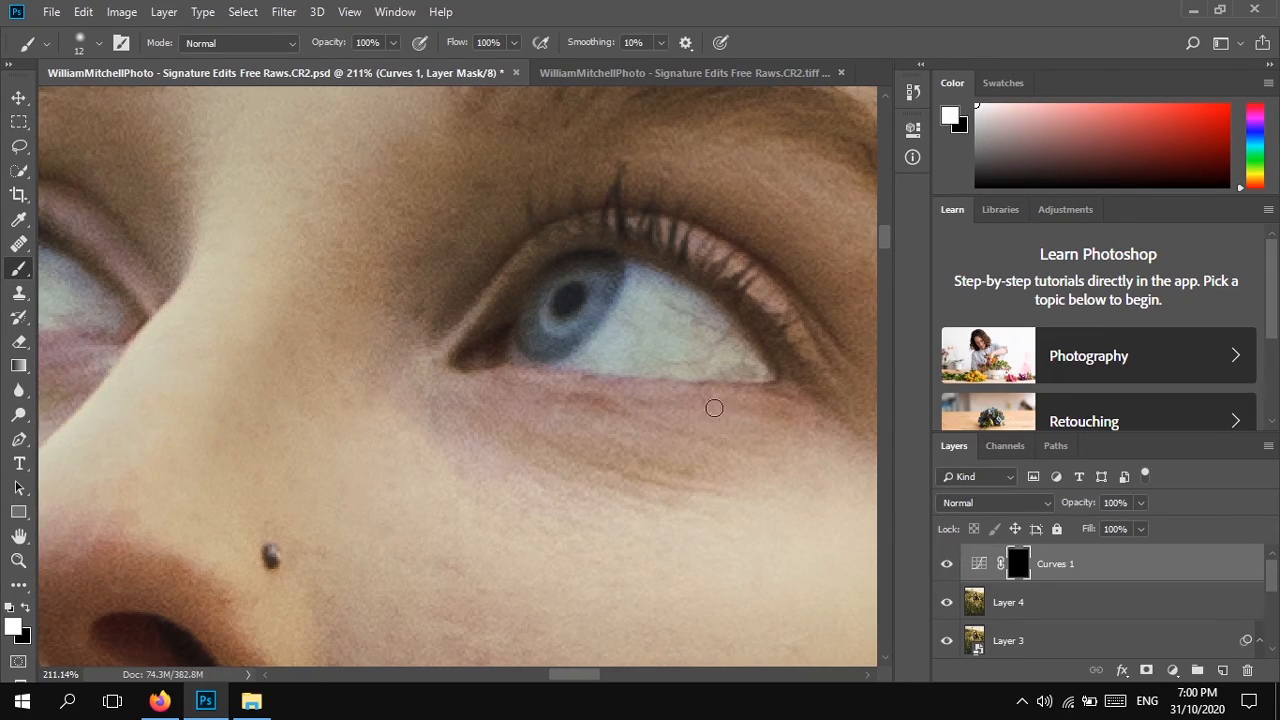
pyautogui.scroll(1, 600, 306)
pyautogui.scroll(6, 600, 306)
pyautogui.moveTo(568, 332)
pyautogui.mouseDown()
pyautogui.moveTo(547, 334)
pyautogui.moveTo(575, 312)
pyautogui.mouseUp()
pyautogui.scroll(1, 576, 319)
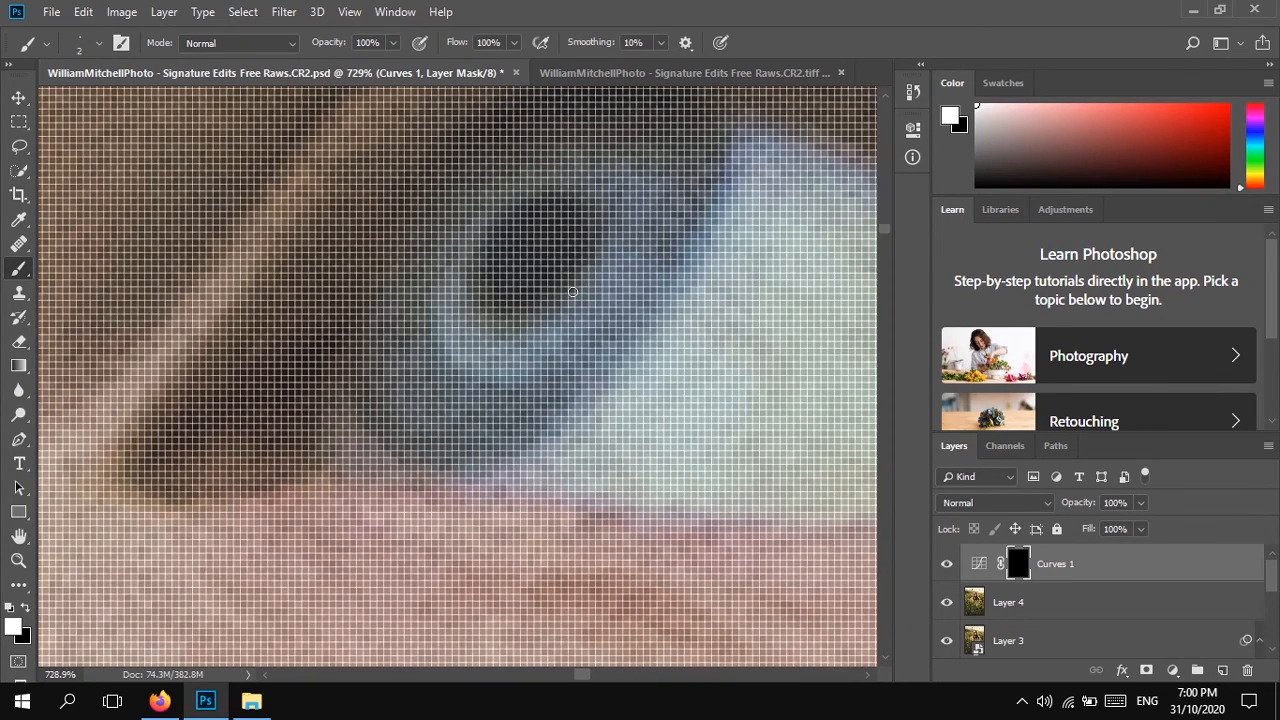
pyautogui.click(455, 43)
pyautogui.write('1')
pyautogui.press('Return')
pyautogui.scroll(-1, 558, 314)
pyautogui.scroll(-1, 560, 288)
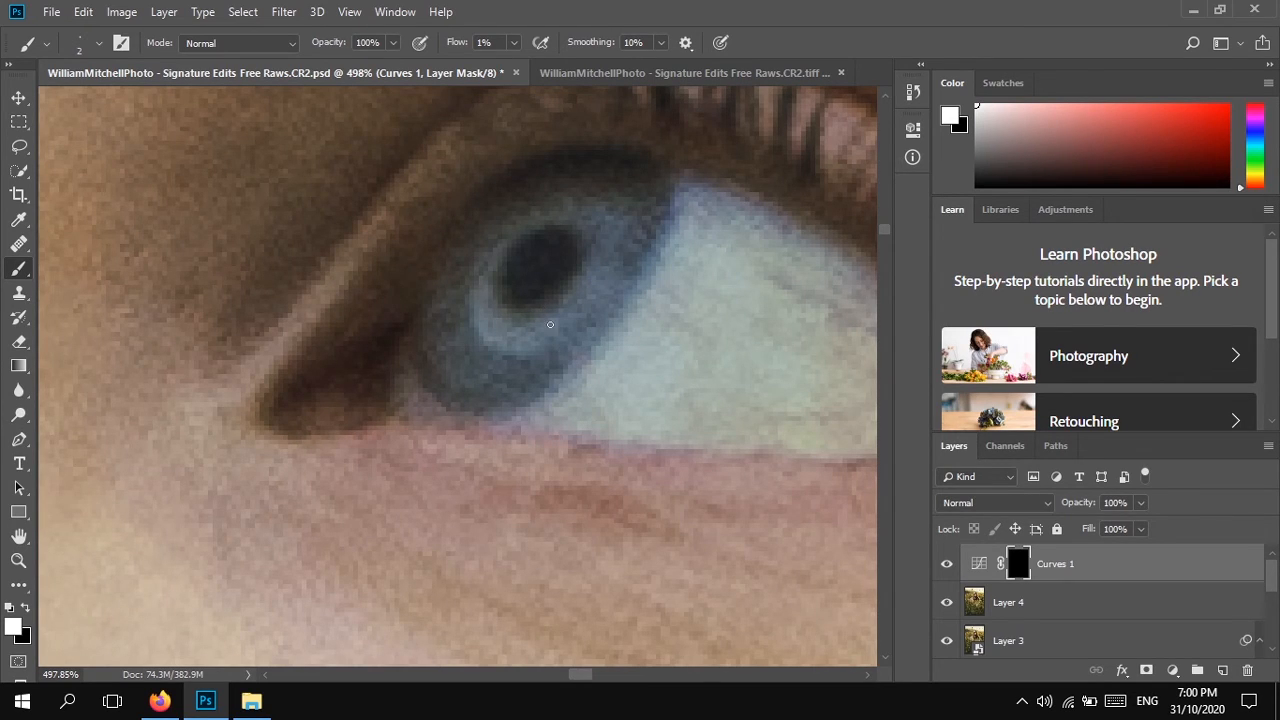
# Set the brush flow to 20% and paint fine white streaks radiating from the pupil across the lower iris on the Curves 1 mask
pyautogui.click(488, 42)
pyautogui.write('2')
pyautogui.press('Return')
pyautogui.click(502, 42)
pyautogui.write('1')
pyautogui.press('Return')
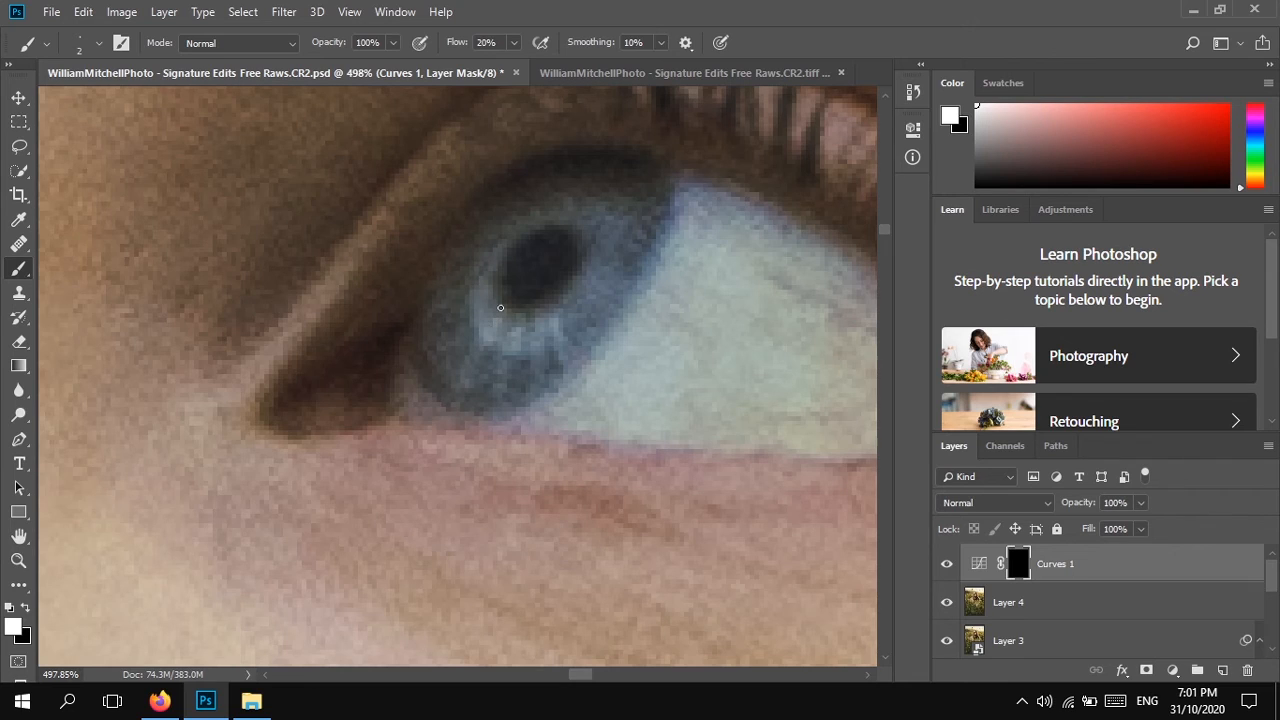
pyautogui.keyDown('alt'); pyautogui.rightClick(453, 265); pyautogui.keyUp('alt')
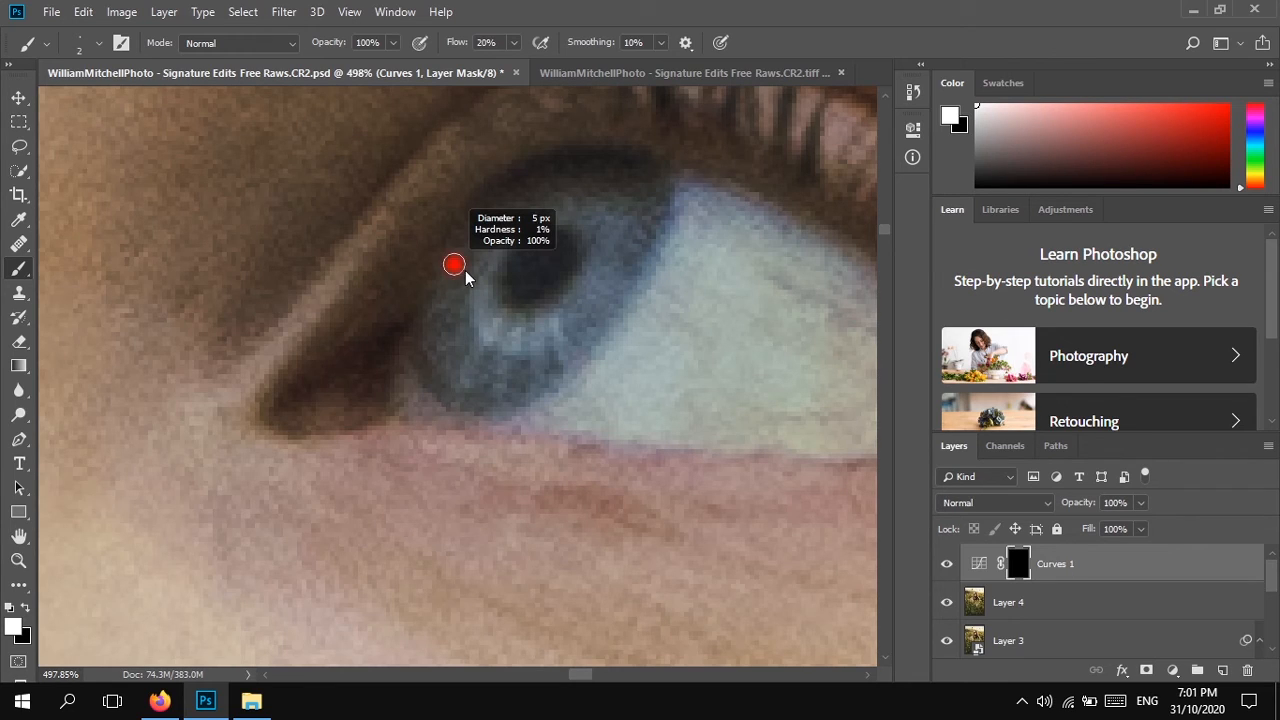
pyautogui.keyDown('alt'); pyautogui.rightClick(525, 296); pyautogui.keyUp('alt')
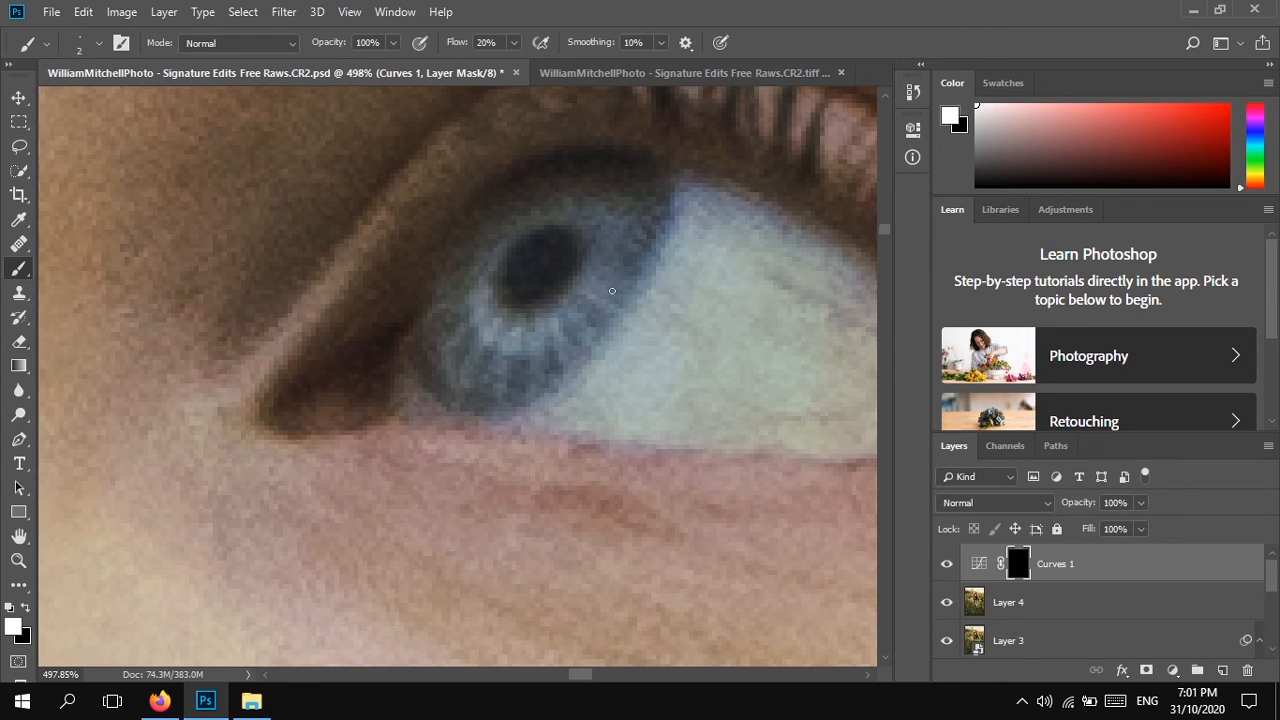
# Set the brush flow to 25% and reinforce the light streaks in the lower iris with a 4 px brush
pyautogui.press(']')
pyautogui.press(']')
pyautogui.press(']')
pyautogui.click(501, 42)
pyautogui.write('25')
pyautogui.press('Return')
pyautogui.keyDown('alt'); pyautogui.rightClick(543, 287); pyautogui.keyUp('alt')
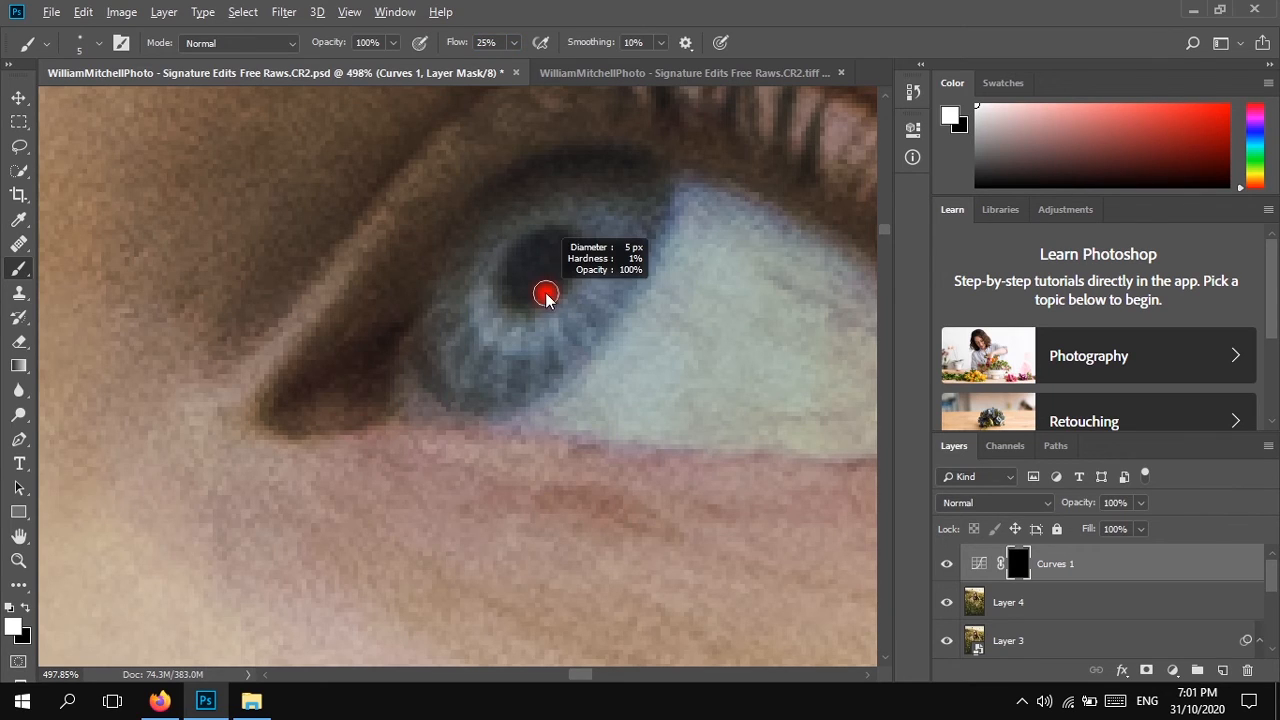
pyautogui.moveTo(541, 290)
pyautogui.mouseDown()
pyautogui.moveTo(529, 291)
pyautogui.moveTo(542, 299)
pyautogui.mouseUp()
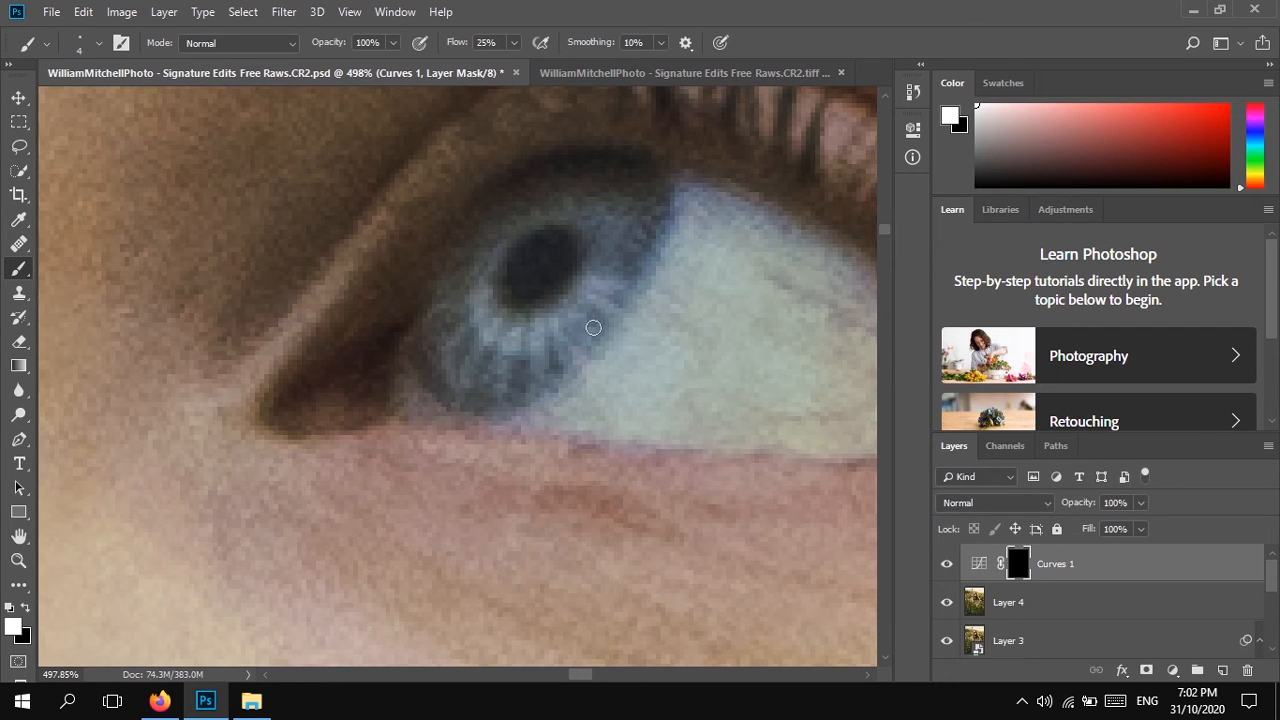
# Hide and show the Curves 1 layer to compare the eye before and after brightening
pyautogui.scroll(-6, 559, 301)
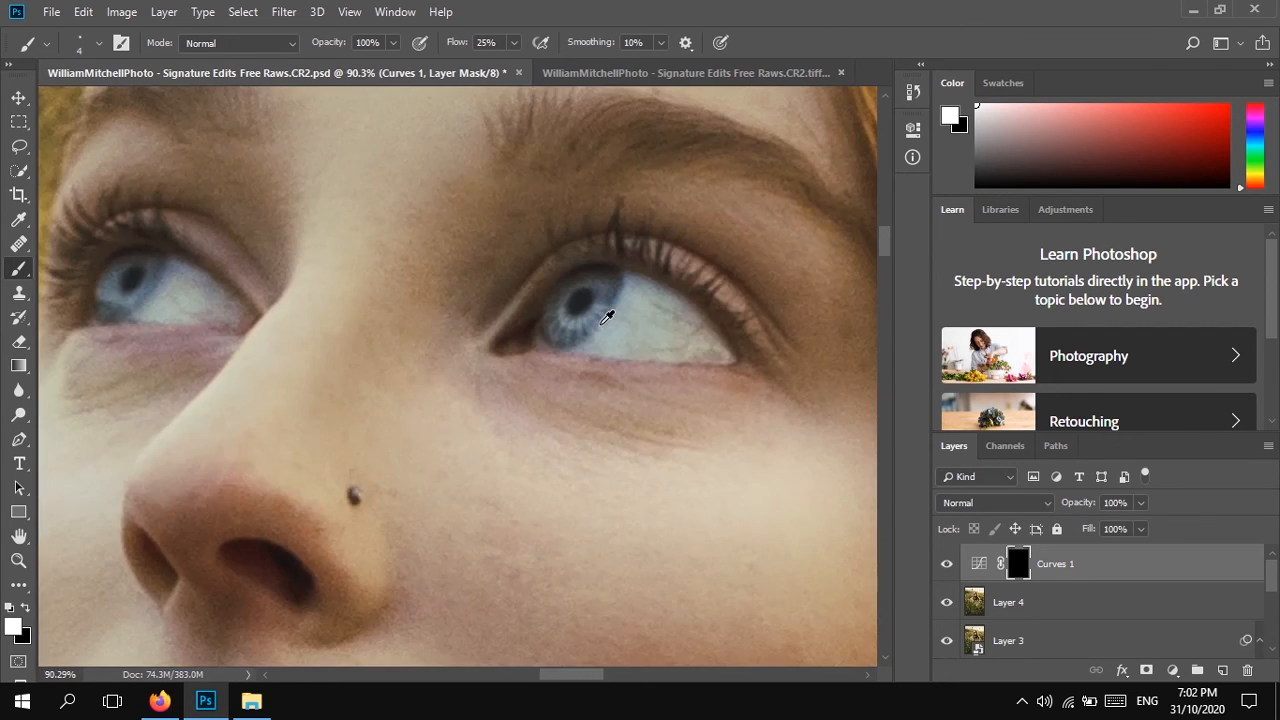
pyautogui.scroll(-1, 622, 311)
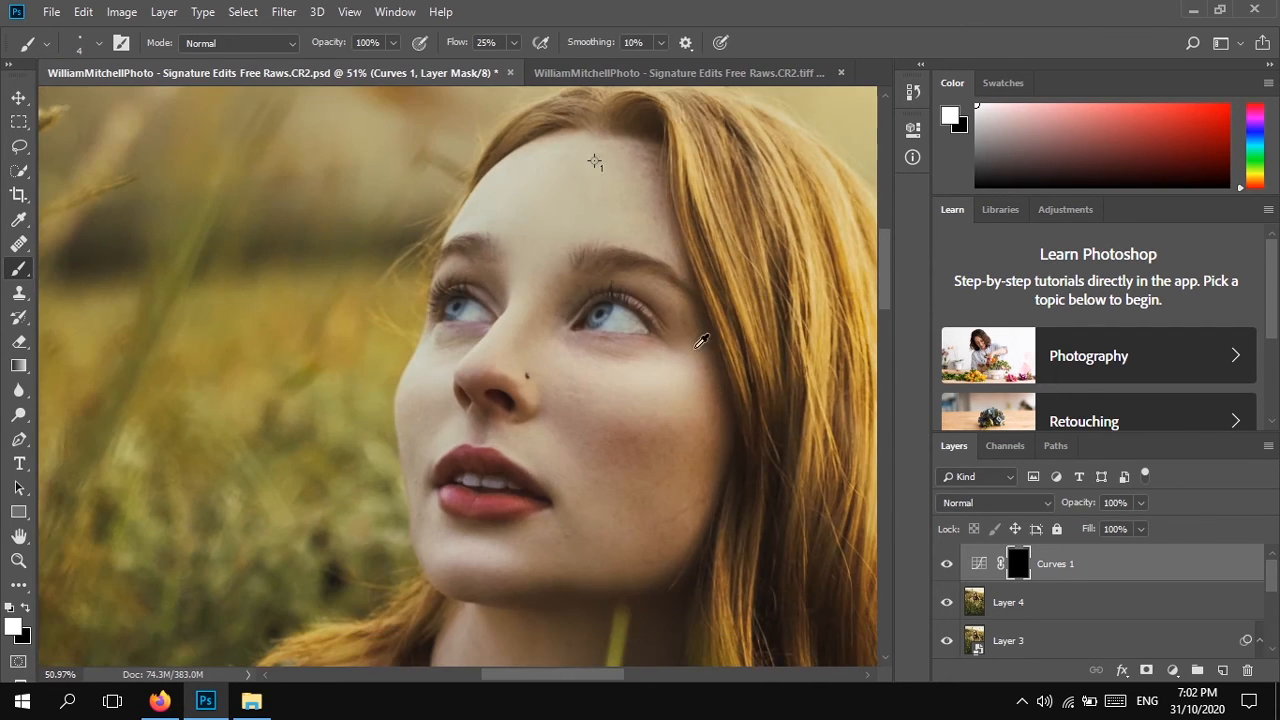
pyautogui.click(945, 566)
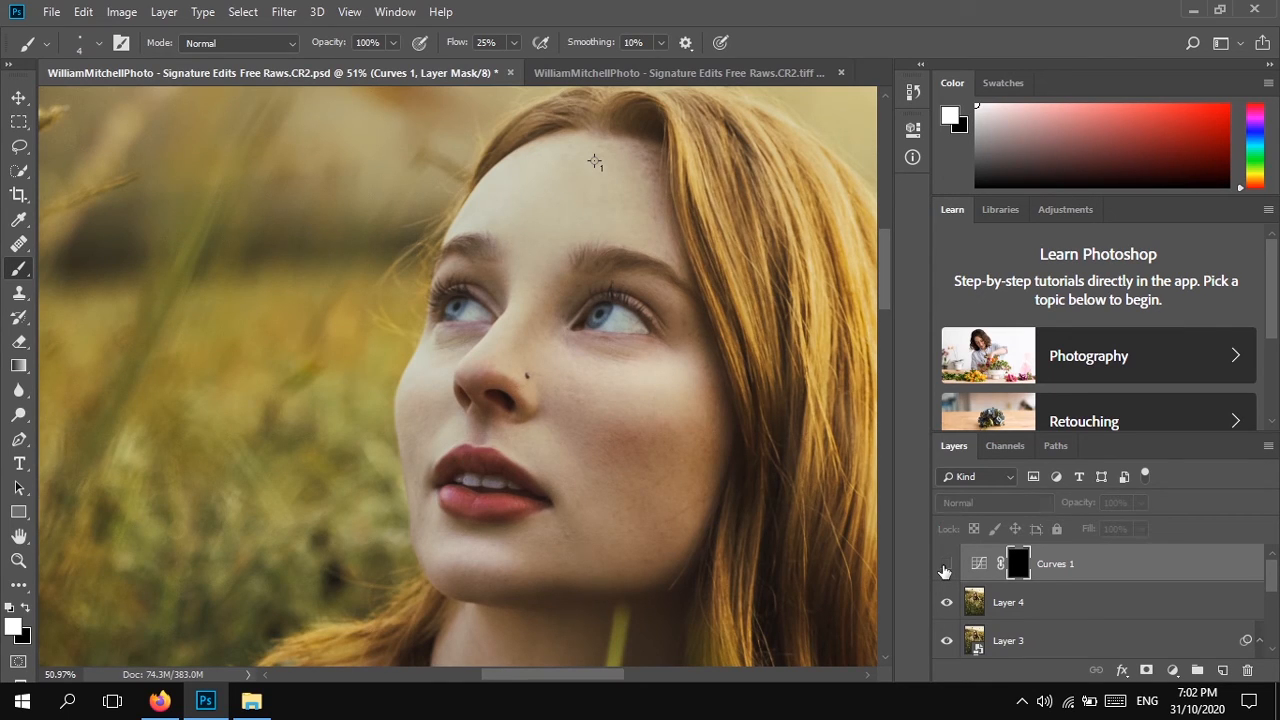
pyautogui.click(945, 566)
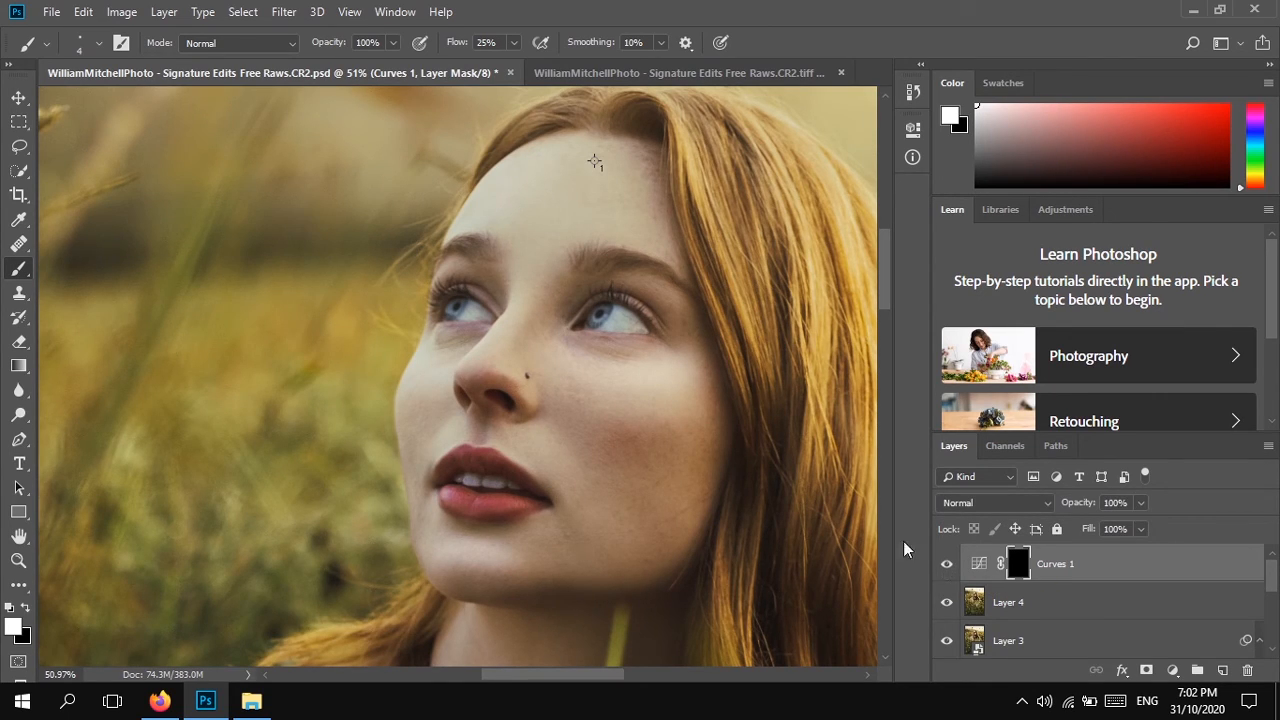
# Enlarge the brush to 17 px, switch to black and clean up the Curves 1 mask around the lower edge of the iris
pyautogui.scroll(6, 620, 314)
pyautogui.scroll(2, 586, 318)
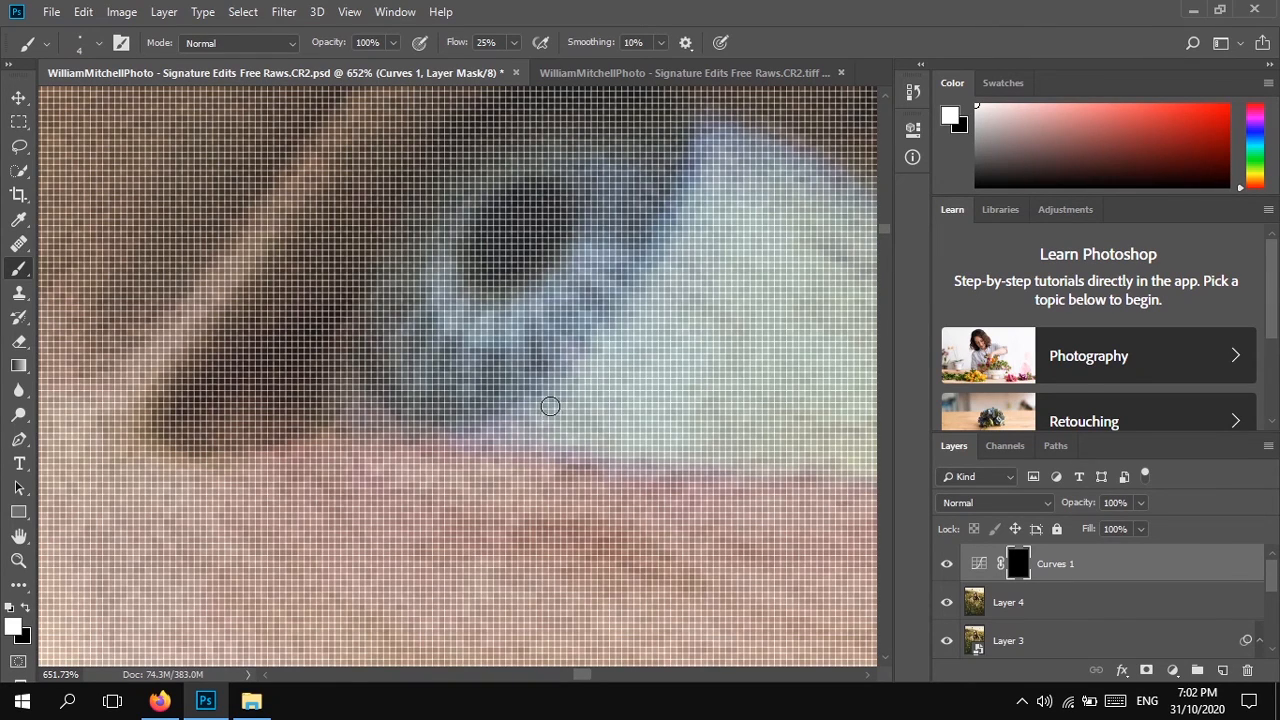
pyautogui.moveTo(483, 367); pyautogui.dragTo(523, 382)
pyautogui.press('x')
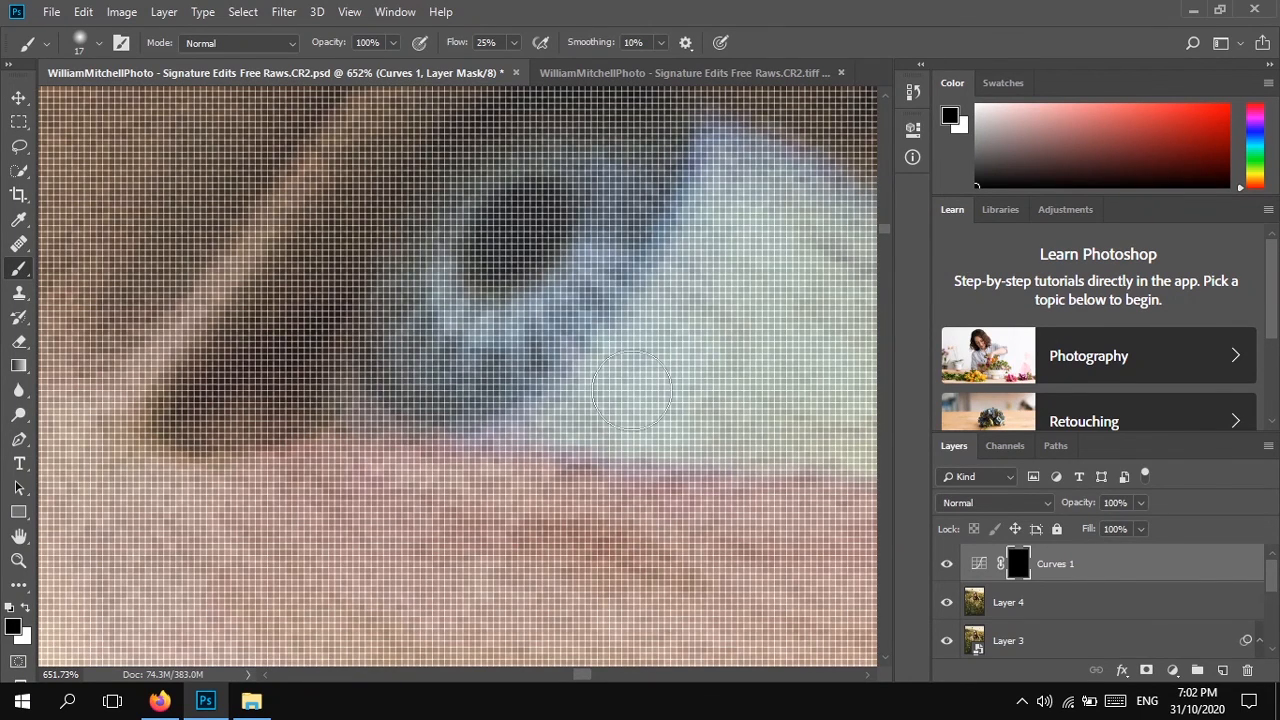
pyautogui.scroll(-2, 617, 384)
pyautogui.scroll(-2, 609, 370)
pyautogui.scroll(1, 594, 320)
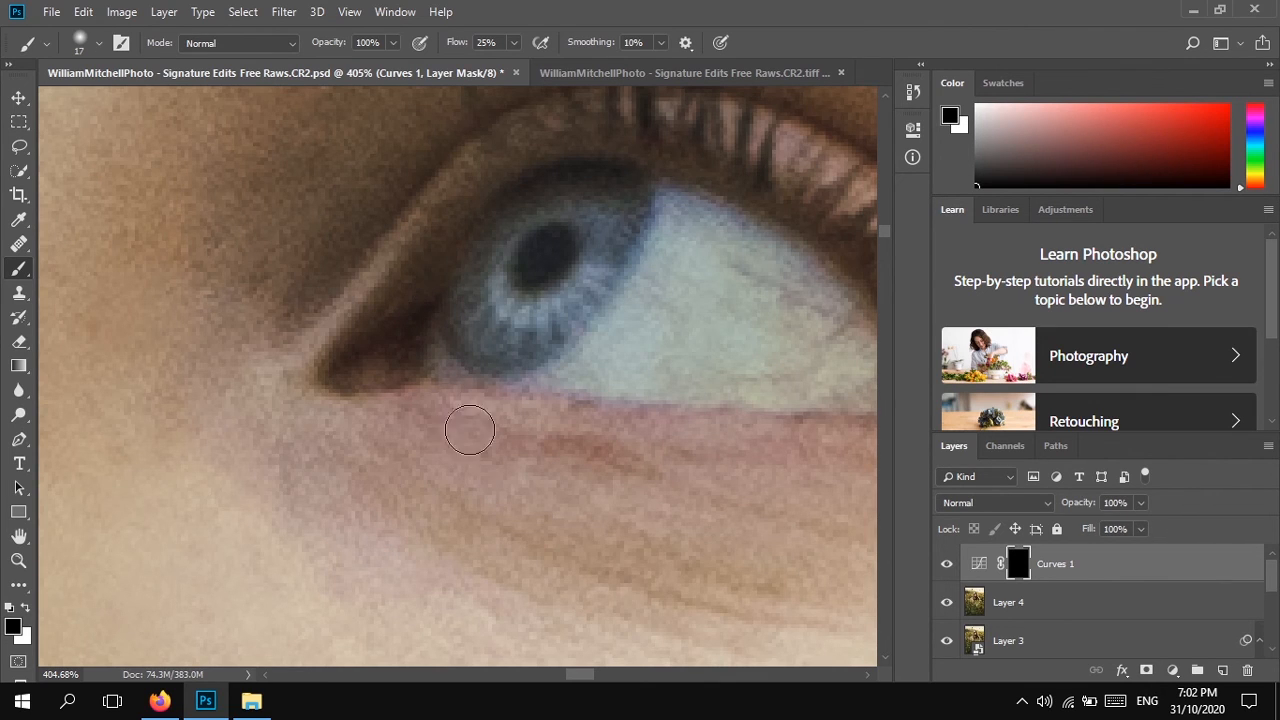
pyautogui.scroll(-3, 543, 380)
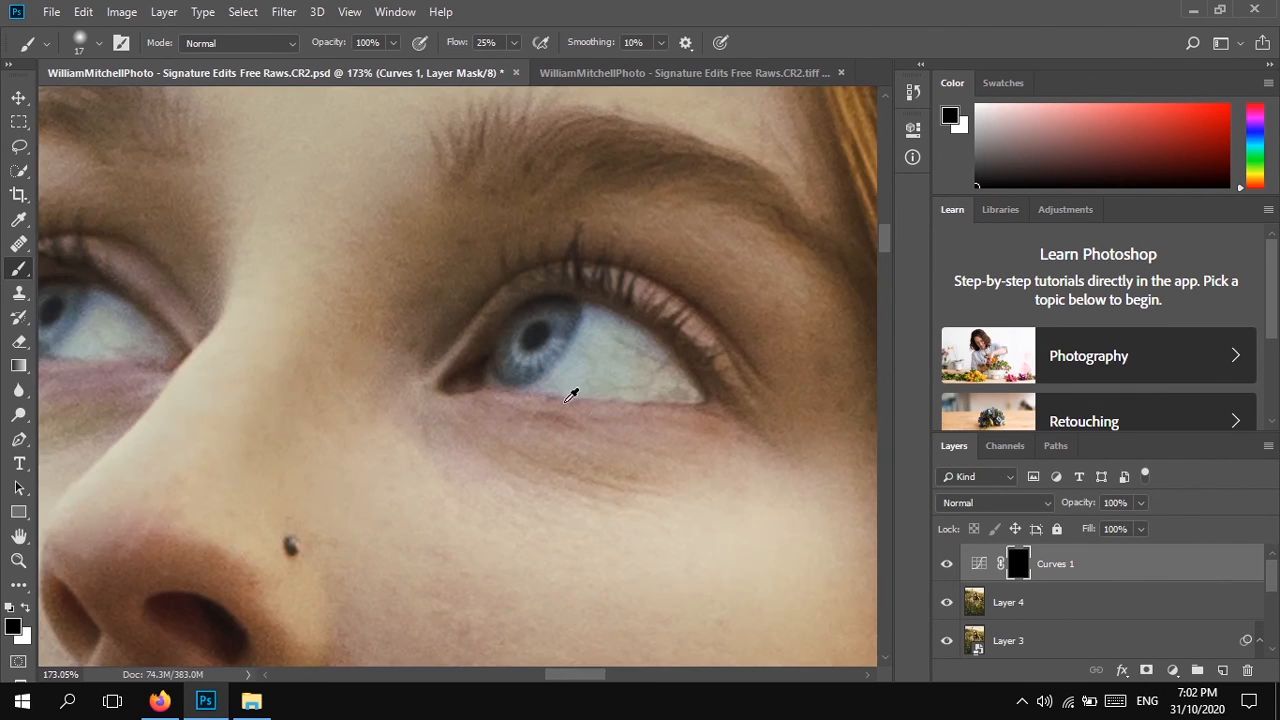
pyautogui.scroll(2, 571, 397)
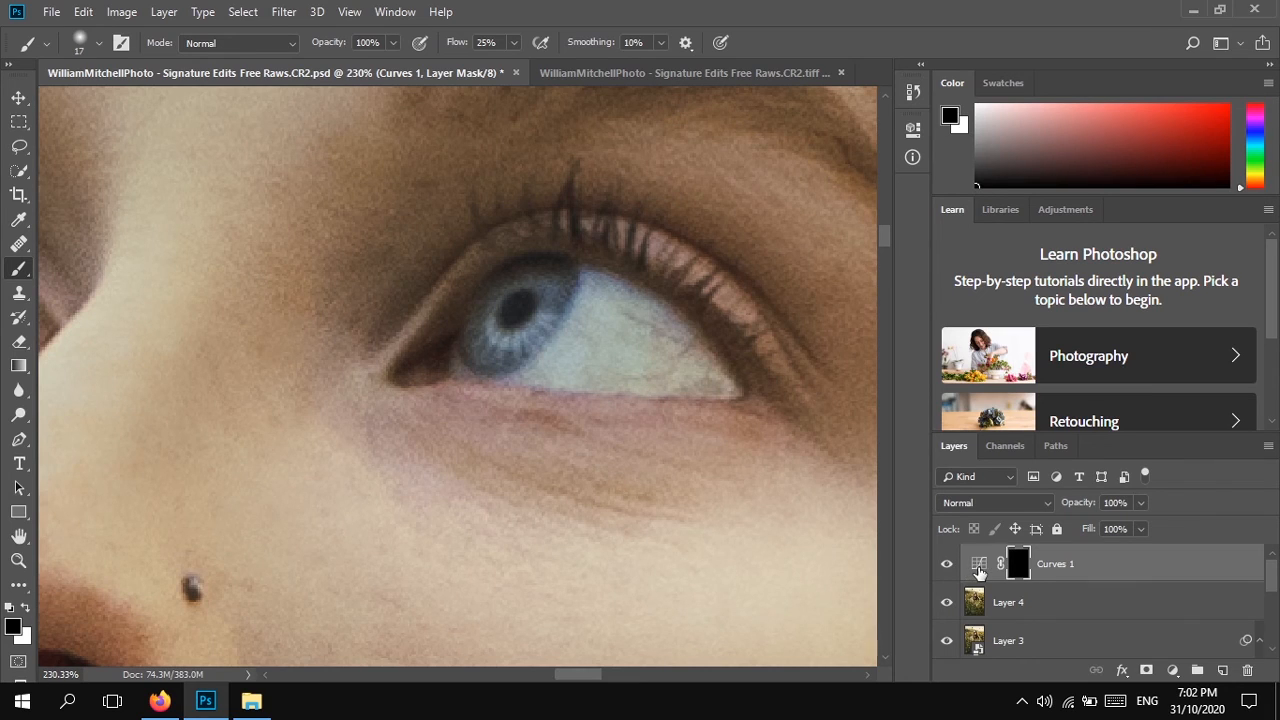
# Lower the midpoint of the red channel curve on Curves 1 slightly to make the iris bluer
pyautogui.click(979, 565)
pyautogui.doubleClick(978, 567)
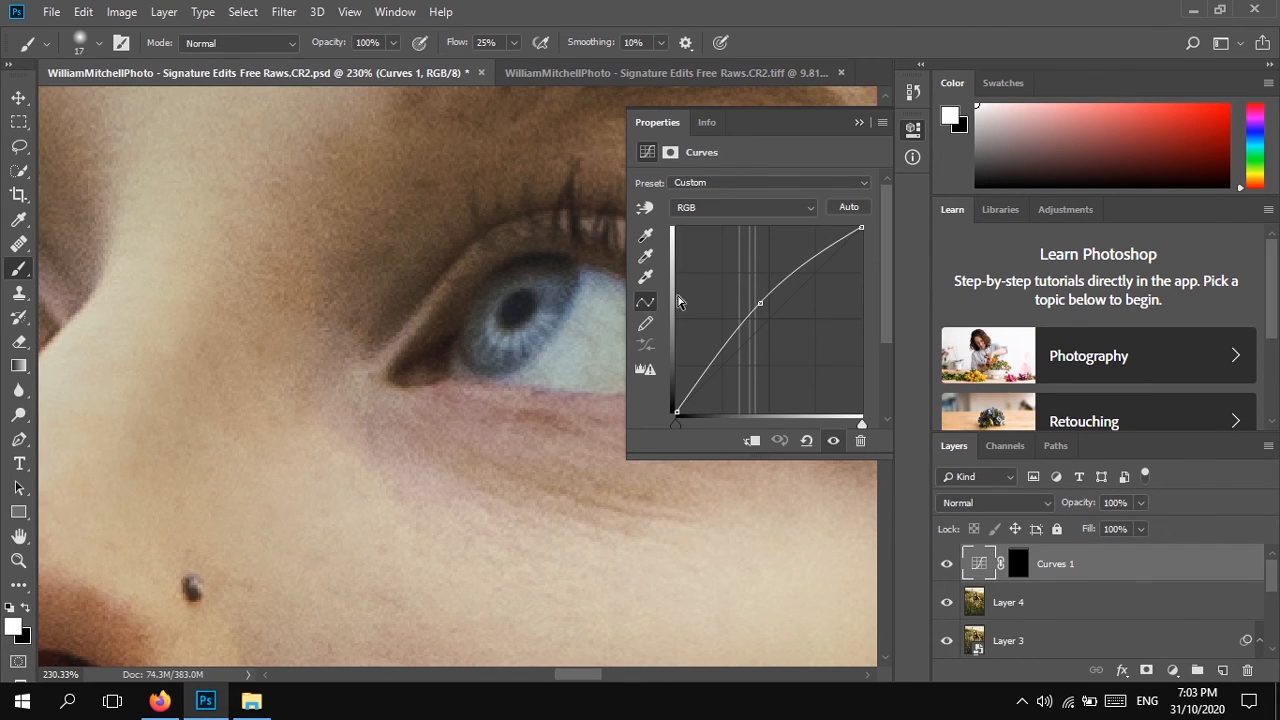
pyautogui.click(721, 208)
pyautogui.click(726, 241)
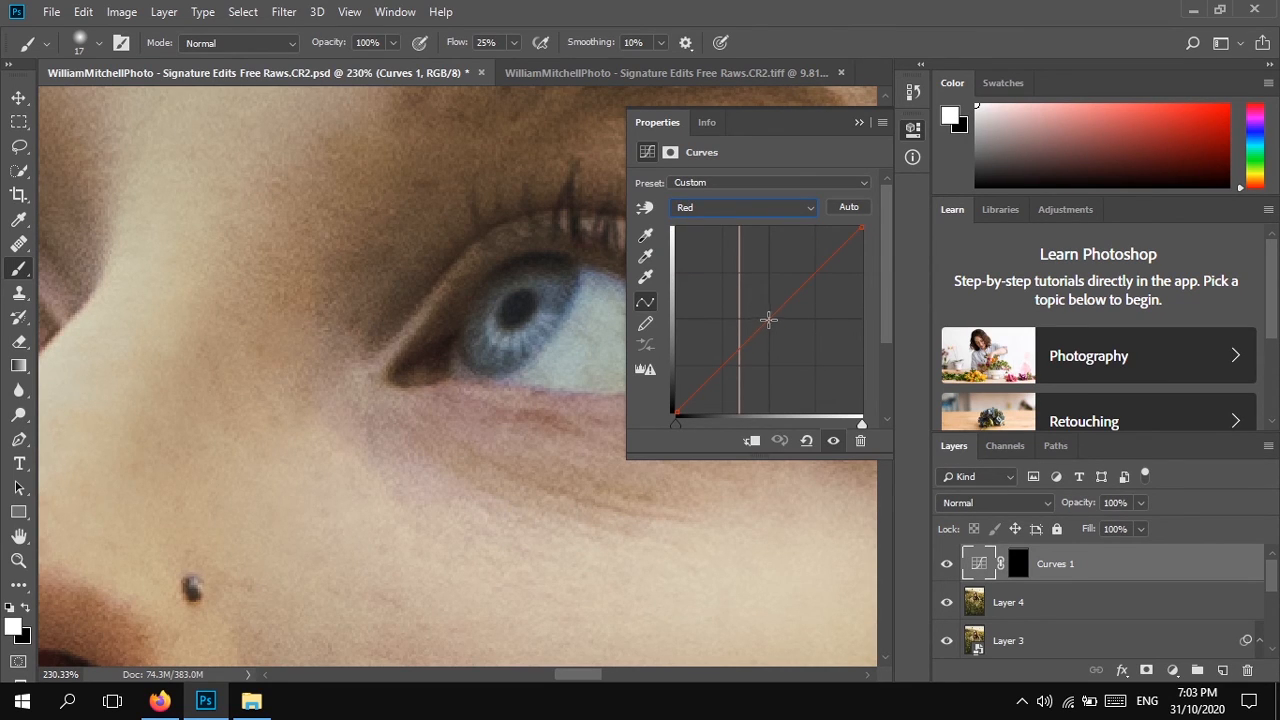
pyautogui.moveTo(773, 317); pyautogui.dragTo(770, 338)
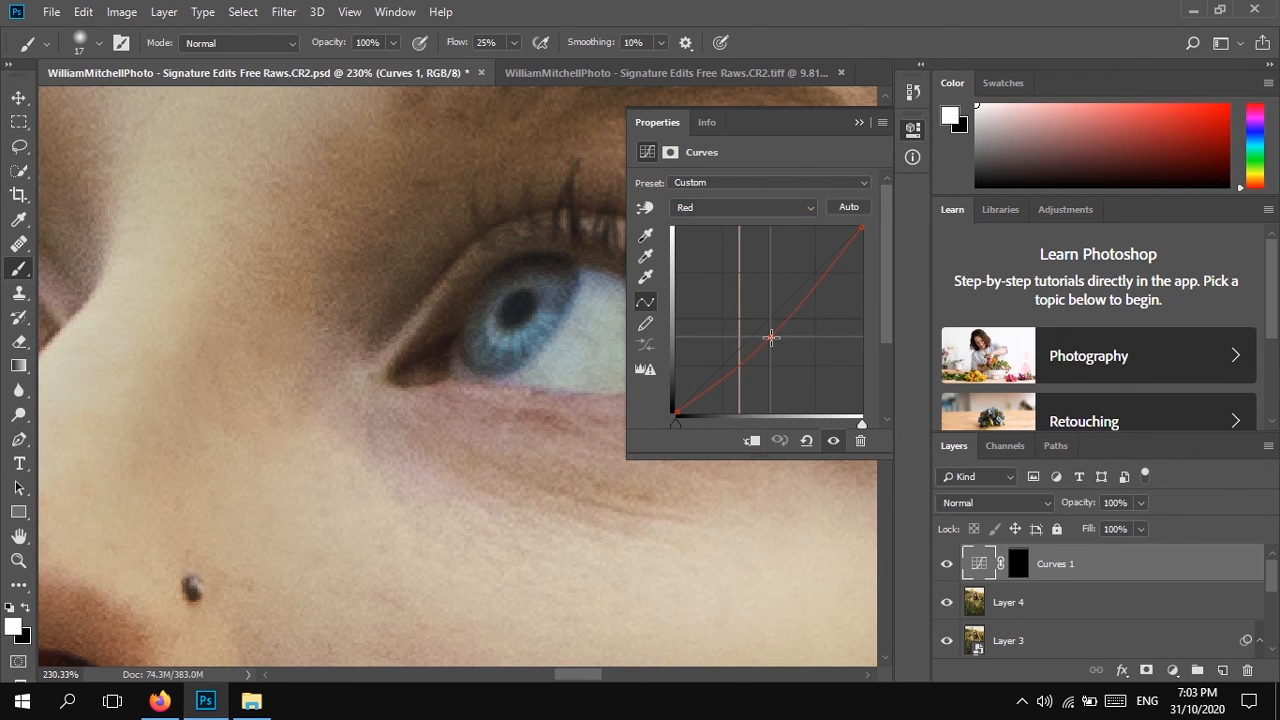
pyautogui.moveTo(771, 337); pyautogui.dragTo(772, 334)
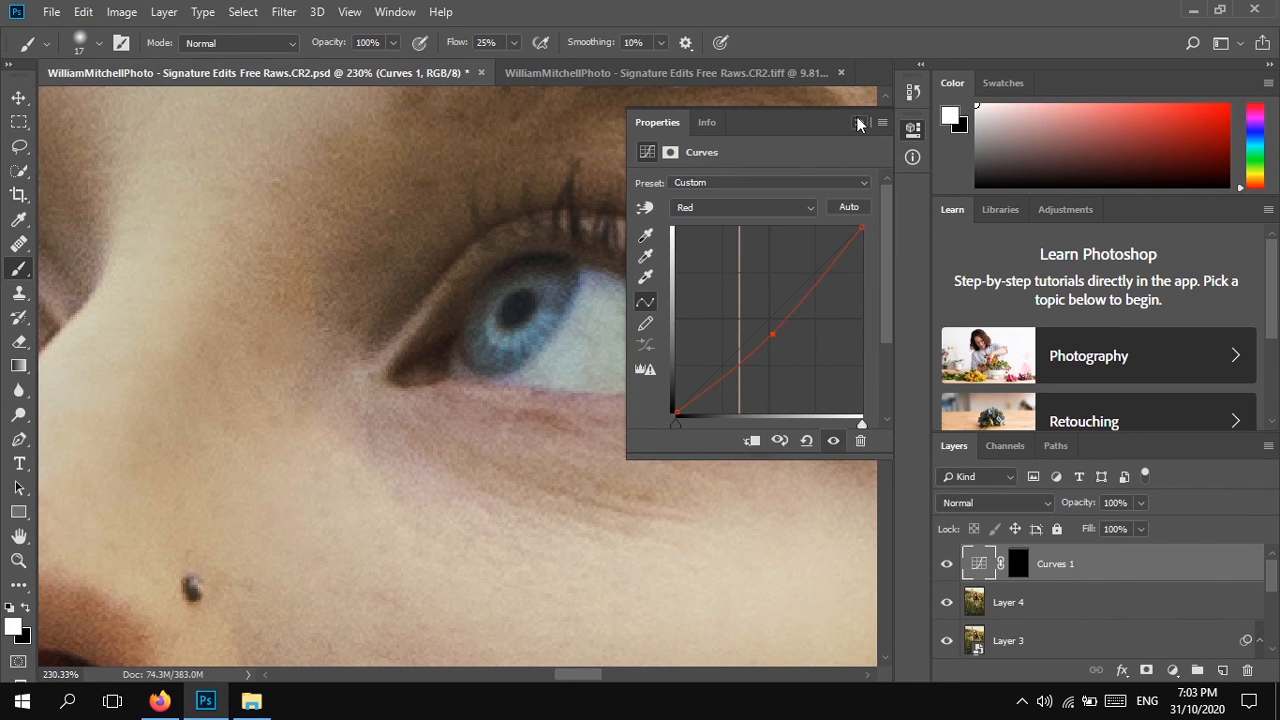
pyautogui.click(857, 123)
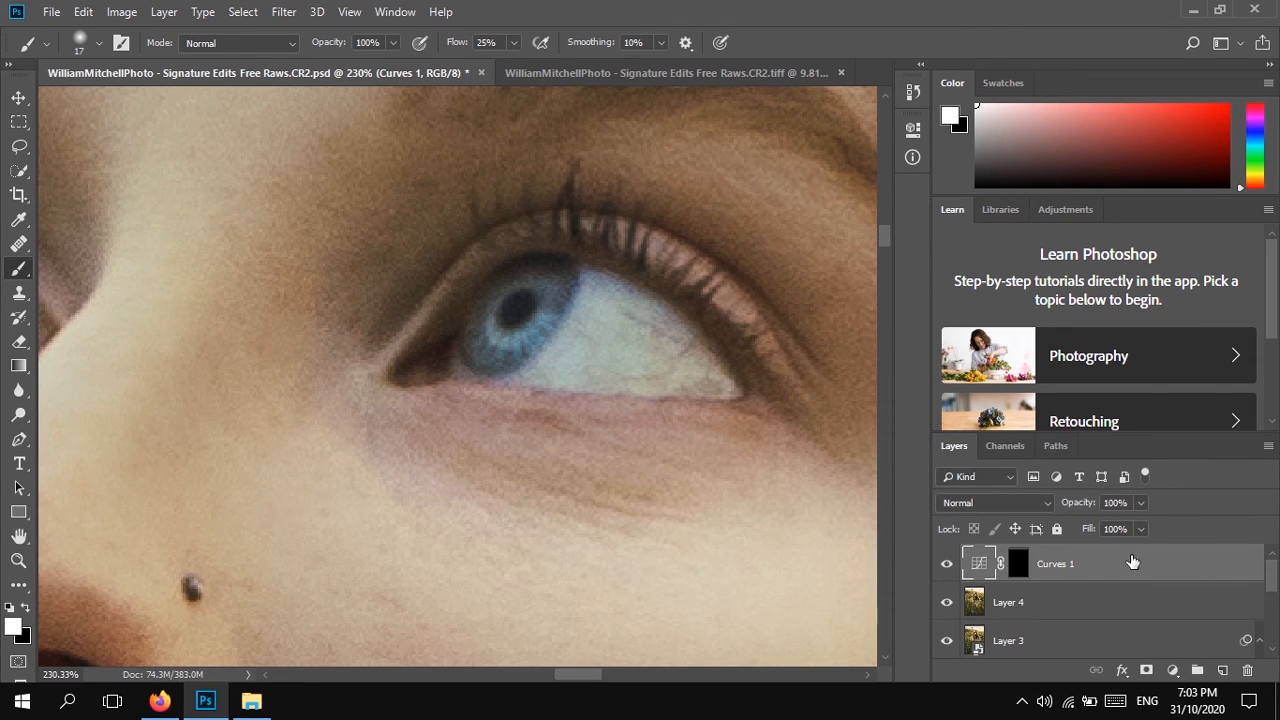
# Duplicate Curves 1 and soften the copy's mask around the iris with a 40 px black brush at 13% flow
pyautogui.hotkey('ctrl', 'j')
pyautogui.press('x')
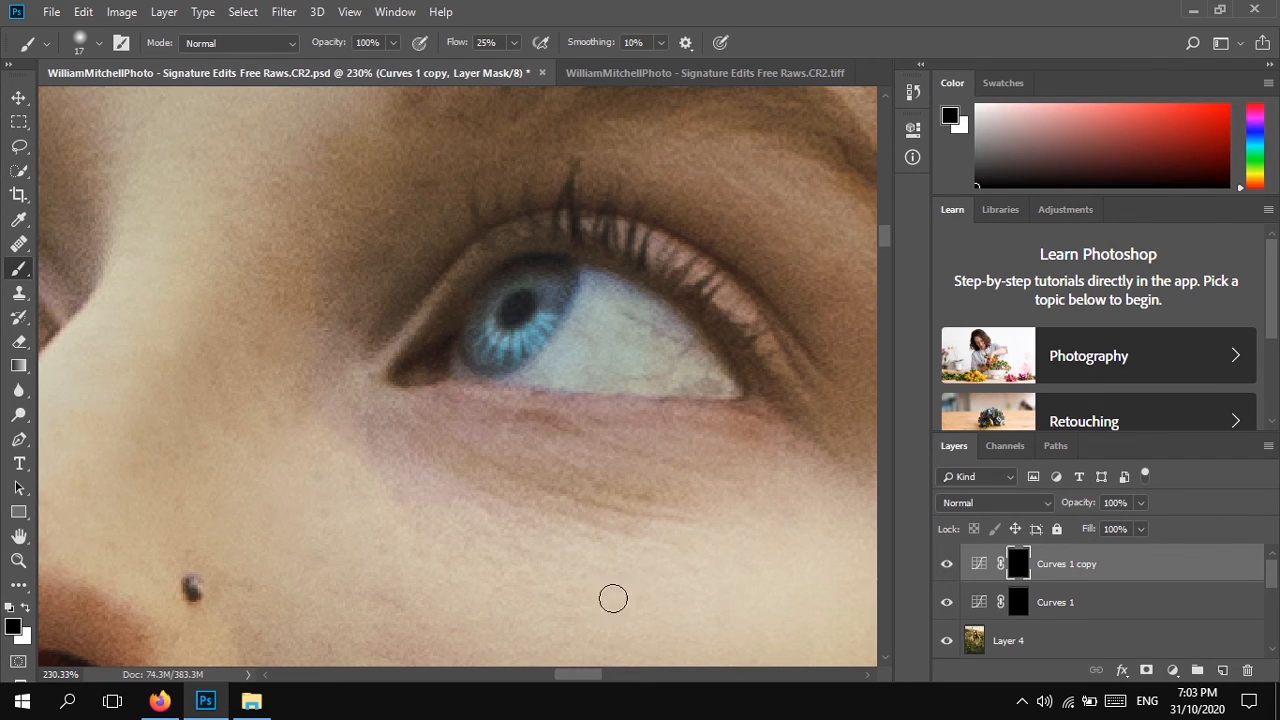
pyautogui.moveTo(455, 428); pyautogui.dragTo(482, 426)
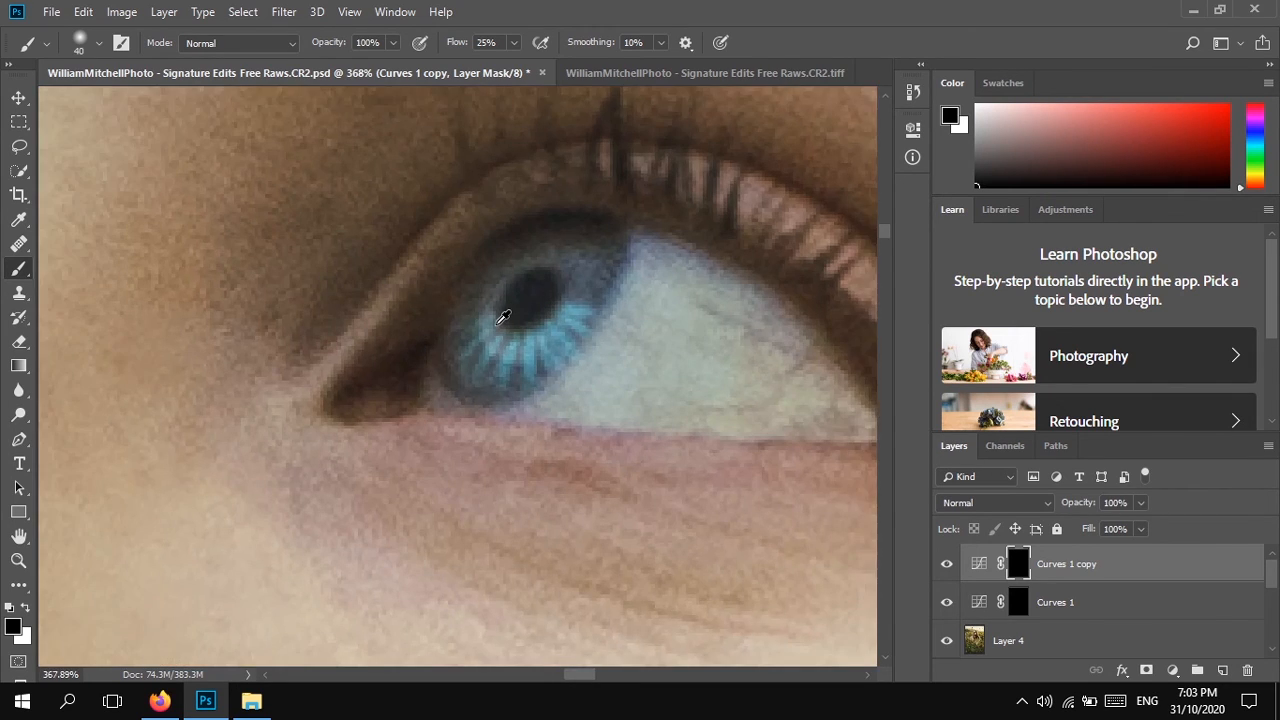
pyautogui.scroll(2, 503, 317)
pyautogui.click(458, 42)
pyautogui.moveTo(453, 49)
pyautogui.mouseDown()
pyautogui.moveTo(432, 52)
pyautogui.moveTo(442, 56)
pyautogui.mouseUp()
pyautogui.moveTo(469, 364)
pyautogui.mouseDown()
pyautogui.moveTo(429, 359)
pyautogui.moveTo(425, 373)
pyautogui.moveTo(431, 314)
pyautogui.moveTo(404, 401)
pyautogui.moveTo(418, 338)
pyautogui.moveTo(487, 465)
pyautogui.moveTo(575, 451)
pyautogui.moveTo(548, 454)
pyautogui.moveTo(621, 419)
pyautogui.moveTo(648, 354)
pyautogui.moveTo(629, 301)
pyautogui.moveTo(627, 324)
pyautogui.moveTo(635, 285)
pyautogui.moveTo(588, 256)
pyautogui.moveTo(646, 313)
pyautogui.moveTo(615, 300)
pyautogui.mouseUp()
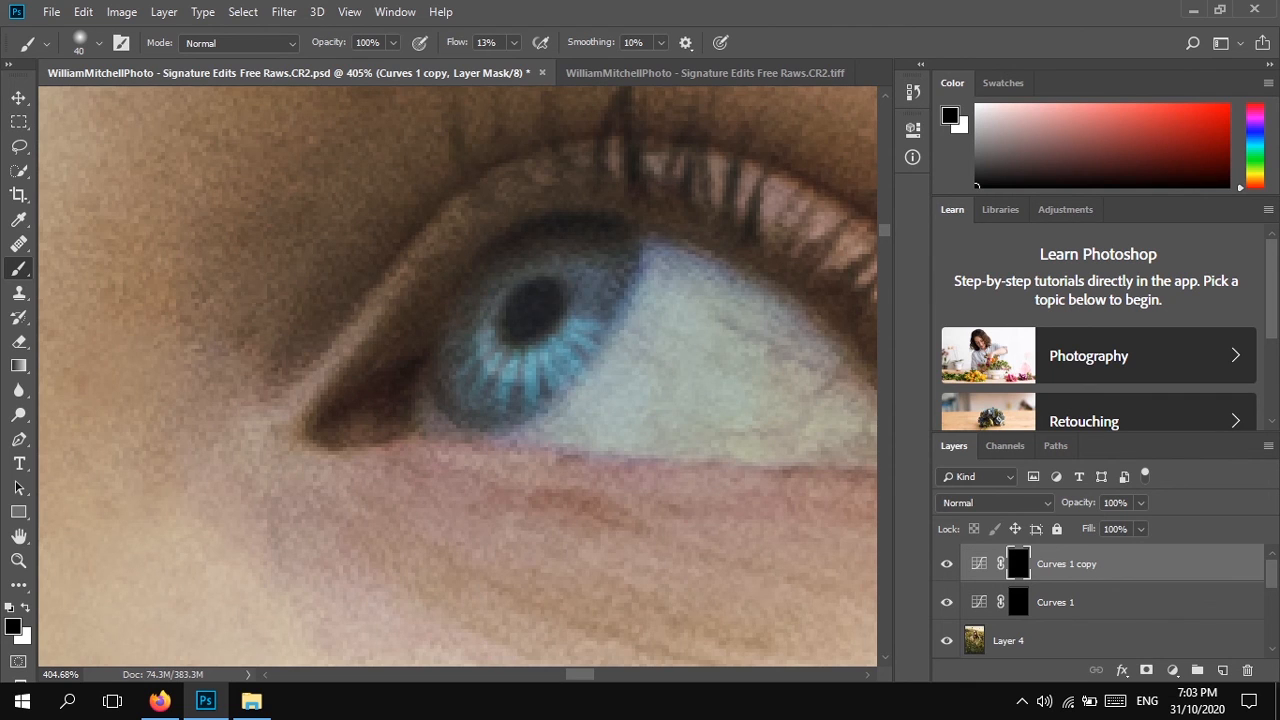
# Set the opacity of the Curves 1 copy layer to 60%
pyautogui.scroll(-5, 791, 498)
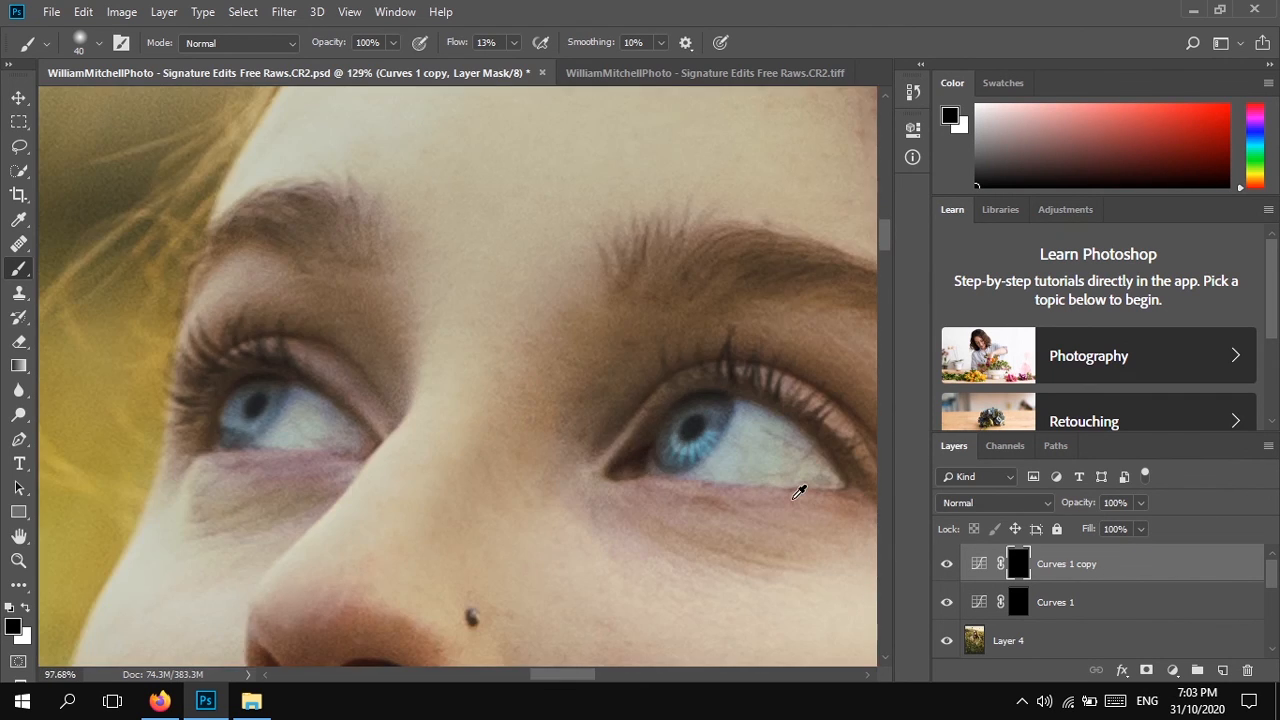
pyautogui.scroll(-3, 791, 498)
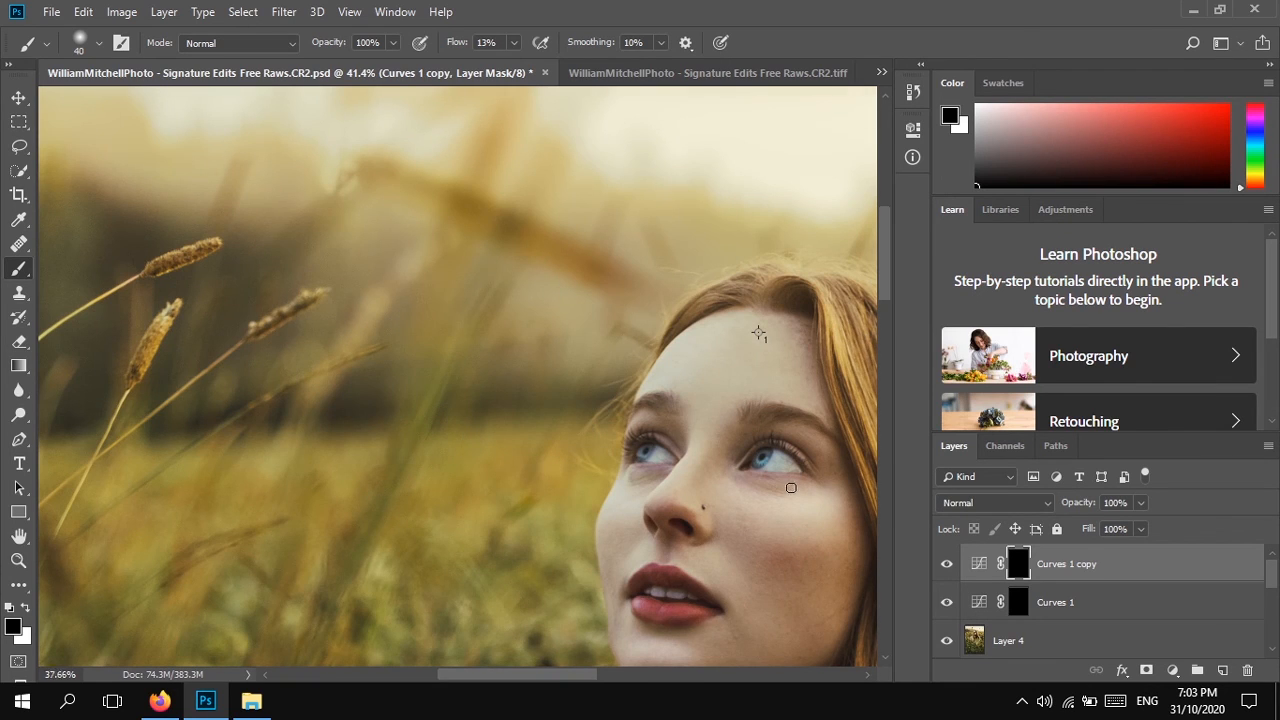
pyautogui.scroll(-2, 791, 488)
pyautogui.moveTo(809, 503); pyautogui.dragTo(676, 464)
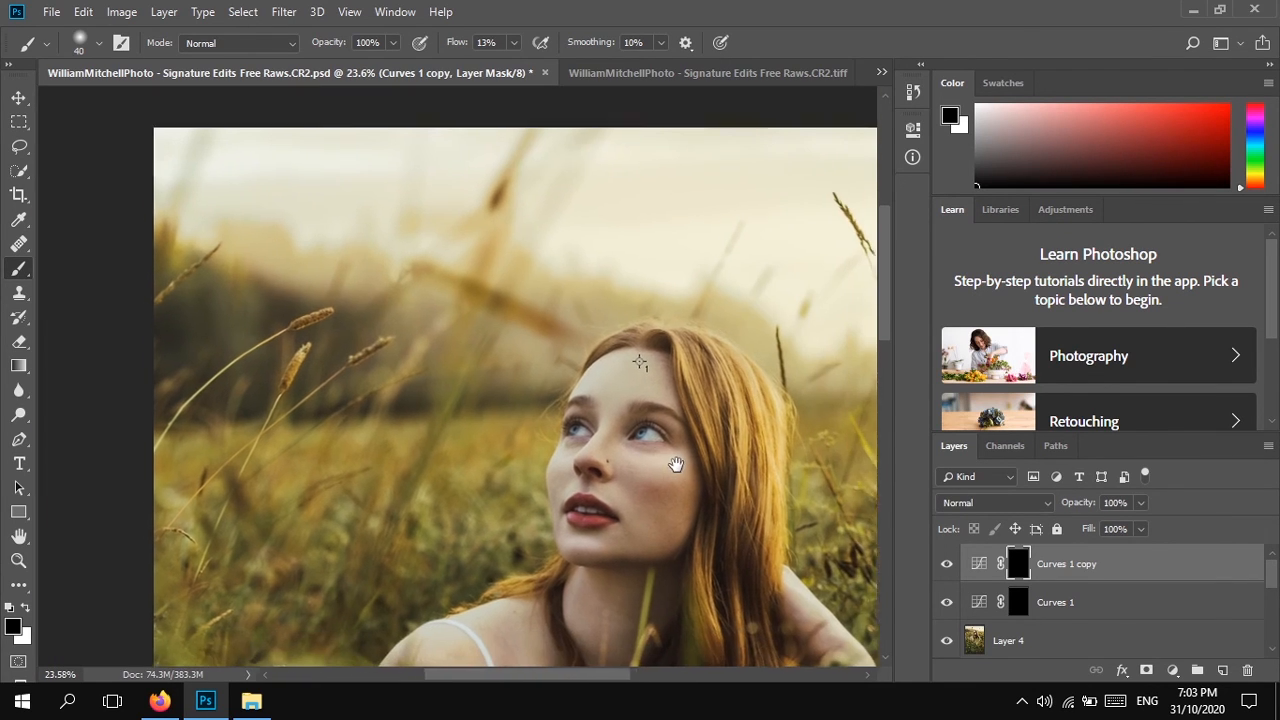
pyautogui.scroll(2, 716, 471)
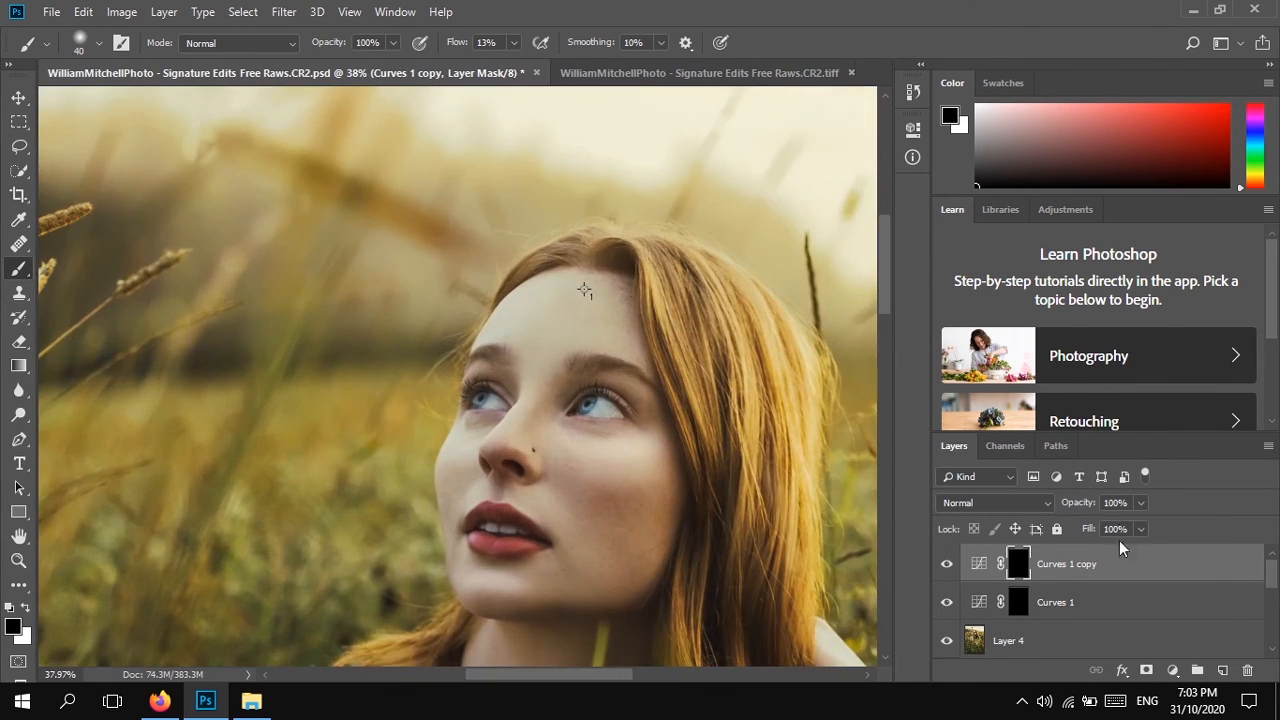
pyautogui.moveTo(1080, 504); pyautogui.dragTo(1046, 511)
pyautogui.click(1062, 506)
pyautogui.write('5')
pyautogui.write('60')
pyautogui.press('Return')
# Group the Curves 1 and Curves 1 copy layers and name the group Eye
pyautogui.scroll(5, 632, 491)
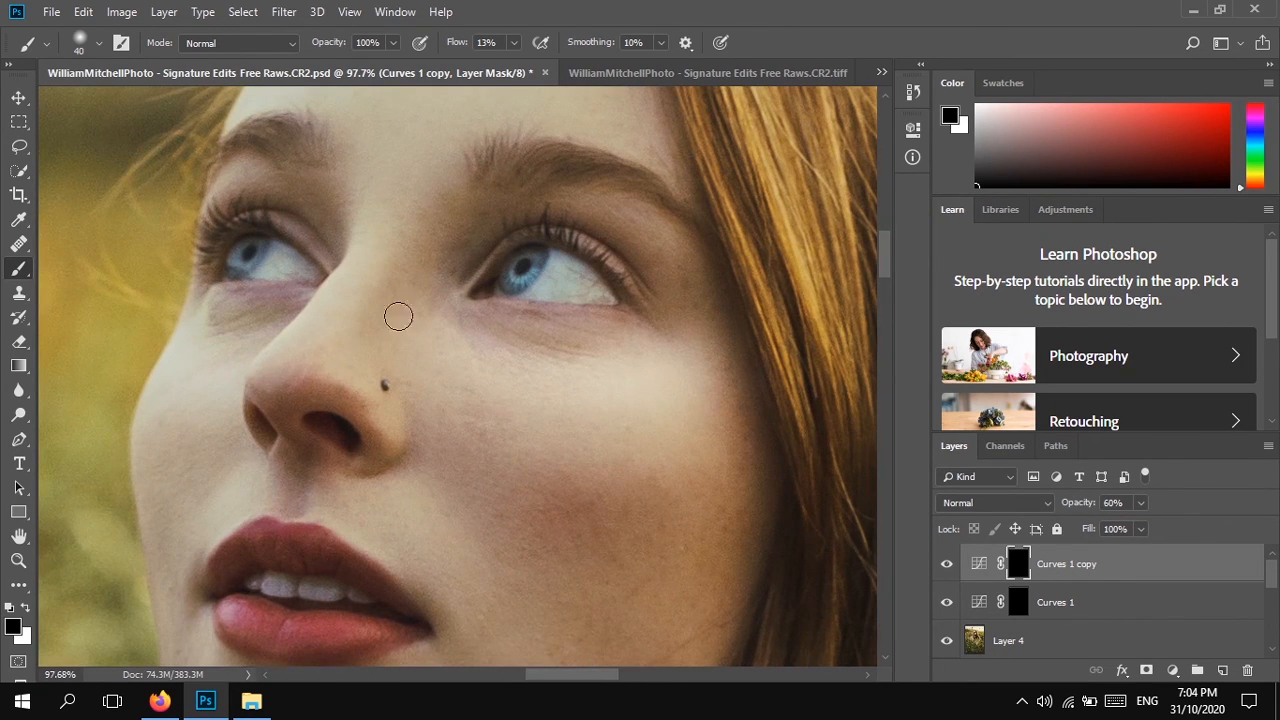
pyautogui.keyDown('shift'); pyautogui.click(1124, 608); pyautogui.keyUp('shift')
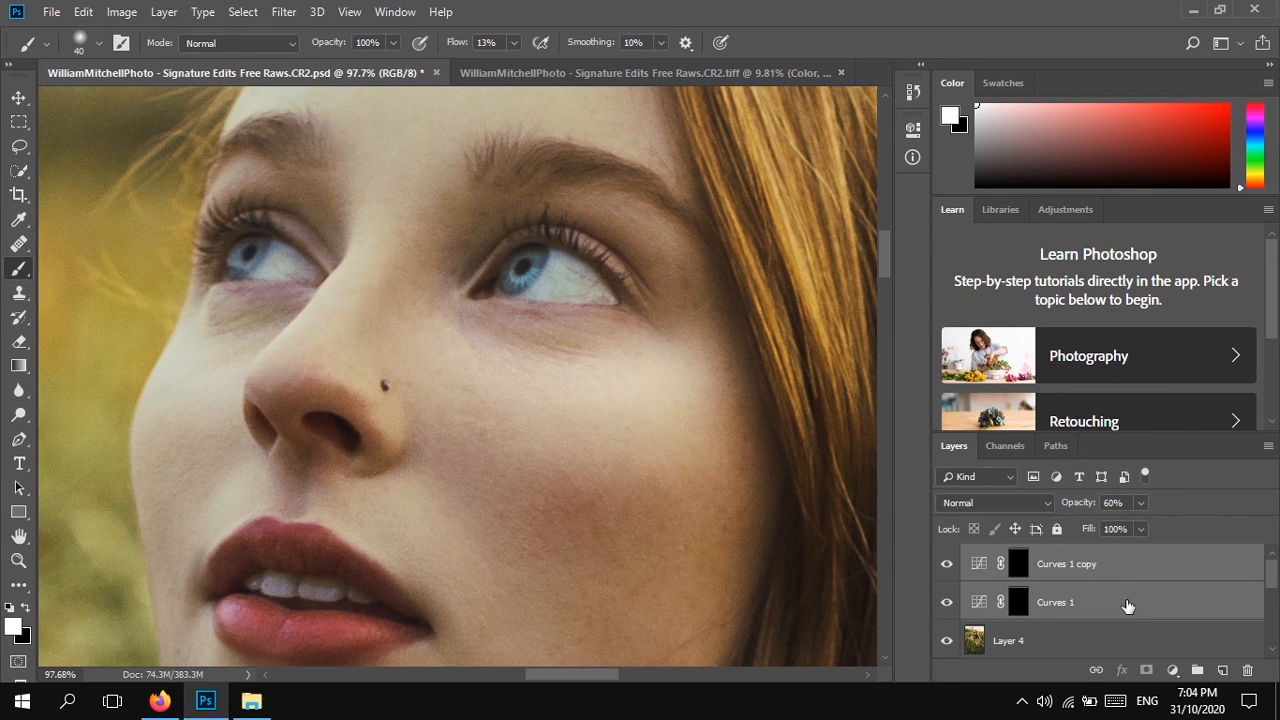
pyautogui.hotkey('ctrl', 'g')
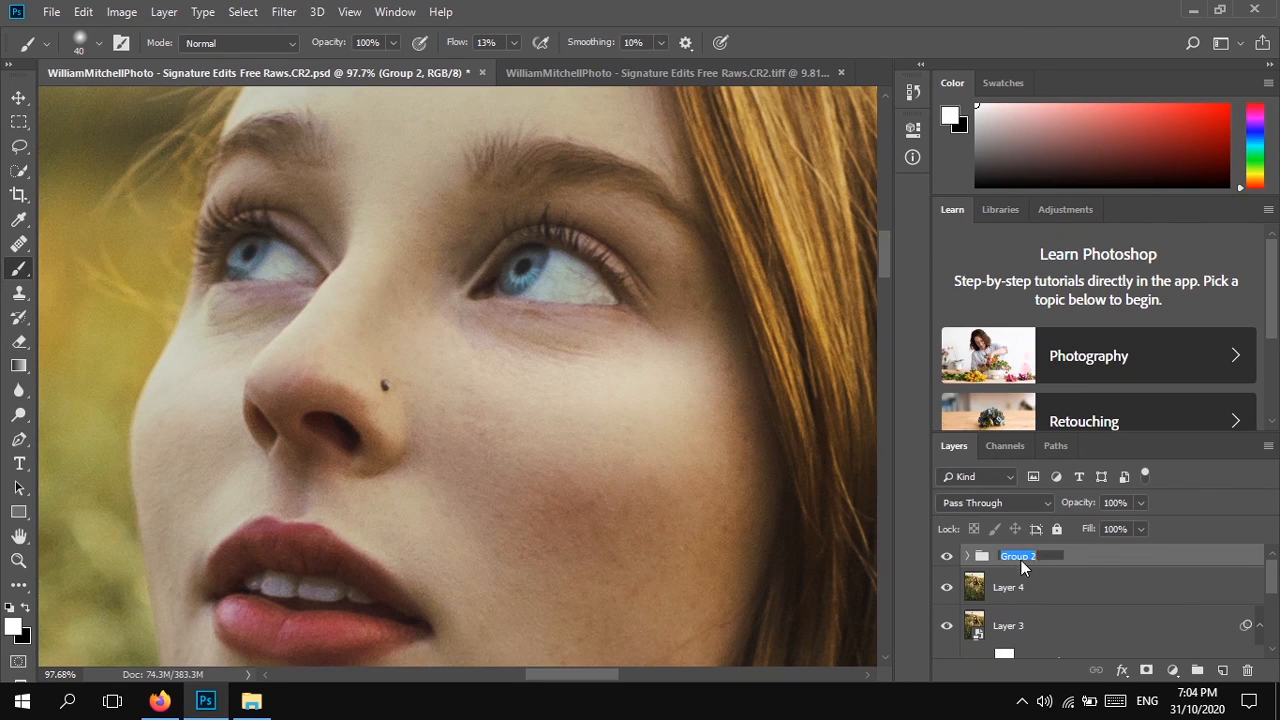
pyautogui.write('Eye')
pyautogui.press('Return')
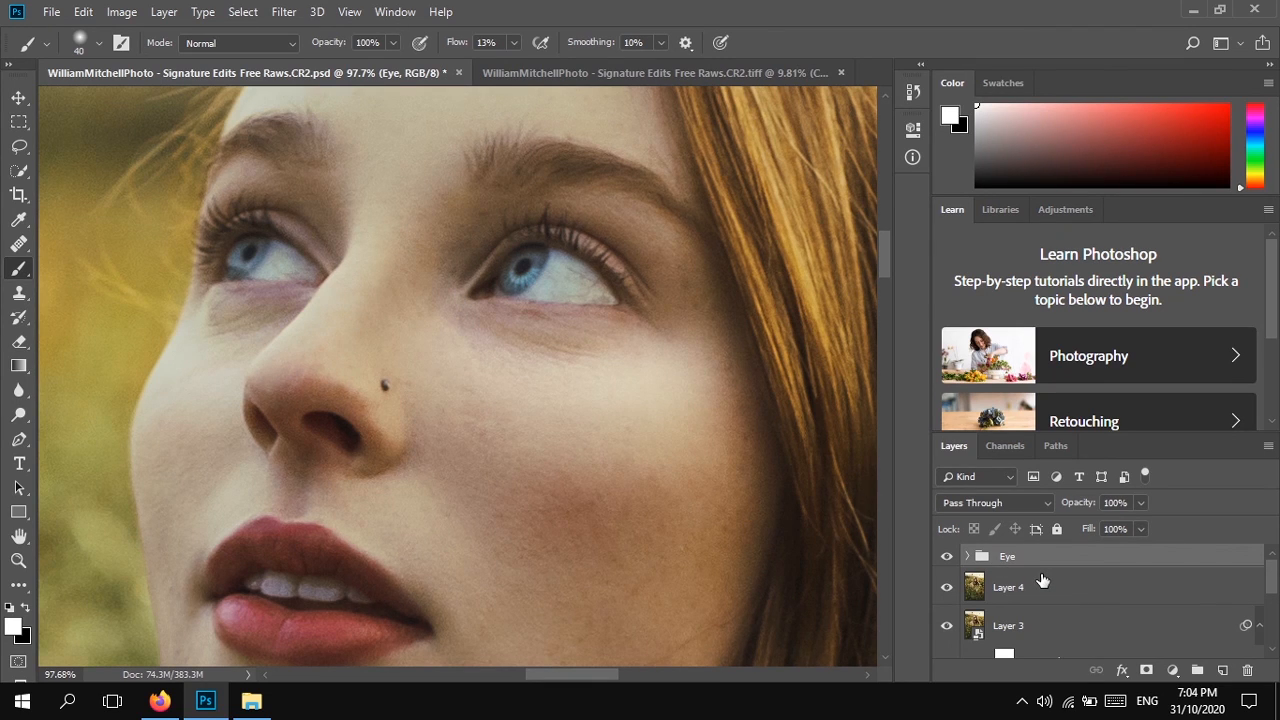
# Duplicate the Eye group and move the copy with Free Transform onto the other iris, at about X 1900 px, Y 1377 px
pyautogui.hotkey('ctrl', 'j')
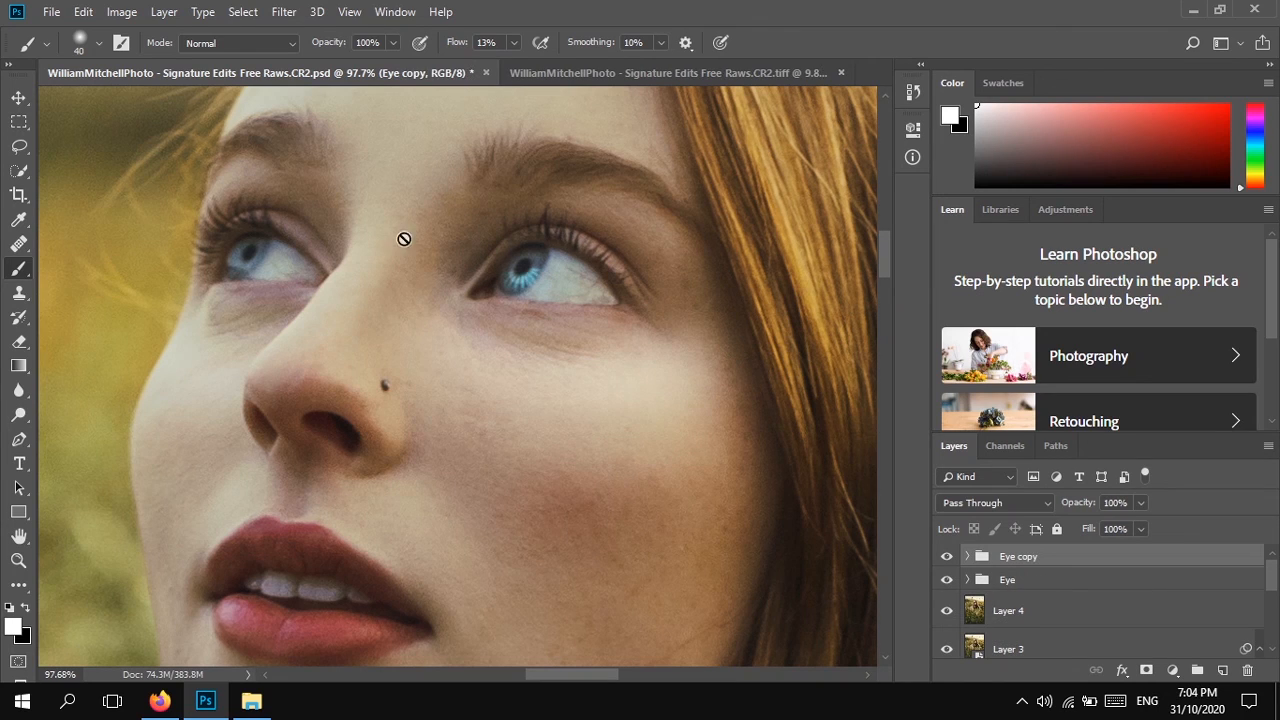
pyautogui.press('v')
pyautogui.moveTo(532, 281); pyautogui.dragTo(236, 266)
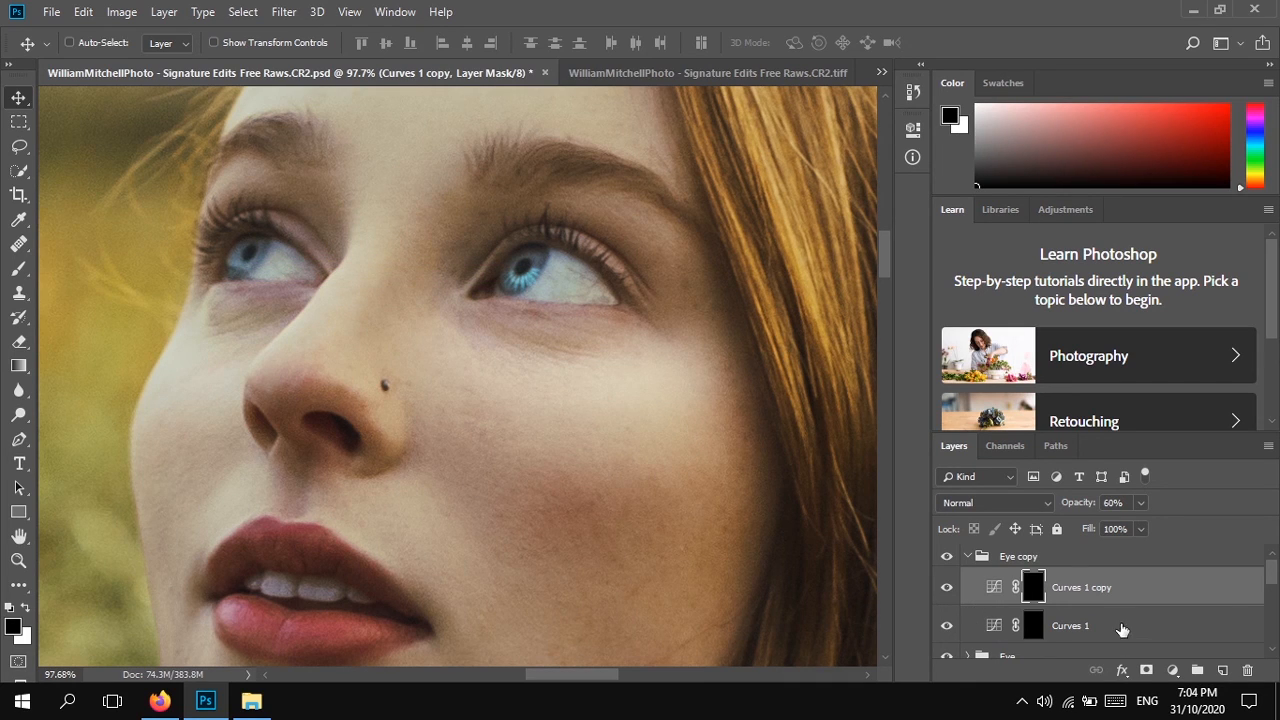
pyautogui.click(966, 557)
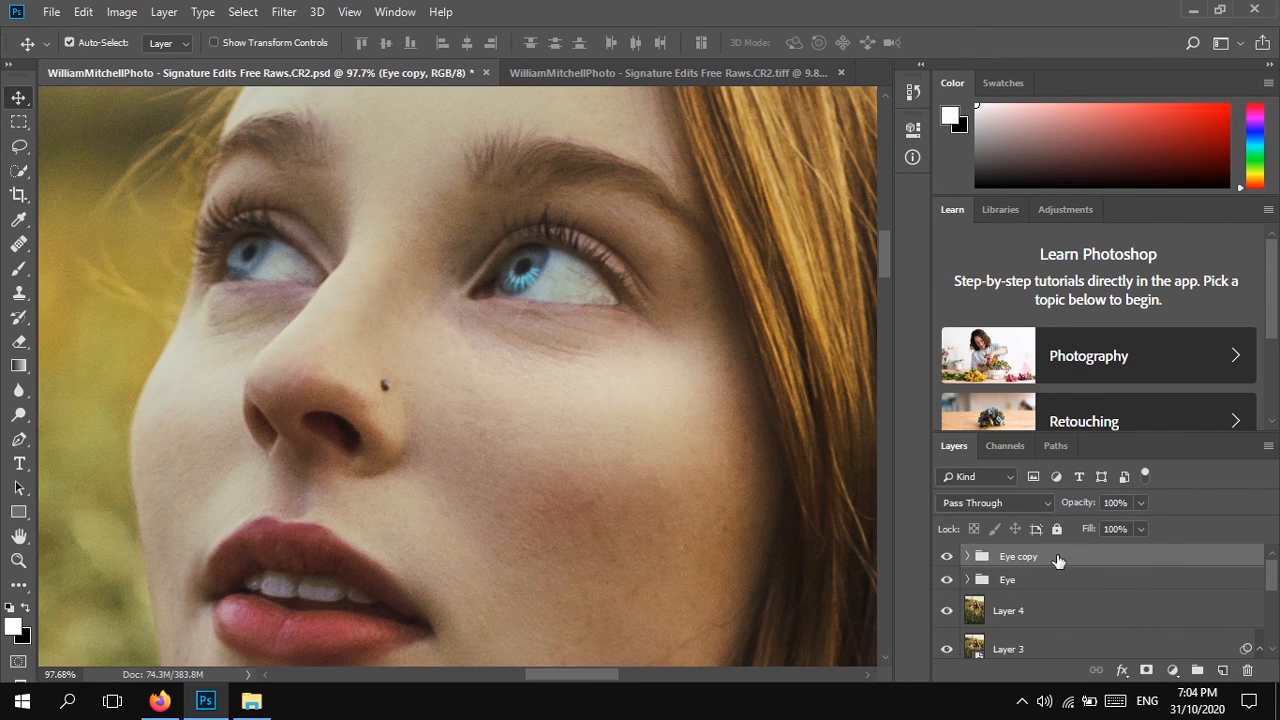
pyautogui.hotkey('ctrl', 't')
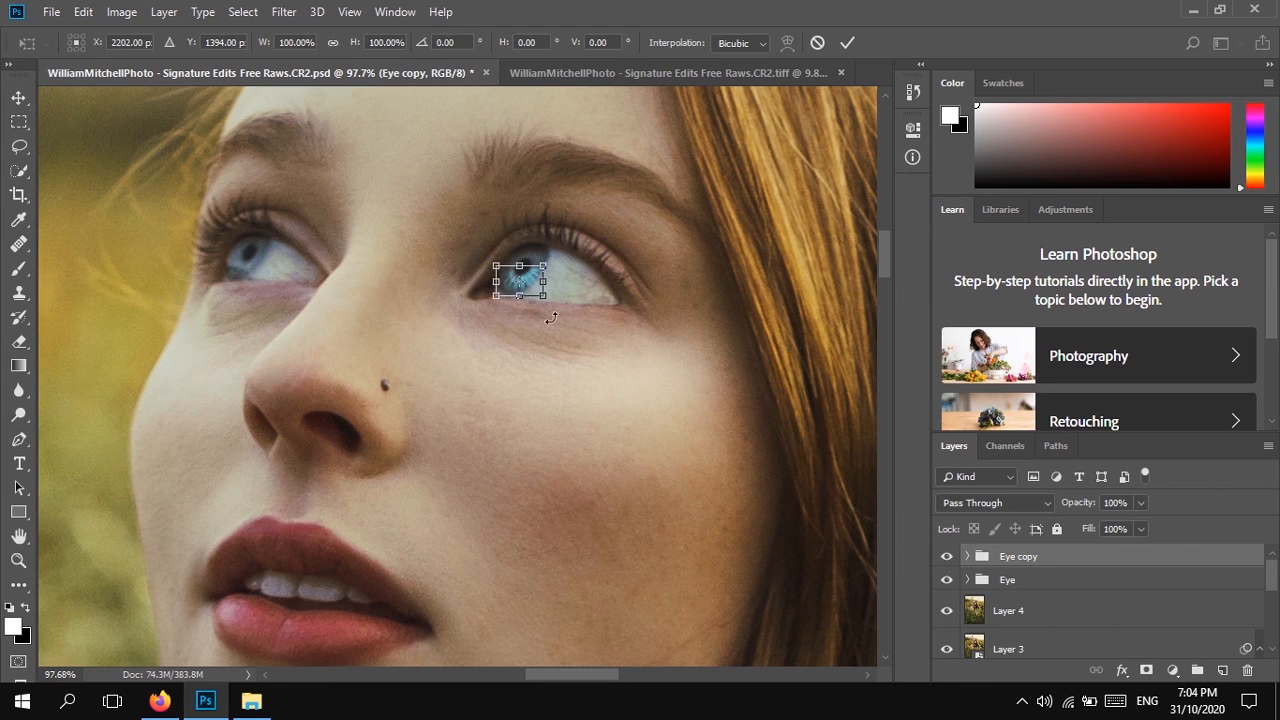
pyautogui.moveTo(535, 289); pyautogui.dragTo(258, 270)
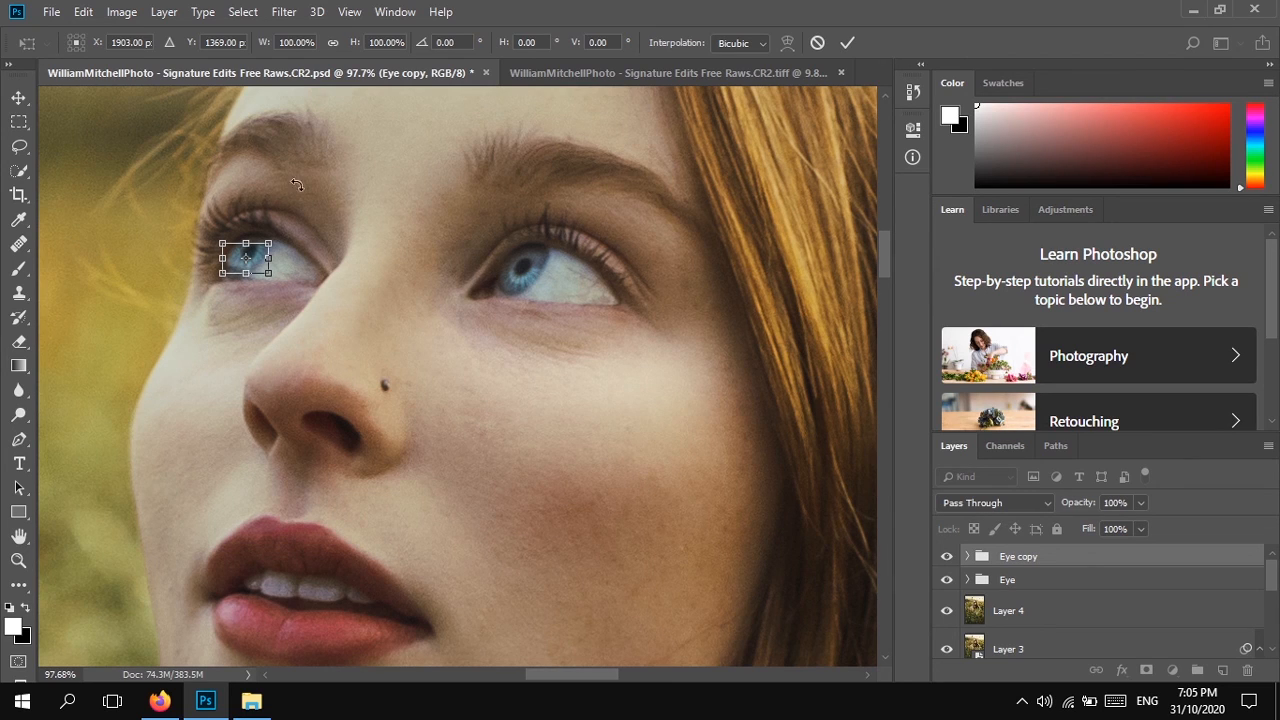
pyautogui.moveTo(259, 270); pyautogui.dragTo(256, 277)
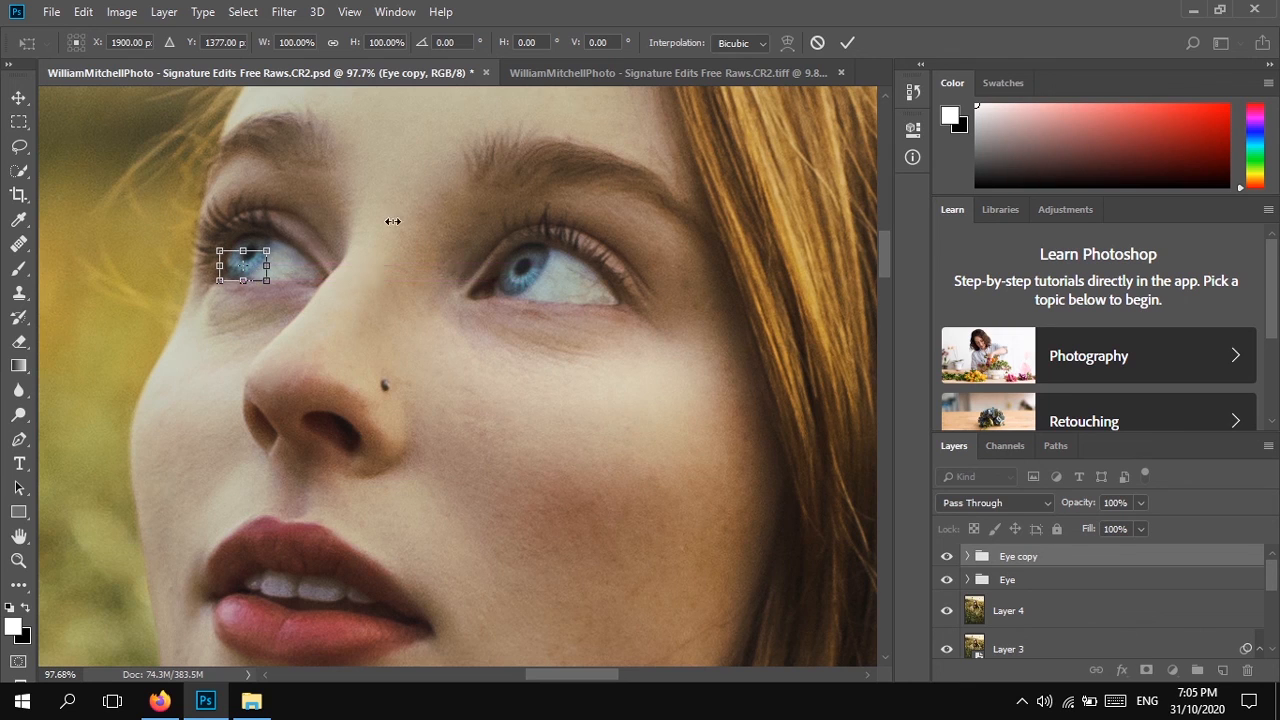
pyautogui.click(847, 43)
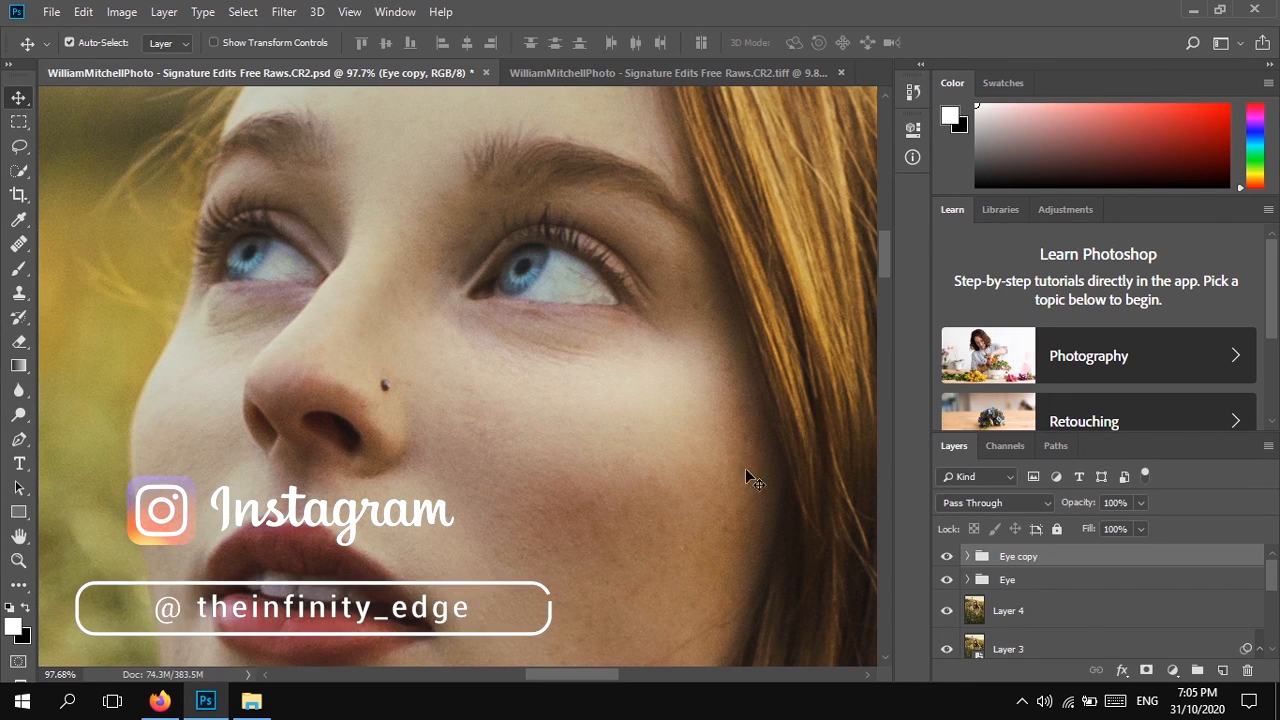
# Compare the eyes with the Eye and Eye copy groups hidden and shown
pyautogui.scroll(-5, 546, 310)
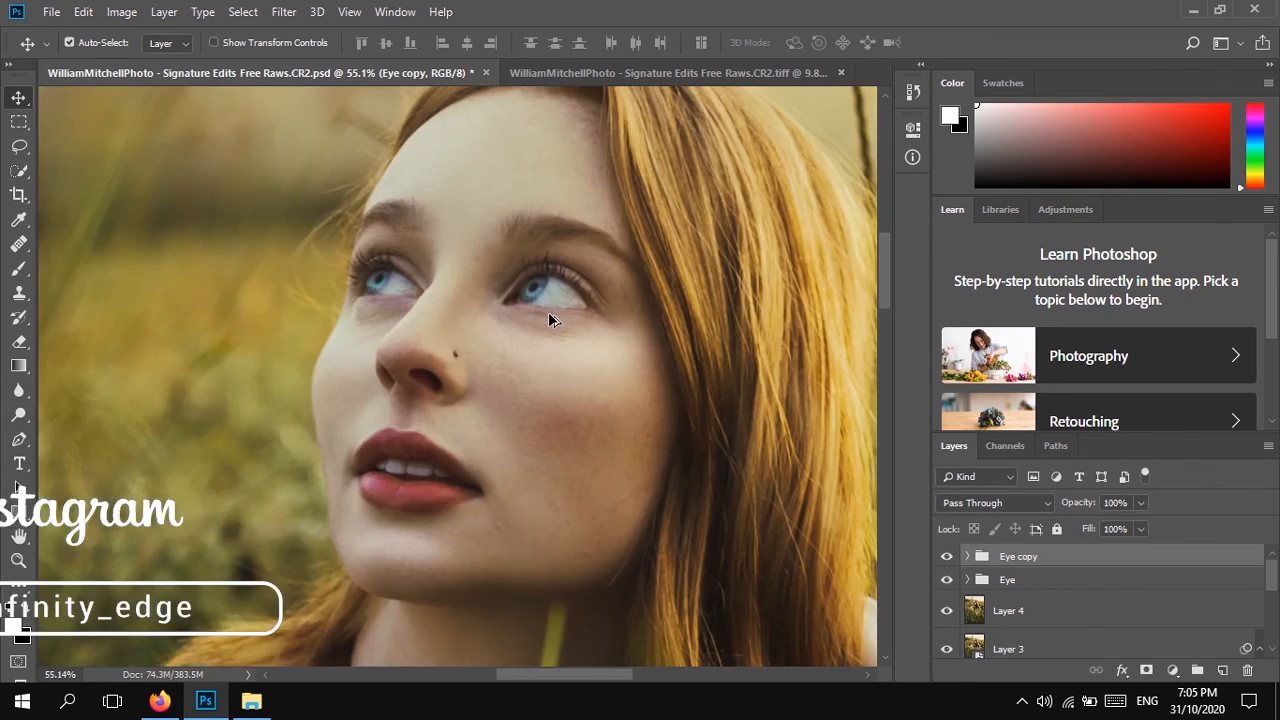
pyautogui.scroll(-3, 564, 328)
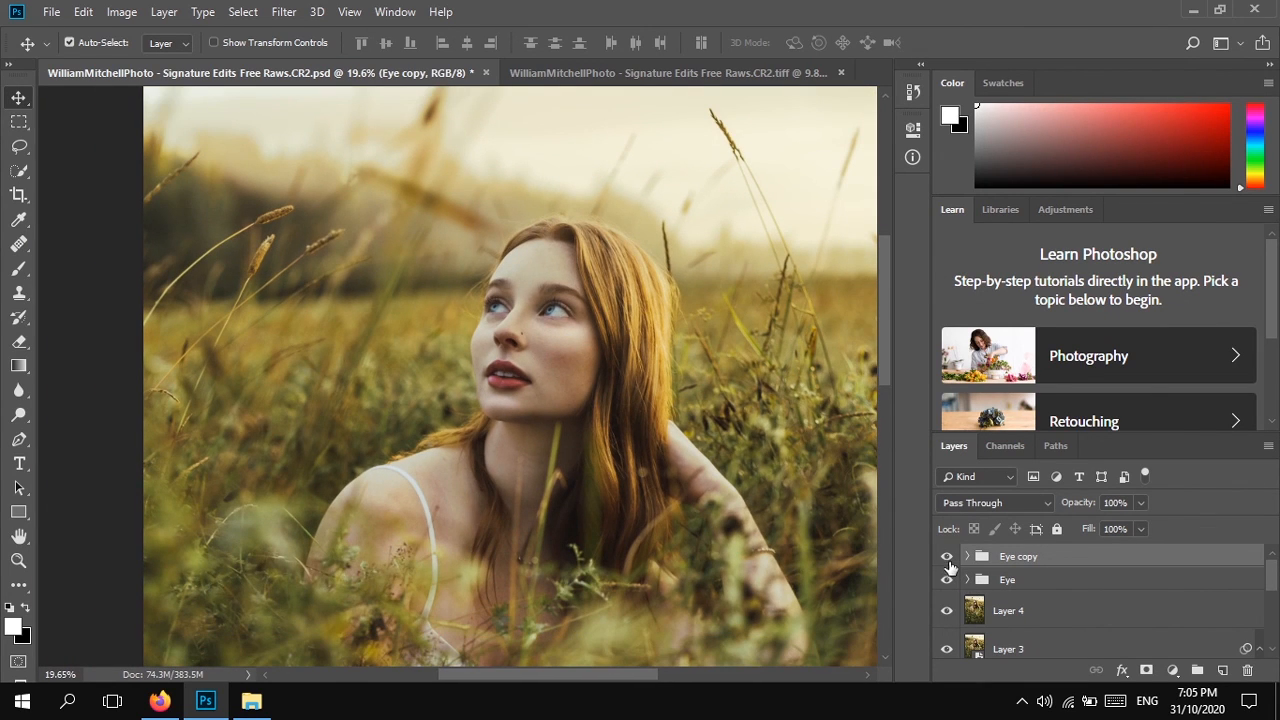
pyautogui.scroll(5, 502, 263)
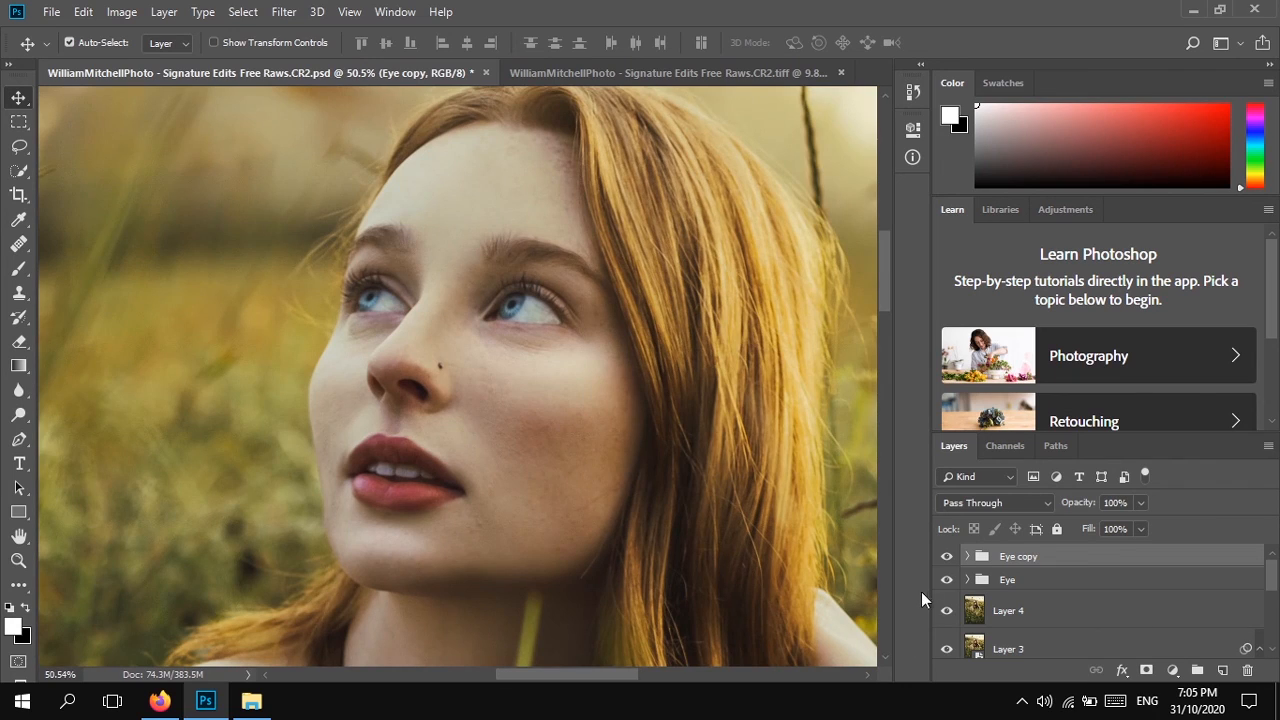
pyautogui.click(946, 557)
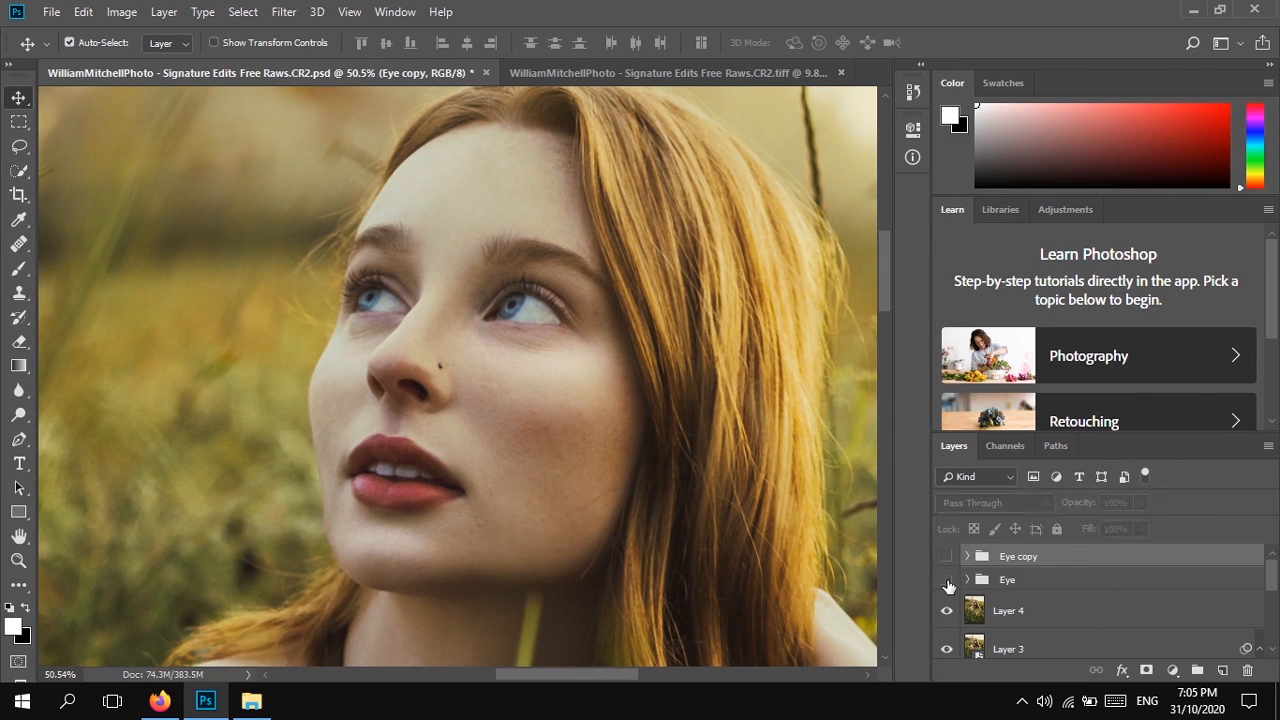
pyautogui.click(947, 581)
pyautogui.click(947, 561)
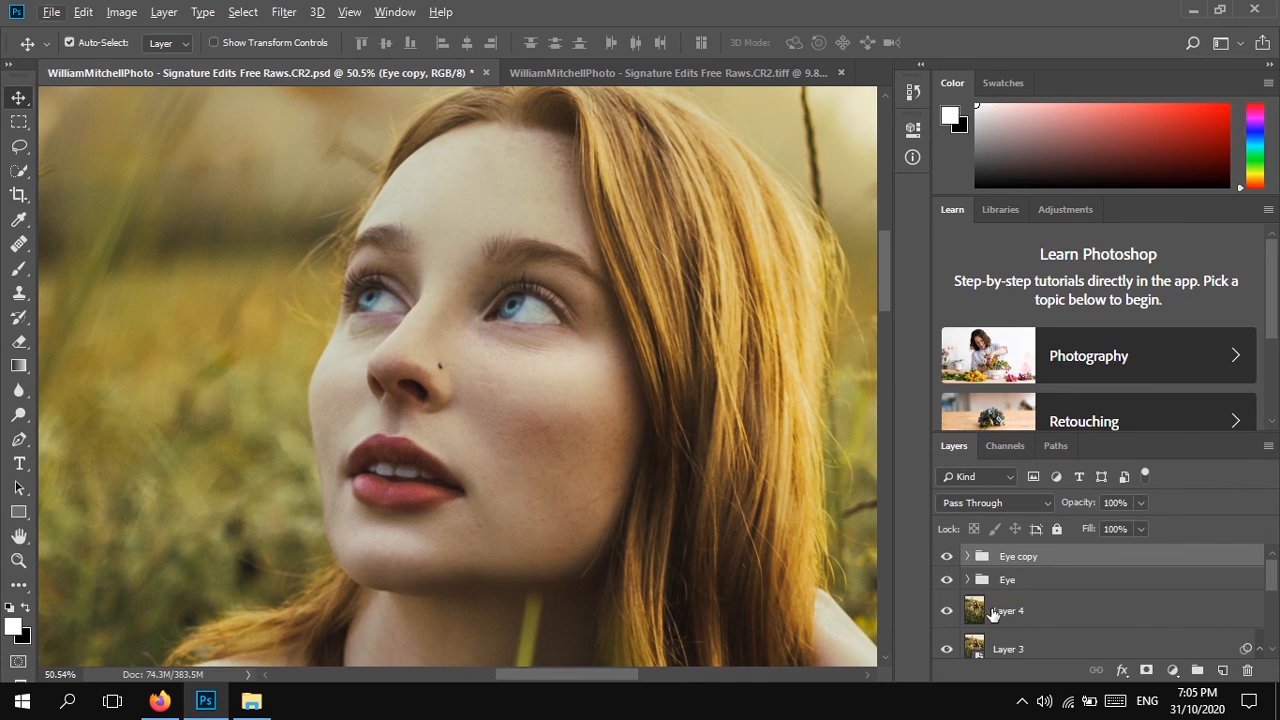
# Compare the whole retouched portrait with the original by showing only the Background layer, then inspect the restored result
pyautogui.hotkey('ctrl', '0')
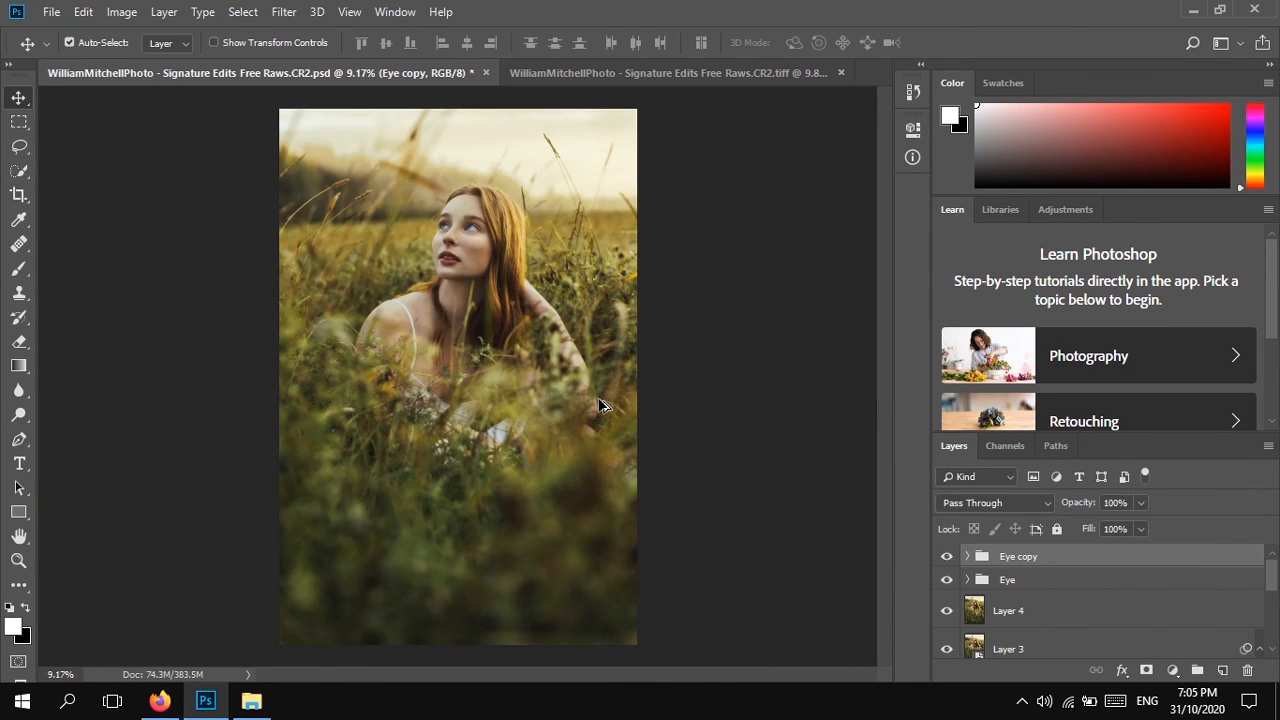
pyautogui.scroll(-3, 957, 638)
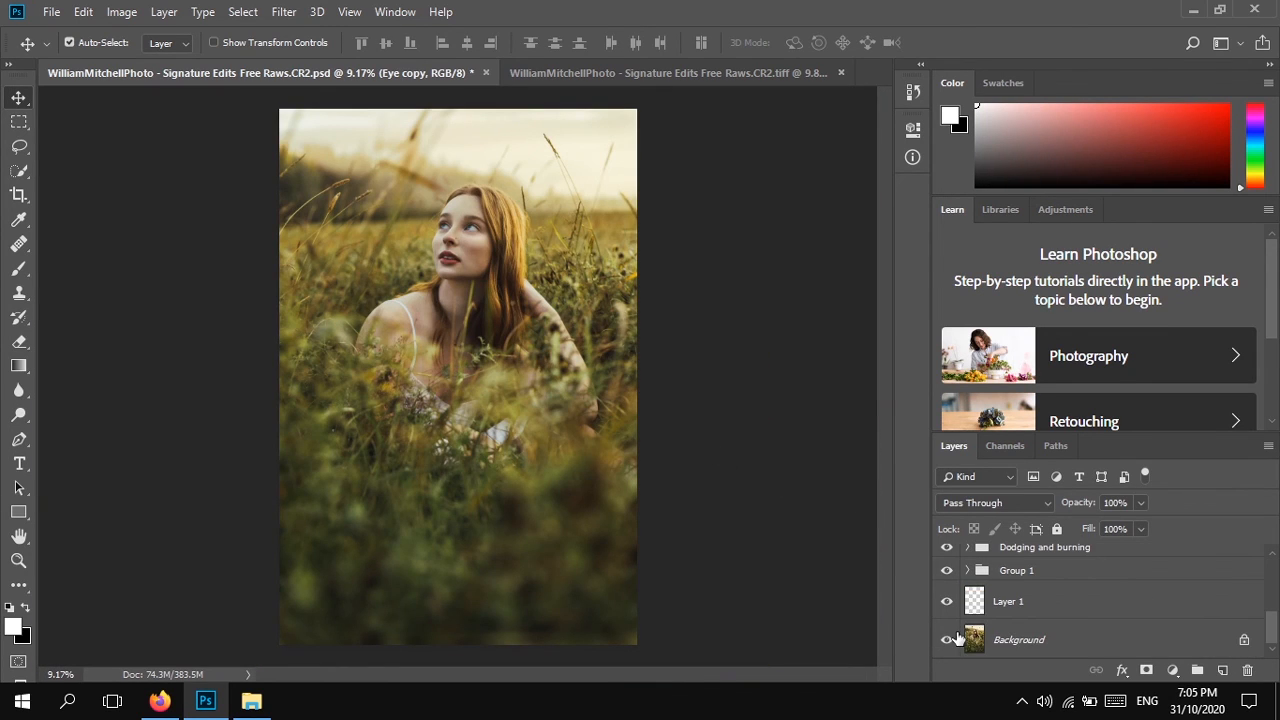
pyautogui.keyDown('alt'); pyautogui.click(946, 643); pyautogui.keyUp('alt')
pyautogui.keyDown('alt'); pyautogui.click(946, 643); pyautogui.keyUp('alt')
pyautogui.scroll(5, 440, 225)
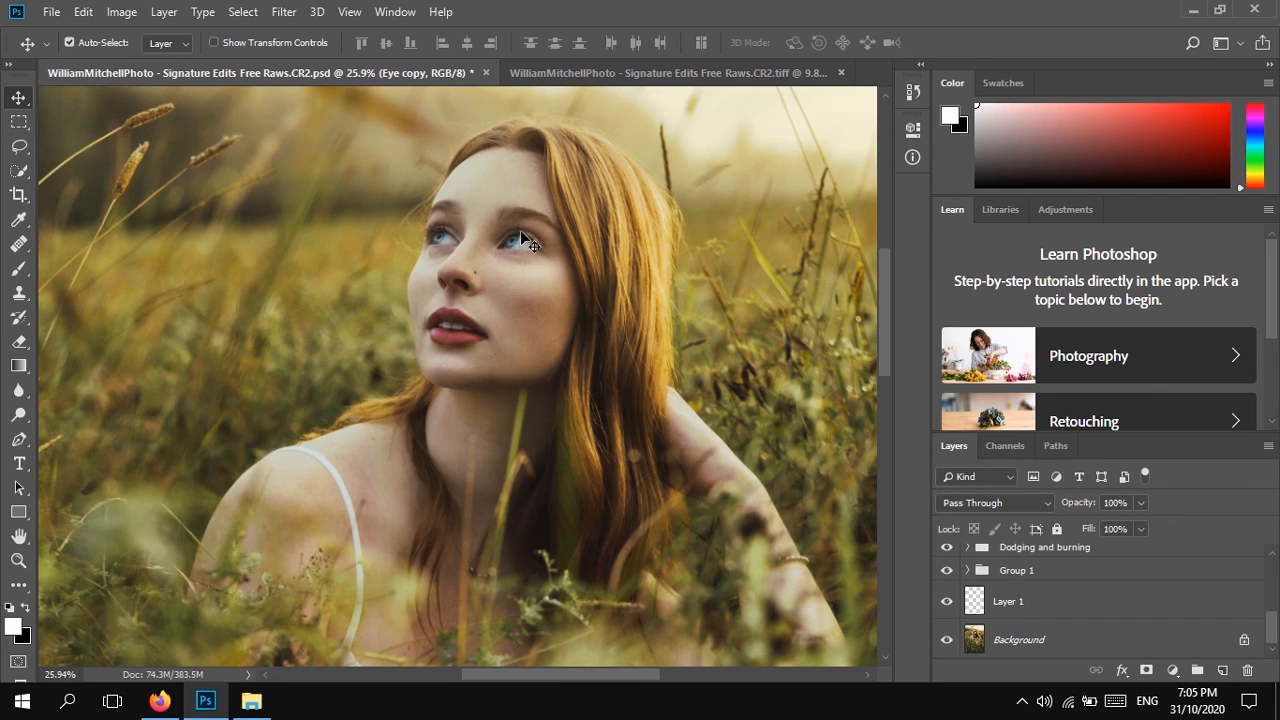
pyautogui.scroll(3, 518, 232)
pyautogui.scroll(-4, 566, 300)
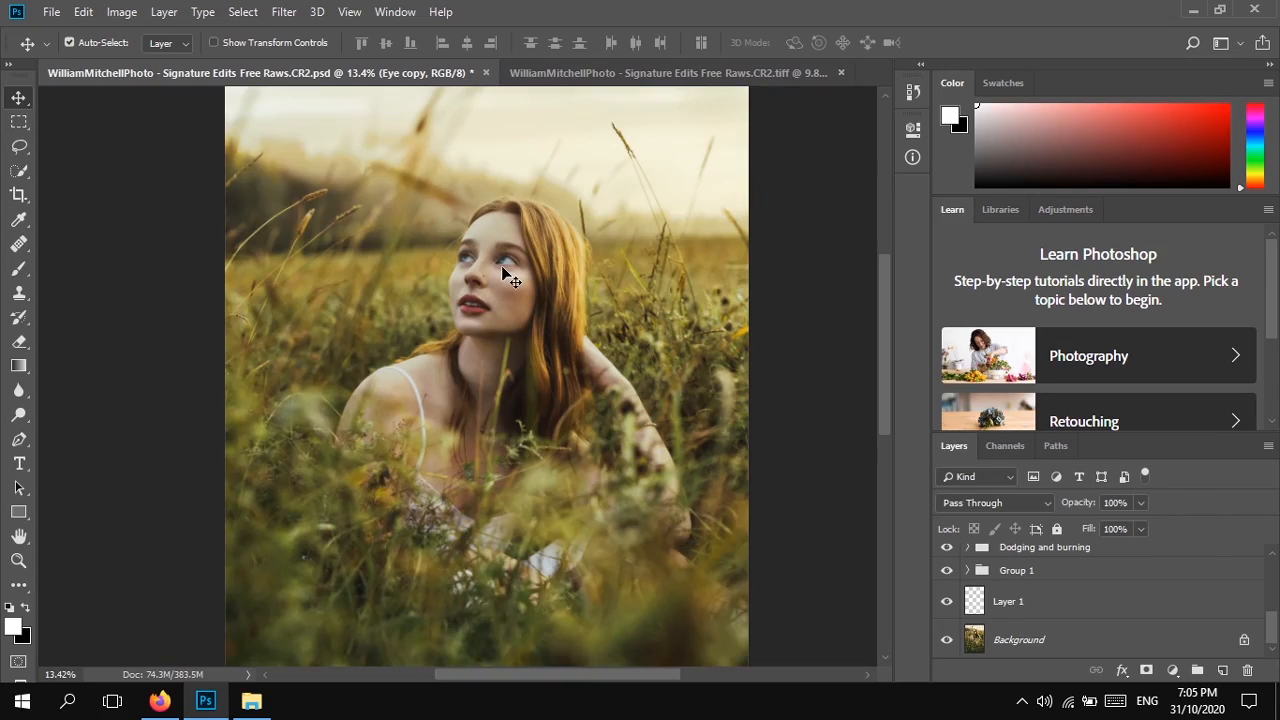